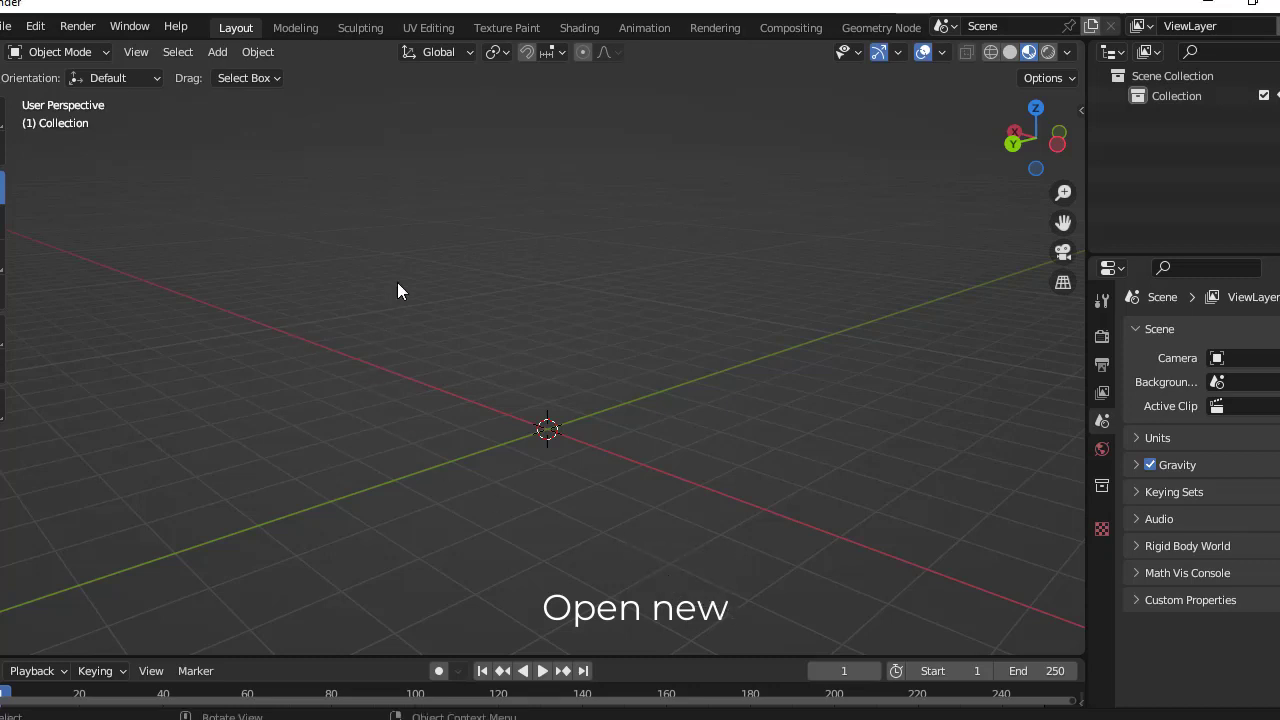
Add a cube mesh at the origin and scale it uniformly to 0.302.
{"action": "key", "text": "shift+a"}
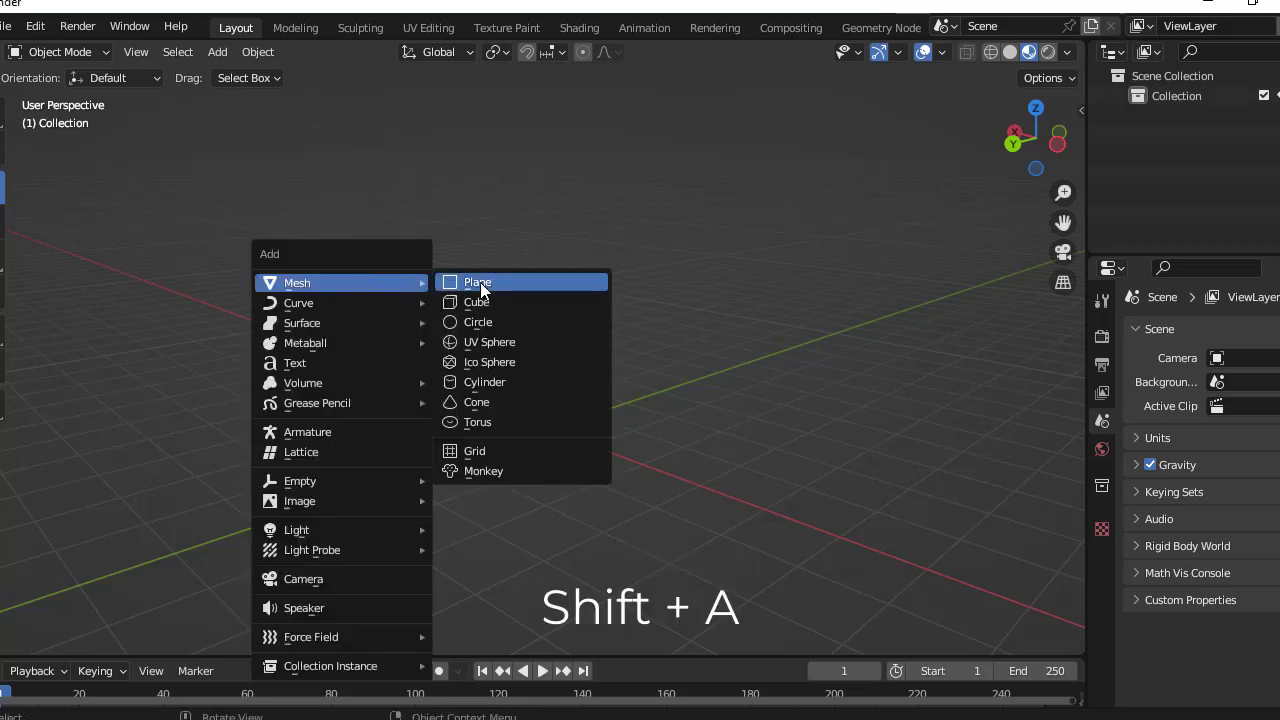
{"action": "left_click", "coordinate": [479, 302]}
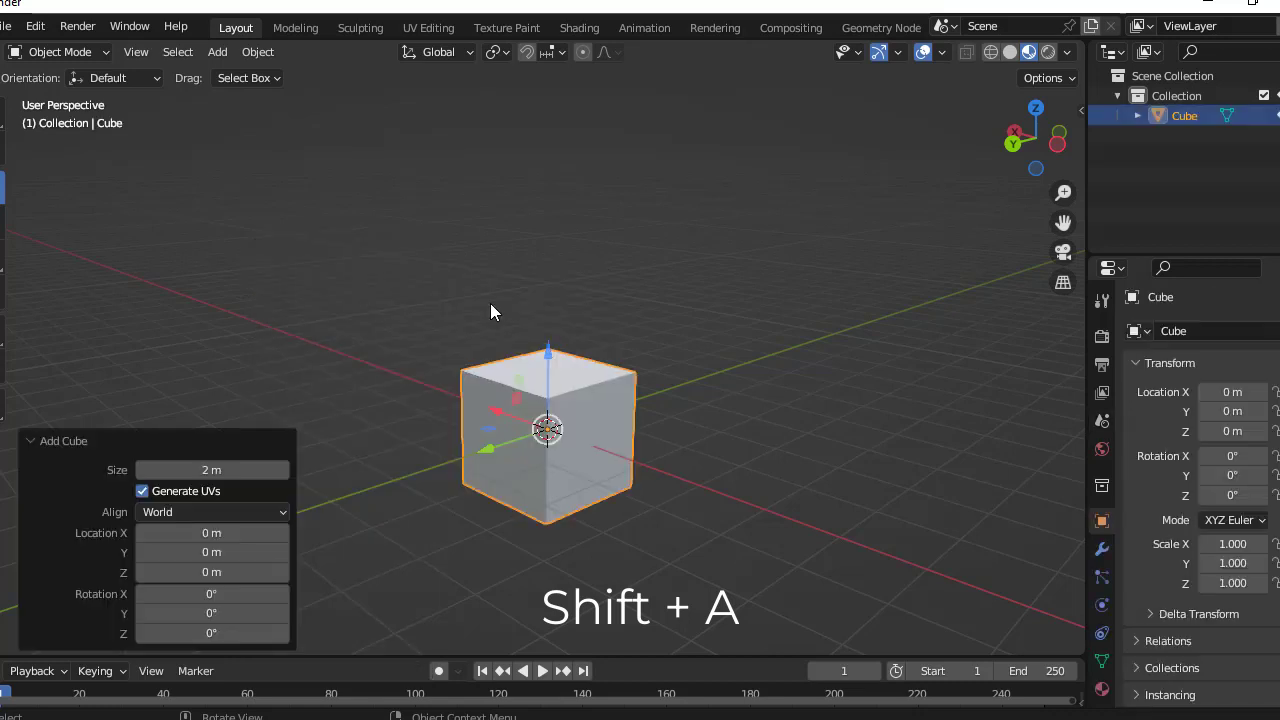
{"action": "middle_click_drag", "start_coordinate": [566, 509], "coordinate": [605, 503]}
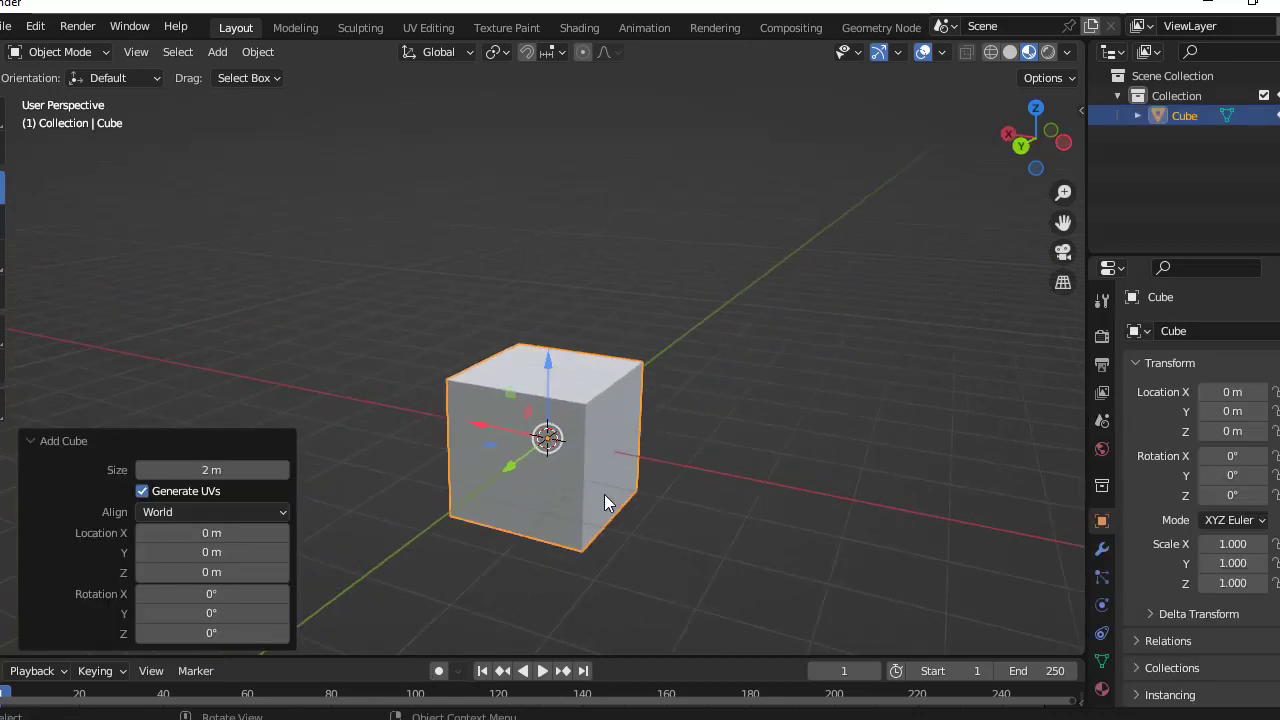
{"action": "scroll", "coordinate": [579, 463], "scroll_direction": "up", "scroll_amount": 1}
{"action": "key", "text": "s"}
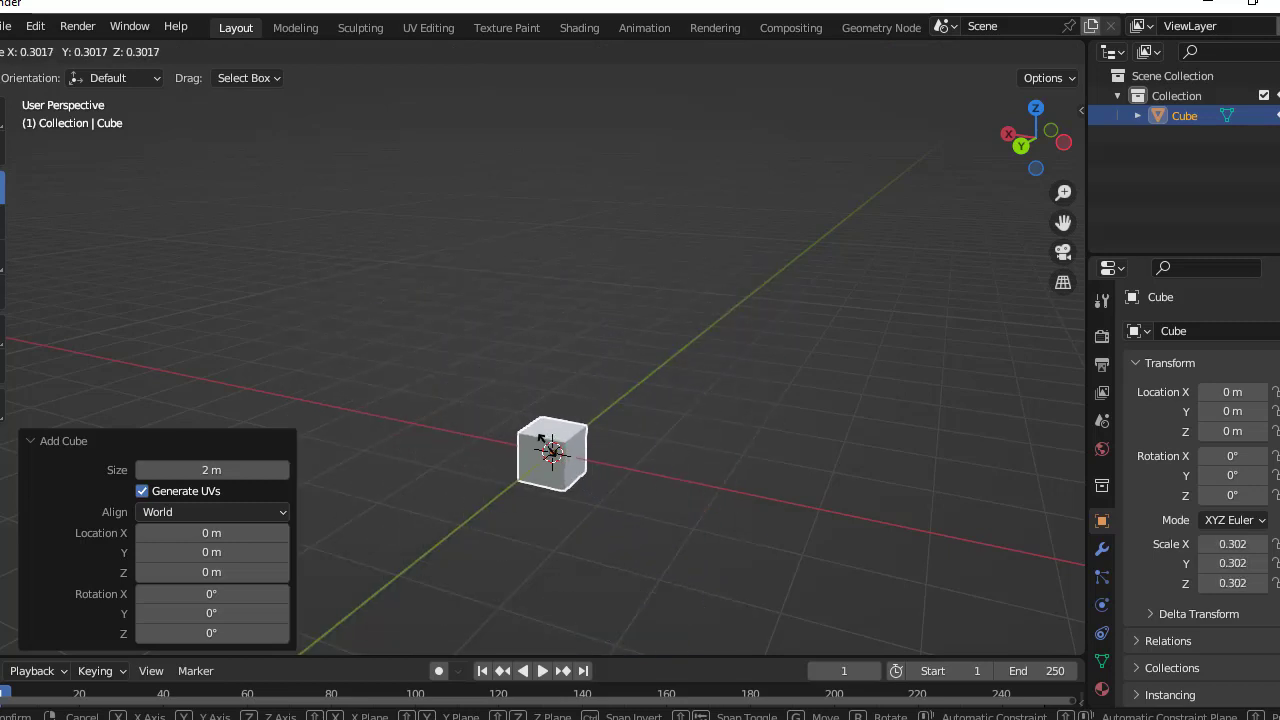
{"action": "left_click", "coordinate": [540, 440]}
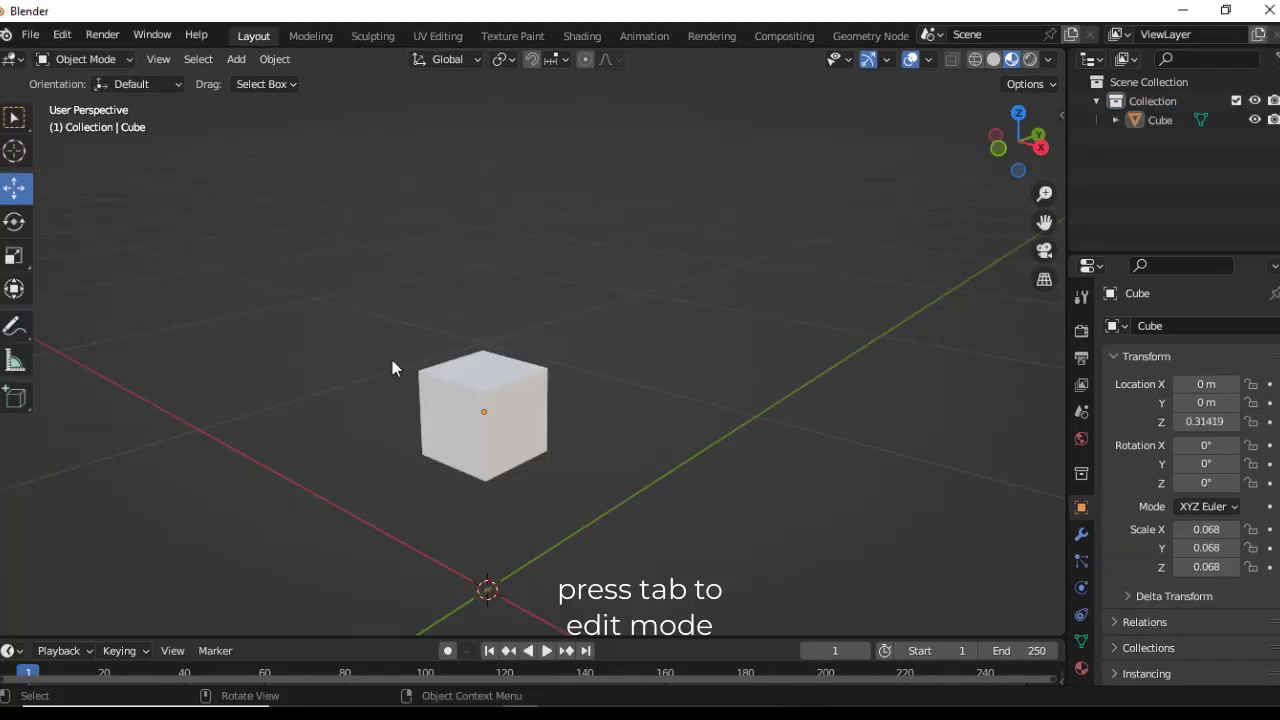
Switch the cube into Edit Mode and frame it in the viewport.
{"action": "key", "text": "Tab"}
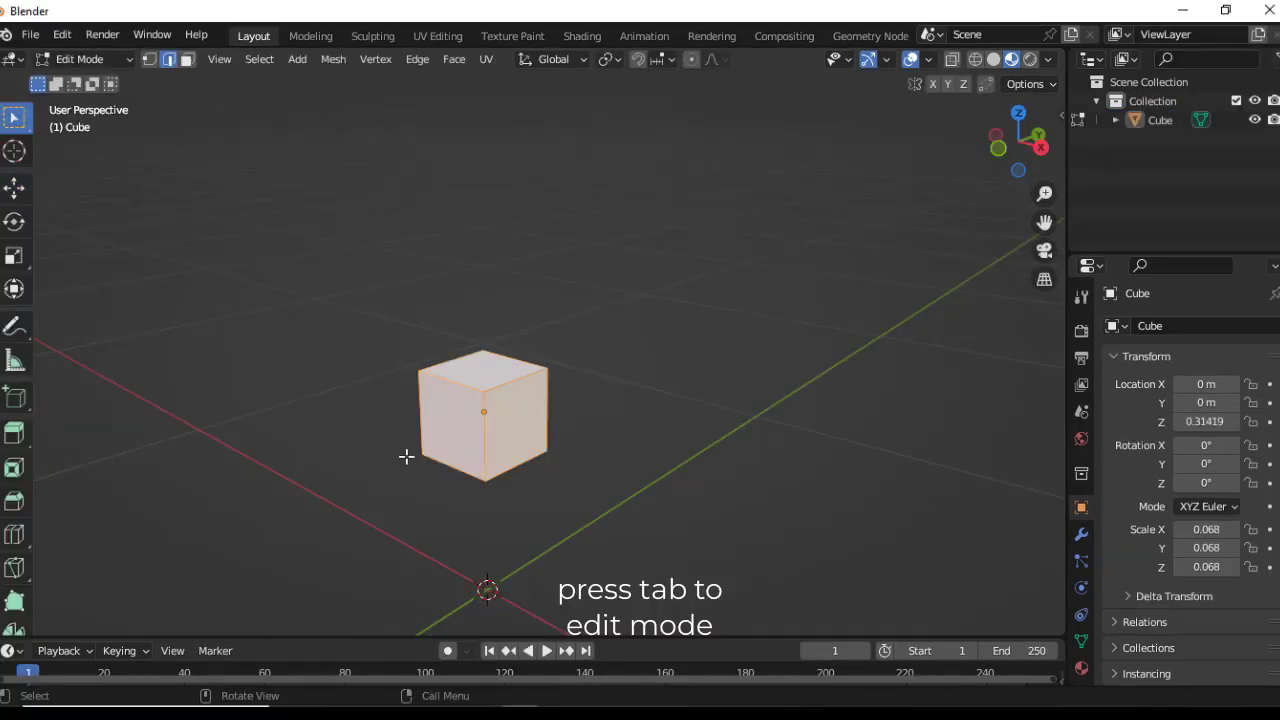
{"action": "middle_click_drag", "start_coordinate": [406, 451], "coordinate": [420, 466]}
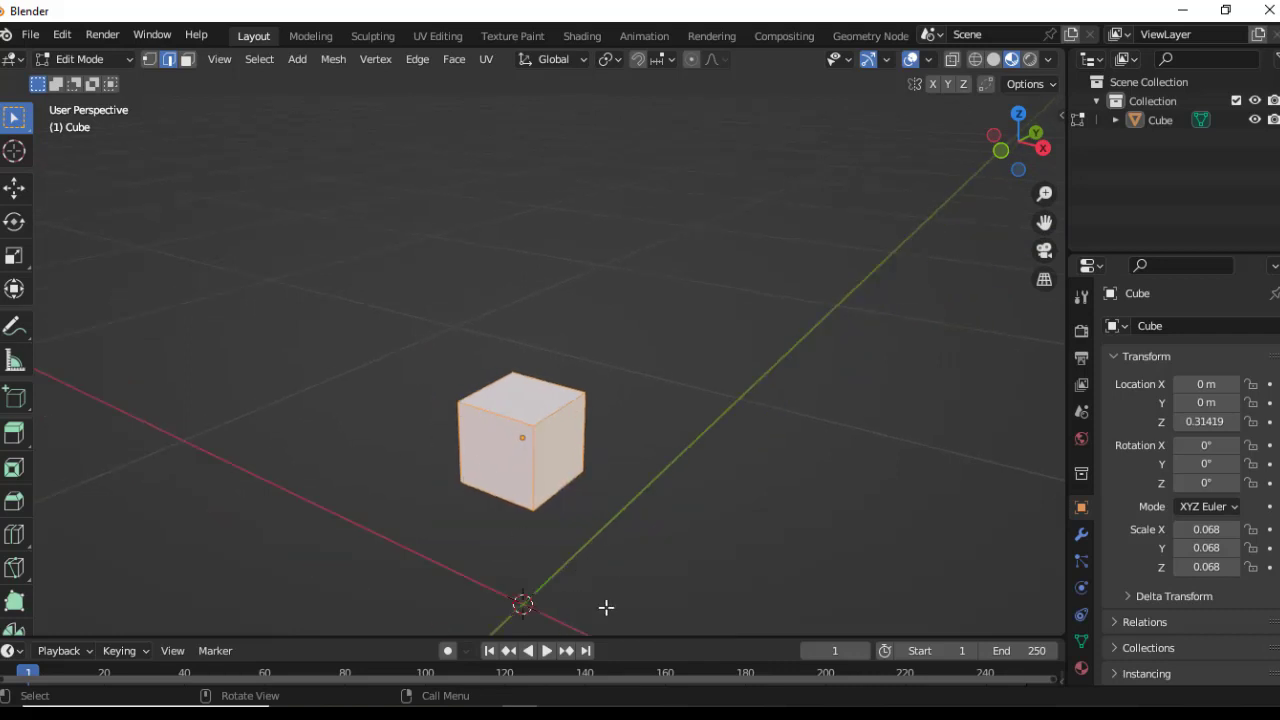
{"action": "middle_click_drag", "start_coordinate": [606, 606], "coordinate": [623, 586], "text": "ctrl"}
{"action": "scroll", "coordinate": [514, 363], "scroll_direction": "down", "scroll_amount": 2}
{"action": "scroll", "coordinate": [536, 294], "scroll_direction": "down", "scroll_amount": 2}
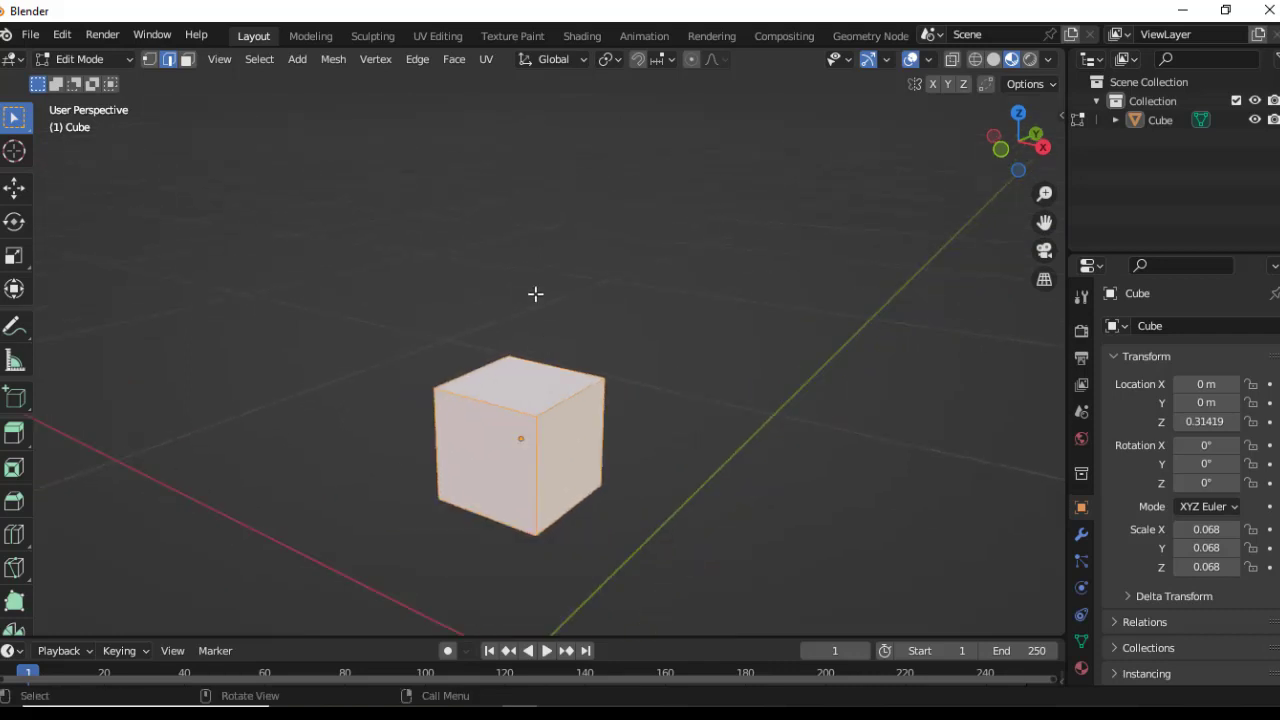
{"action": "scroll", "coordinate": [594, 511], "scroll_direction": "down", "scroll_amount": 4}
{"action": "scroll", "coordinate": [593, 512], "scroll_direction": "up", "scroll_amount": 5}
{"action": "left_click_drag", "start_coordinate": [1037, 224], "coordinate": [475, 591]}
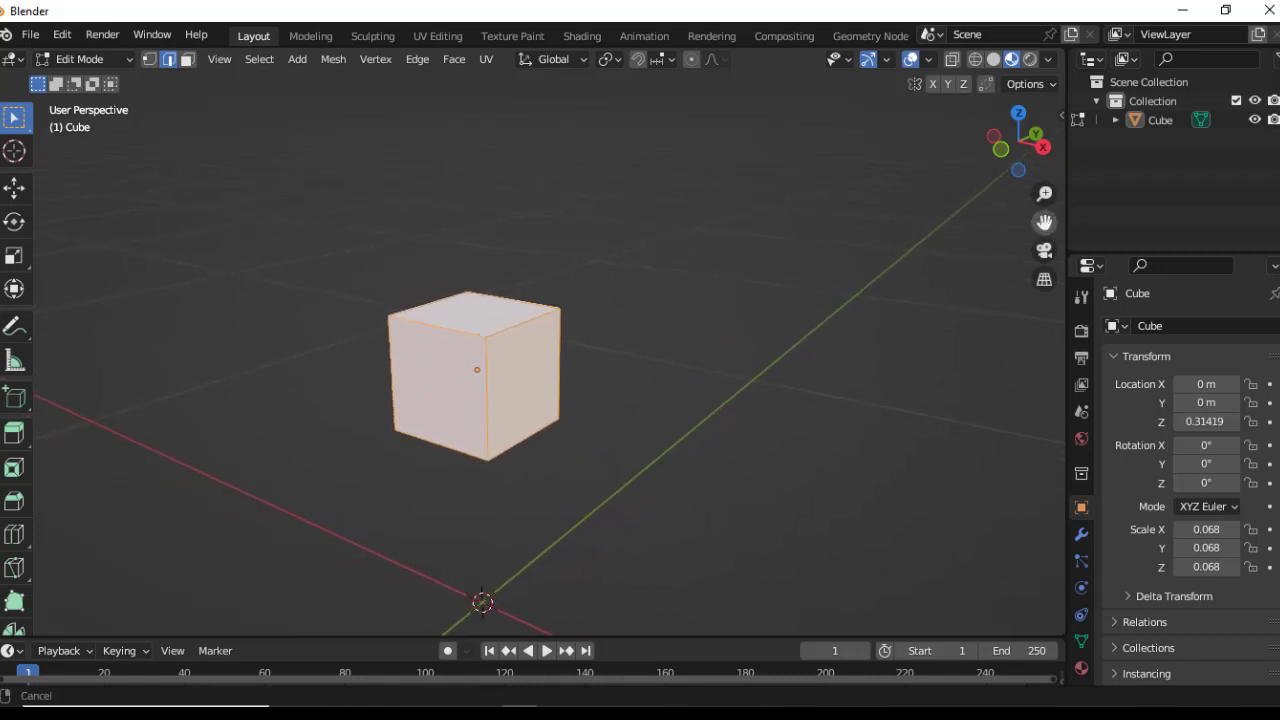
{"action": "left_click_drag", "start_coordinate": [475, 591], "coordinate": [1033, 224]}
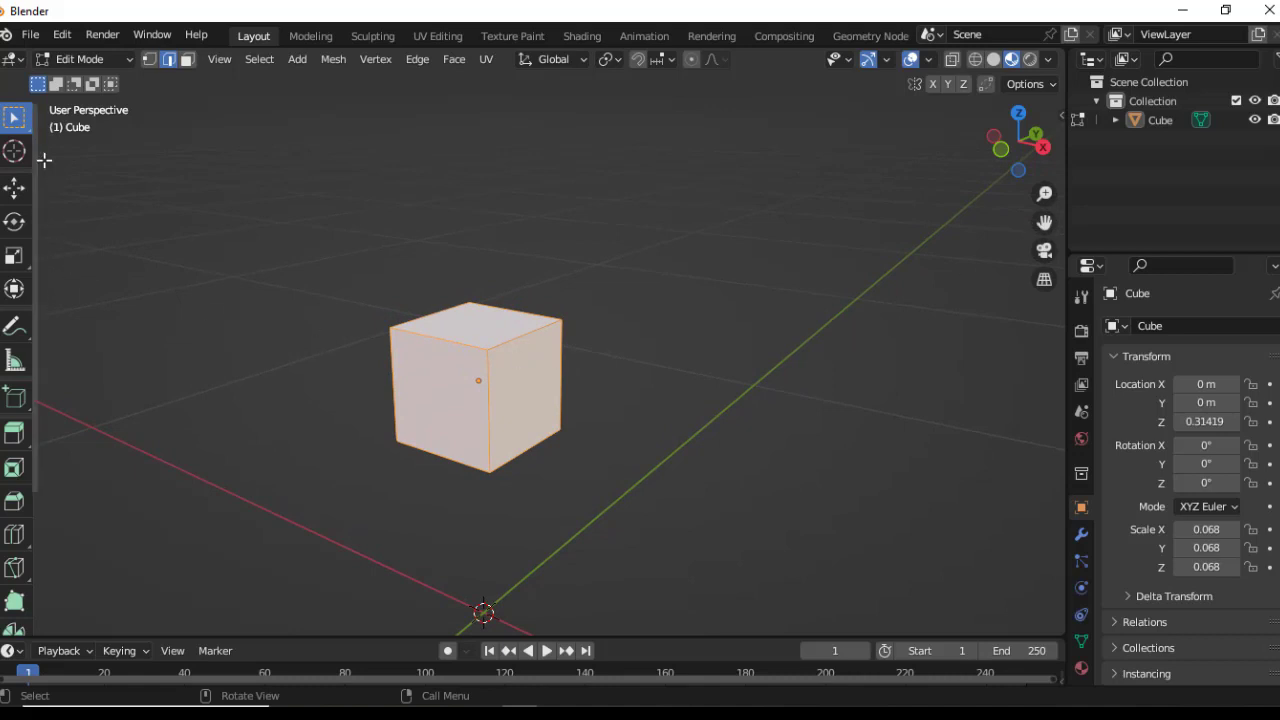
Deselect all geometry, turn X-ray off, and return the viewport to Solid shading.
{"action": "left_click", "coordinate": [975, 58]}
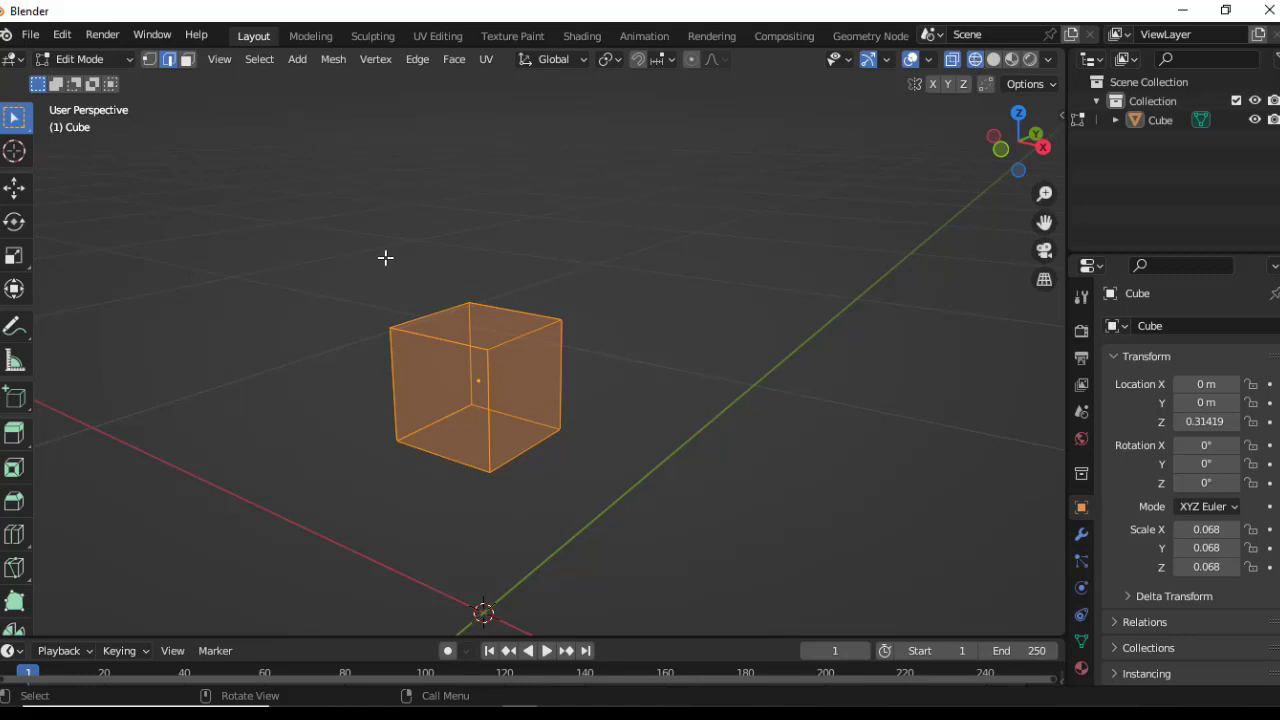
{"action": "left_click", "coordinate": [417, 227]}
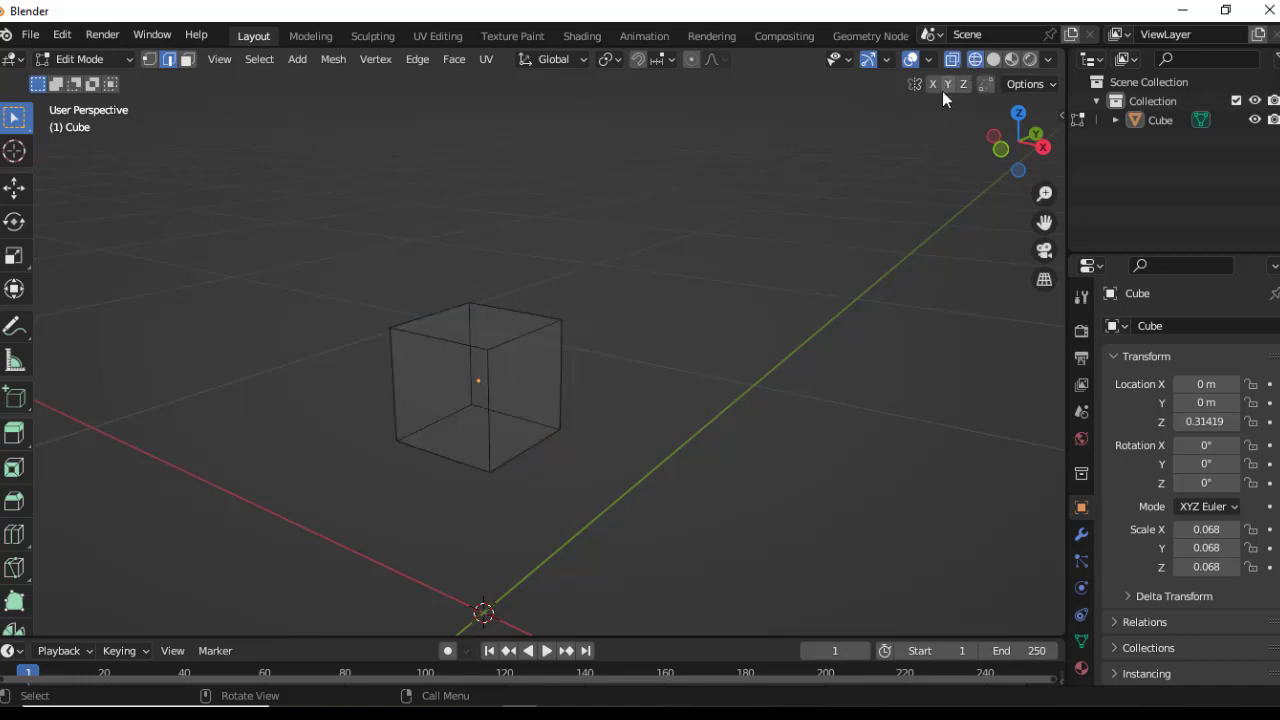
{"action": "left_click", "coordinate": [955, 63]}
{"action": "left_click", "coordinate": [990, 61]}
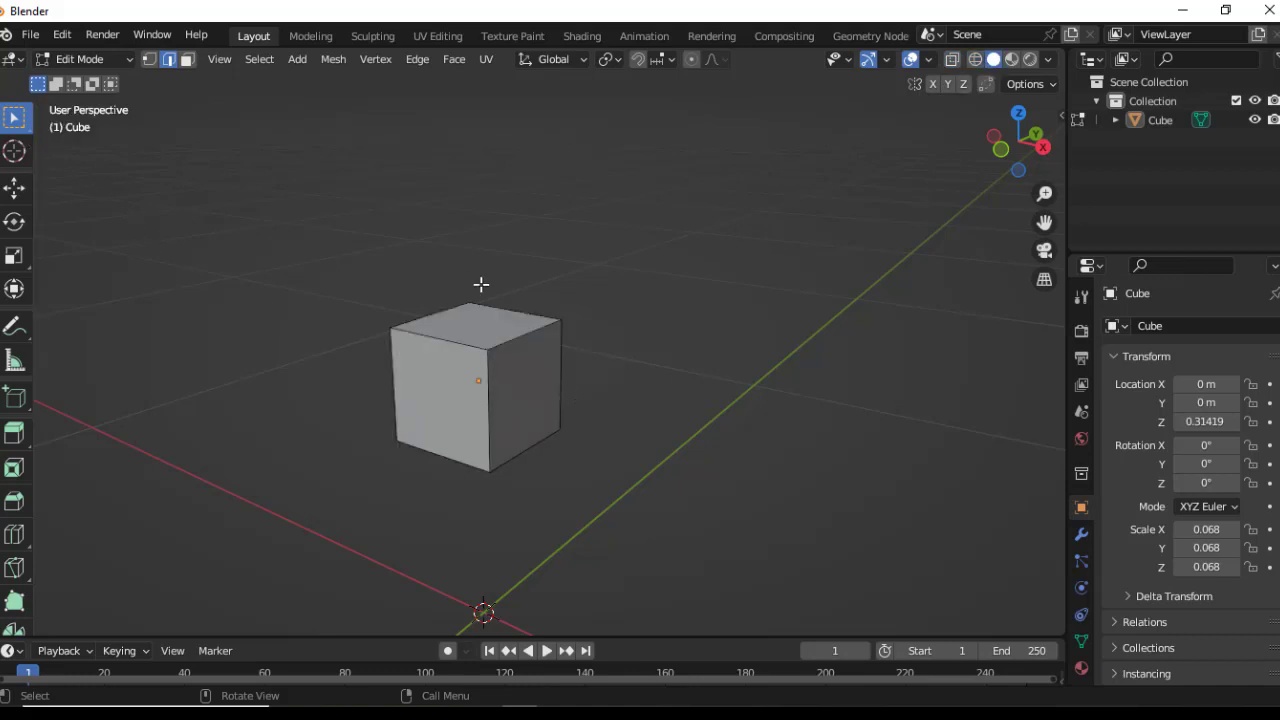
{"action": "middle_click_drag", "start_coordinate": [616, 346], "coordinate": [591, 346]}
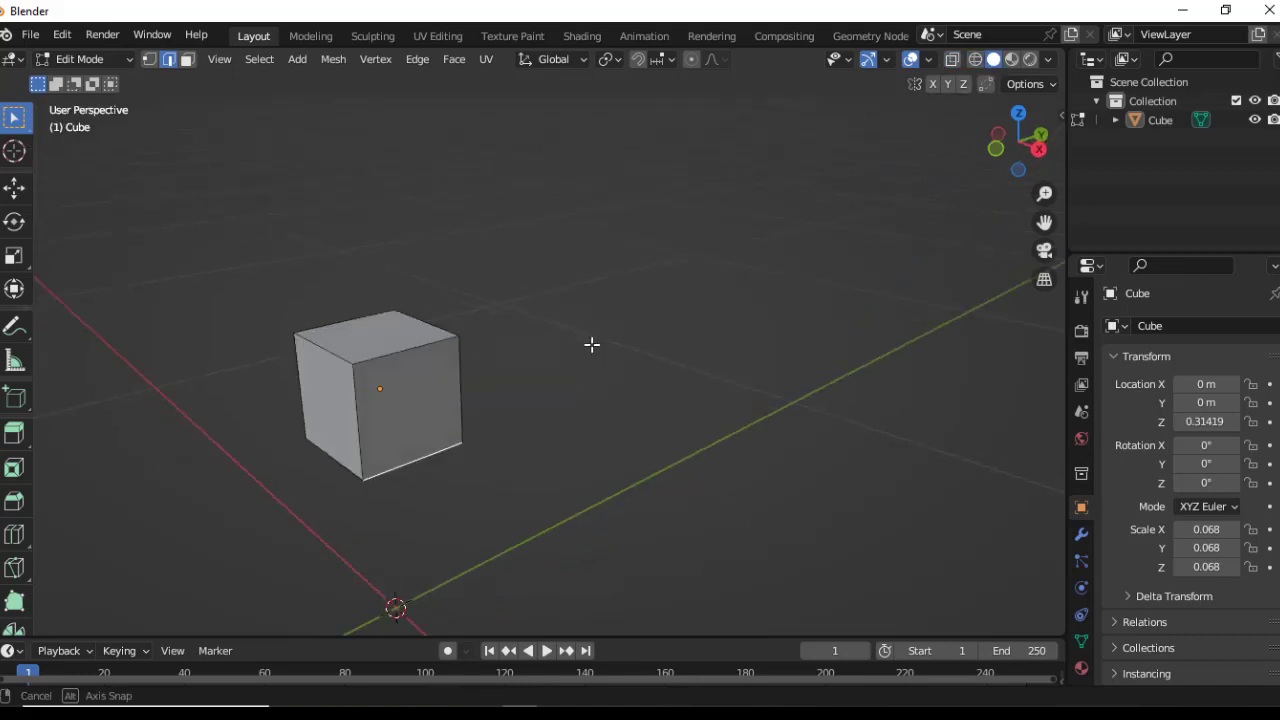
Extrude the cube's front face and scale it to 0.638 to form a tapered neck.
{"action": "left_click", "coordinate": [186, 60]}
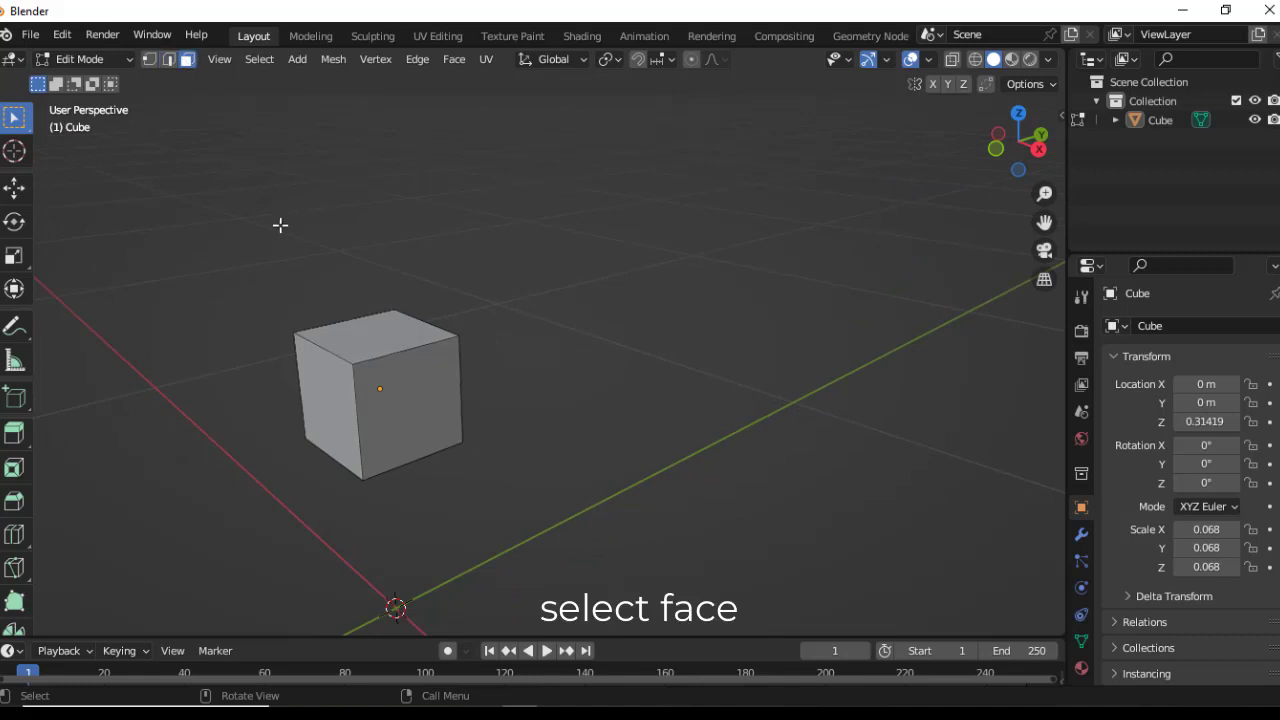
{"action": "left_click", "coordinate": [408, 398]}
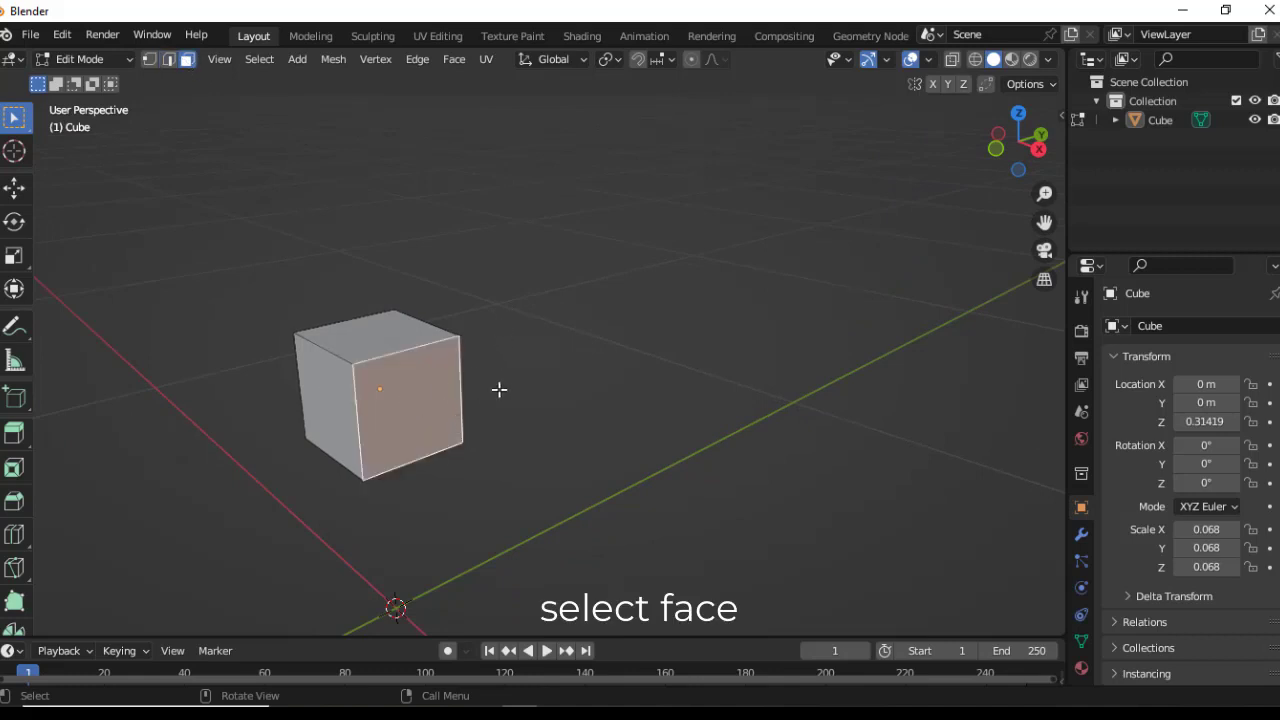
{"action": "middle_click_drag", "start_coordinate": [499, 389], "coordinate": [529, 378]}
{"action": "key", "text": "e"}
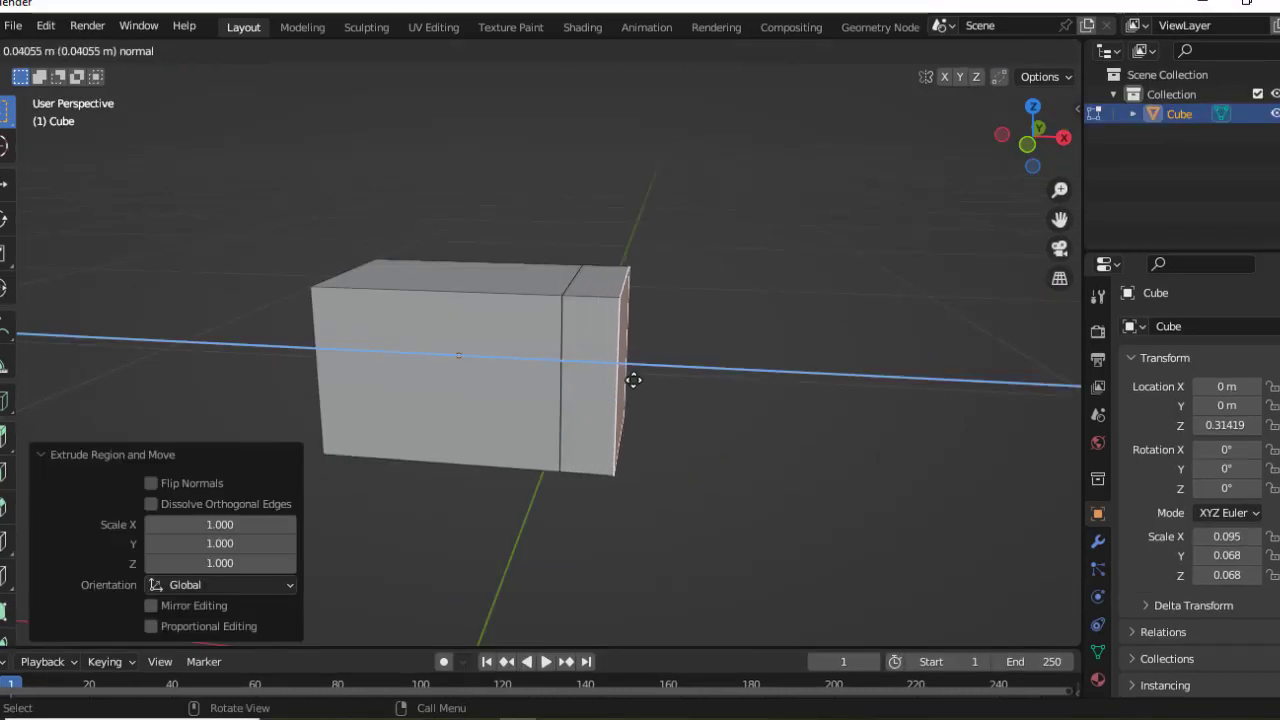
{"action": "left_click", "coordinate": [638, 380]}
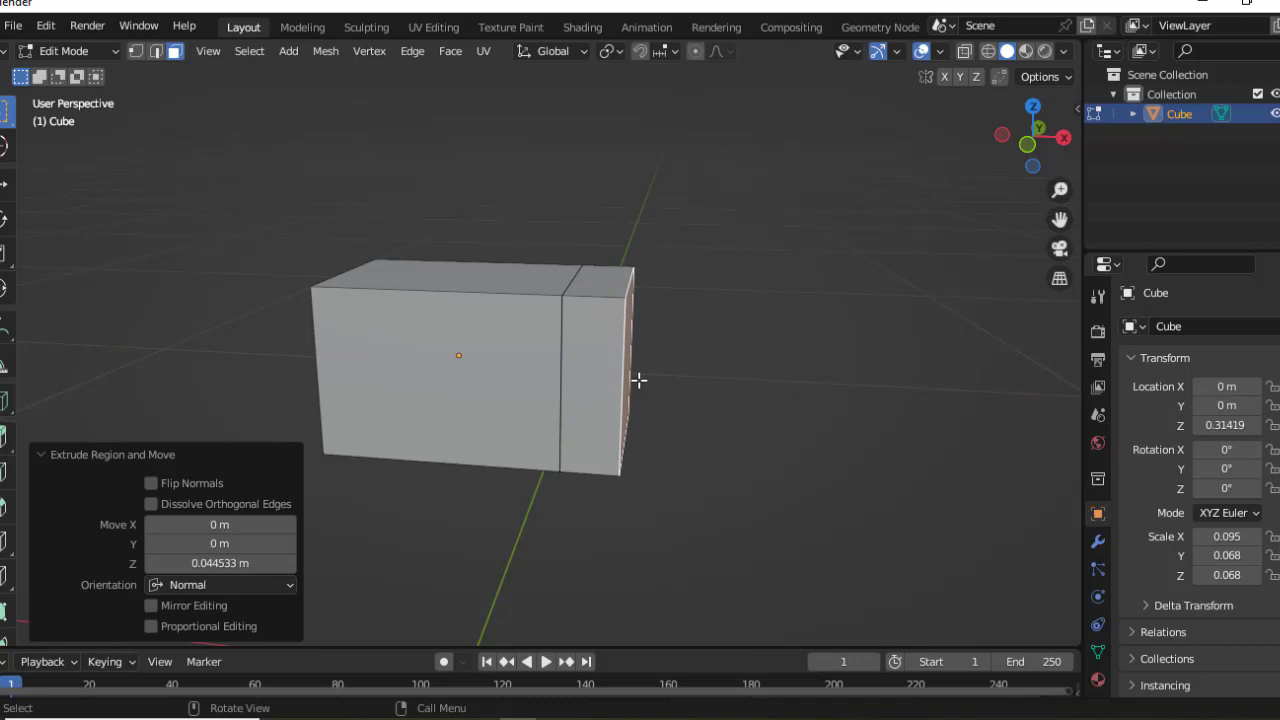
{"action": "key", "text": "s"}
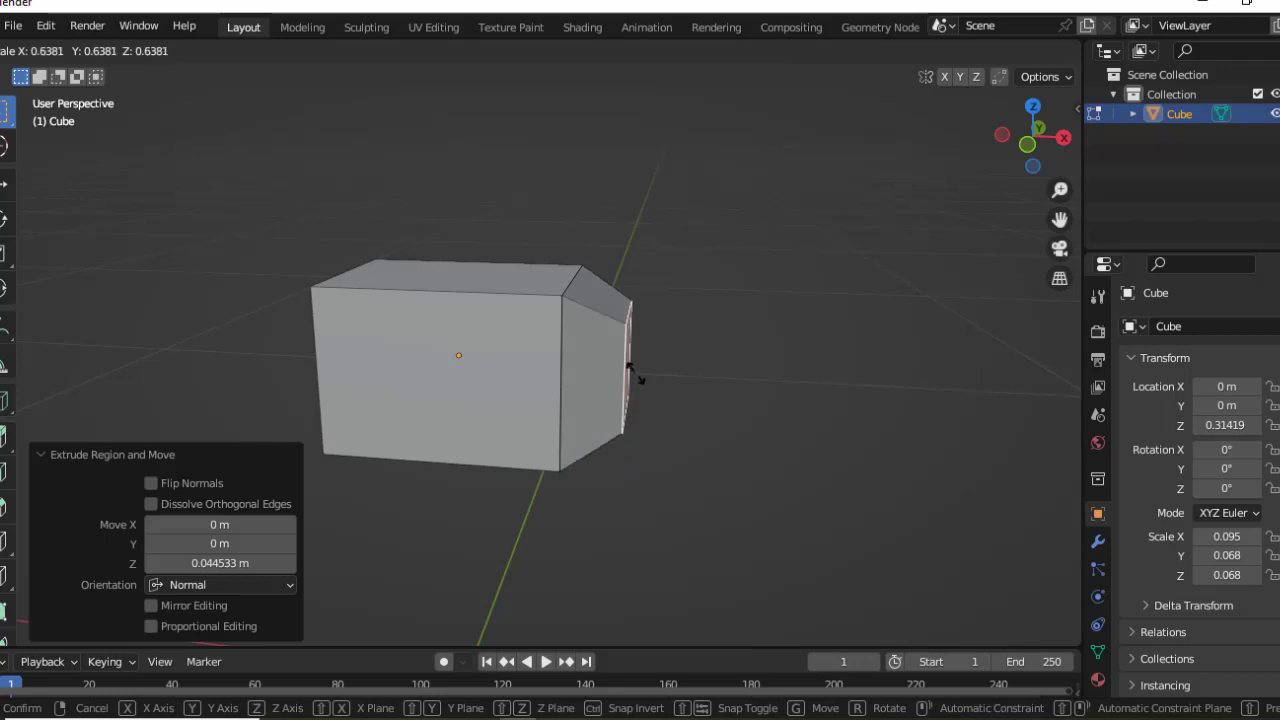
{"action": "left_click", "coordinate": [633, 372]}
Extrude the end face again and scale it to -1.630 into a wide flat plate.
{"action": "middle_click_drag", "start_coordinate": [658, 379], "coordinate": [640, 375]}
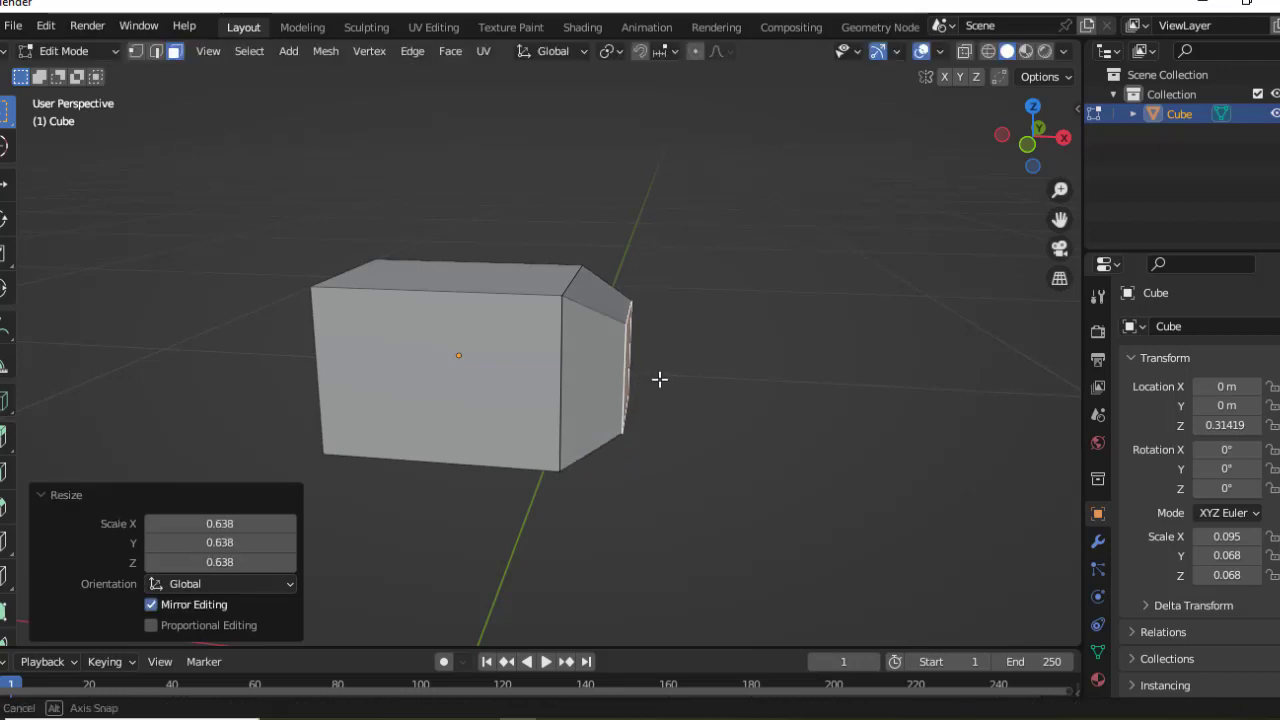
{"action": "key", "text": "e"}
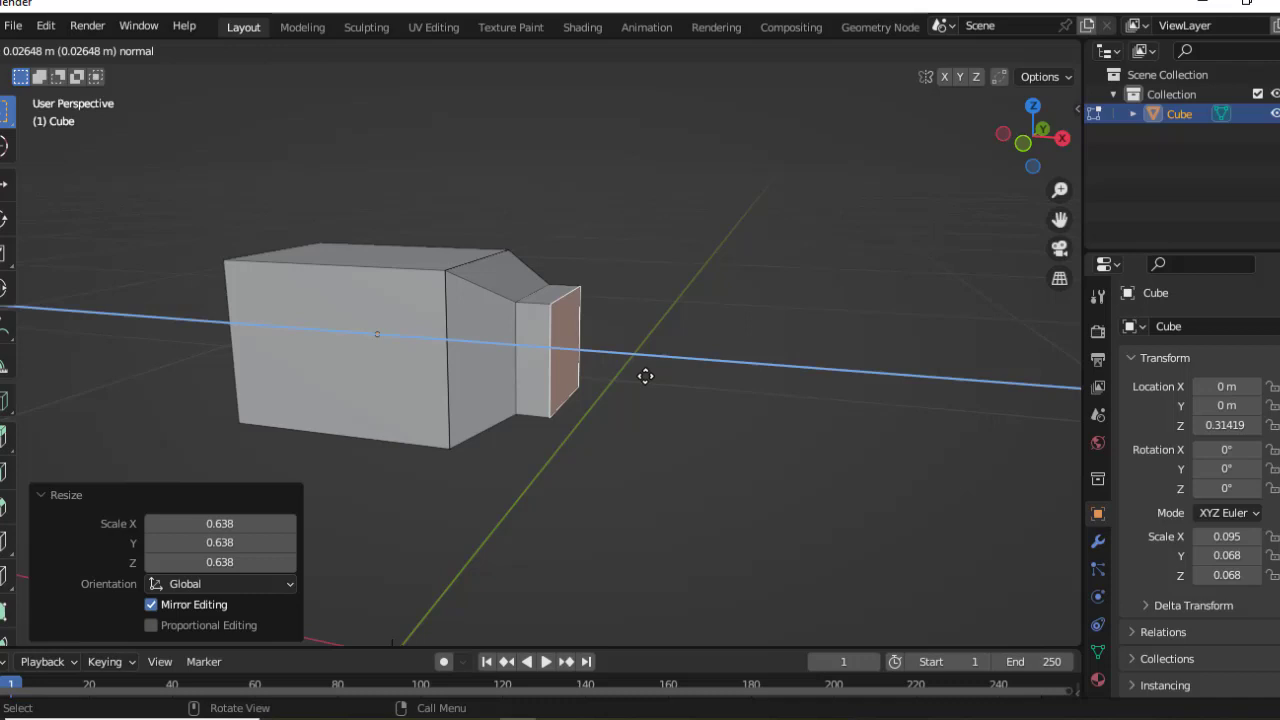
{"action": "left_click", "coordinate": [643, 375]}
{"action": "key", "text": "s"}
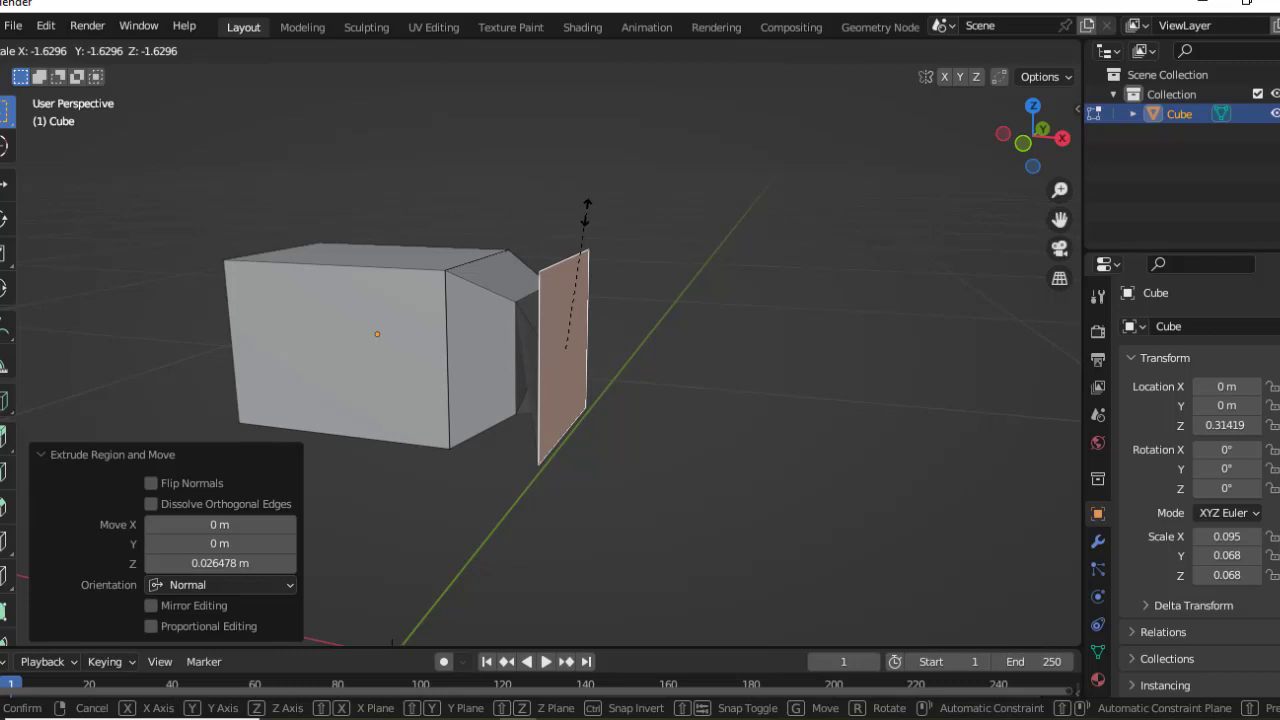
{"action": "left_click", "coordinate": [586, 212]}
{"action": "mouse_move", "coordinate": [409, 374]}
{"action": "middle_mouse_down"}
{"action": "mouse_move", "coordinate": [442, 344]}
{"action": "mouse_move", "coordinate": [466, 415]}
{"action": "middle_mouse_up"}
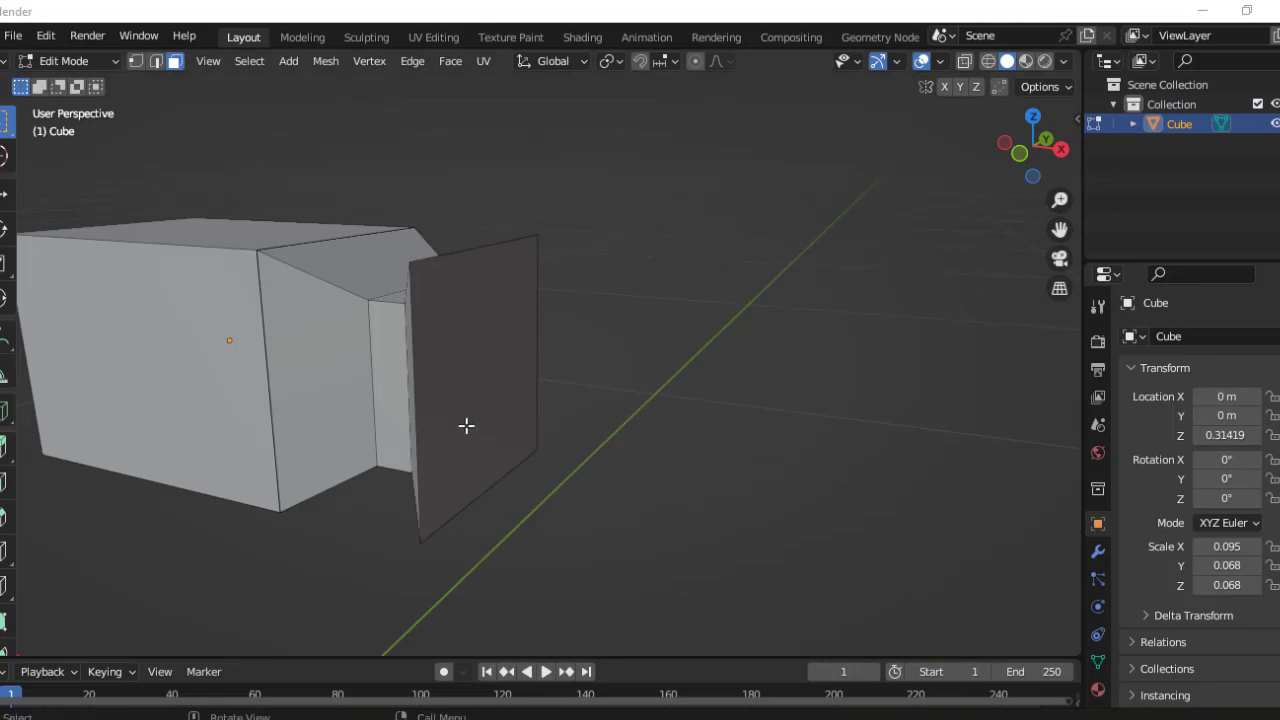
Add three horizontal and two vertical loop cuts through the mesh's end plate.
{"action": "mouse_move", "coordinate": [671, 386]}
{"action": "middle_mouse_down"}
{"action": "mouse_move", "coordinate": [548, 408]}
{"action": "mouse_move", "coordinate": [431, 317]}
{"action": "mouse_move", "coordinate": [297, 254]}
{"action": "mouse_move", "coordinate": [456, 356]}
{"action": "middle_mouse_up"}
{"action": "scroll", "coordinate": [826, 377], "scroll_direction": "down", "scroll_amount": 3}
{"action": "scroll", "coordinate": [683, 420], "scroll_direction": "down", "scroll_amount": 2}
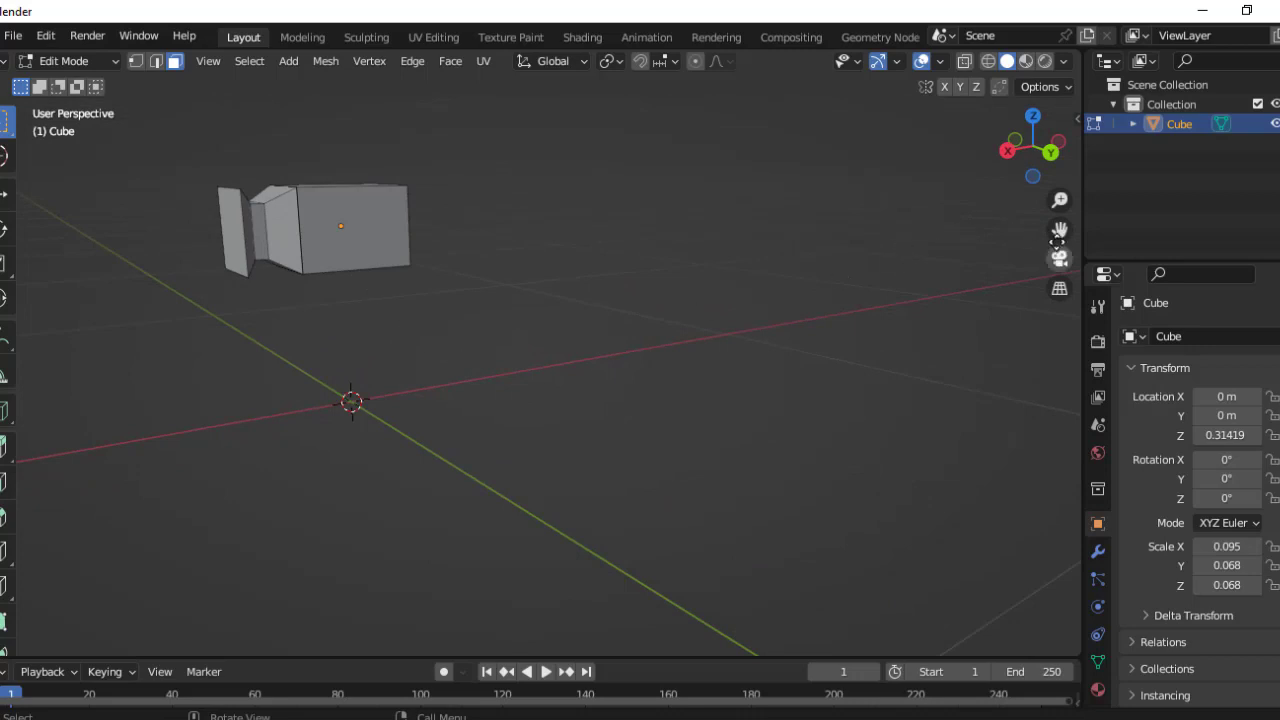
{"action": "left_click_drag", "start_coordinate": [1059, 229], "coordinate": [1075, 320]}
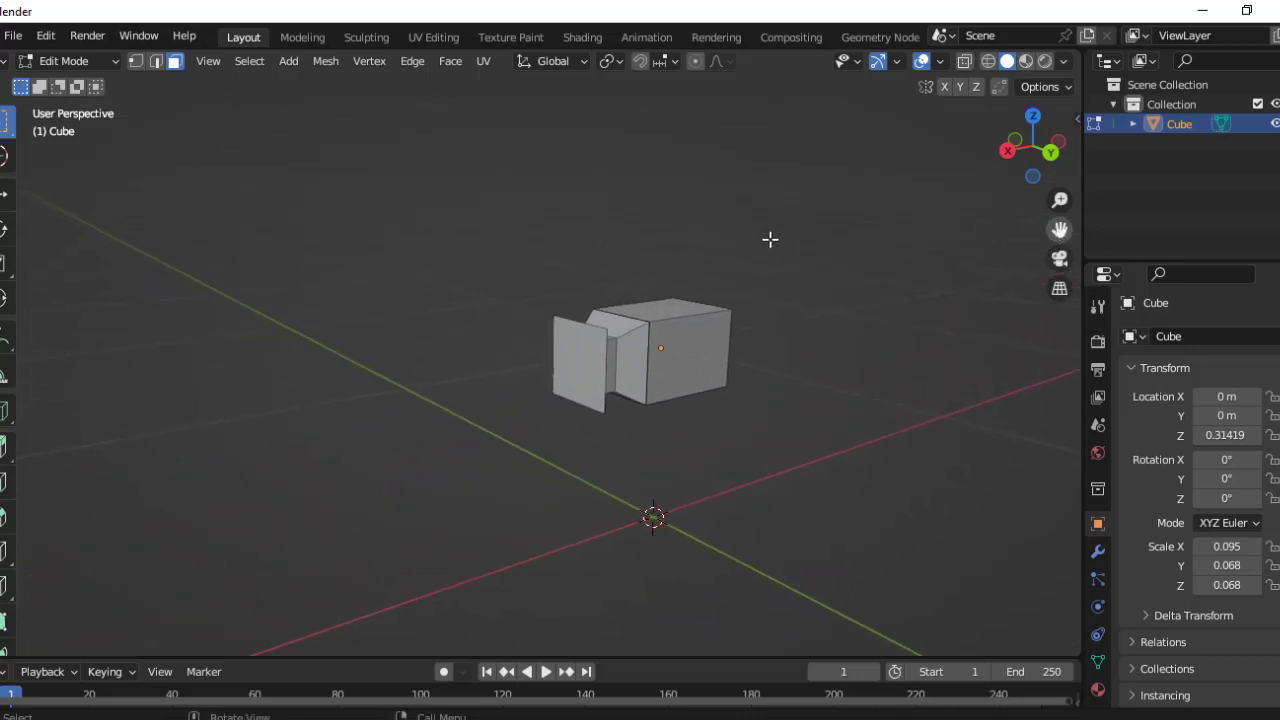
{"action": "scroll", "coordinate": [609, 386], "scroll_direction": "up", "scroll_amount": 2}
{"action": "middle_click_drag", "start_coordinate": [806, 423], "coordinate": [851, 397]}
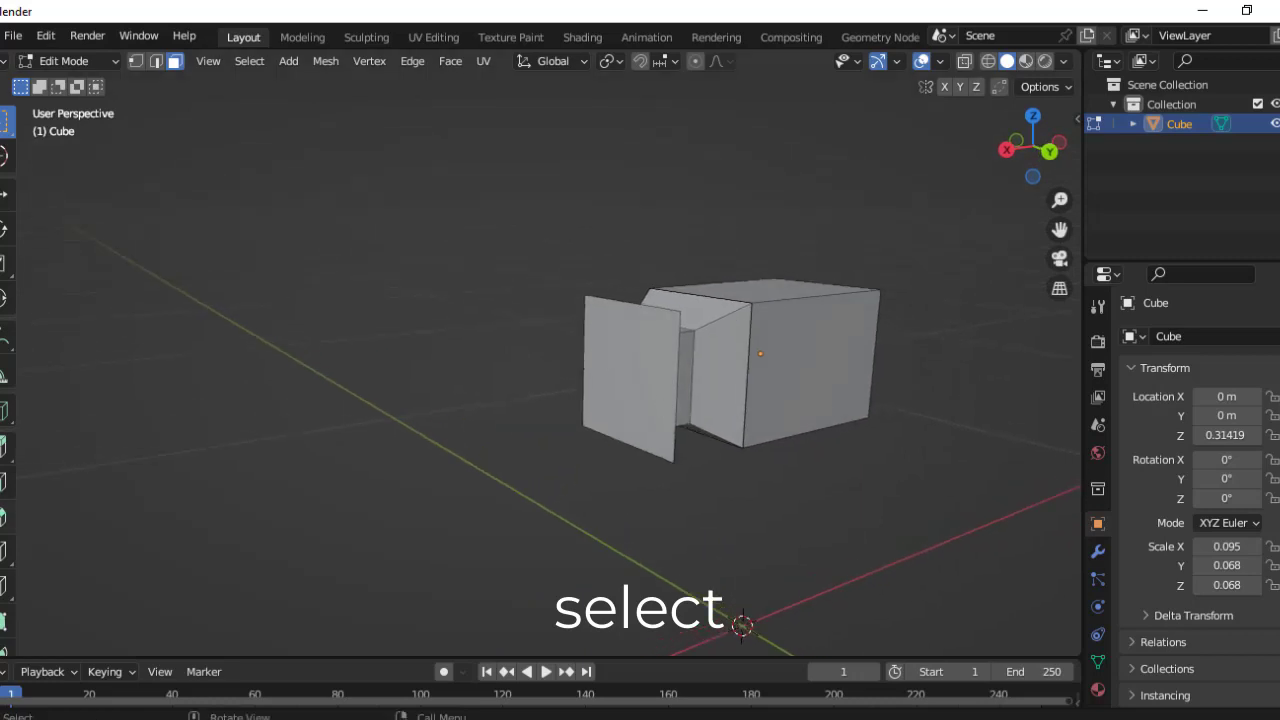
{"action": "left_click", "coordinate": [5, 550]}
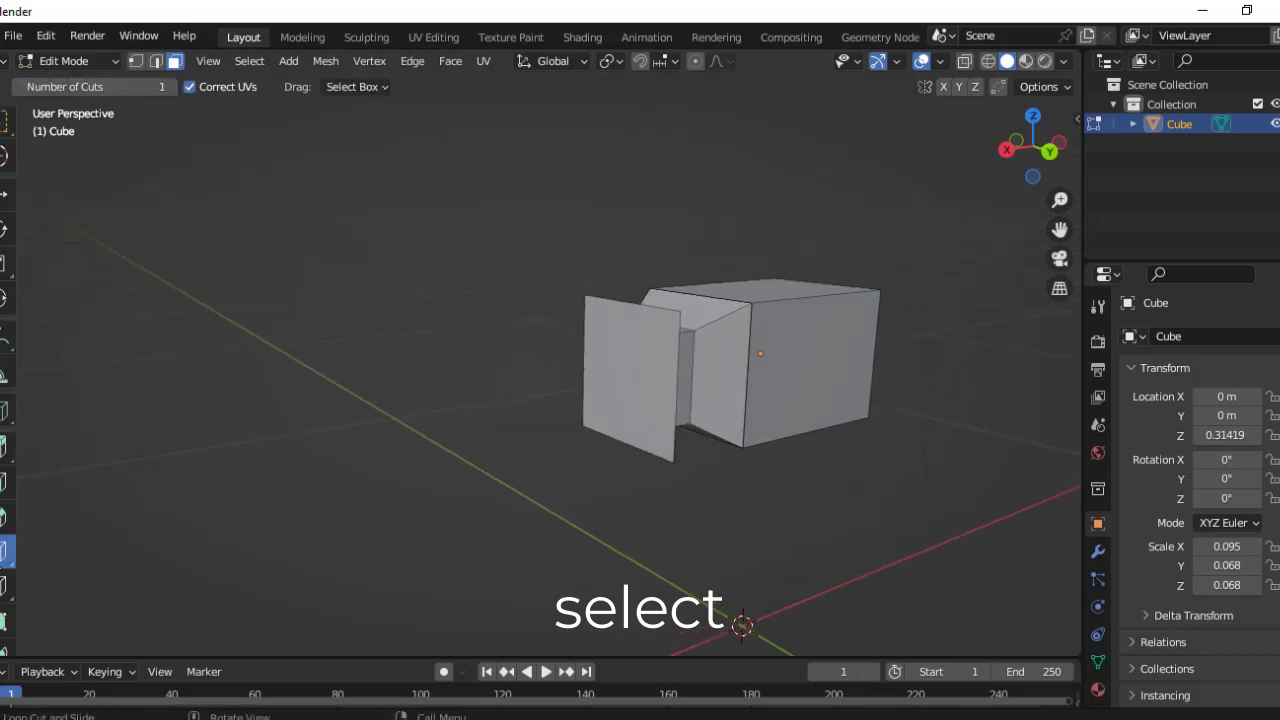
{"action": "left_click", "coordinate": [589, 369]}
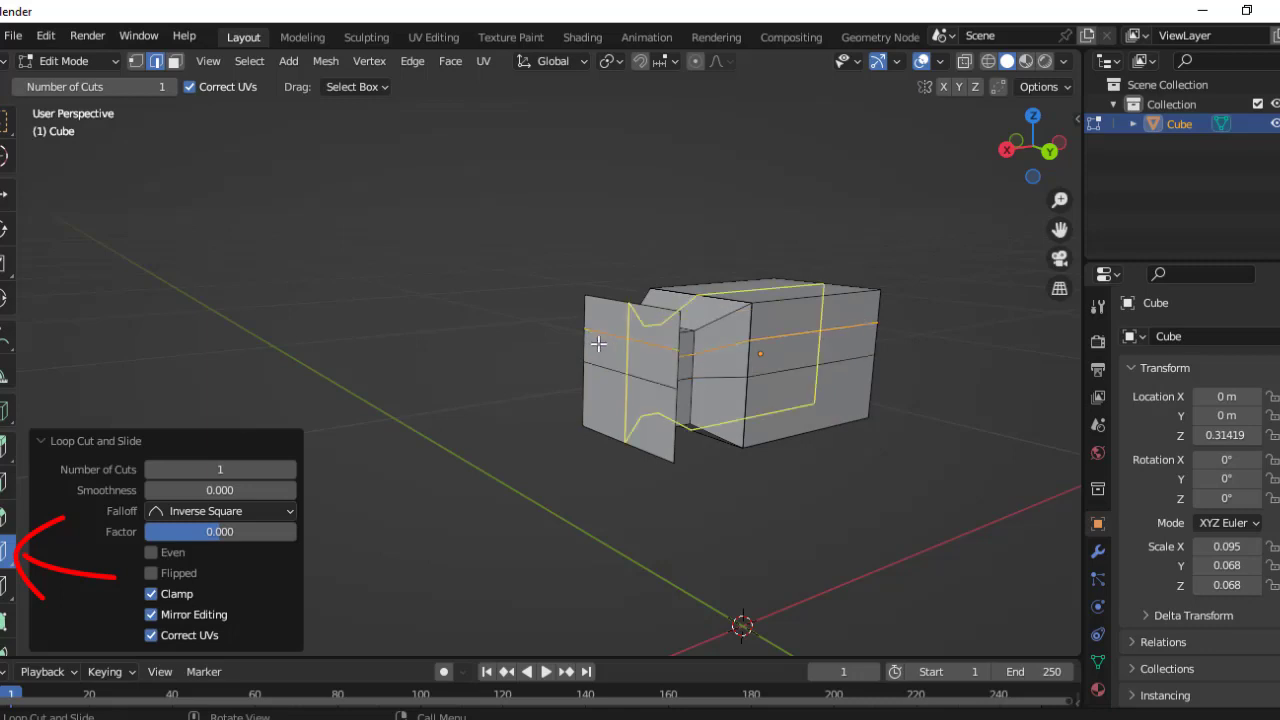
{"action": "left_click", "coordinate": [588, 384]}
{"action": "left_click", "coordinate": [680, 455]}
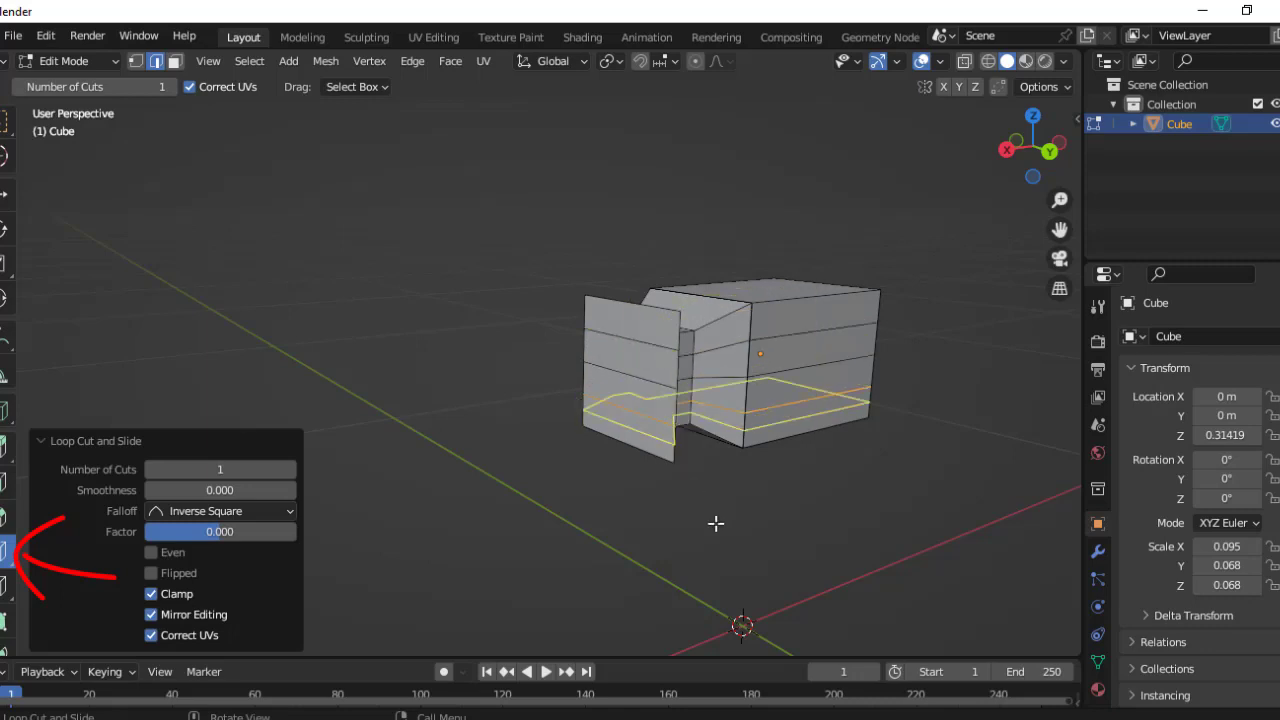
{"action": "scroll", "coordinate": [916, 347], "scroll_direction": "up", "scroll_amount": 1}
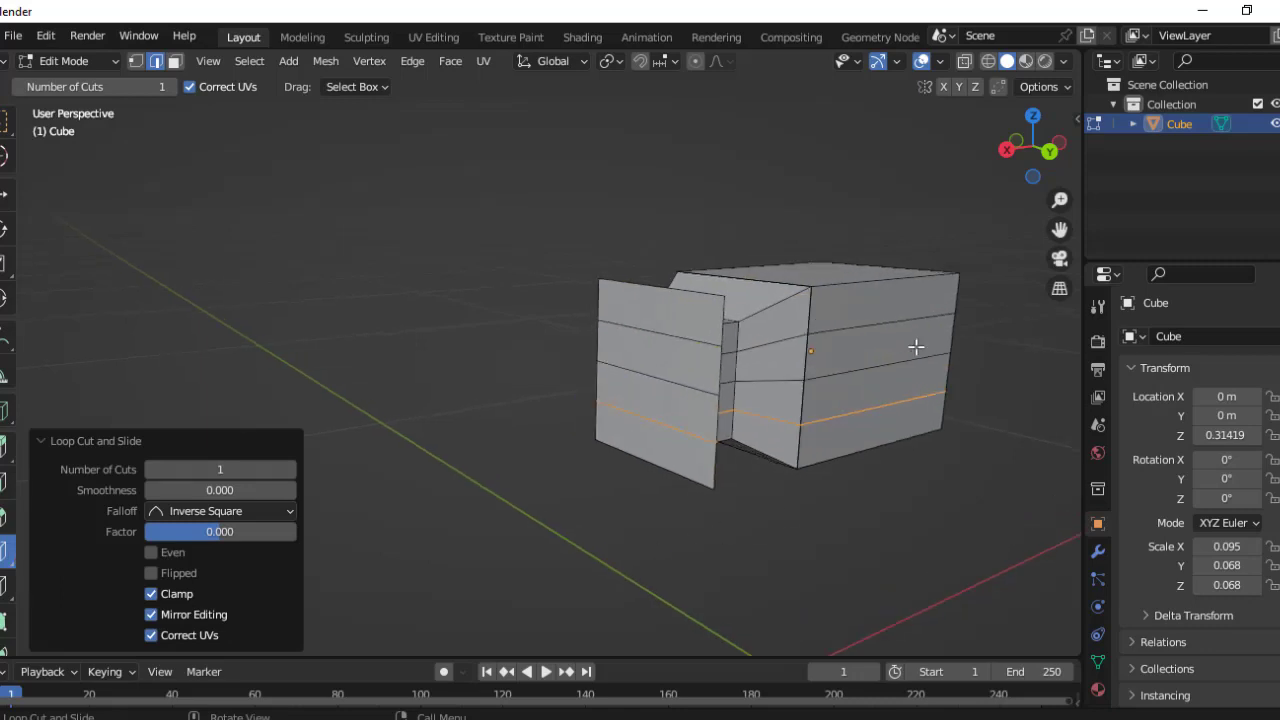
{"action": "left_click", "coordinate": [646, 413]}
{"action": "left_click", "coordinate": [665, 420]}
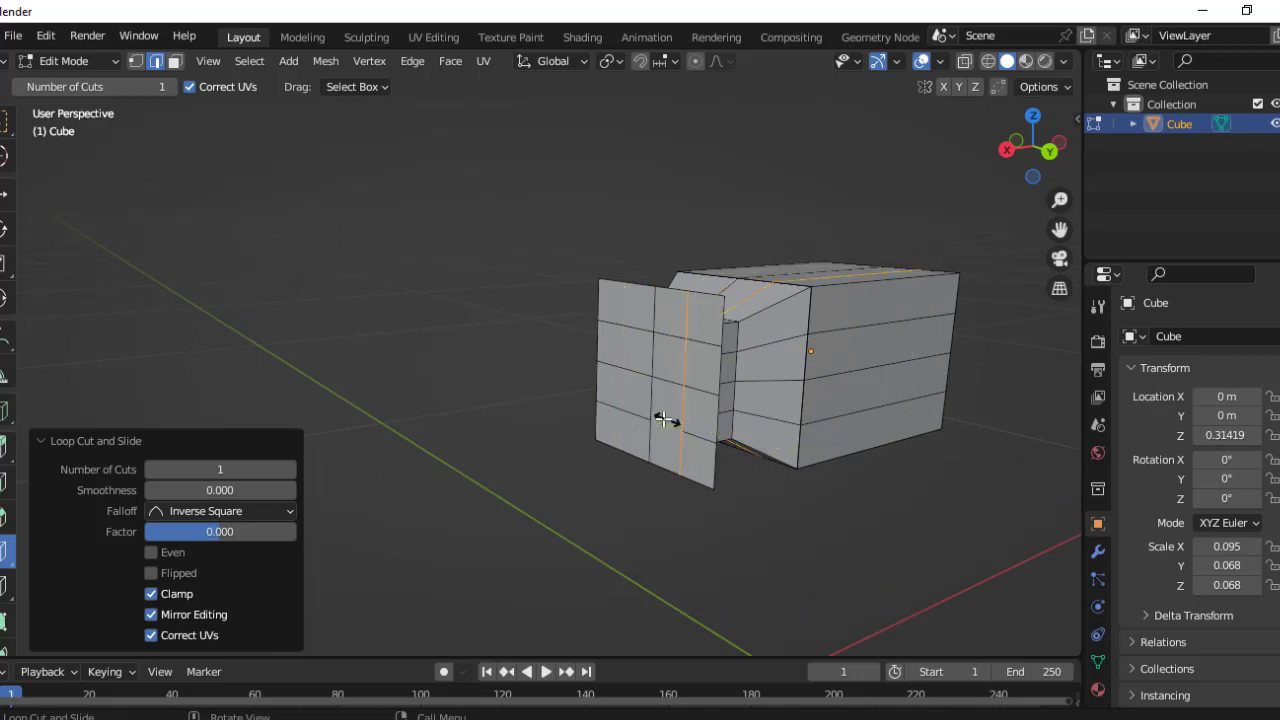
Return to the Select tool, clear the new edge loops, and reframe the cube from the front.
{"action": "left_click", "coordinate": [6, 121]}
{"action": "left_click", "coordinate": [189, 212]}
{"action": "middle_click_drag", "start_coordinate": [307, 285], "coordinate": [360, 297]}
{"action": "scroll", "coordinate": [612, 316], "scroll_direction": "up", "scroll_amount": 2}
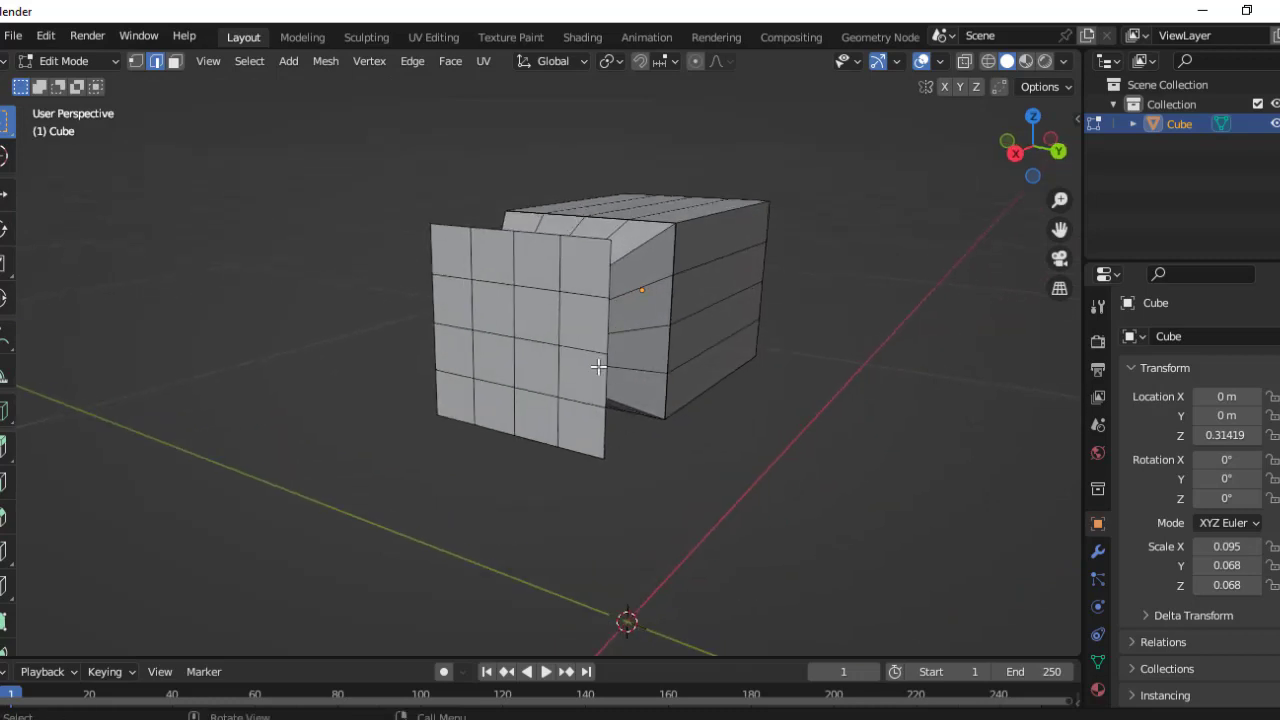
{"action": "scroll", "coordinate": [660, 411], "scroll_direction": "up", "scroll_amount": 2}
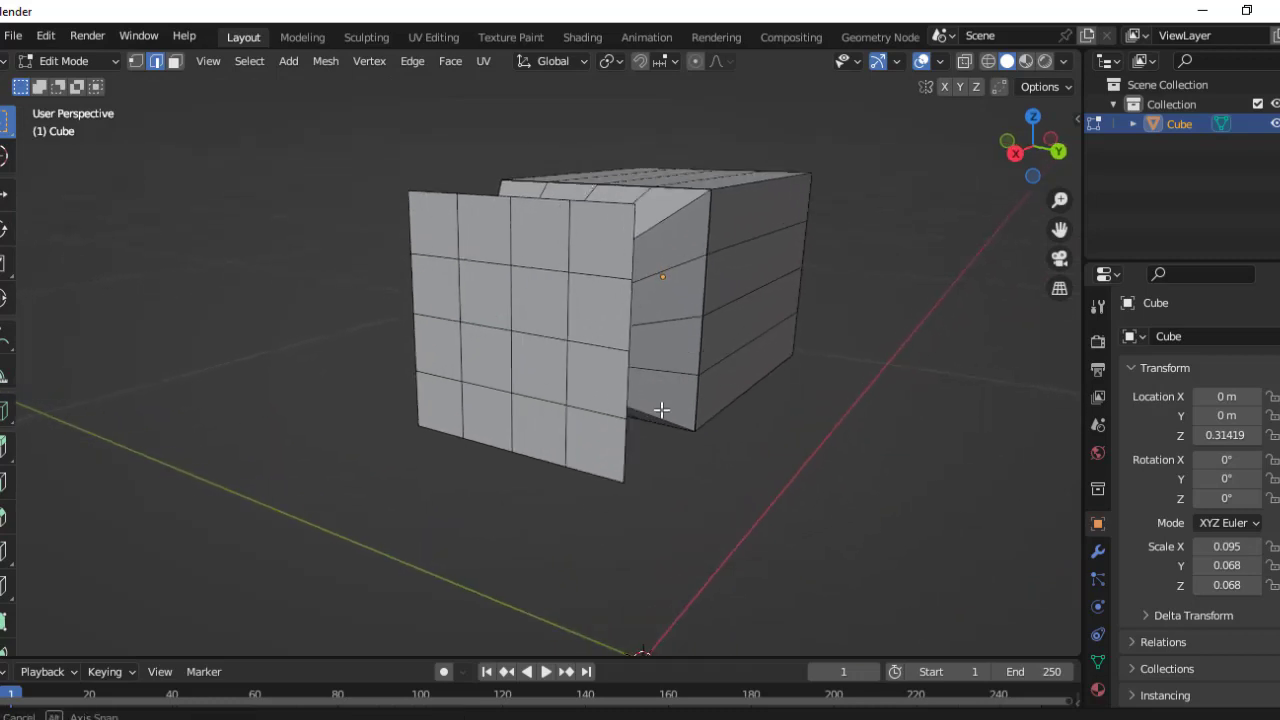
{"action": "mouse_move", "coordinate": [660, 411]}
{"action": "middle_mouse_down"}
{"action": "mouse_move", "coordinate": [863, 349]}
{"action": "mouse_move", "coordinate": [753, 403]}
{"action": "middle_mouse_up"}
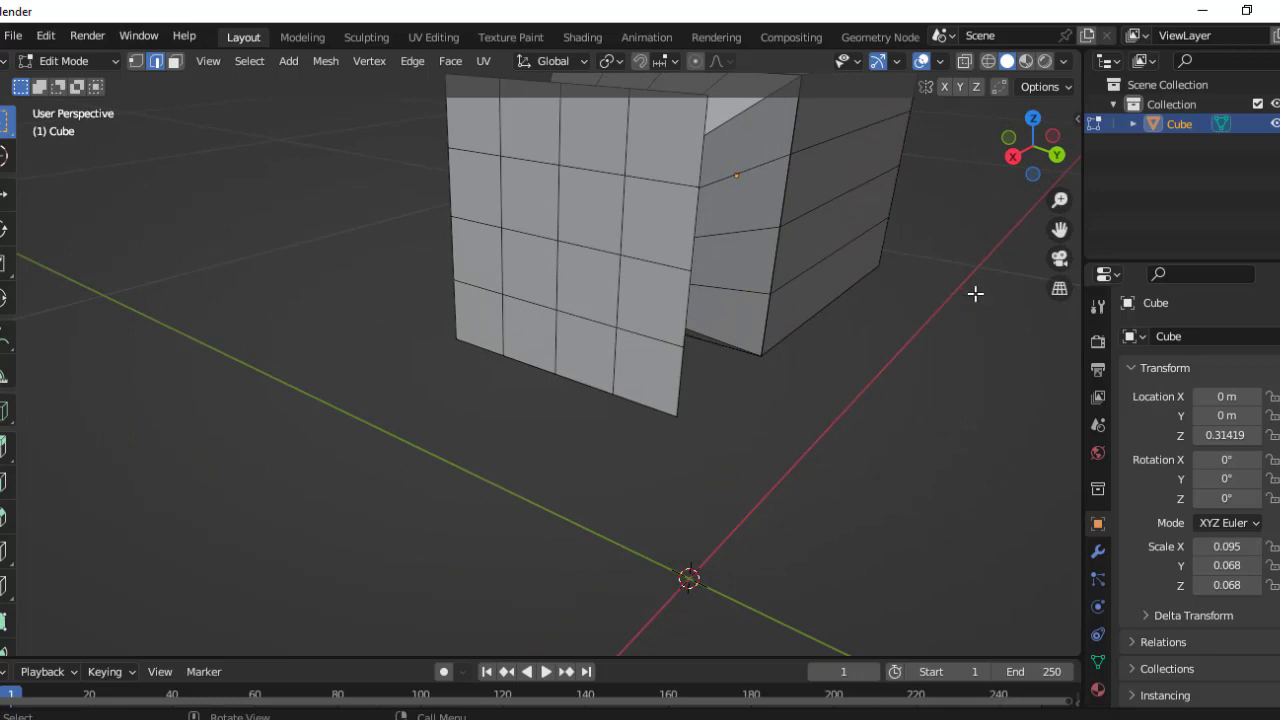
{"action": "left_click_drag", "start_coordinate": [1059, 229], "coordinate": [1030, 340]}
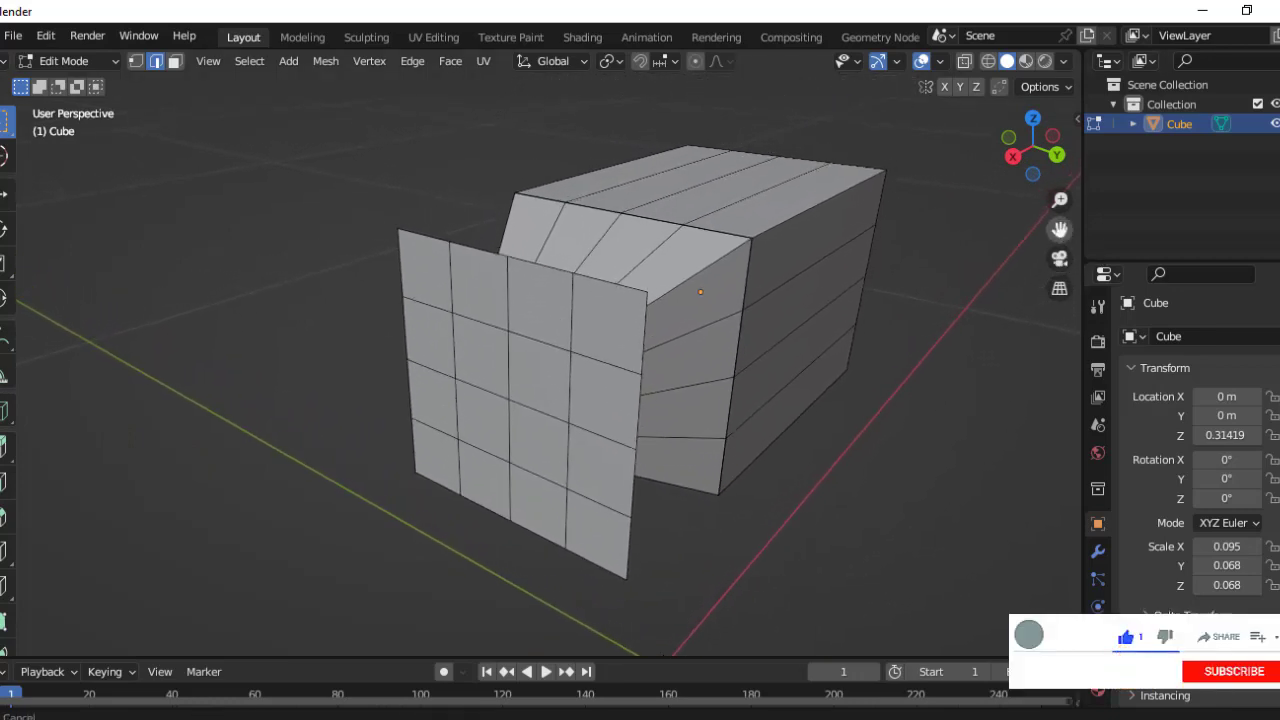
Box-select the plate's 4×4 grid of faces and dissolve them into one face.
{"action": "left_click", "coordinate": [176, 63]}
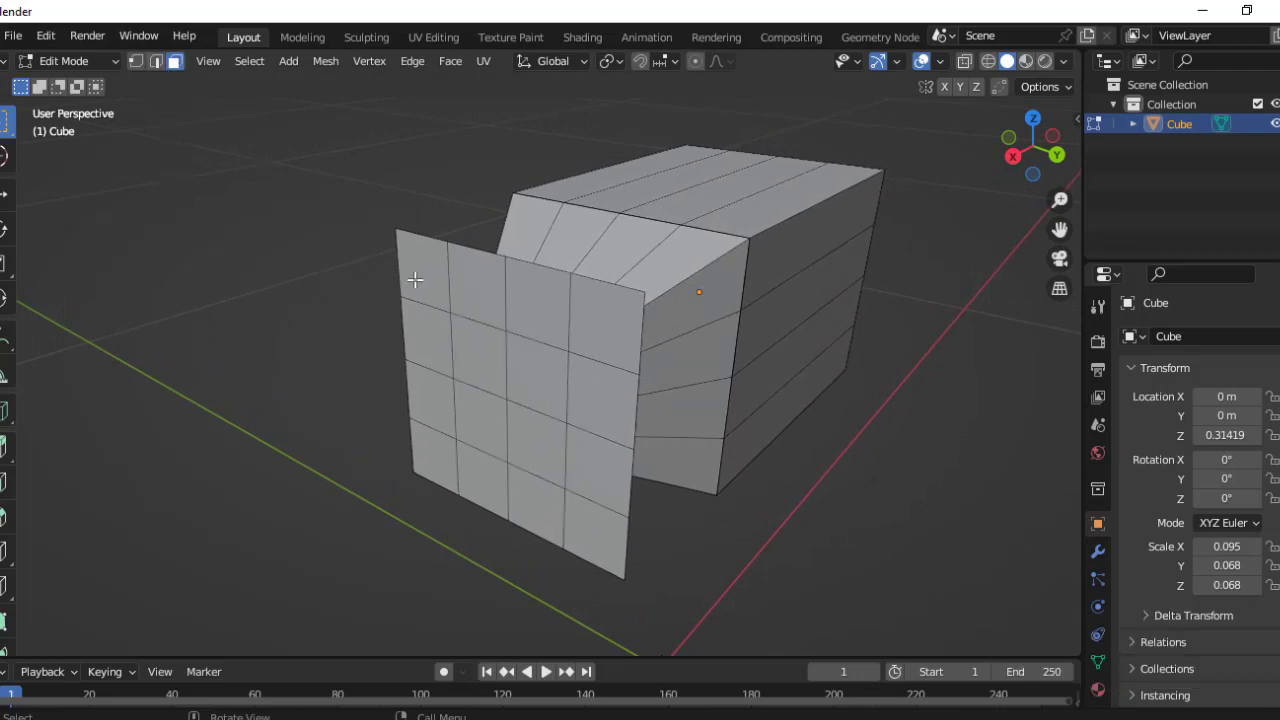
{"action": "left_click_drag", "start_coordinate": [416, 280], "coordinate": [595, 508]}
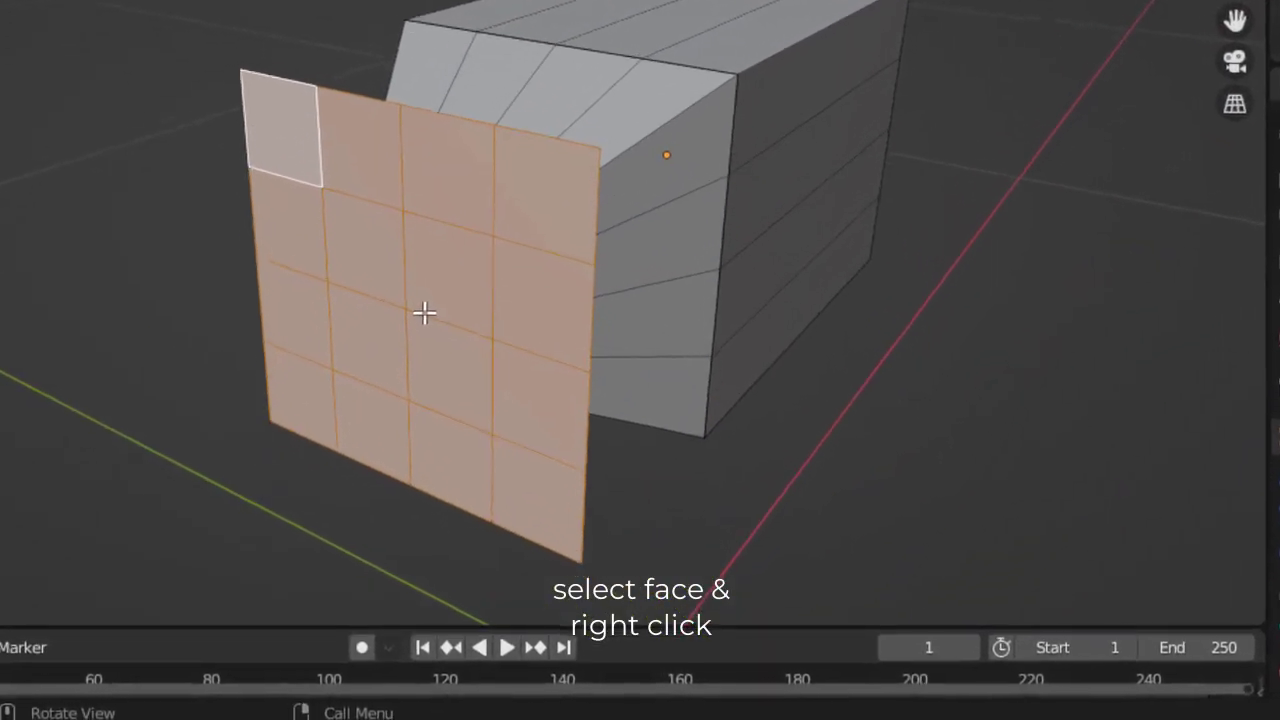
{"action": "right_click", "coordinate": [374, 215]}
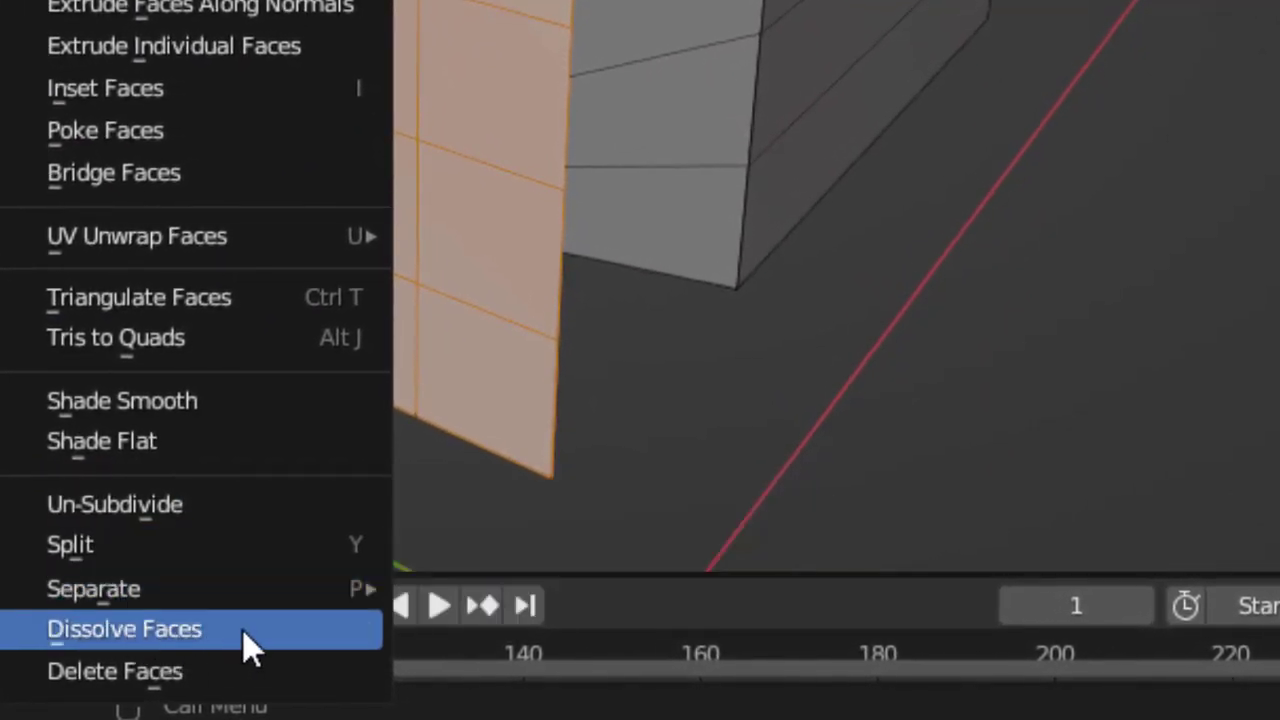
{"action": "left_click", "coordinate": [242, 629]}
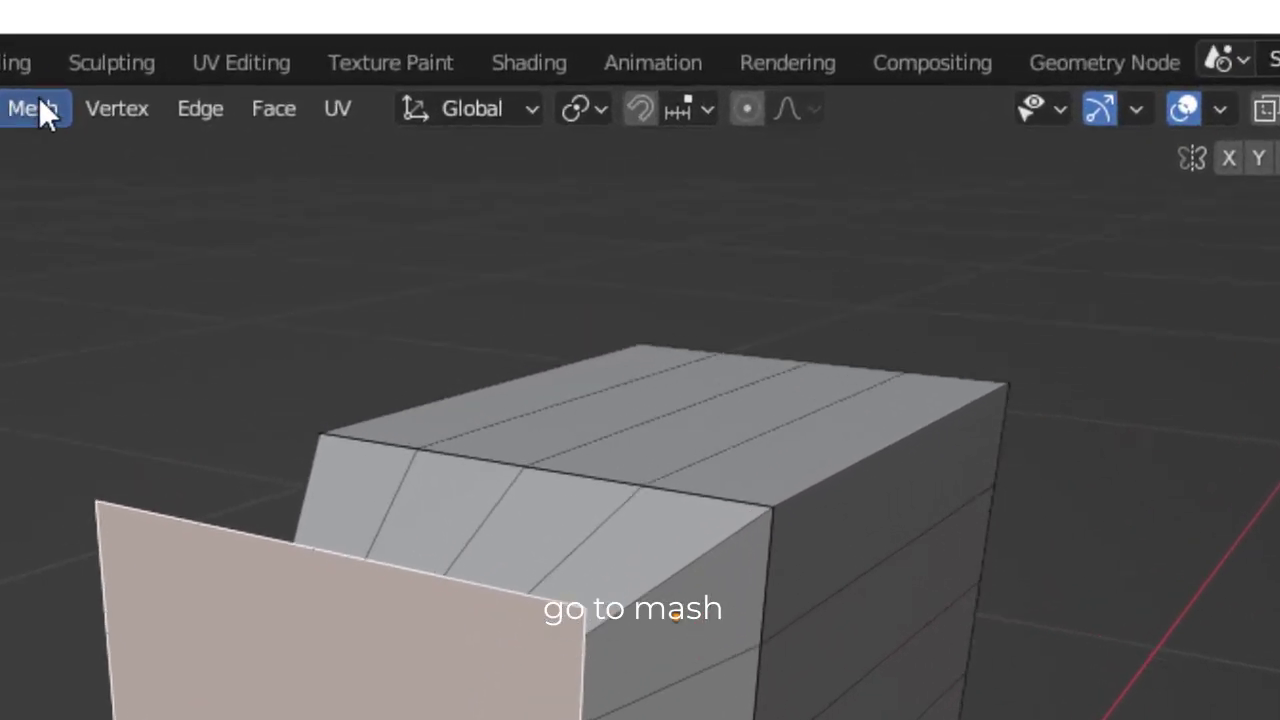
Round the flat end plate into a circular disc using To Sphere at factor 1.000.
{"action": "left_click", "coordinate": [323, 48]}
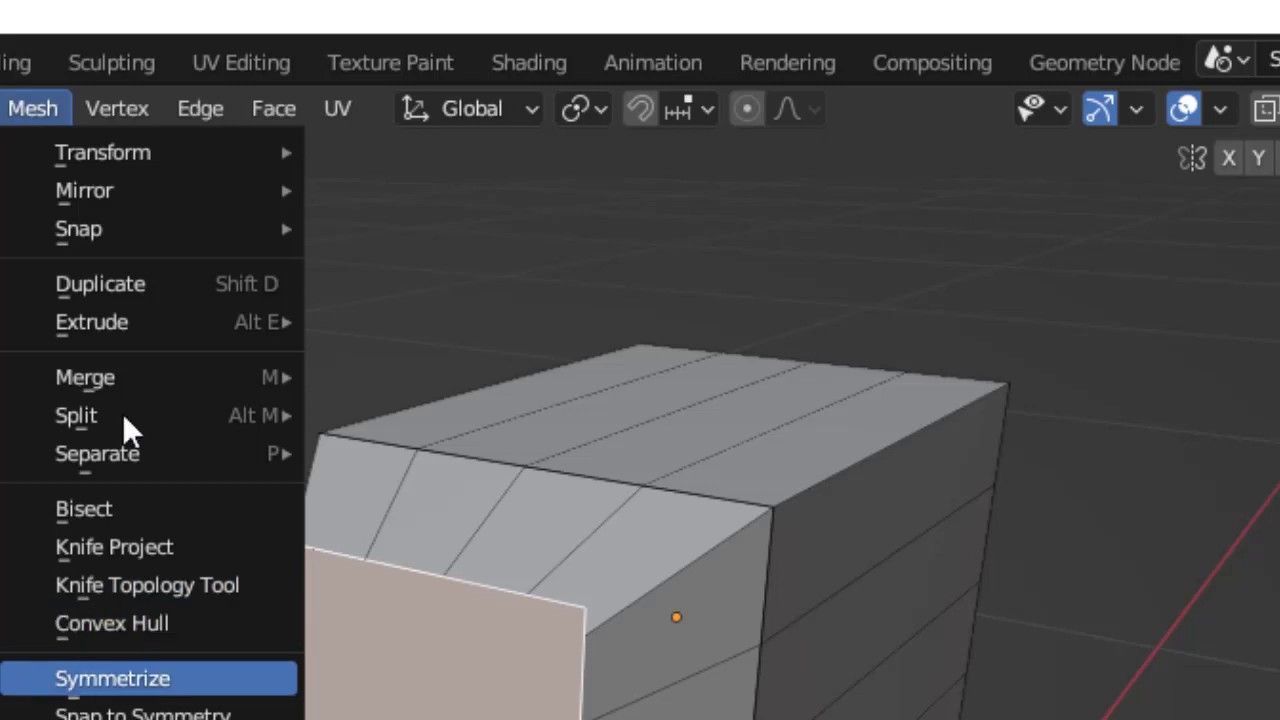
{"action": "mouse_move", "coordinate": [150, 152]}
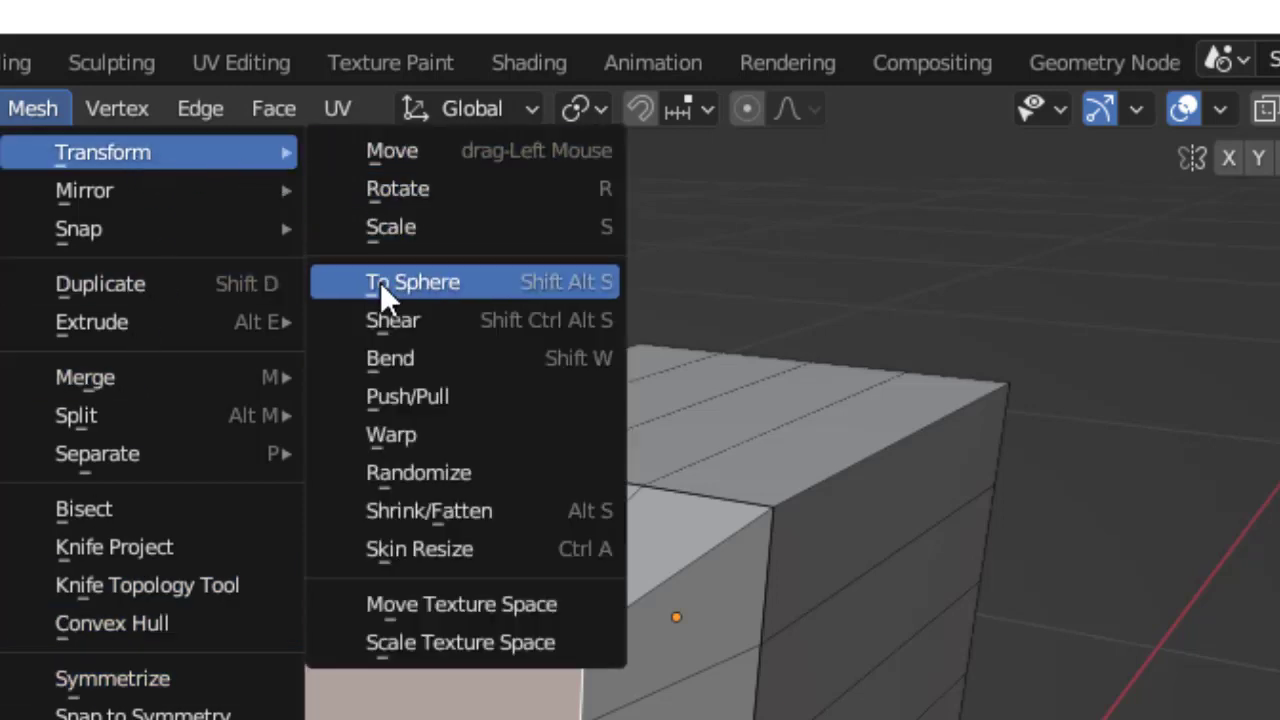
{"action": "left_click", "coordinate": [492, 278]}
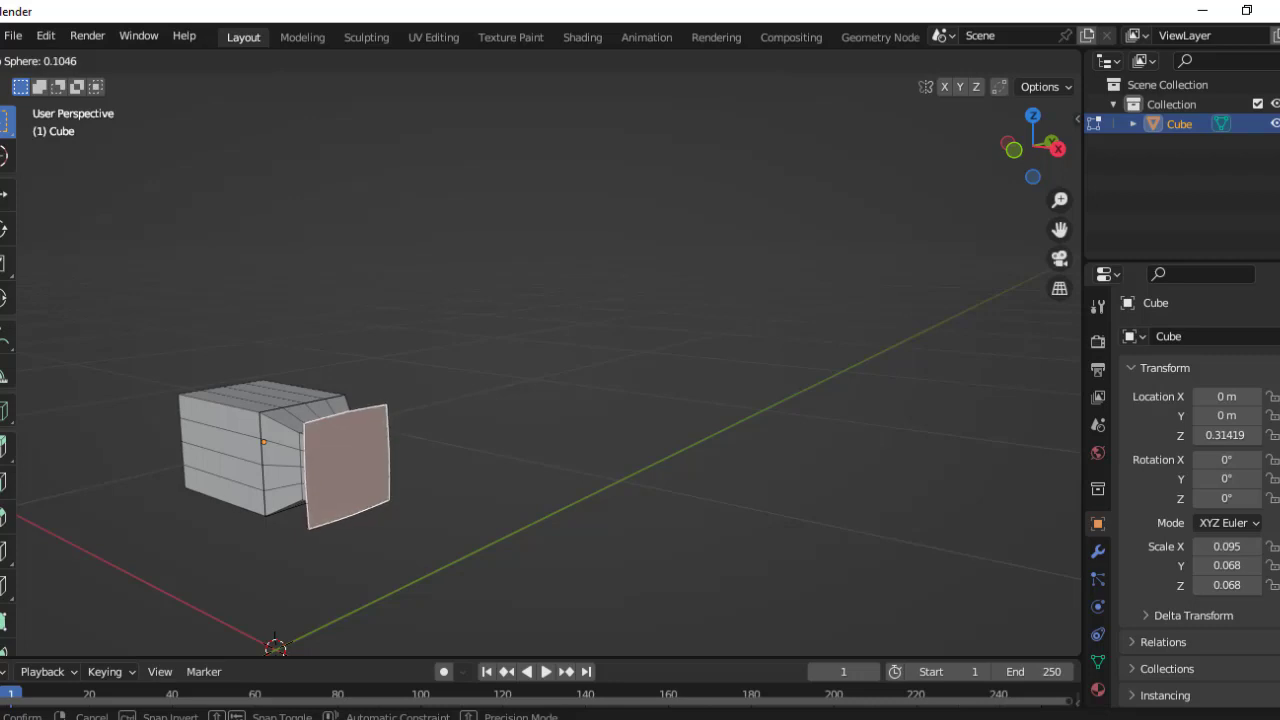
{"action": "left_click", "coordinate": [128, 252]}
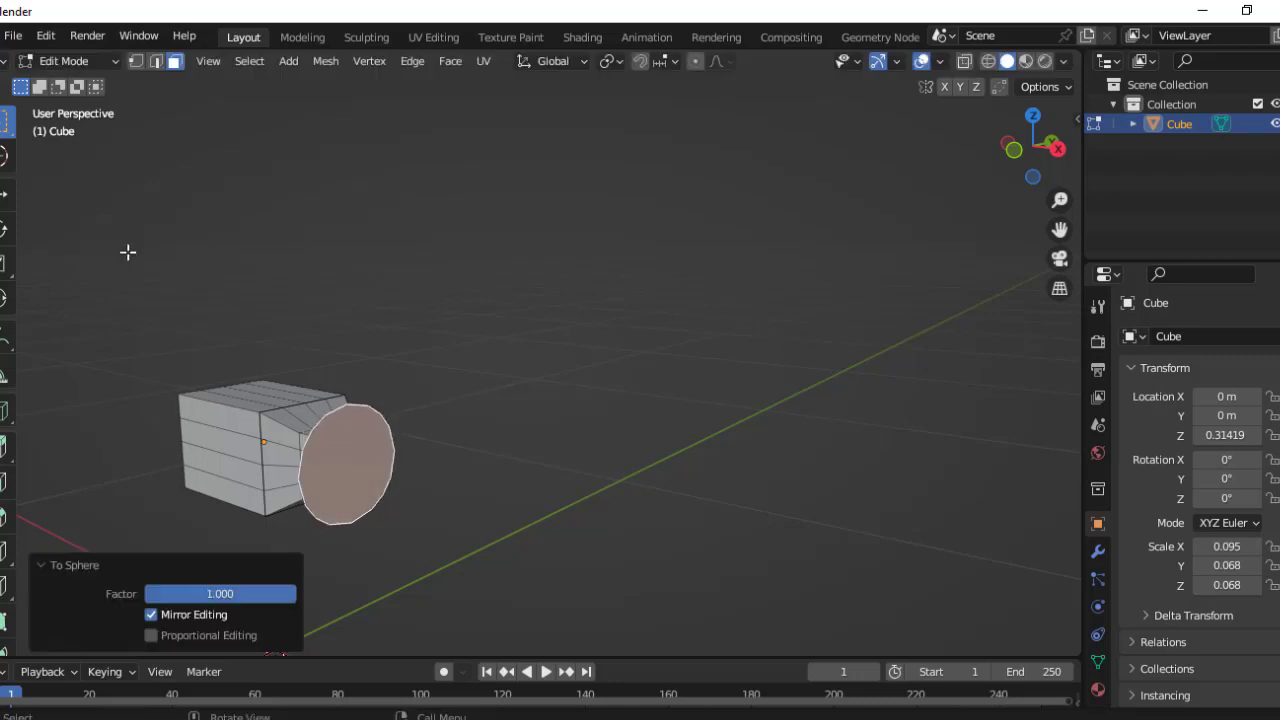
{"action": "middle_click_drag", "start_coordinate": [323, 480], "coordinate": [449, 420]}
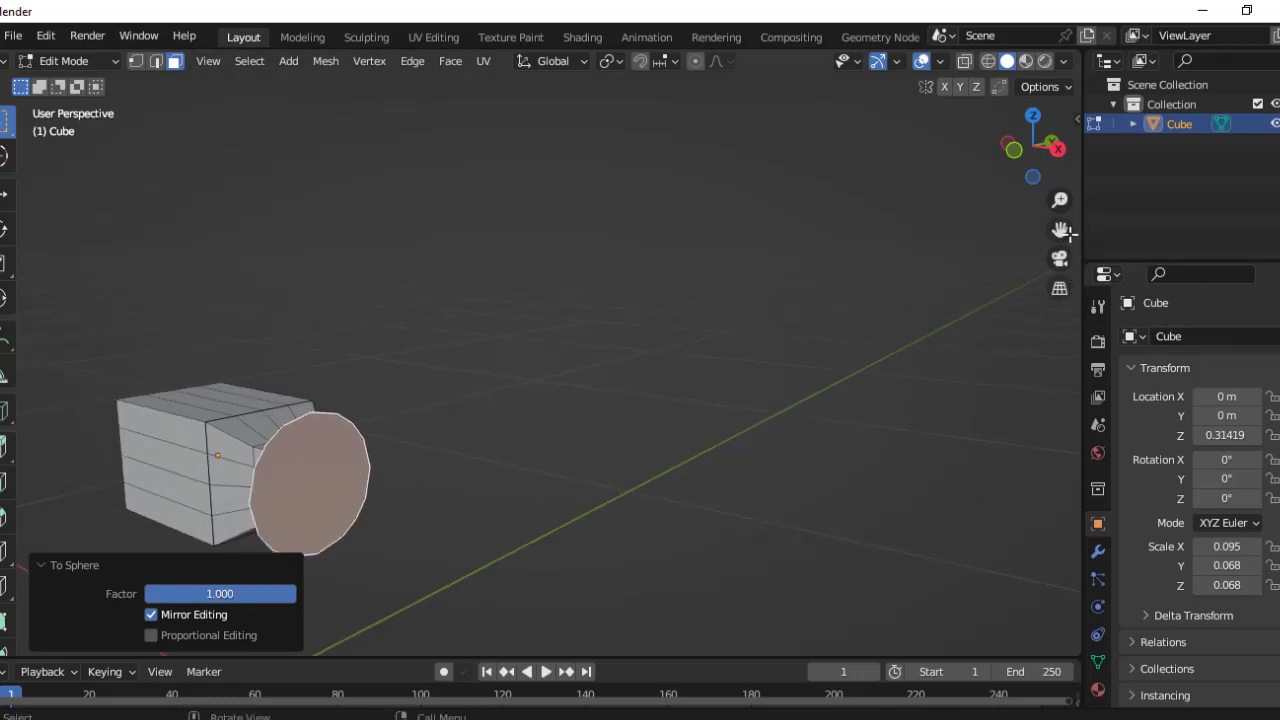
{"action": "left_click_drag", "start_coordinate": [1063, 231], "coordinate": [571, 558]}
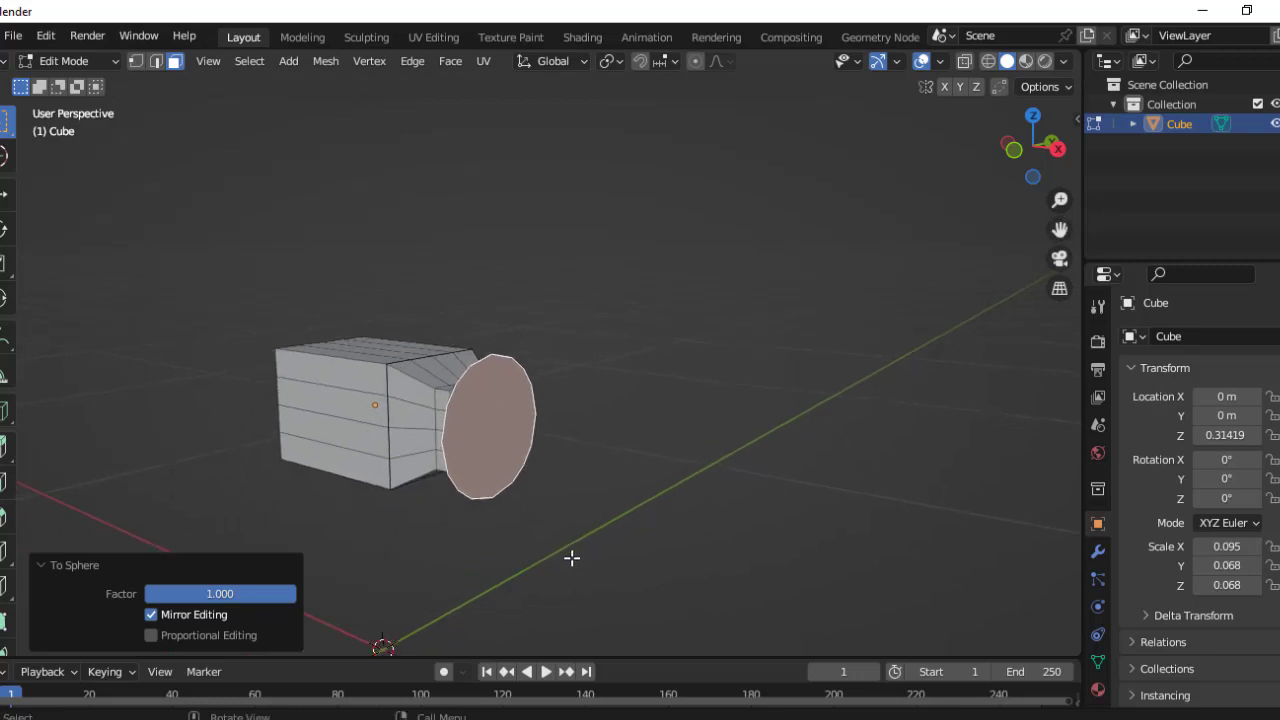
{"action": "scroll", "coordinate": [571, 558], "scroll_direction": "up", "scroll_amount": 1}
{"action": "scroll", "coordinate": [580, 555], "scroll_direction": "up", "scroll_amount": 1}
Extrude the round disc 0.131 m along the X axis to form a cylindrical barrel.
{"action": "key", "text": "e"}
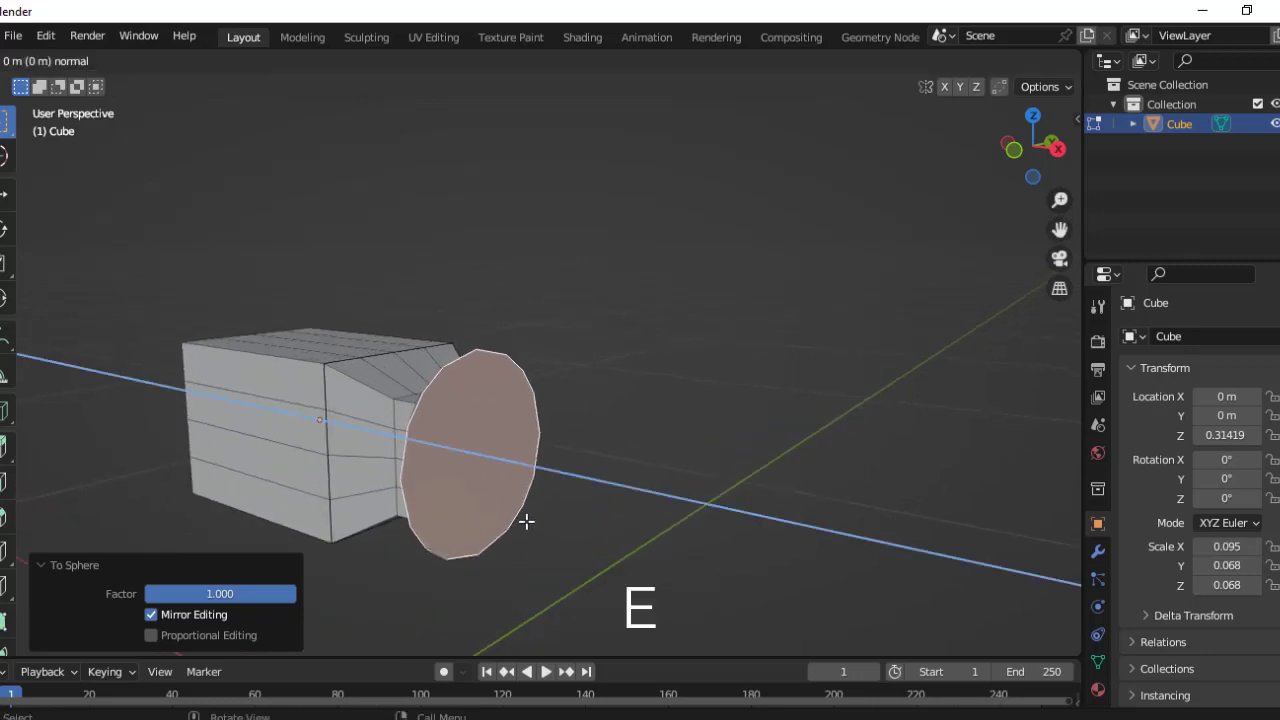
{"action": "key", "text": "x"}
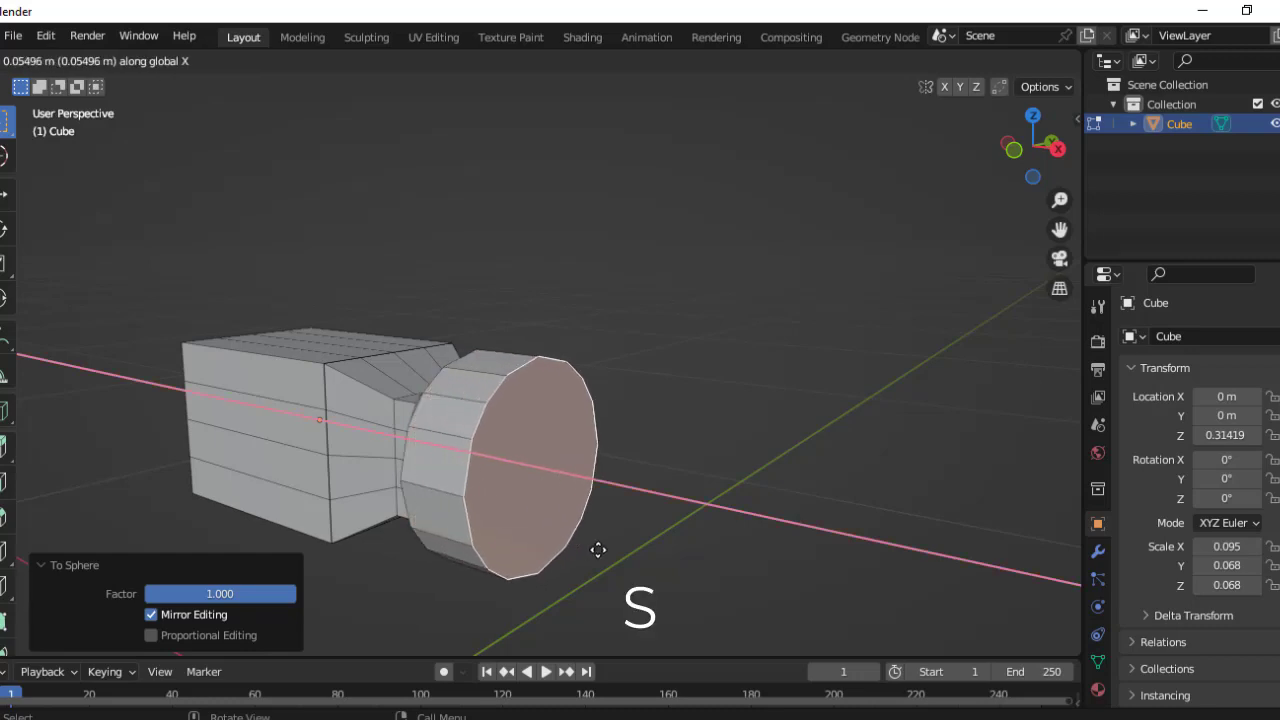
{"action": "left_click", "coordinate": [674, 567]}
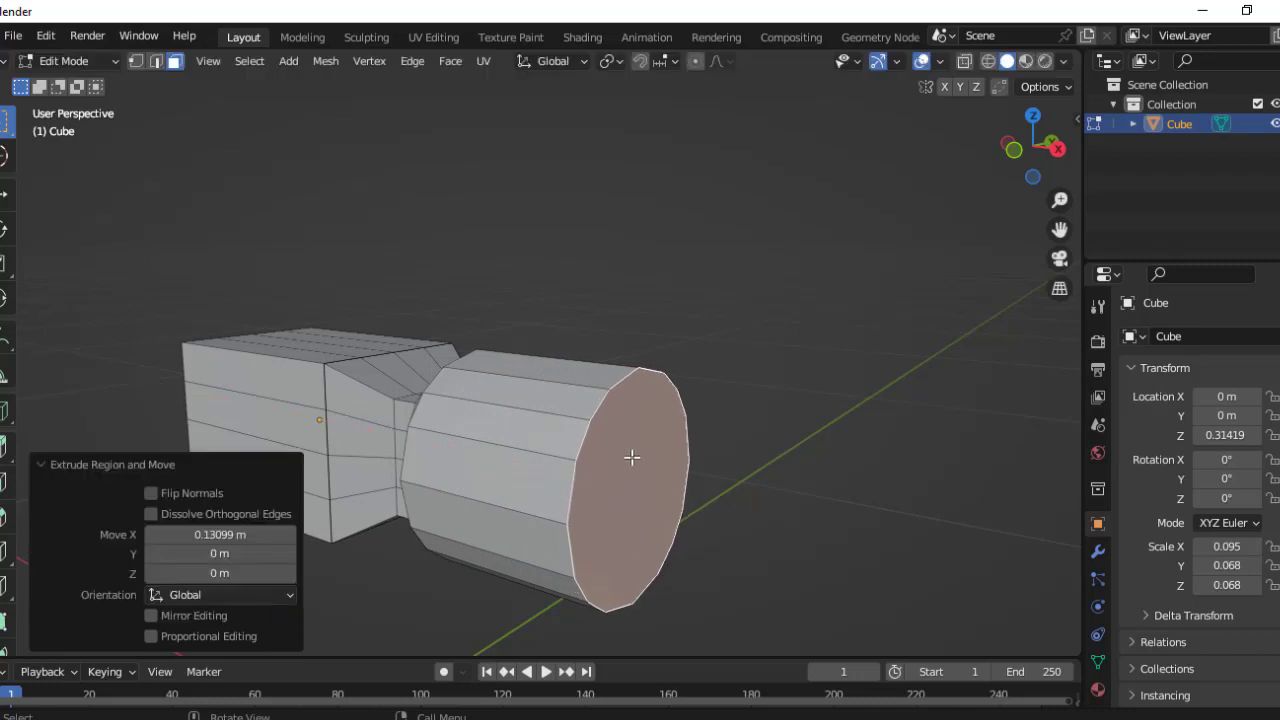
Bevel the cylinder's front rim at 0.174 m width with 4 segments.
{"action": "left_click", "coordinate": [2, 518]}
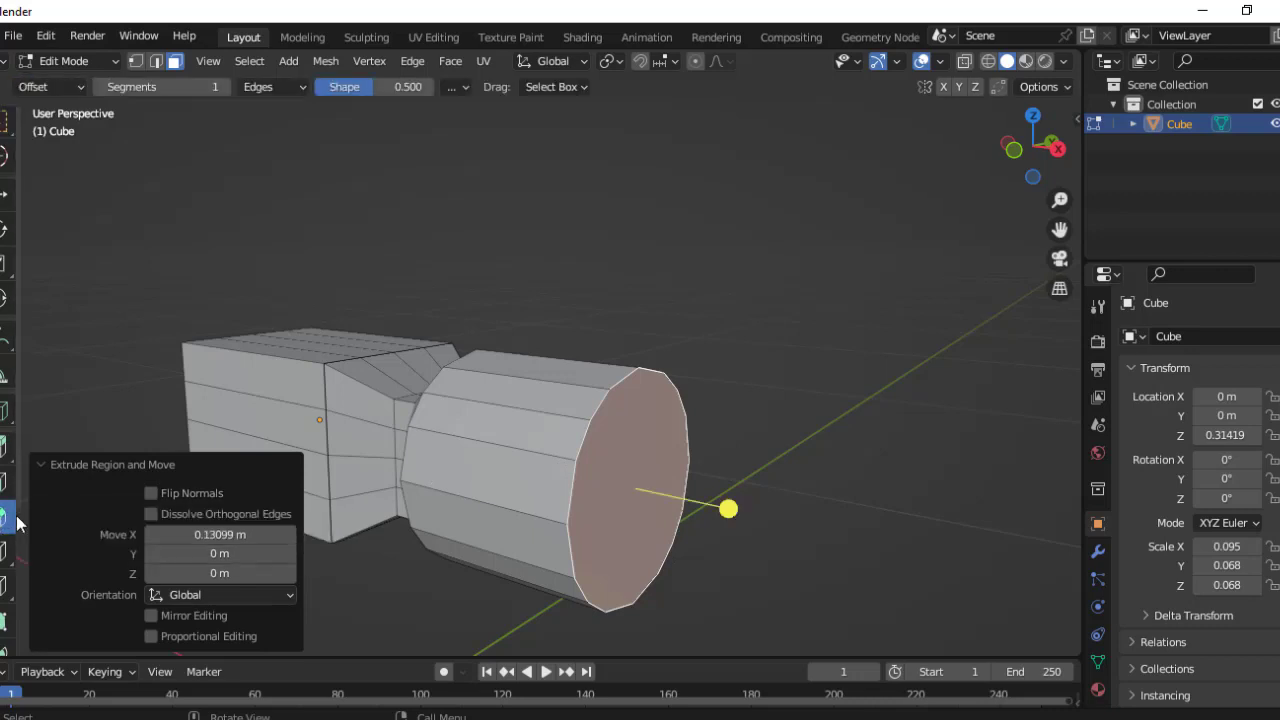
{"action": "mouse_move", "coordinate": [728, 510]}
{"action": "left_mouse_down"}
{"action": "mouse_move", "coordinate": [716, 540]}
{"action": "mouse_move", "coordinate": [817, 551]}
{"action": "mouse_move", "coordinate": [741, 538]}
{"action": "left_mouse_up"}
{"action": "key", "text": "s"}
{"action": "scroll", "coordinate": [741, 538], "scroll_direction": "up", "scroll_amount": 1}
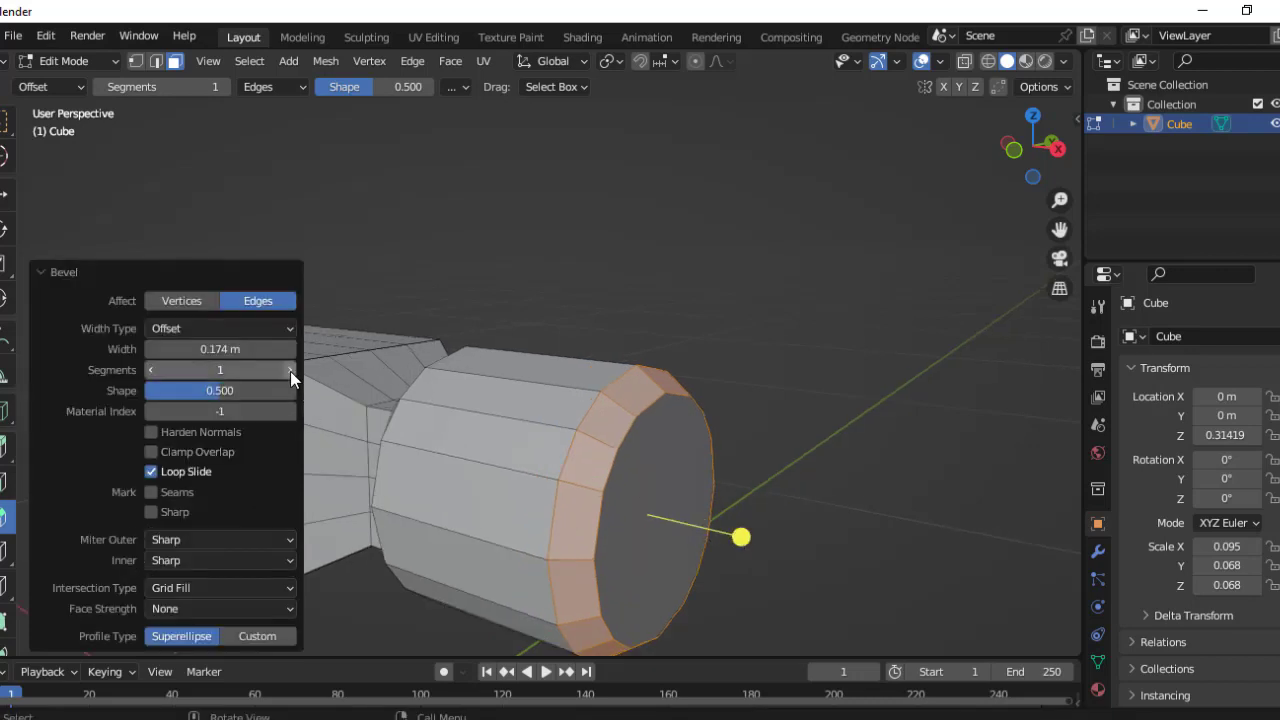
{"action": "left_click", "coordinate": [290, 370]}
{"action": "left_click", "coordinate": [290, 370]}
{"action": "left_click", "coordinate": [290, 370]}
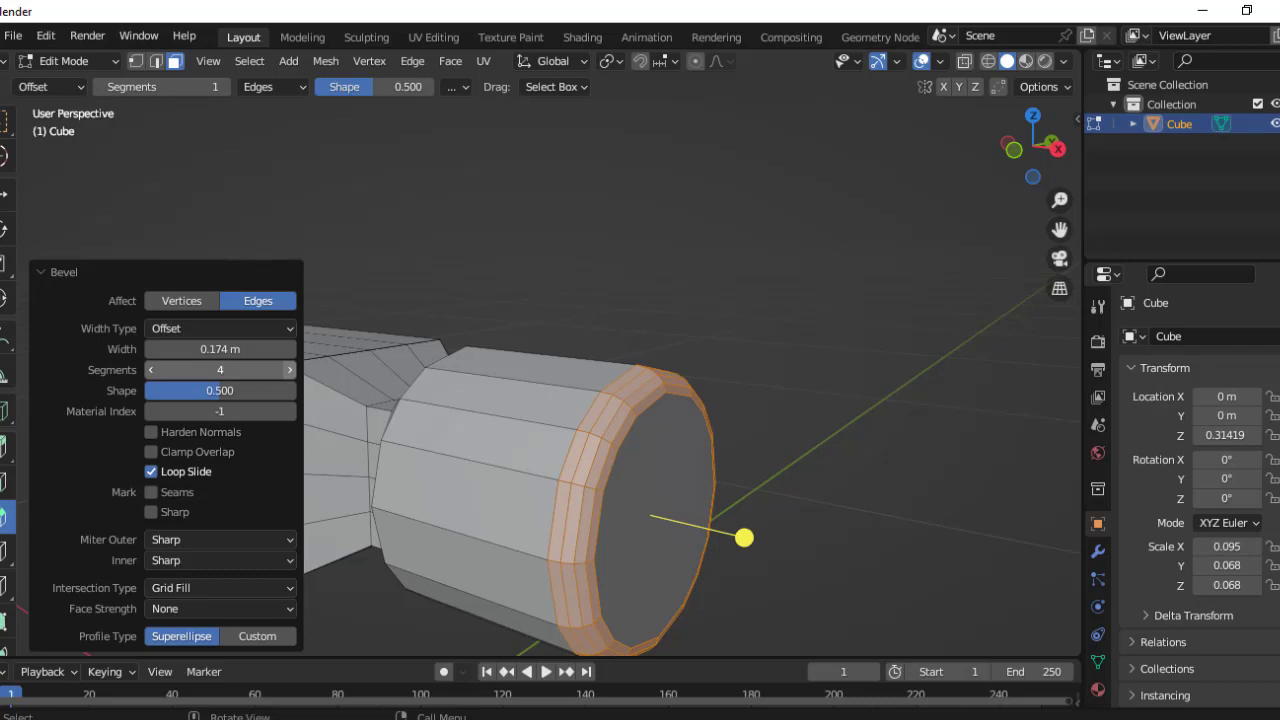
{"action": "left_click", "coordinate": [290, 370]}
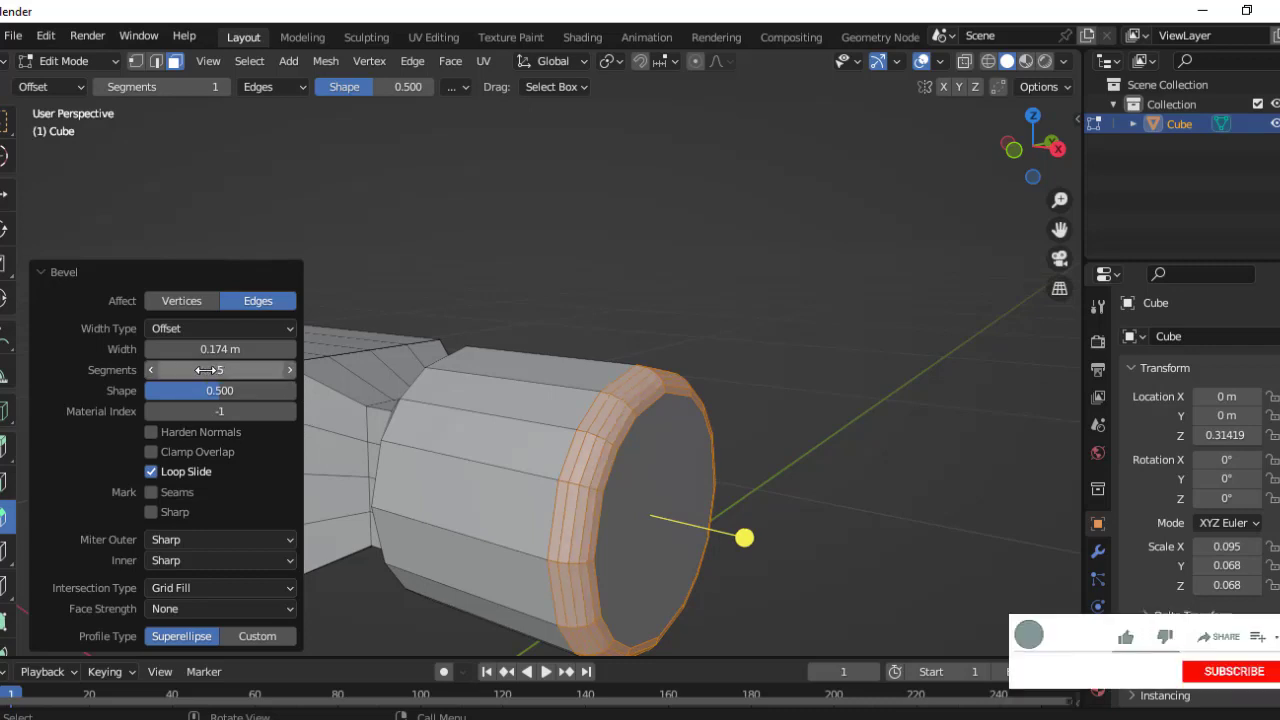
{"action": "left_click", "coordinate": [150, 370]}
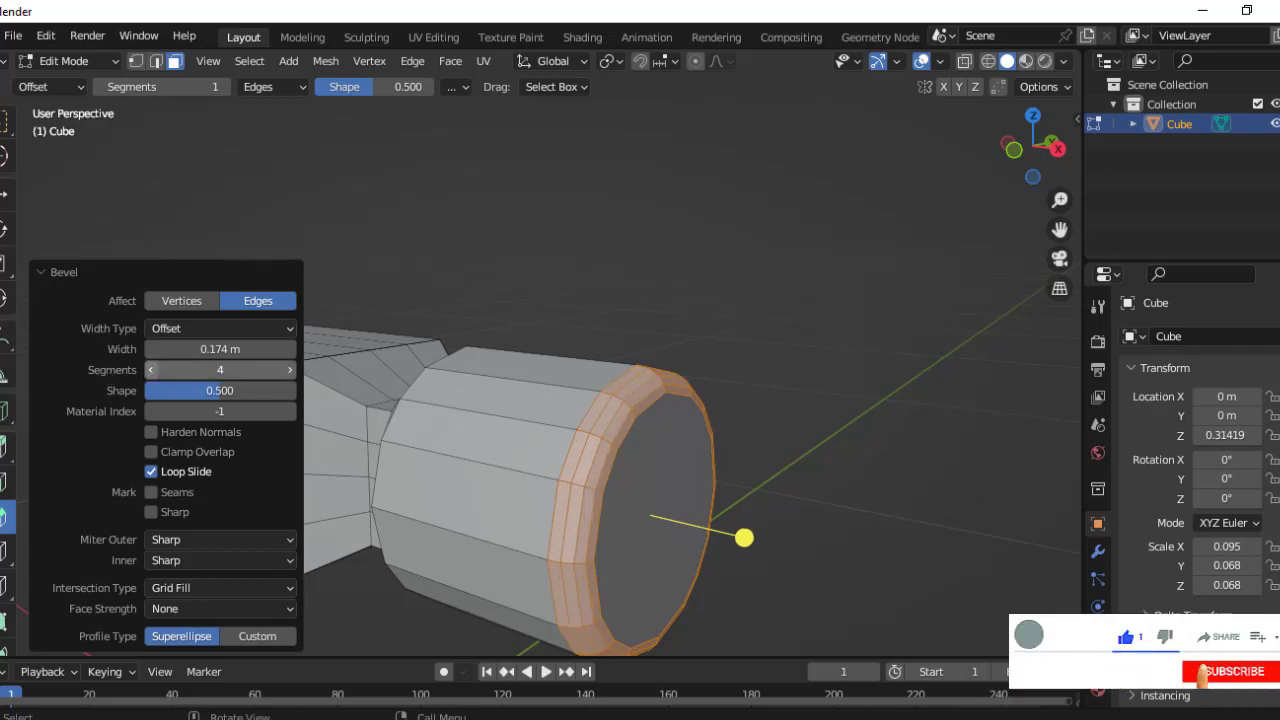
{"action": "left_click", "coordinate": [150, 370]}
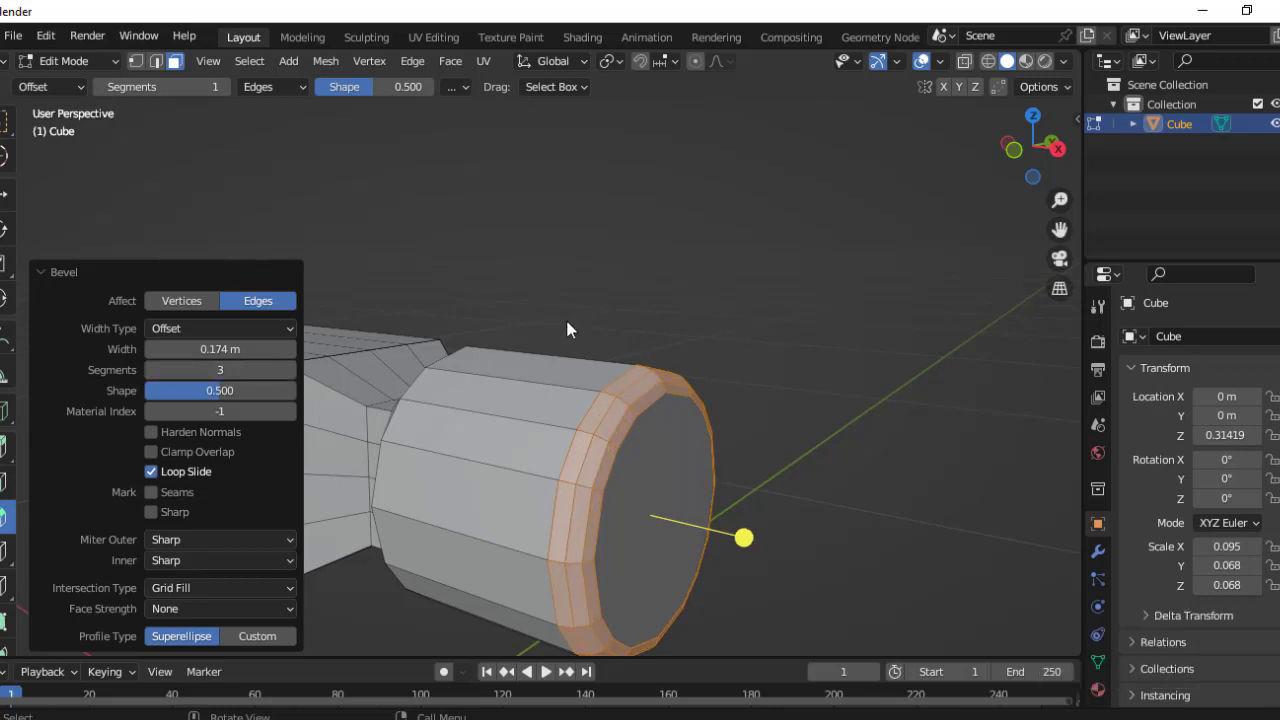
{"action": "left_click", "coordinate": [288, 370]}
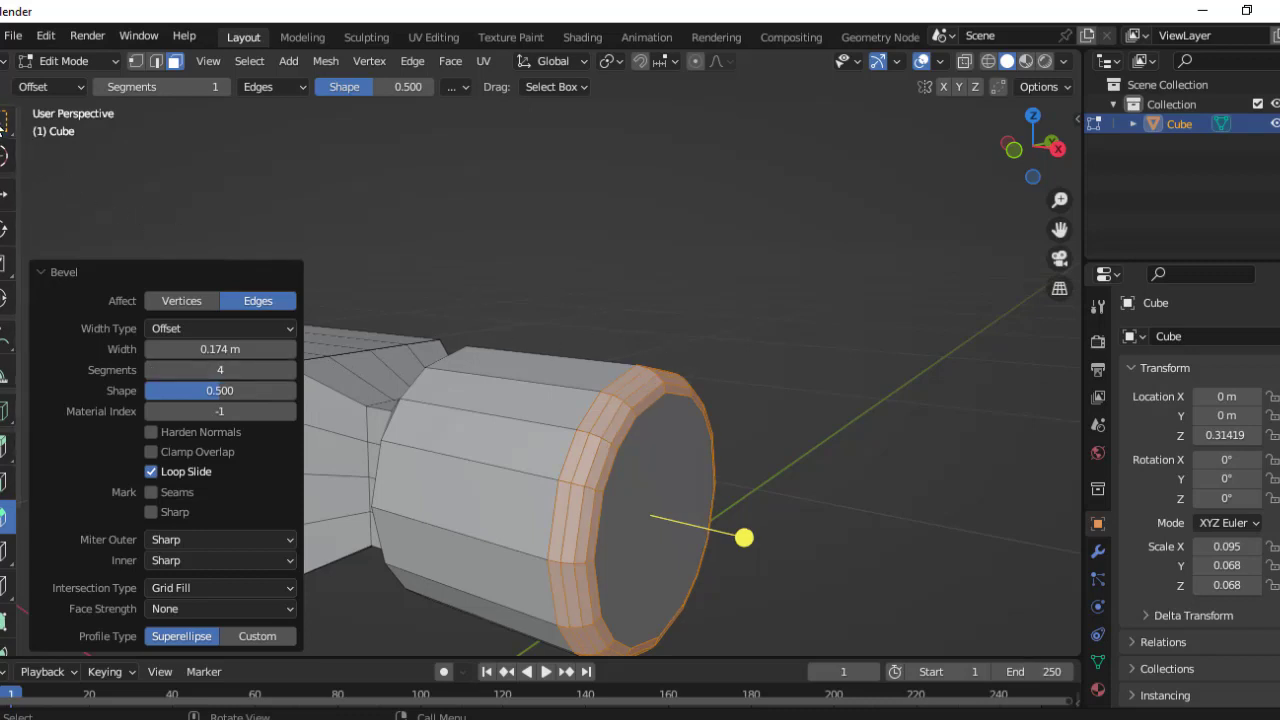
Return to the Select tool, deselect the bevelled ring, and view the cylinder from the front.
{"action": "left_click", "coordinate": [5, 120]}
{"action": "left_click", "coordinate": [649, 246]}
{"action": "mouse_move", "coordinate": [649, 246]}
{"action": "middle_mouse_down"}
{"action": "mouse_move", "coordinate": [564, 331]}
{"action": "mouse_move", "coordinate": [651, 414]}
{"action": "mouse_move", "coordinate": [766, 351]}
{"action": "mouse_move", "coordinate": [789, 323]}
{"action": "mouse_move", "coordinate": [864, 326]}
{"action": "middle_mouse_up"}
Orbit to a lower view and select the gridded end face opposite the cylinder.
{"action": "mouse_move", "coordinate": [469, 471]}
{"action": "middle_mouse_down"}
{"action": "mouse_move", "coordinate": [509, 491]}
{"action": "mouse_move", "coordinate": [755, 489]}
{"action": "mouse_move", "coordinate": [700, 480]}
{"action": "mouse_move", "coordinate": [749, 491]}
{"action": "mouse_move", "coordinate": [483, 379]}
{"action": "middle_mouse_up"}
{"action": "middle_click_drag", "start_coordinate": [810, 467], "coordinate": [796, 502]}
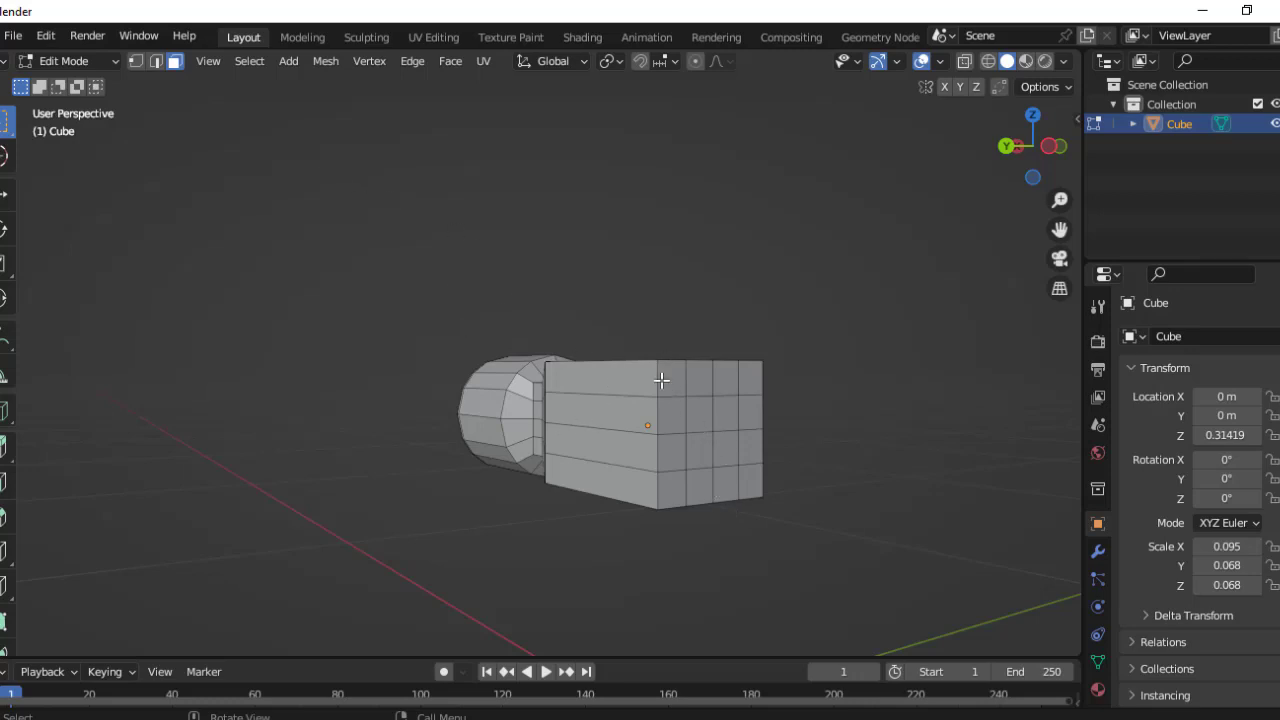
{"action": "left_click", "coordinate": [748, 477]}
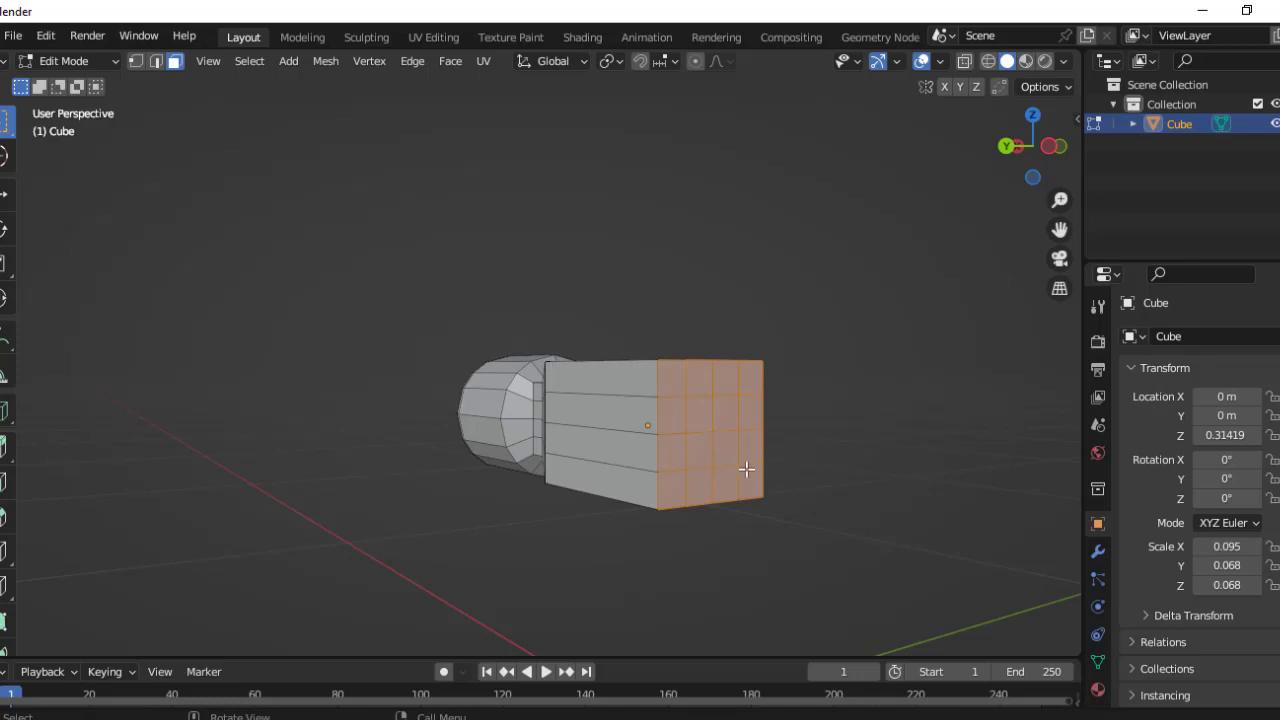
Extrude the end face a short way along X and scale it down to 0.577.
{"action": "key", "text": "e"}
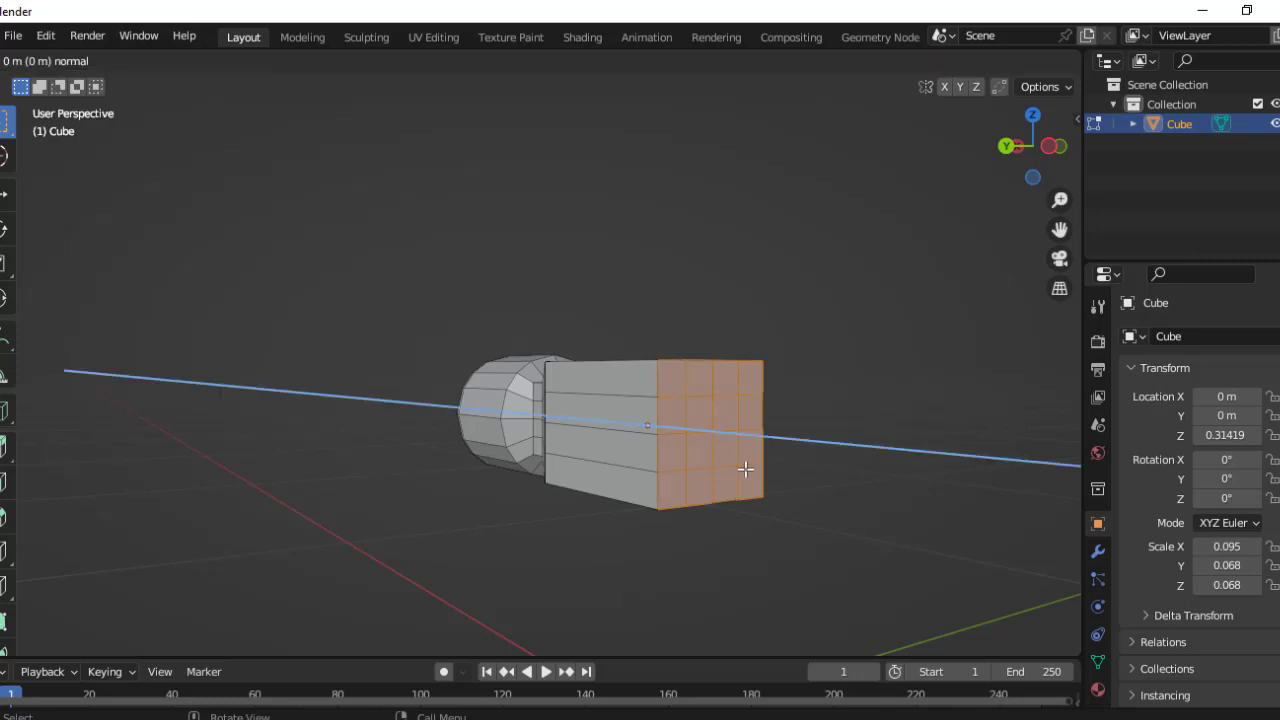
{"action": "key", "text": "x"}
{"action": "key", "text": "s"}
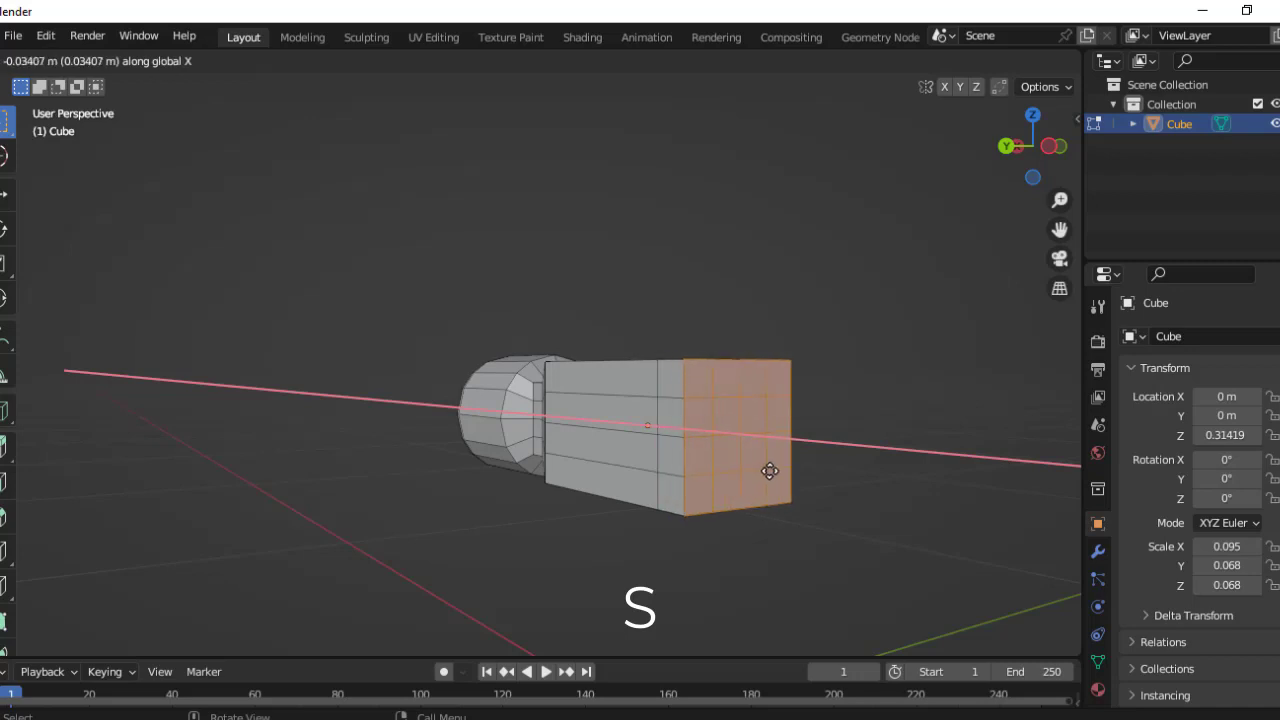
{"action": "left_click", "coordinate": [770, 471]}
{"action": "key", "text": "s"}
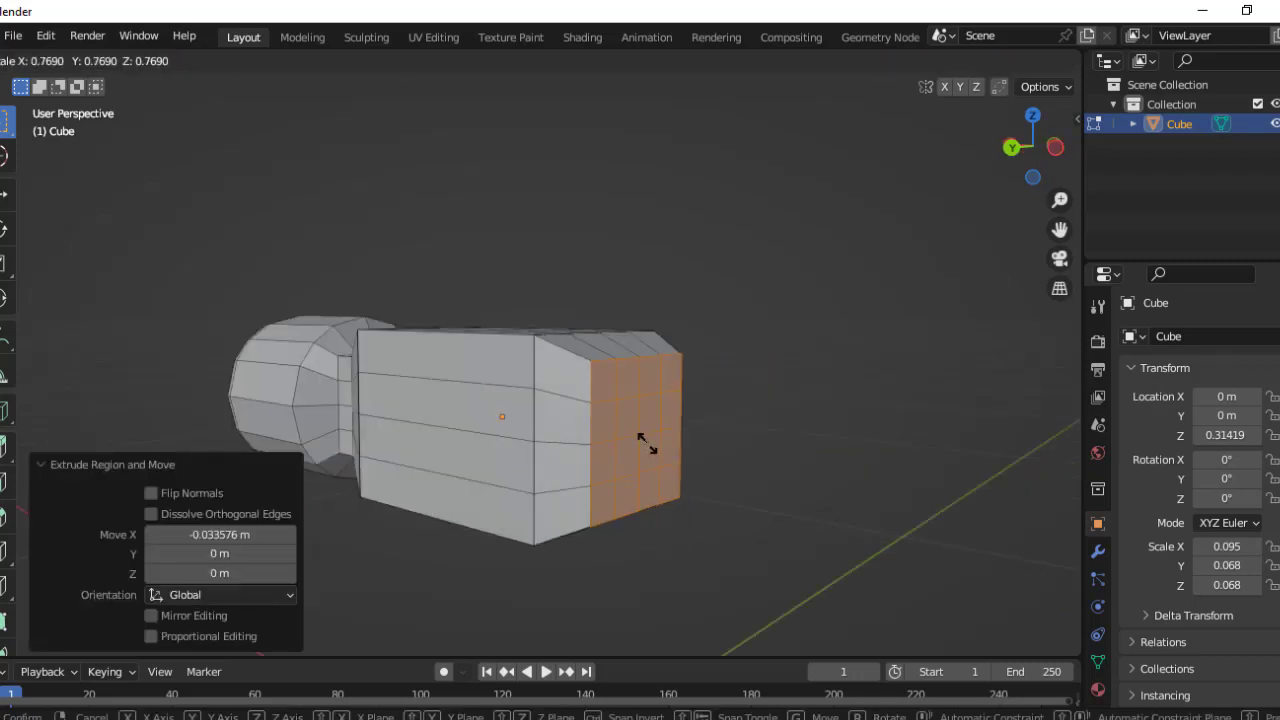
{"action": "left_click", "coordinate": [641, 441]}
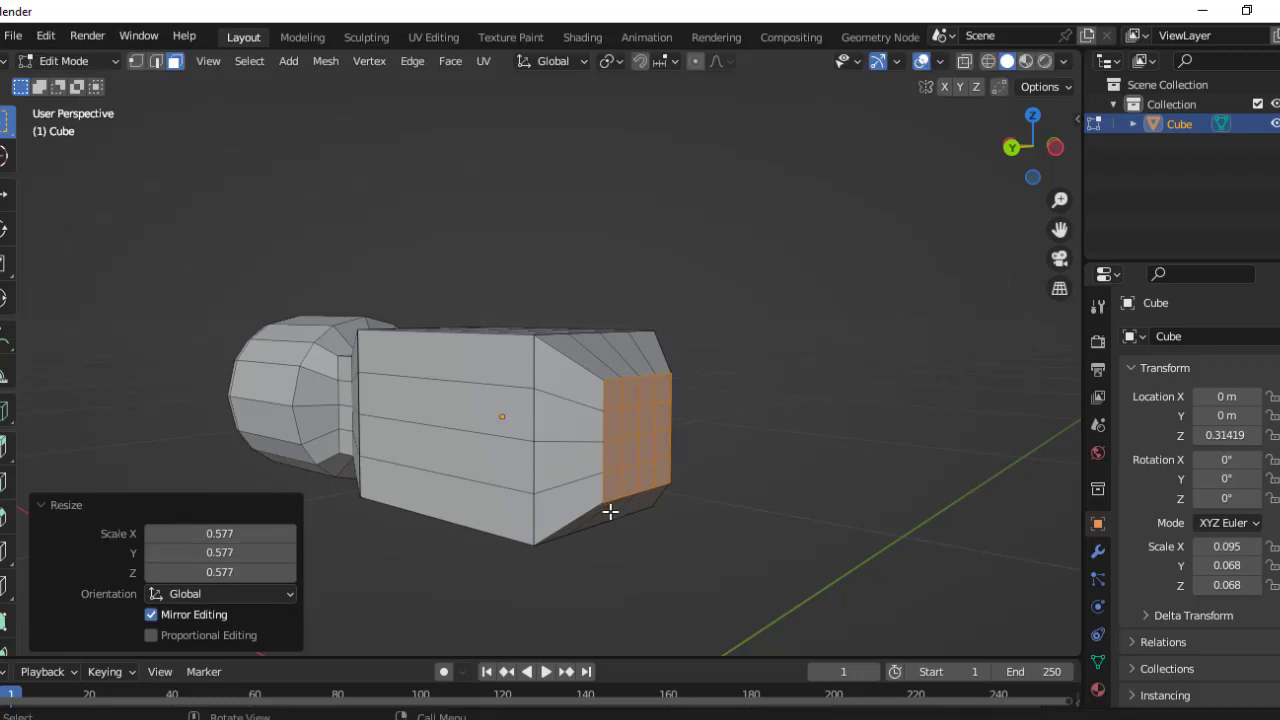
Extrude the narrowed end face further along X, then slightly along its normal.
{"action": "mouse_move", "coordinate": [610, 511]}
{"action": "middle_mouse_down"}
{"action": "mouse_move", "coordinate": [689, 509]}
{"action": "mouse_move", "coordinate": [631, 523]}
{"action": "middle_mouse_up"}
{"action": "key", "text": "e"}
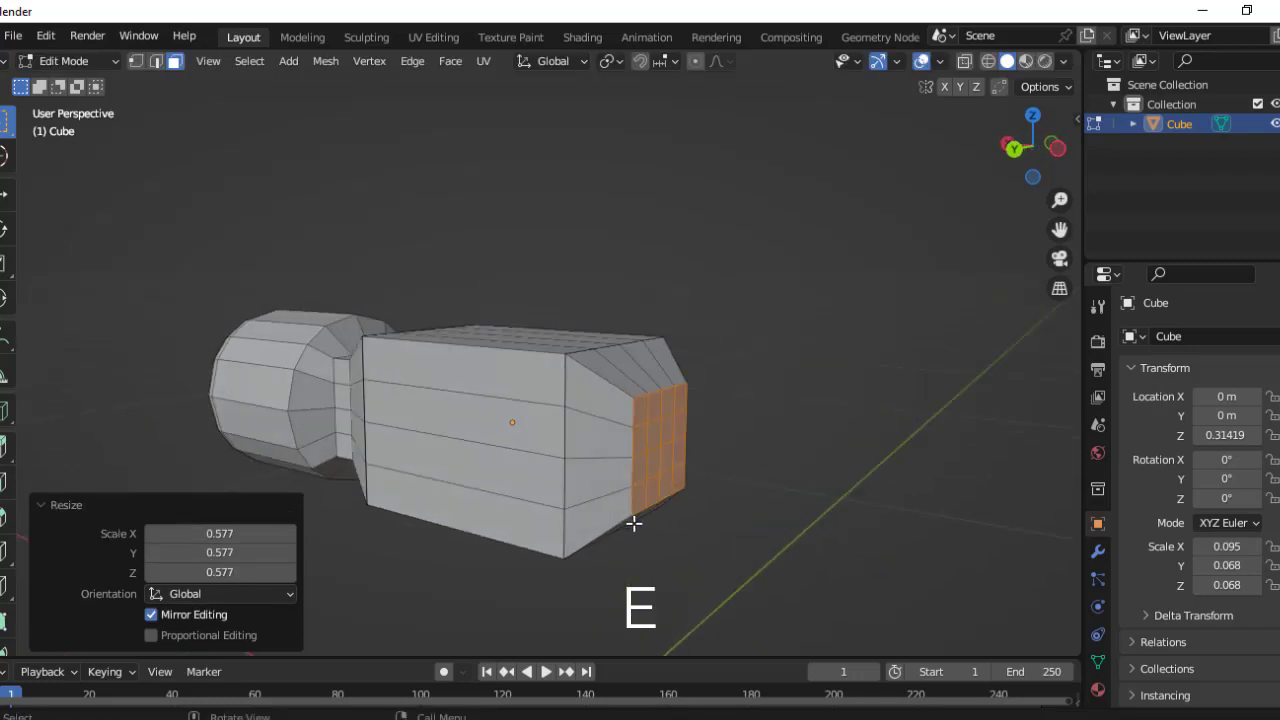
{"action": "key", "text": "e"}
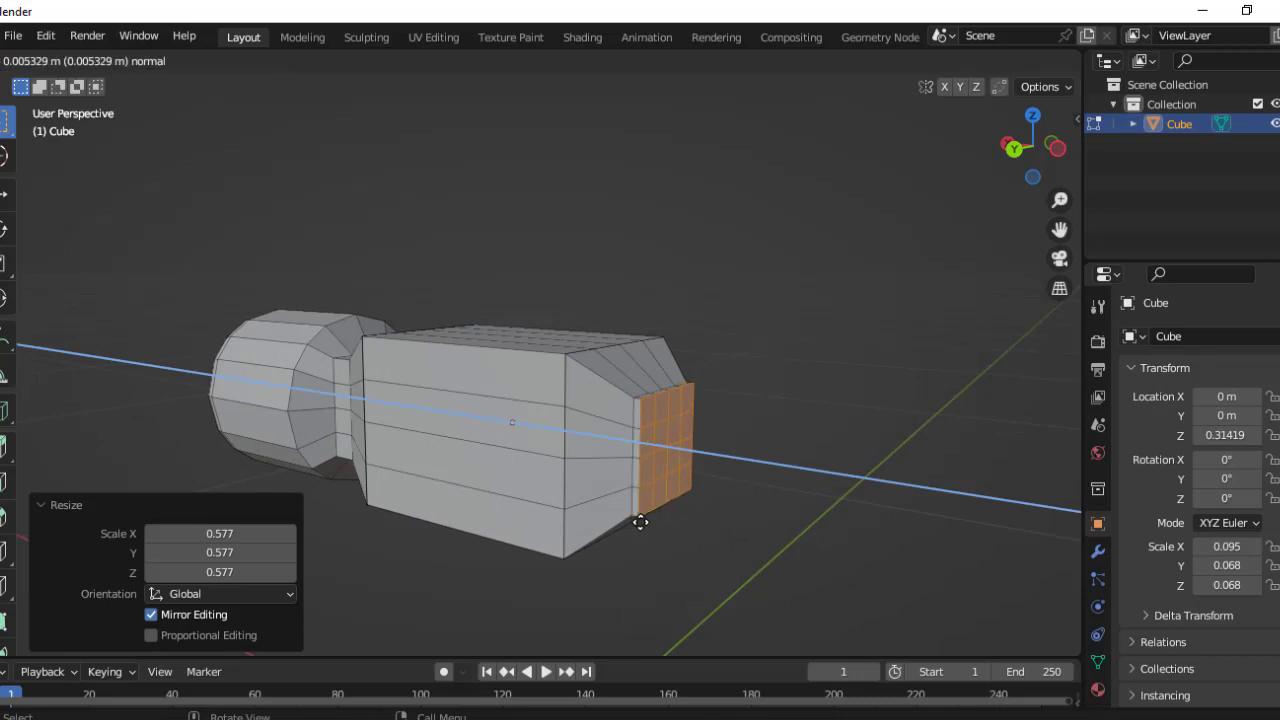
{"action": "key", "text": "x"}
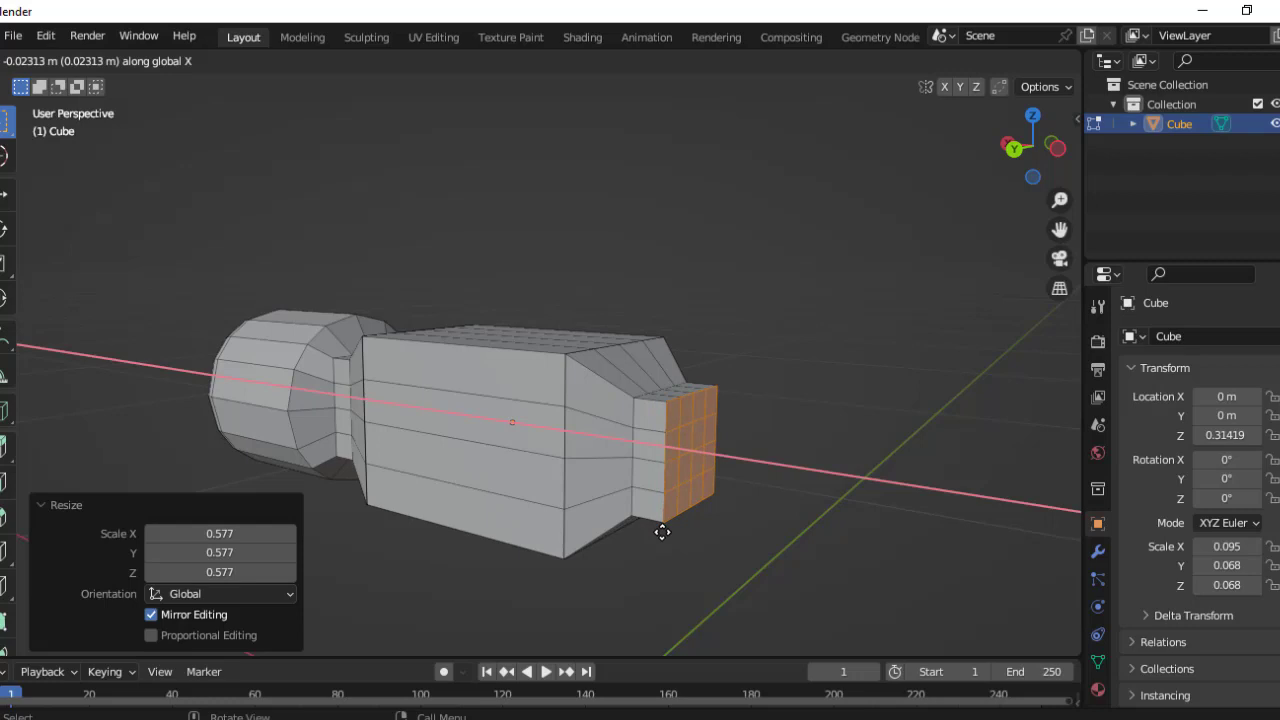
{"action": "left_click", "coordinate": [662, 531]}
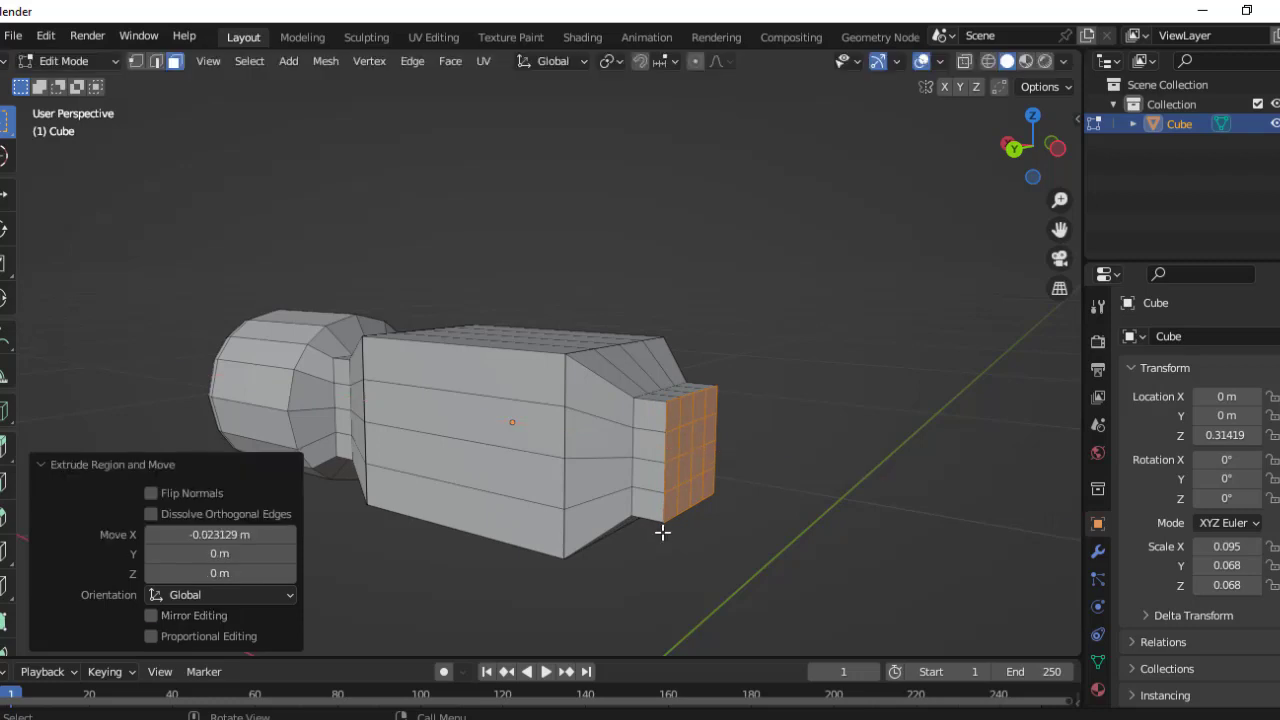
{"action": "key", "text": "e"}
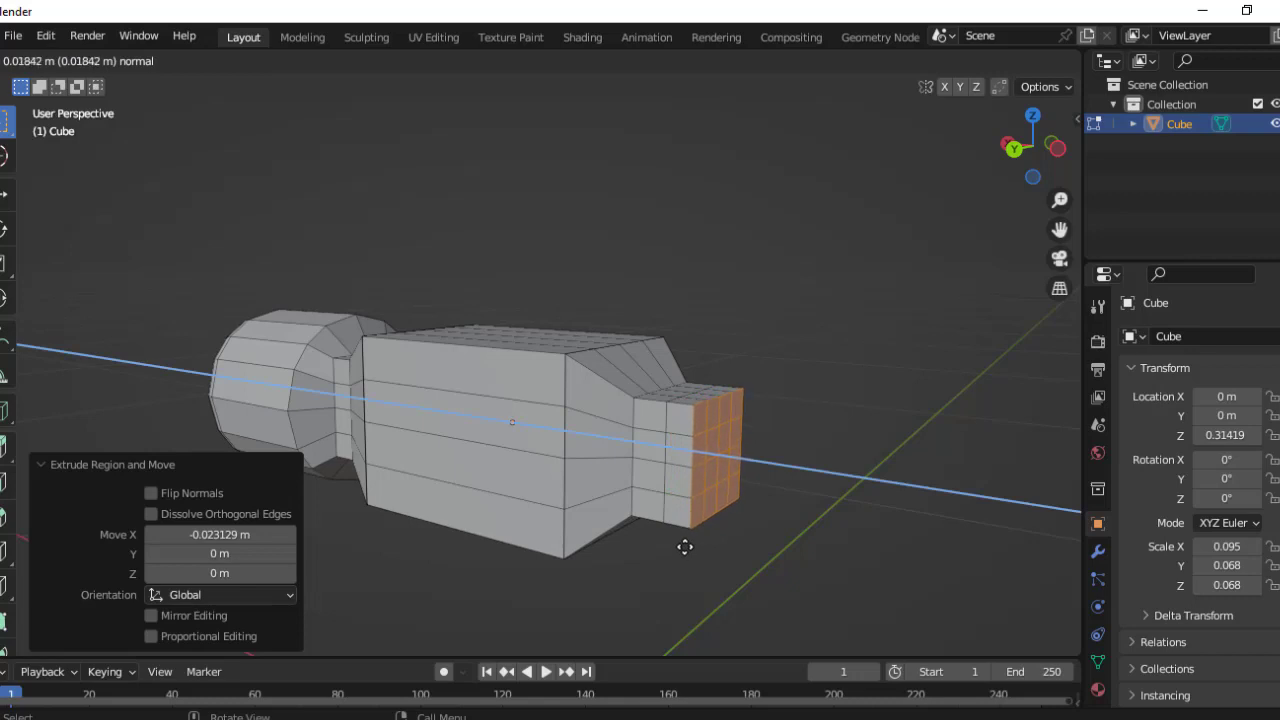
{"action": "left_click", "coordinate": [685, 546]}
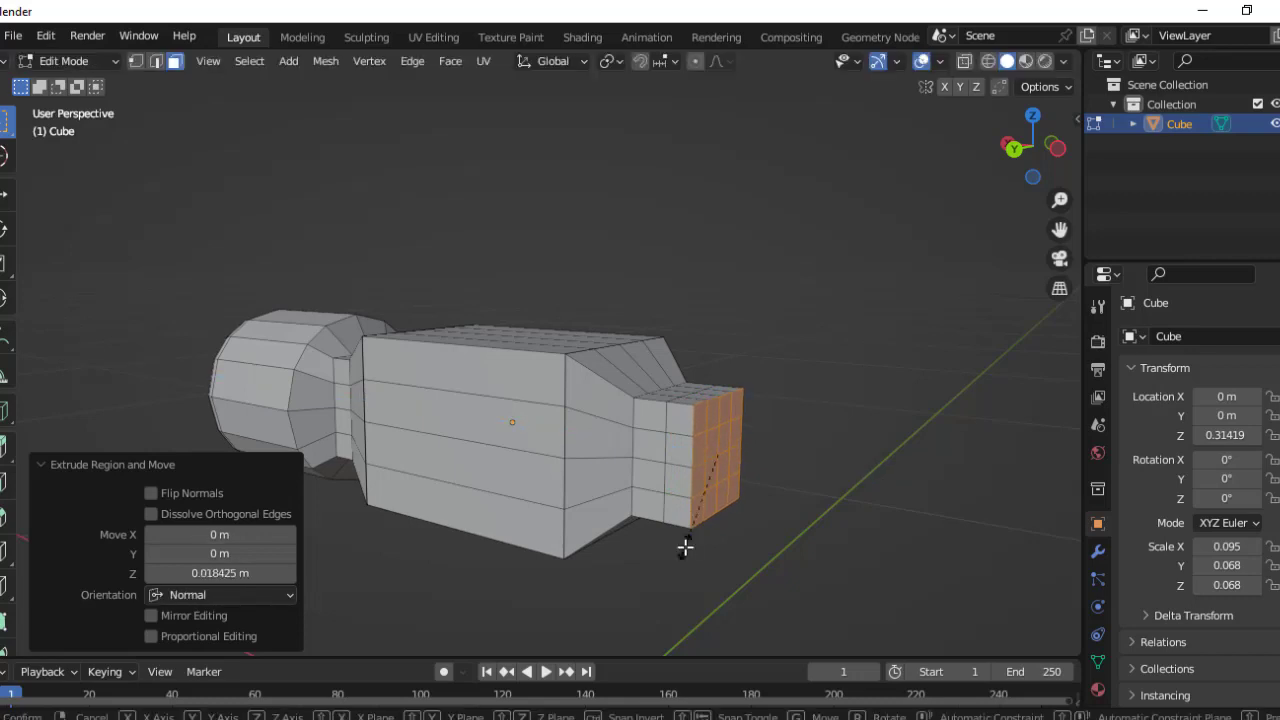
Scale the new end face up to 1.618.
{"action": "key", "text": "s"}
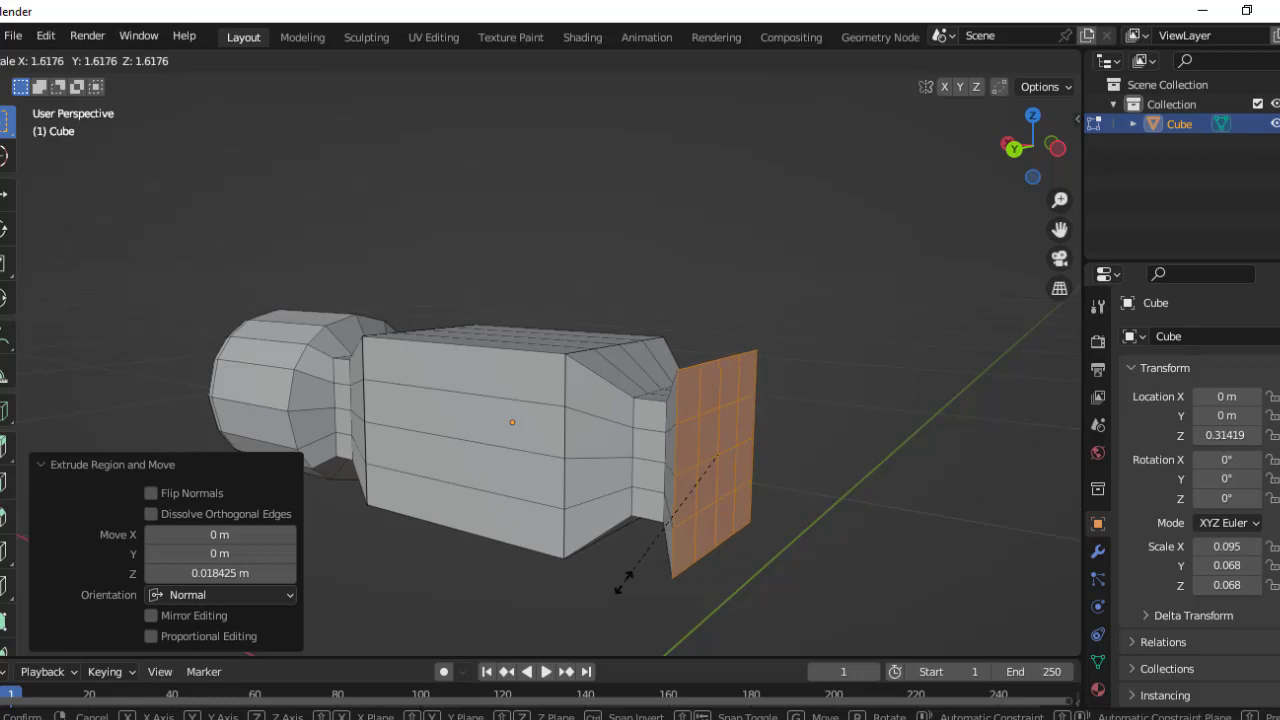
{"action": "left_click", "coordinate": [622, 580]}
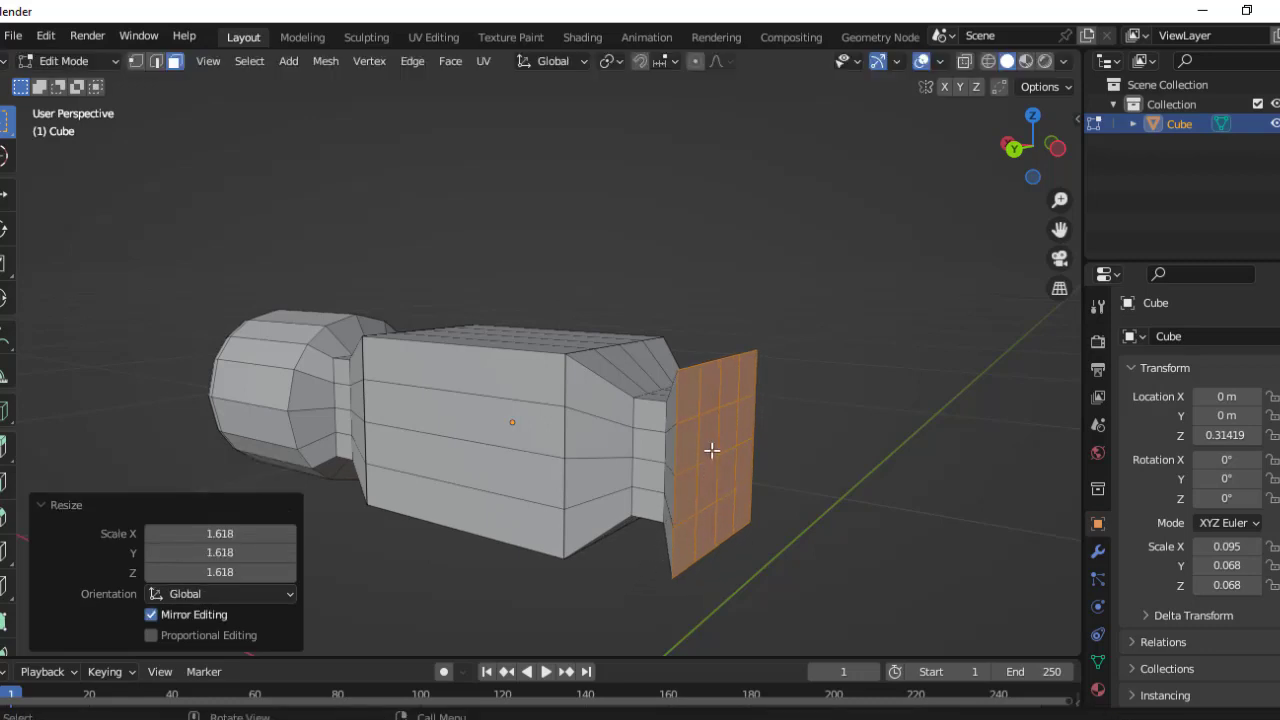
{"action": "scroll", "coordinate": [707, 472], "scroll_direction": "down", "scroll_amount": 2}
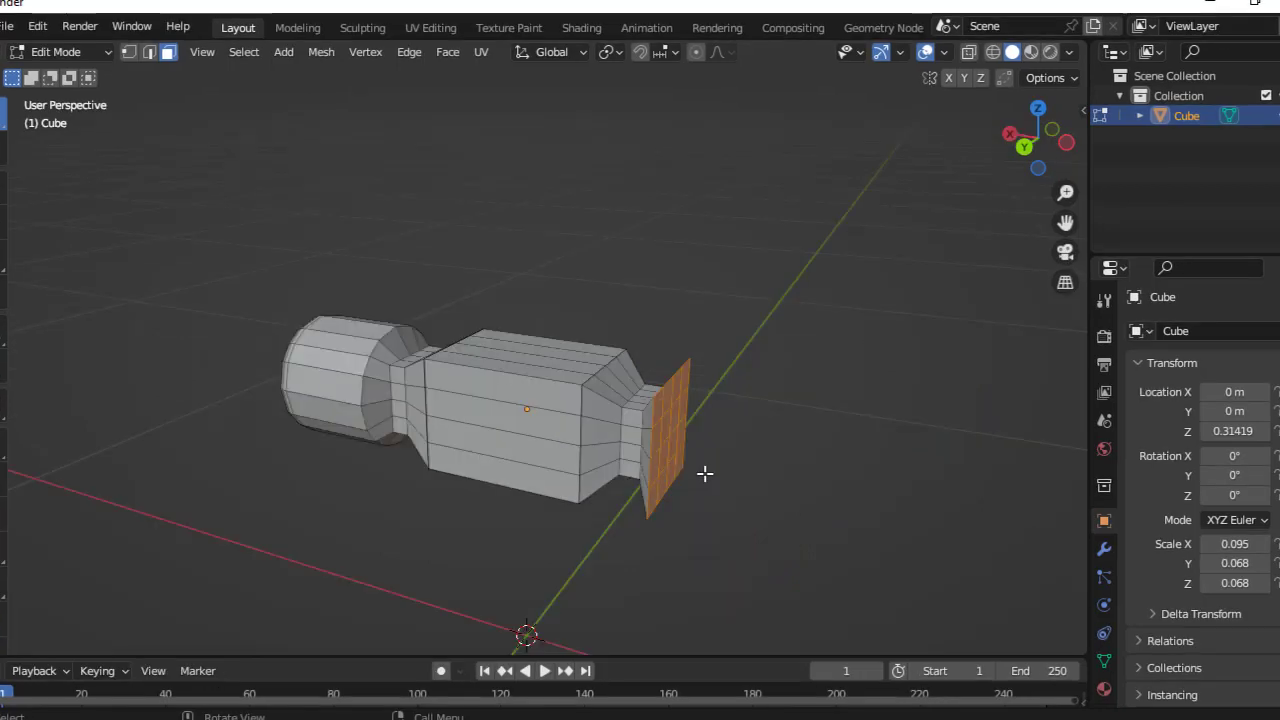
Extrude the enlarged face 0.1087 m along global X into a wide end block.
{"action": "key", "text": "e"}
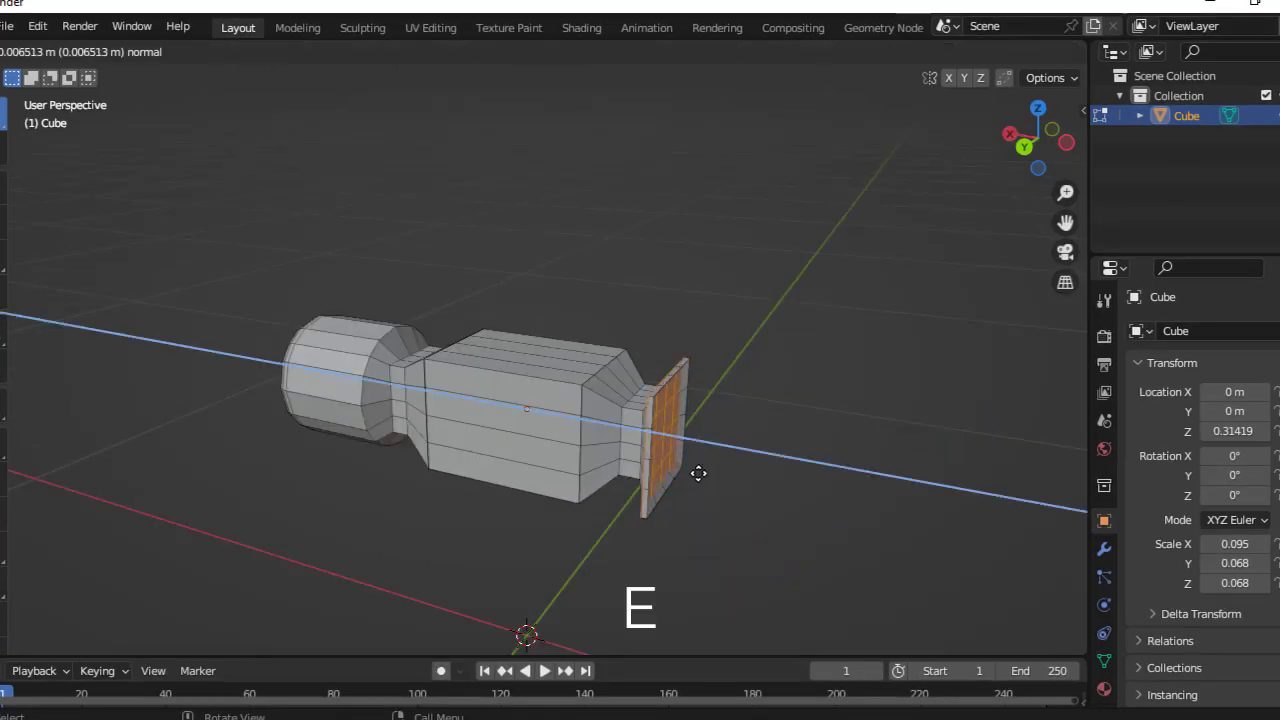
{"action": "key", "text": "x"}
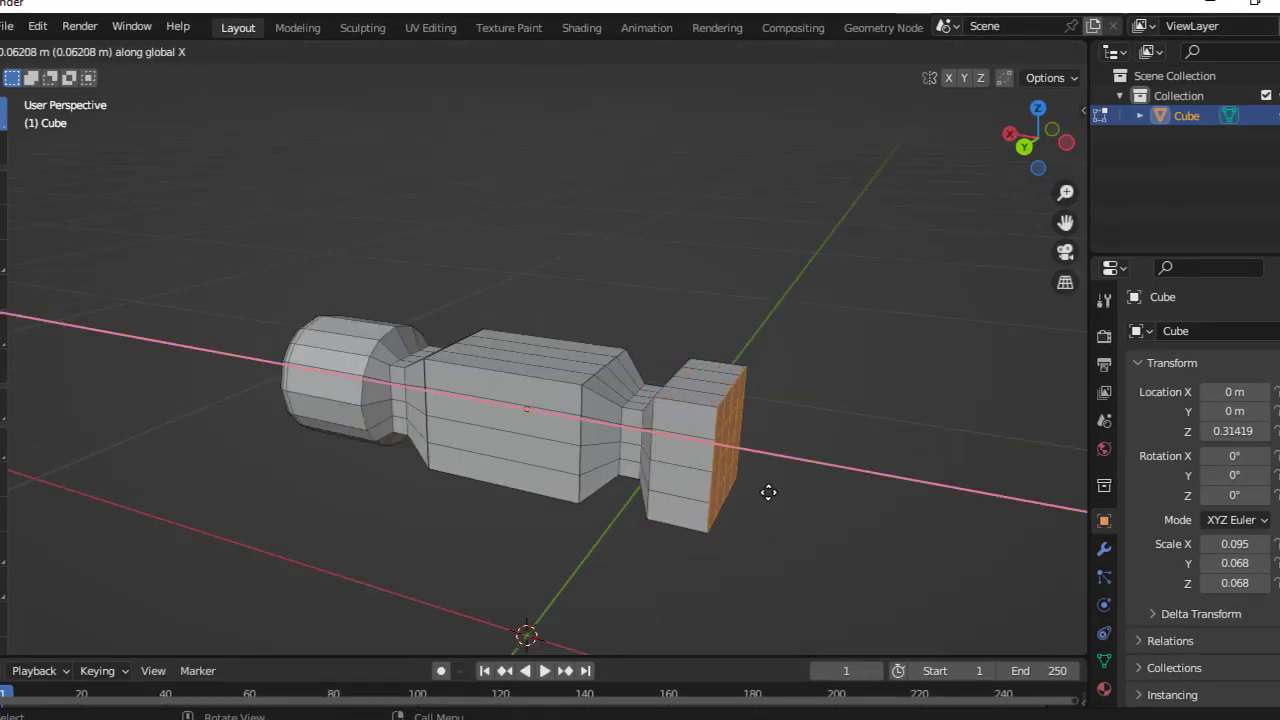
{"action": "key", "text": "s"}
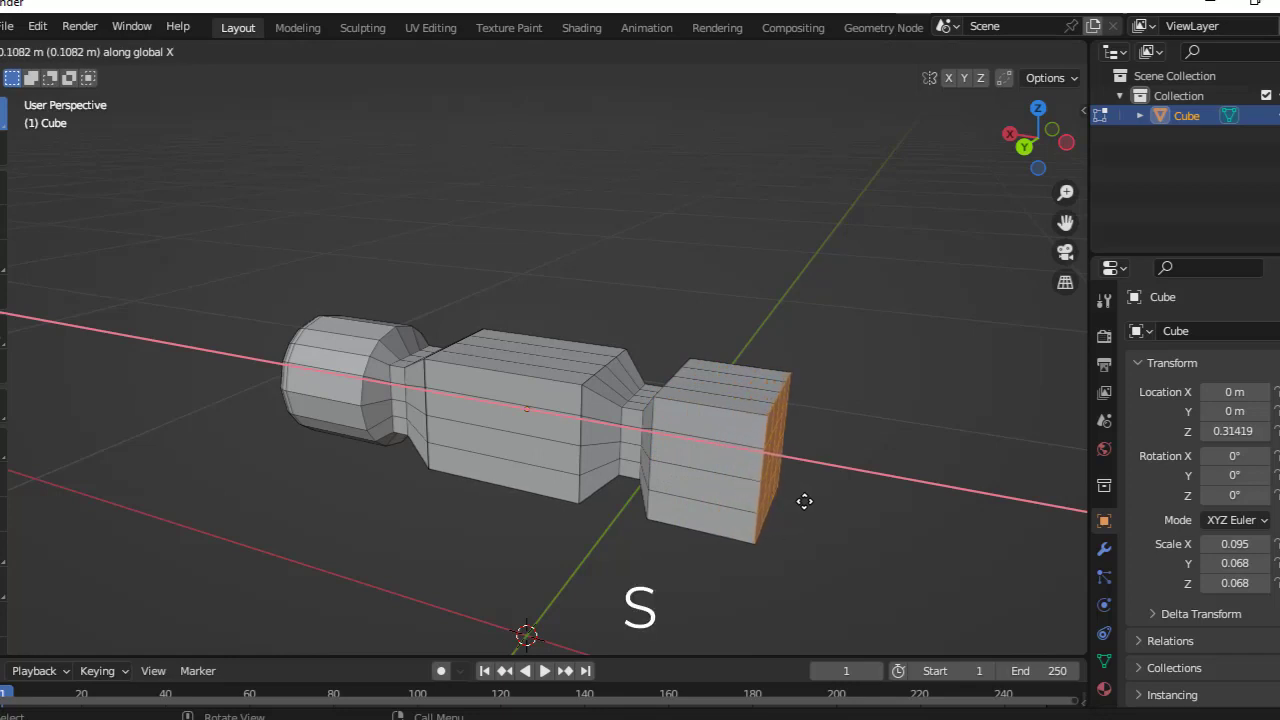
{"action": "left_click", "coordinate": [805, 504]}
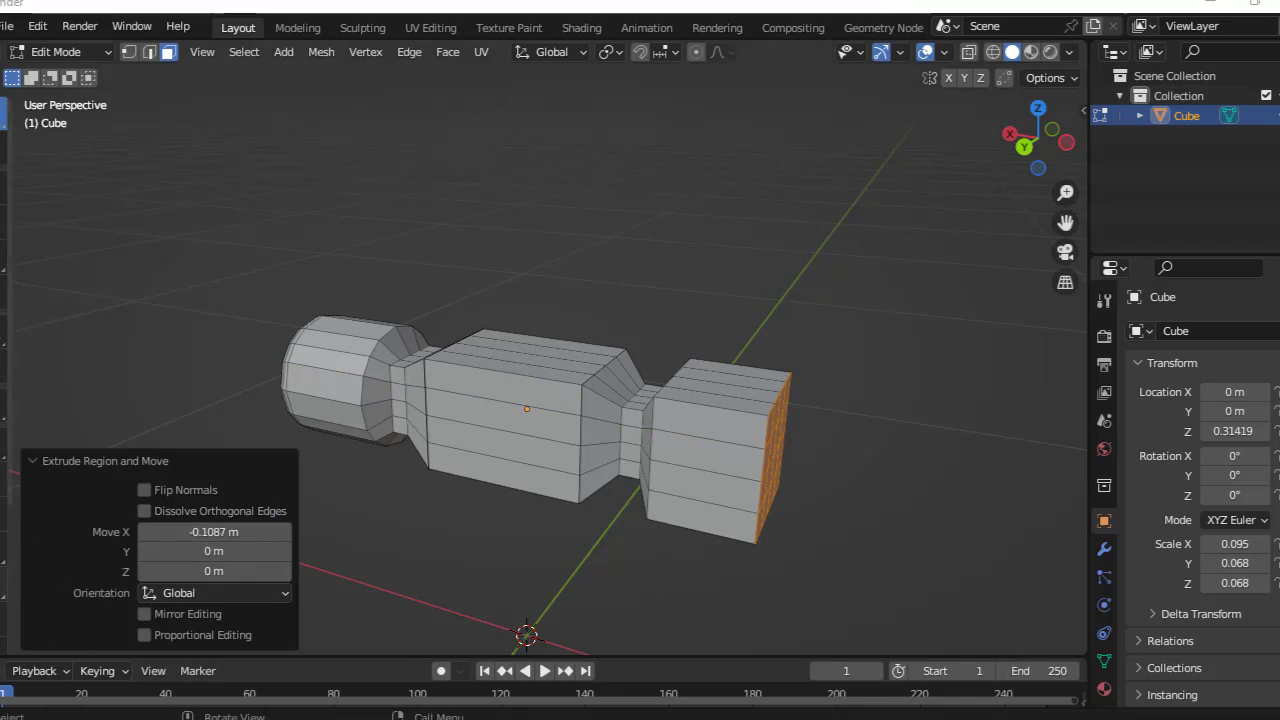
{"action": "key", "text": "ctrl+r"}
Add a centred edge loop across the end block.
{"action": "left_click", "coordinate": [689, 427]}
{"action": "right_click", "coordinate": [689, 427]}
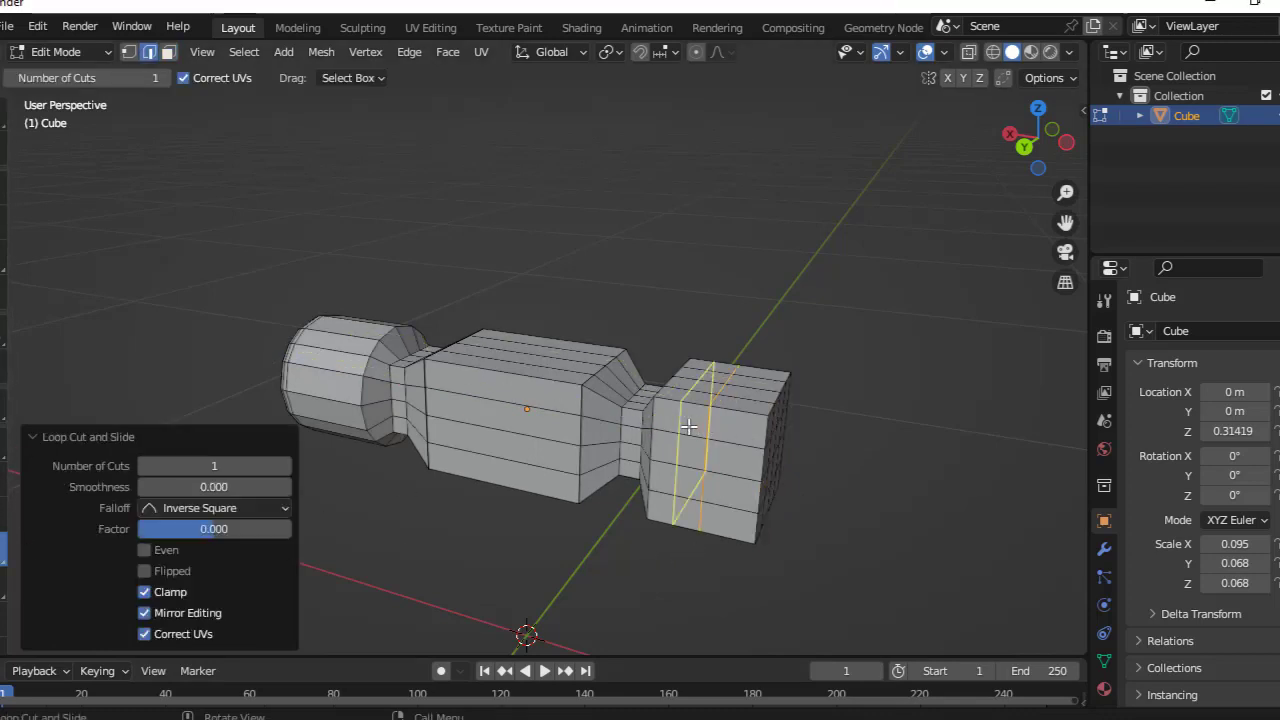
{"action": "left_click", "coordinate": [689, 427]}
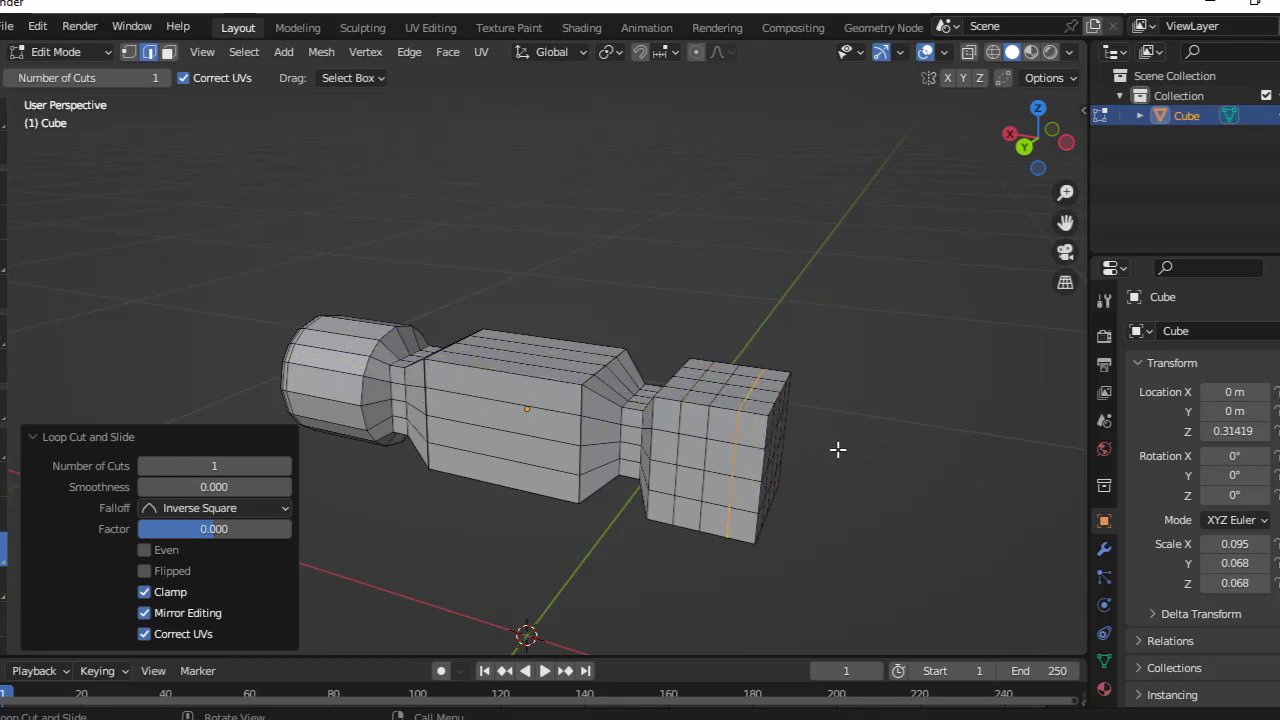
{"action": "mouse_move", "coordinate": [837, 449]}
{"action": "middle_mouse_down"}
{"action": "mouse_move", "coordinate": [846, 386]}
{"action": "mouse_move", "coordinate": [833, 389]}
{"action": "middle_mouse_up"}
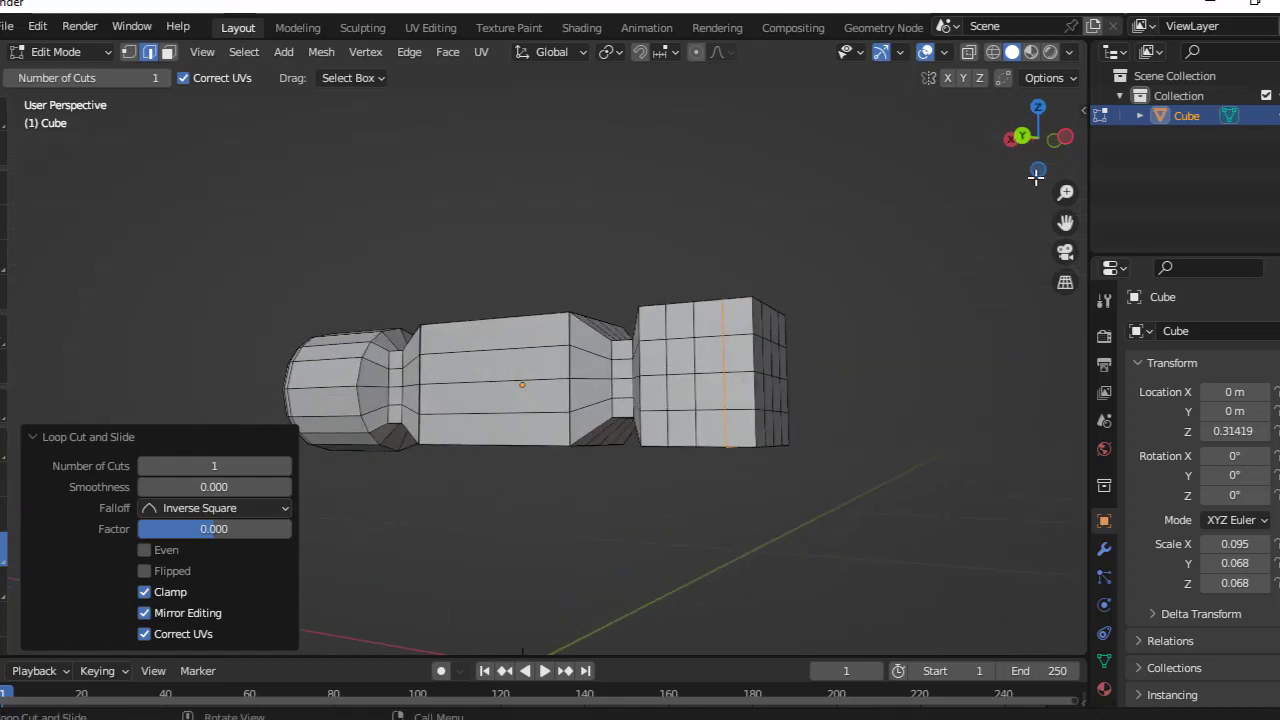
Switch to see-through wireframe shading and box-select the whole end block.
{"action": "left_click", "coordinate": [993, 58]}
{"action": "mouse_move", "coordinate": [774, 423]}
{"action": "middle_mouse_down"}
{"action": "mouse_move", "coordinate": [811, 506]}
{"action": "mouse_move", "coordinate": [857, 285]}
{"action": "middle_mouse_up"}
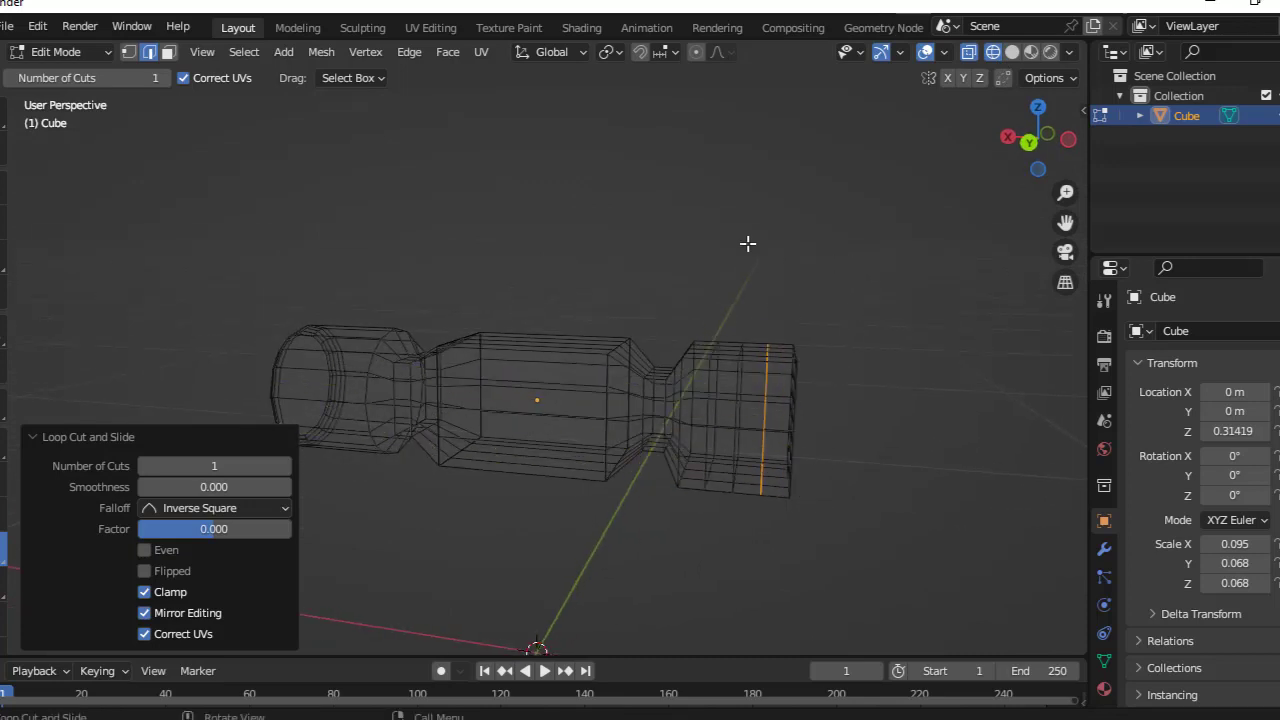
{"action": "middle_click_drag", "start_coordinate": [748, 243], "coordinate": [703, 286]}
{"action": "left_click_drag", "start_coordinate": [703, 286], "coordinate": [870, 520]}
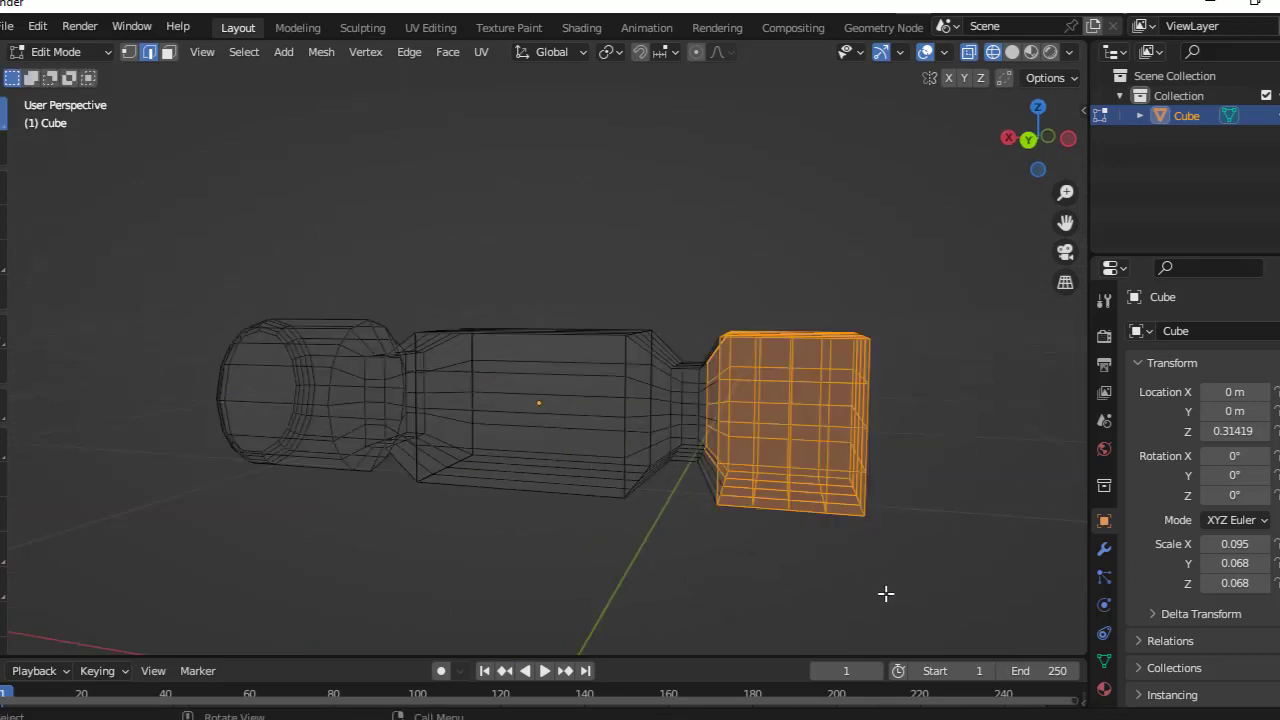
{"action": "middle_click_drag", "start_coordinate": [885, 593], "coordinate": [843, 600]}
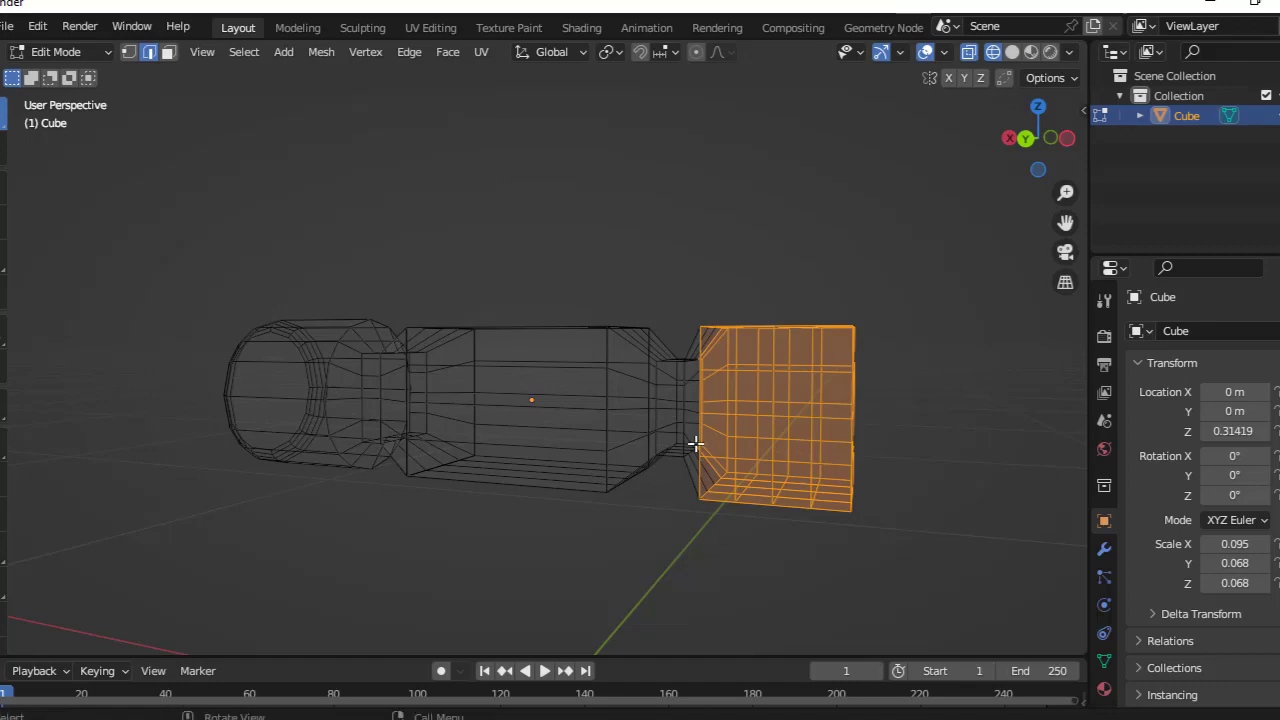
{"action": "left_click", "coordinate": [697, 295]}
{"action": "left_click_drag", "start_coordinate": [695, 293], "coordinate": [881, 645]}
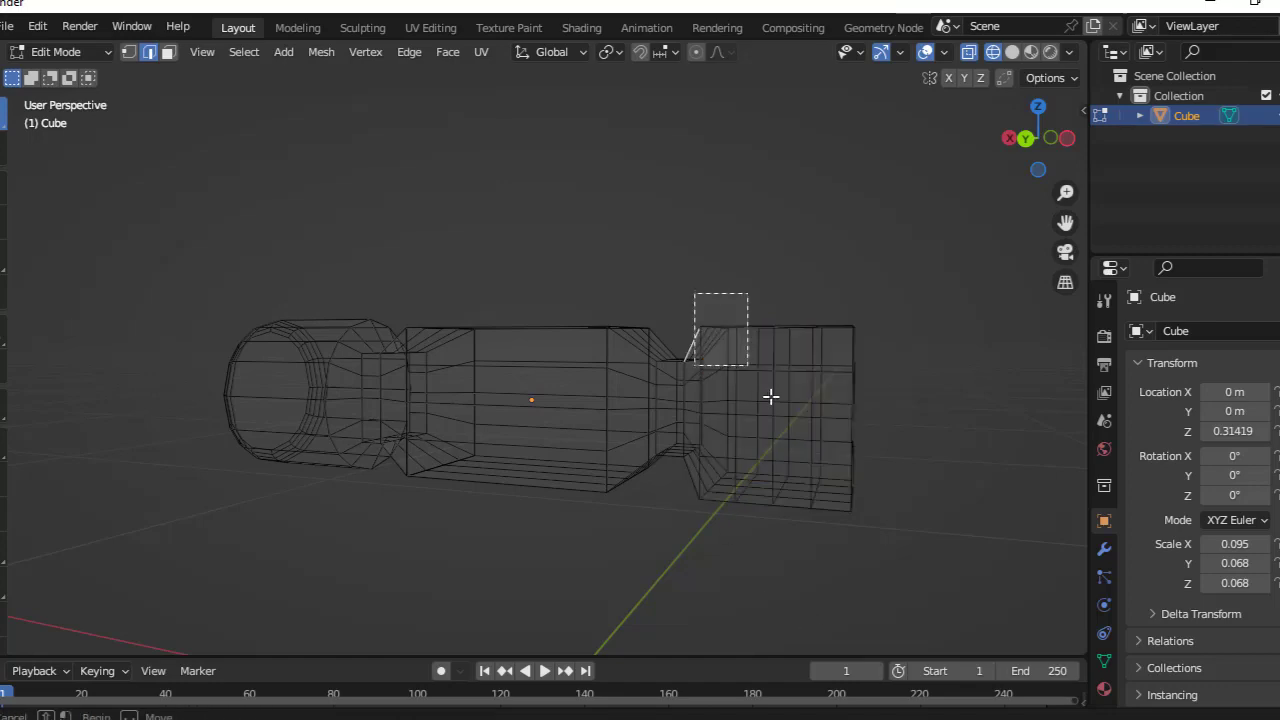
{"action": "mouse_move", "coordinate": [866, 559]}
{"action": "middle_mouse_down"}
{"action": "mouse_move", "coordinate": [780, 606]}
{"action": "mouse_move", "coordinate": [637, 609]}
{"action": "mouse_move", "coordinate": [543, 591]}
{"action": "mouse_move", "coordinate": [471, 540]}
{"action": "mouse_move", "coordinate": [454, 566]}
{"action": "mouse_move", "coordinate": [460, 617]}
{"action": "mouse_move", "coordinate": [512, 602]}
{"action": "mouse_move", "coordinate": [480, 583]}
{"action": "mouse_move", "coordinate": [526, 569]}
{"action": "middle_mouse_up"}
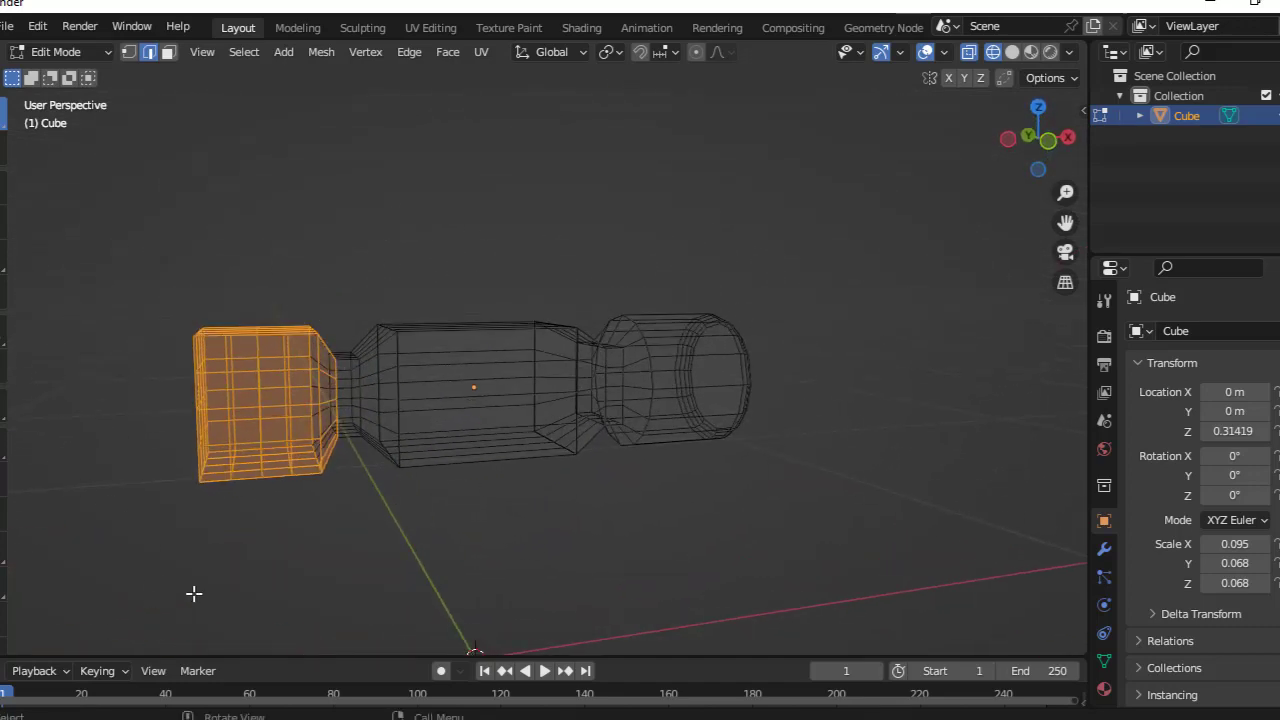
{"action": "key", "text": "grave"}
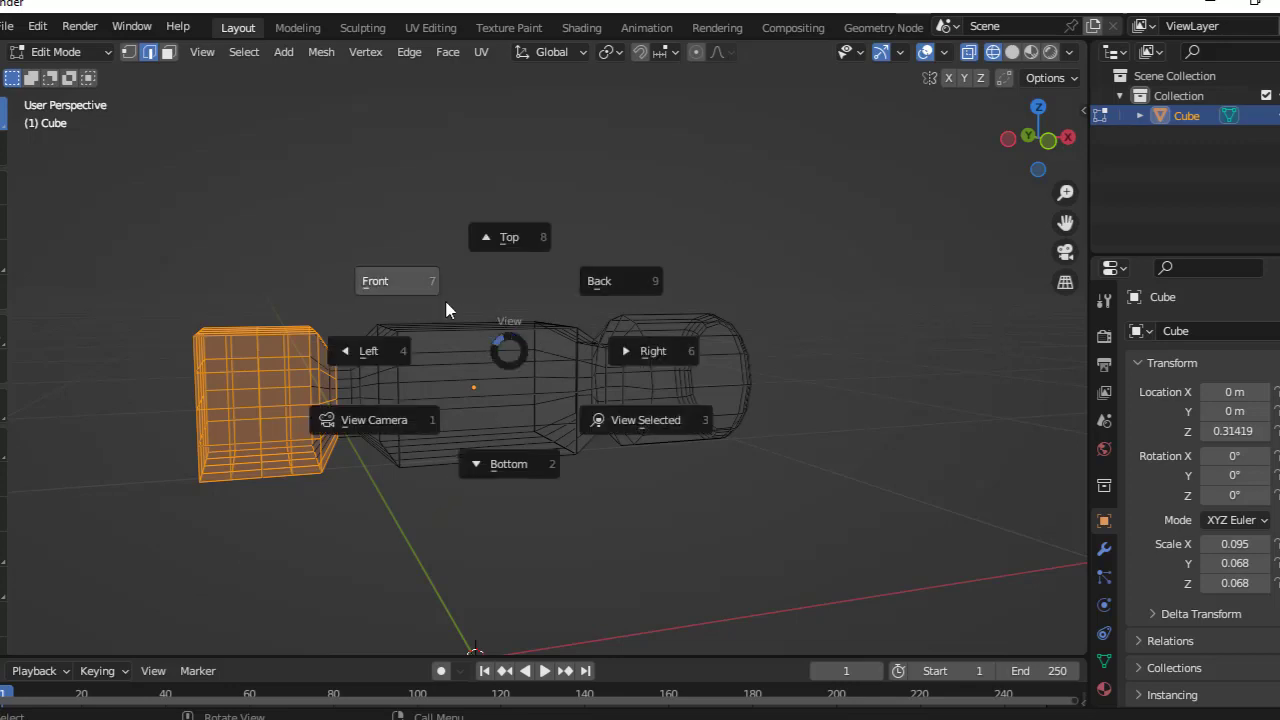
Switch to Front view and box-select the end block's faces.
{"action": "left_click", "coordinate": [415, 290]}
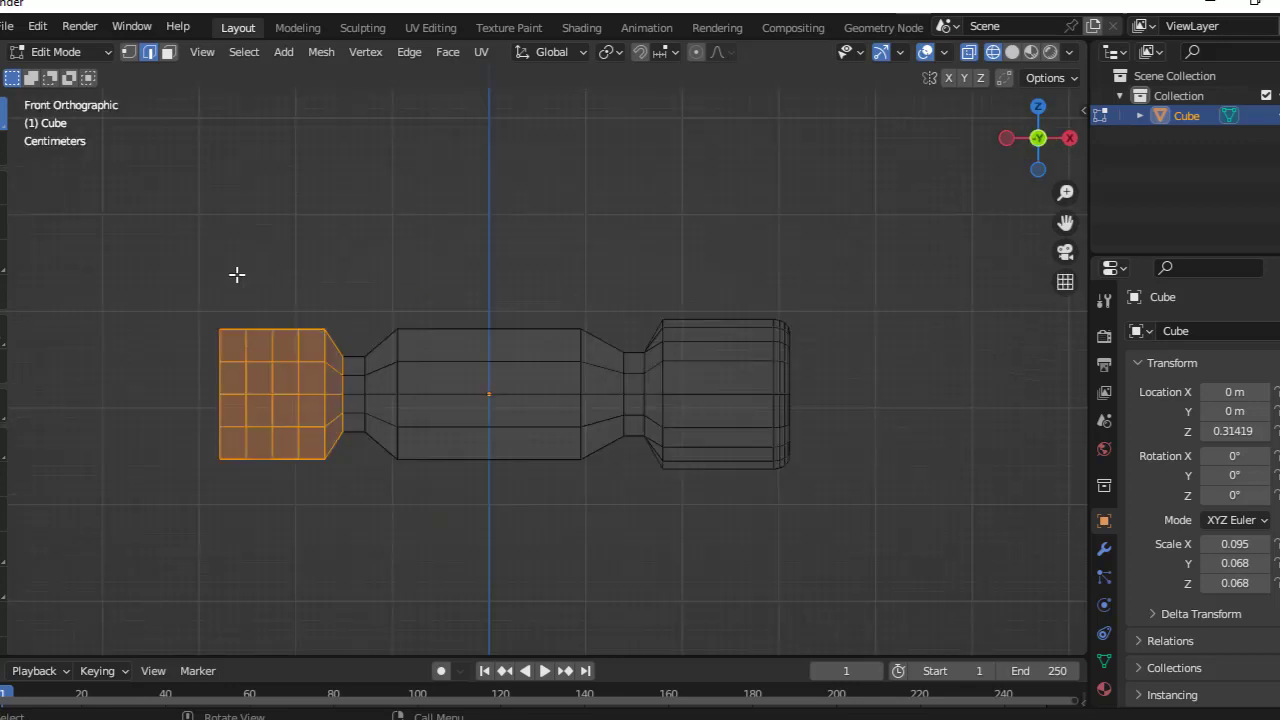
{"action": "left_click", "coordinate": [150, 257]}
{"action": "left_click_drag", "start_coordinate": [148, 230], "coordinate": [334, 548]}
{"action": "left_click_drag", "start_coordinate": [197, 270], "coordinate": [336, 548]}
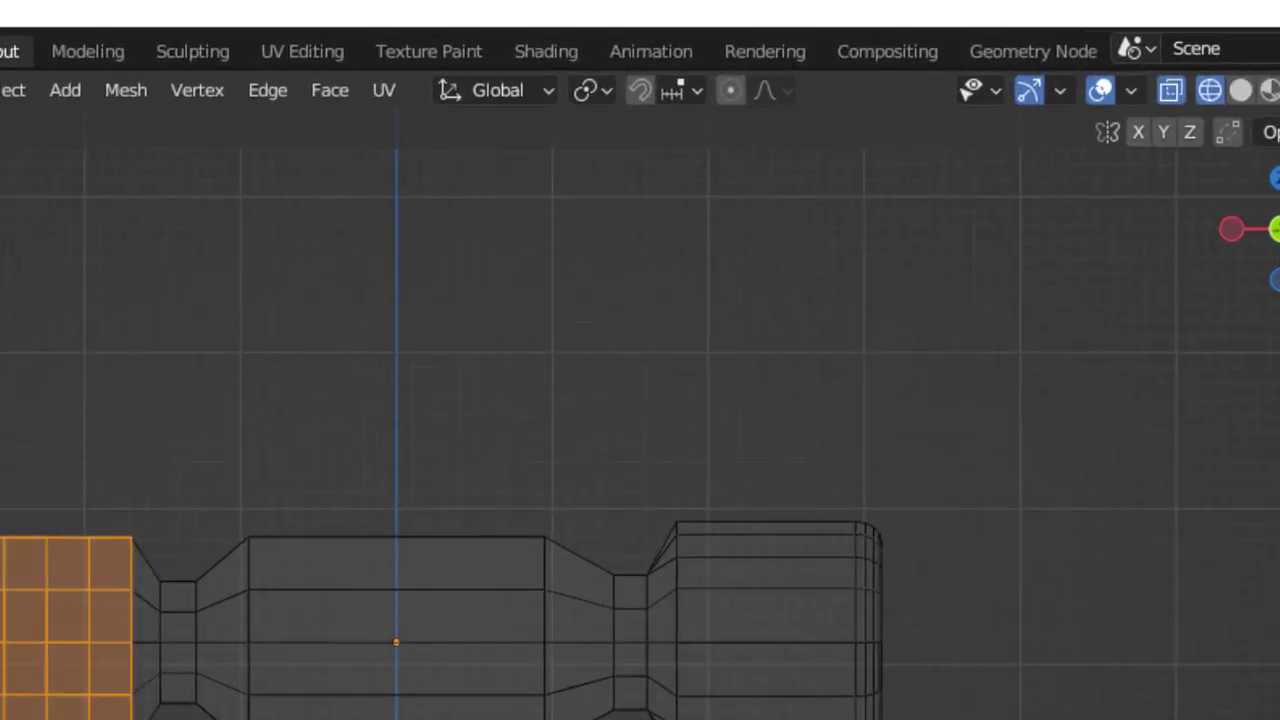
{"action": "left_click_drag", "start_coordinate": [150, 442], "coordinate": [150, 334]}
Round the end block with Mesh > Transform > To Sphere at factor 1.
{"action": "left_click", "coordinate": [130, 92]}
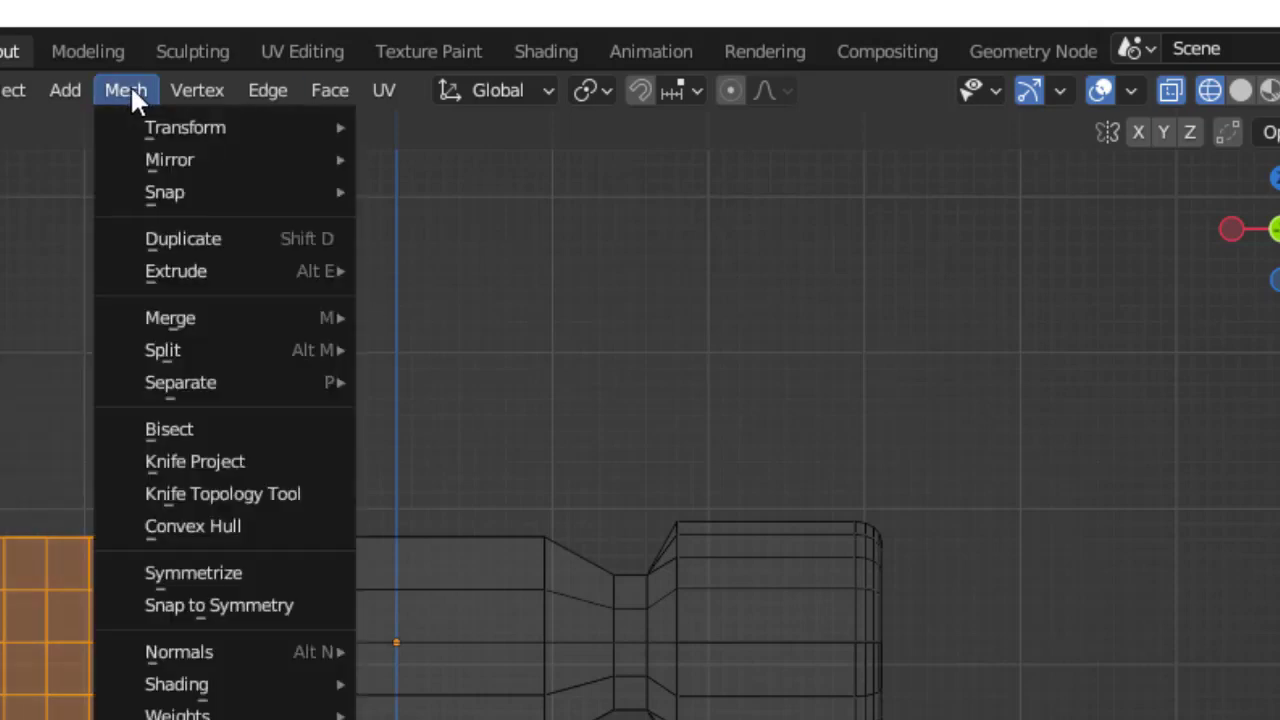
{"action": "mouse_move", "coordinate": [222, 127]}
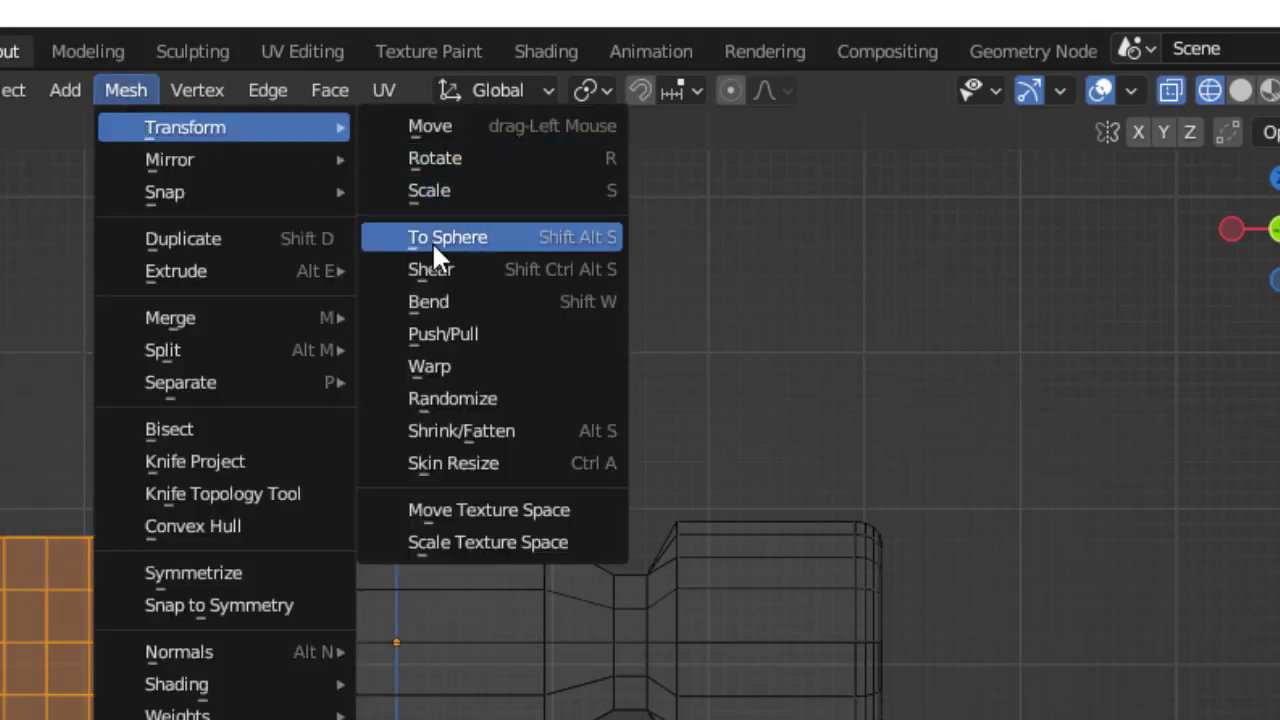
{"action": "left_click", "coordinate": [433, 248]}
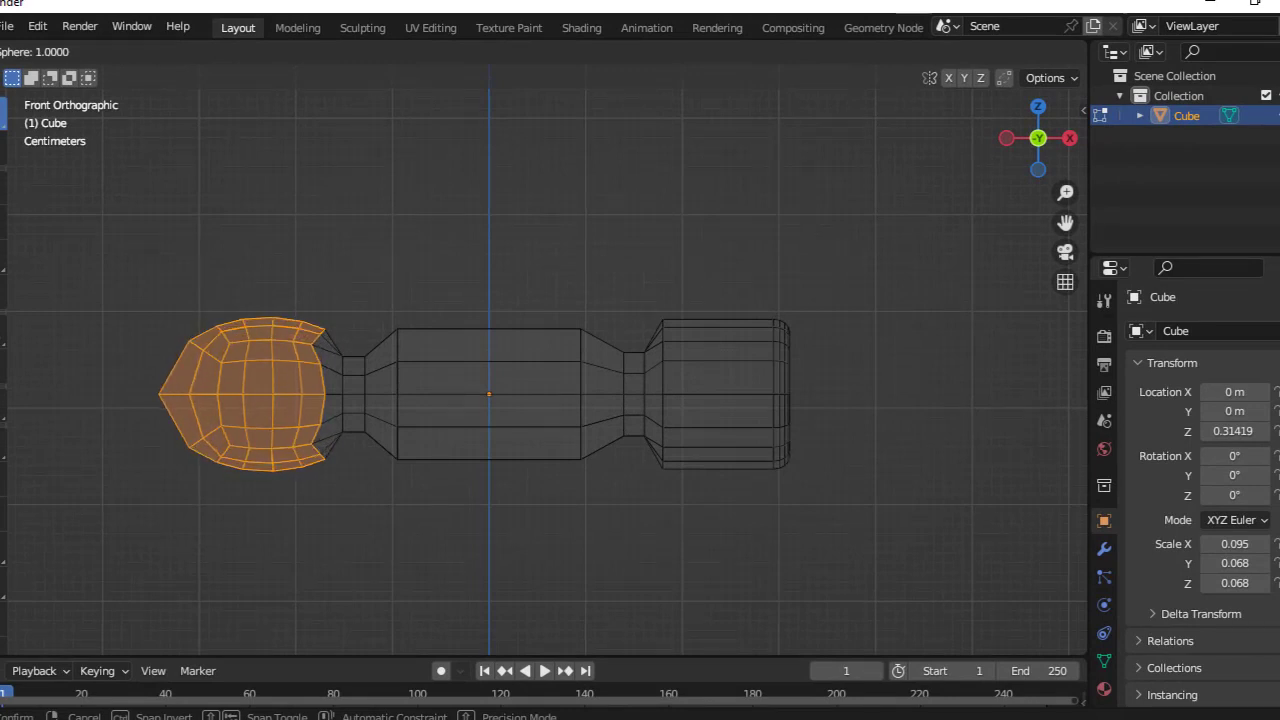
{"action": "key", "text": "Return"}
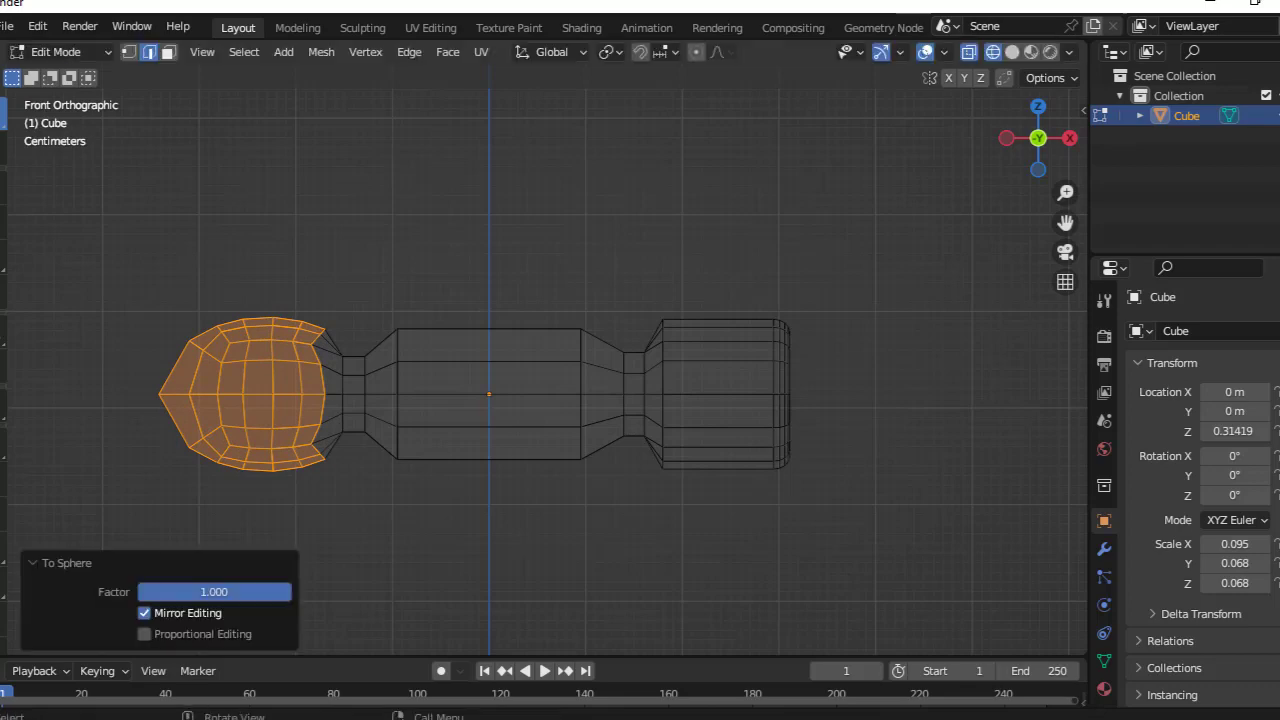
Return to solid shading and orbit to view the bulb from its end.
{"action": "mouse_move", "coordinate": [163, 237]}
{"action": "middle_mouse_down"}
{"action": "mouse_move", "coordinate": [271, 228]}
{"action": "mouse_move", "coordinate": [411, 249]}
{"action": "mouse_move", "coordinate": [577, 214]}
{"action": "mouse_move", "coordinate": [543, 206]}
{"action": "mouse_move", "coordinate": [620, 396]}
{"action": "middle_mouse_up"}
{"action": "left_click", "coordinate": [380, 204]}
{"action": "mouse_move", "coordinate": [323, 226]}
{"action": "middle_mouse_down"}
{"action": "mouse_move", "coordinate": [314, 237]}
{"action": "mouse_move", "coordinate": [768, 175]}
{"action": "middle_mouse_up"}
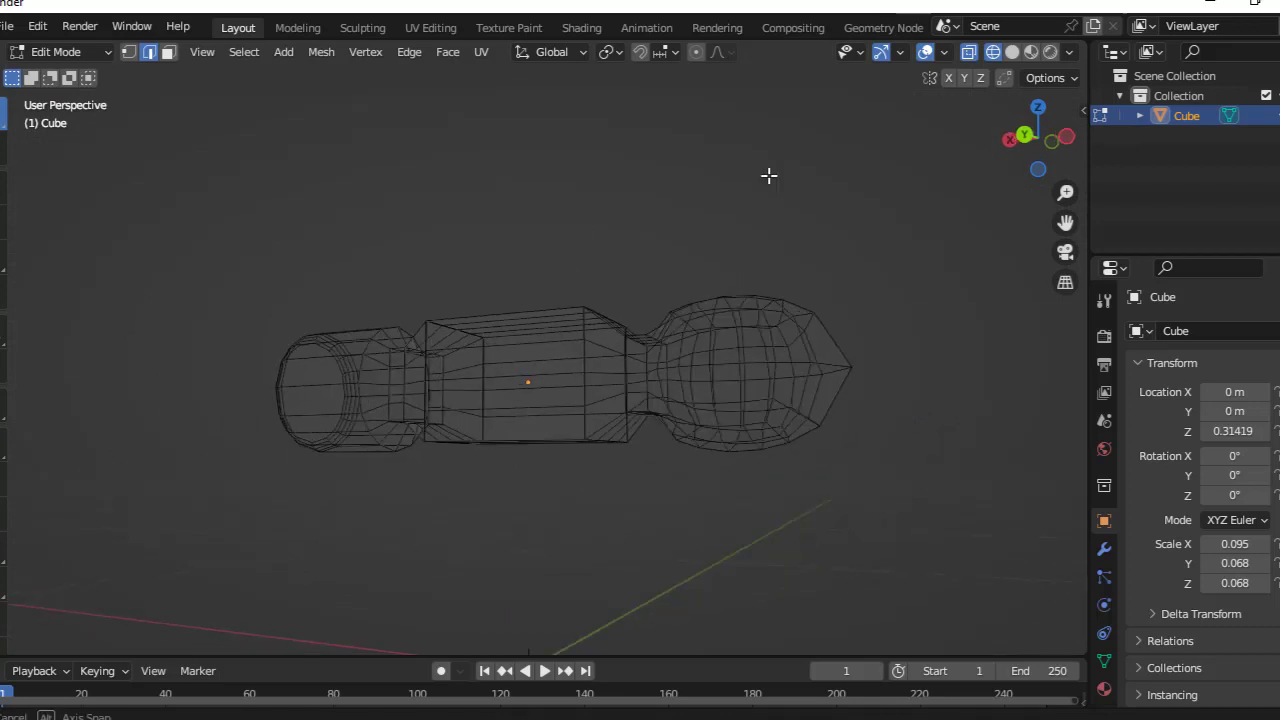
{"action": "left_click", "coordinate": [1012, 52]}
{"action": "middle_click_drag", "start_coordinate": [927, 312], "coordinate": [837, 266]}
{"action": "left_click_drag", "start_coordinate": [820, 256], "coordinate": [857, 364]}
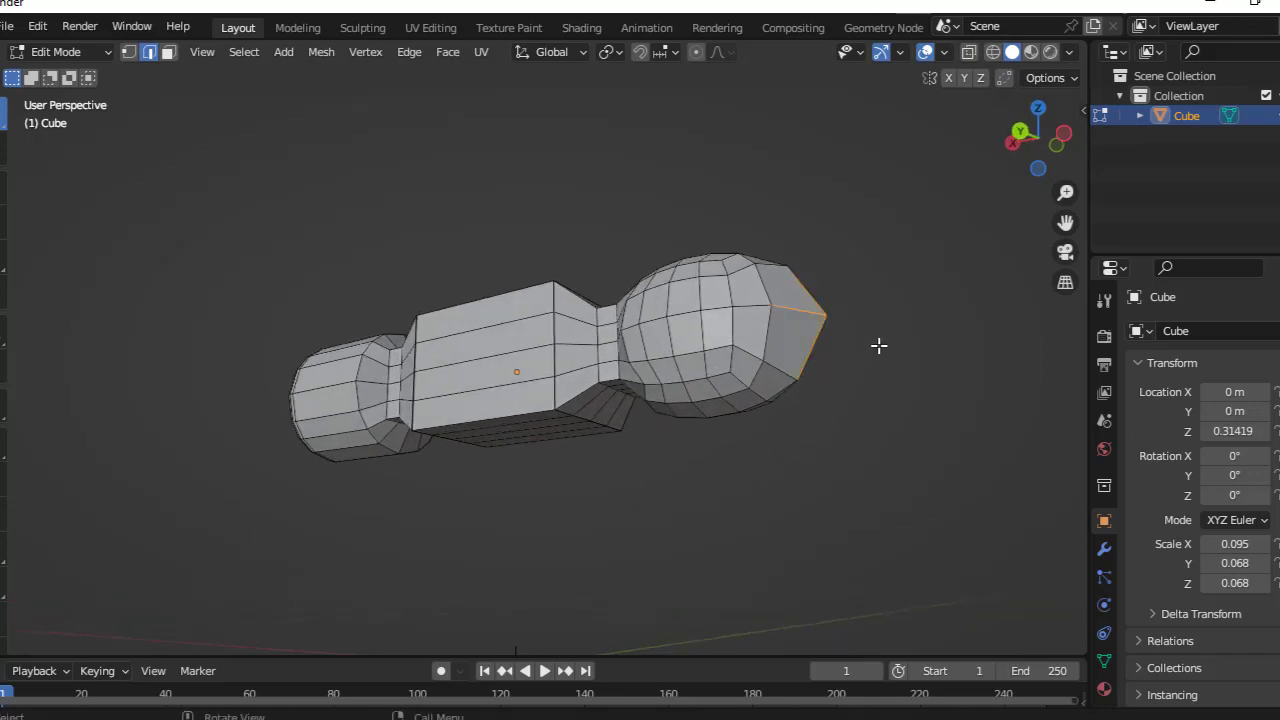
{"action": "mouse_move", "coordinate": [877, 349]}
{"action": "middle_mouse_down"}
{"action": "mouse_move", "coordinate": [846, 357]}
{"action": "mouse_move", "coordinate": [836, 378]}
{"action": "mouse_move", "coordinate": [634, 406]}
{"action": "middle_mouse_up"}
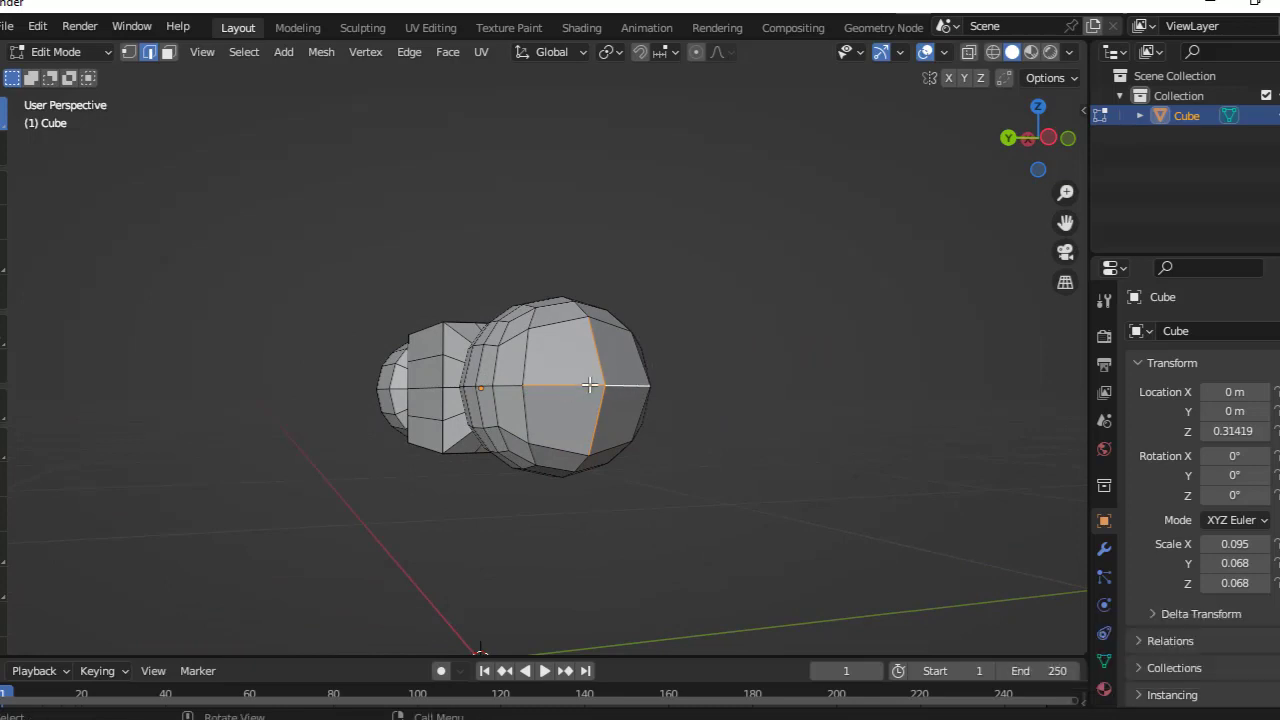
Select the edges of the bulb's middle loop and start beveling them with Ctrl+B.
{"action": "key", "text": "shift"}
{"action": "left_click", "coordinate": [598, 372], "text": "shift"}
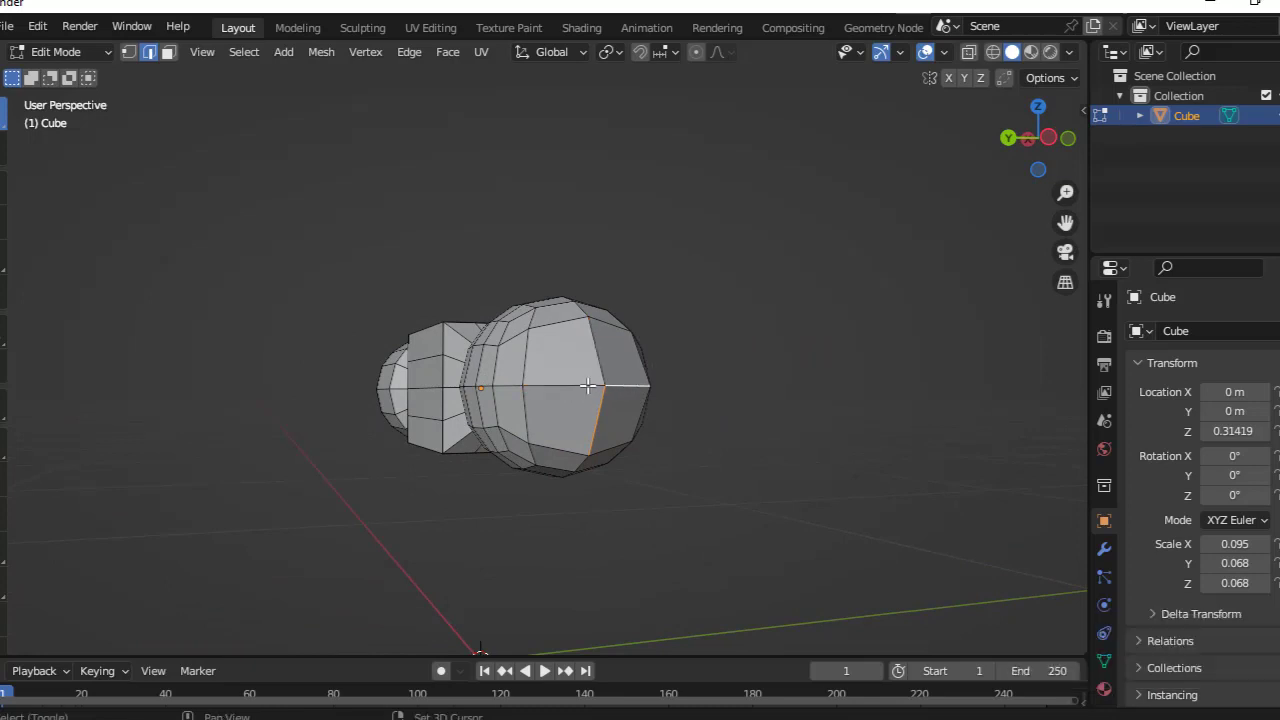
{"action": "left_click", "coordinate": [690, 372]}
{"action": "key", "text": "shift"}
{"action": "left_click", "coordinate": [592, 379], "text": "shift"}
{"action": "left_click", "coordinate": [560, 385], "text": "shift"}
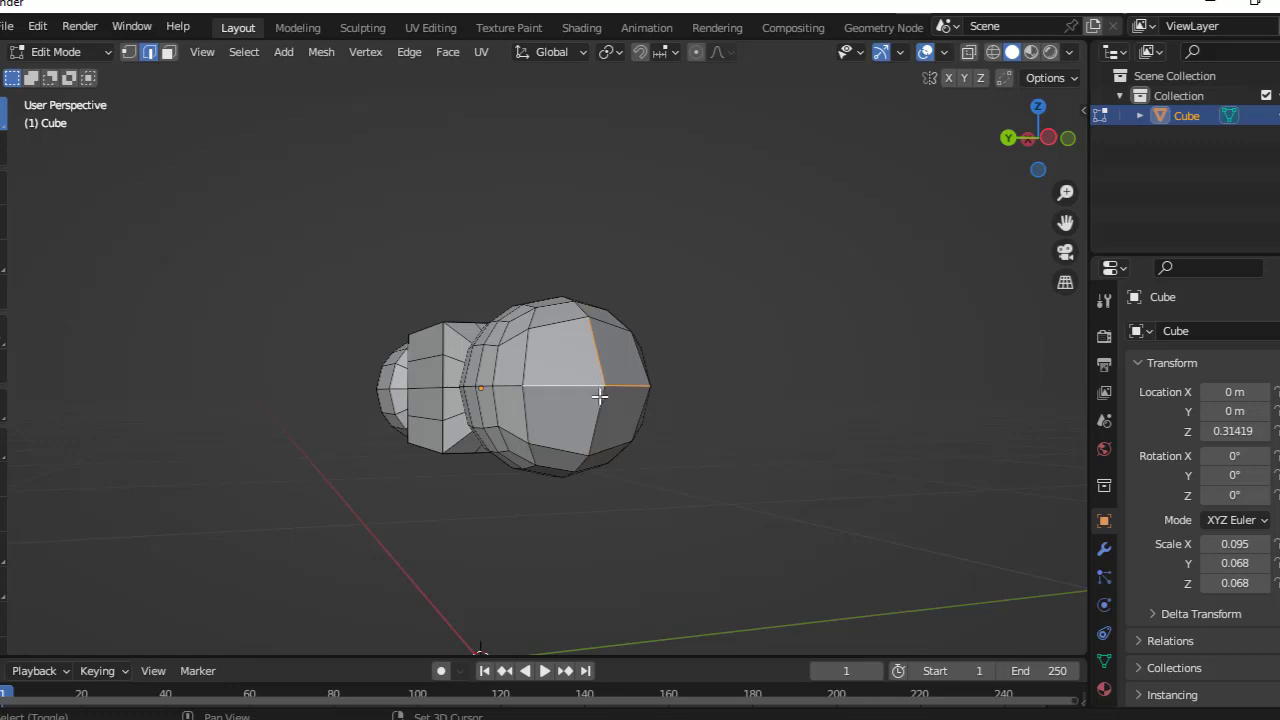
{"action": "left_click", "coordinate": [598, 404], "text": "shift"}
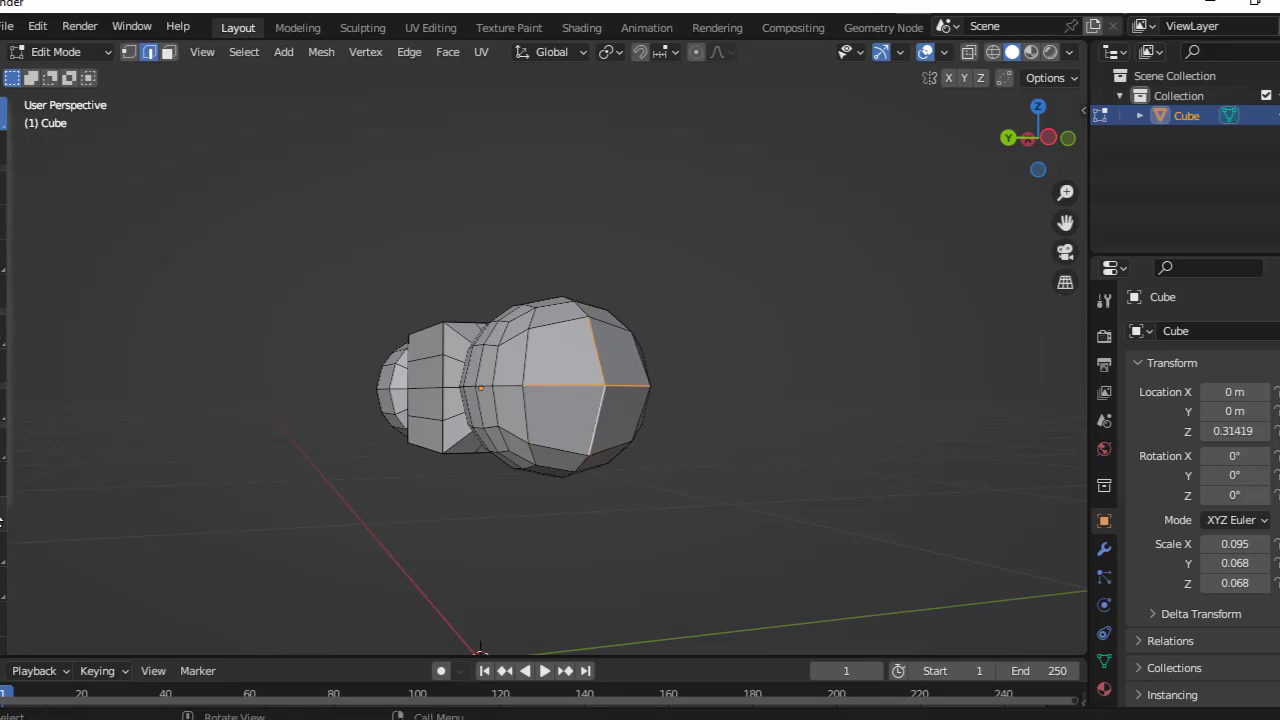
{"action": "key", "text": "ctrl+b"}
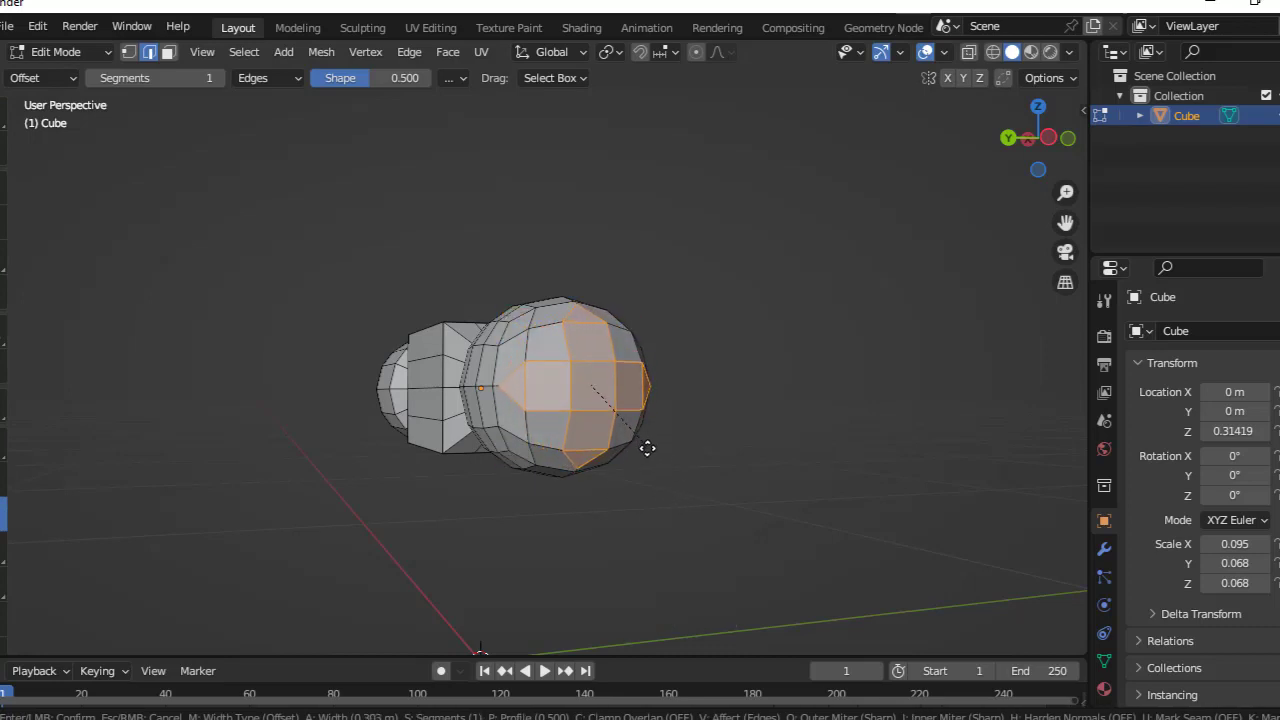
Confirm the roughly 0.303 m bevel and view the mesh in Material Preview shading.
{"action": "left_click", "coordinate": [640, 460]}
{"action": "mouse_move", "coordinate": [571, 543]}
{"action": "middle_mouse_down"}
{"action": "mouse_move", "coordinate": [663, 526]}
{"action": "mouse_move", "coordinate": [694, 443]}
{"action": "mouse_move", "coordinate": [729, 437]}
{"action": "mouse_move", "coordinate": [829, 353]}
{"action": "mouse_move", "coordinate": [780, 415]}
{"action": "middle_mouse_up"}
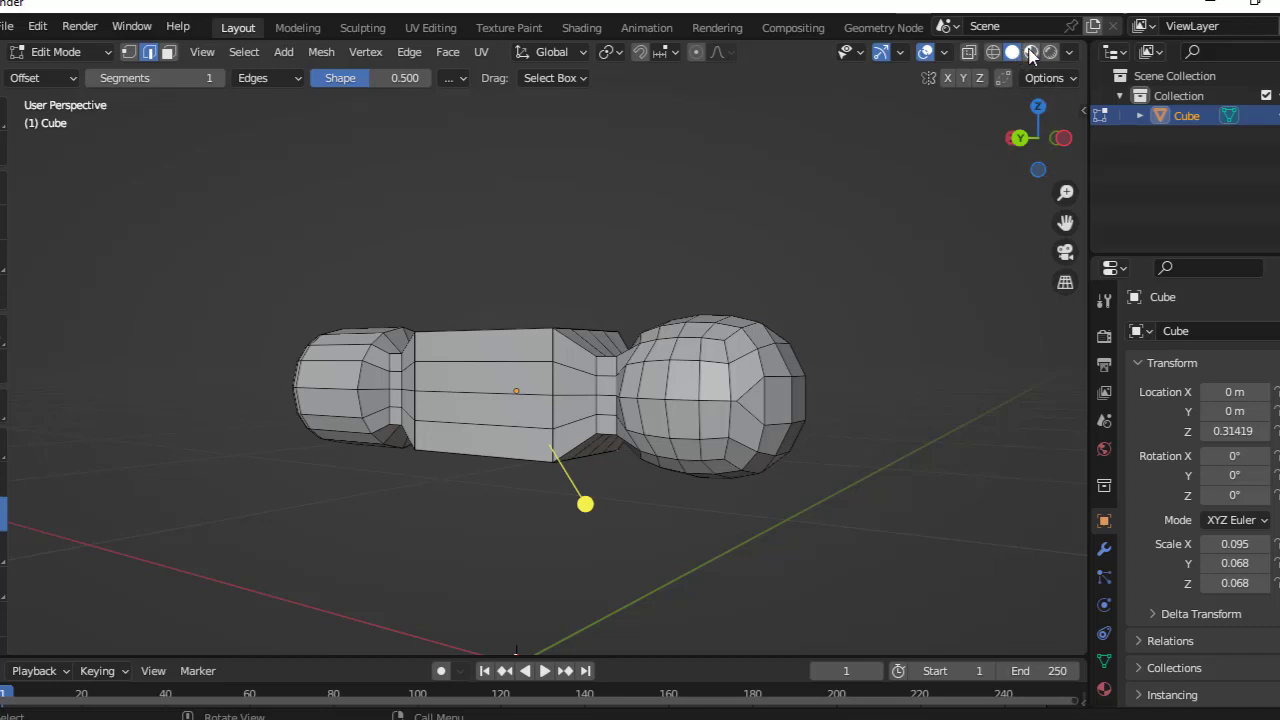
{"action": "left_click", "coordinate": [1031, 53]}
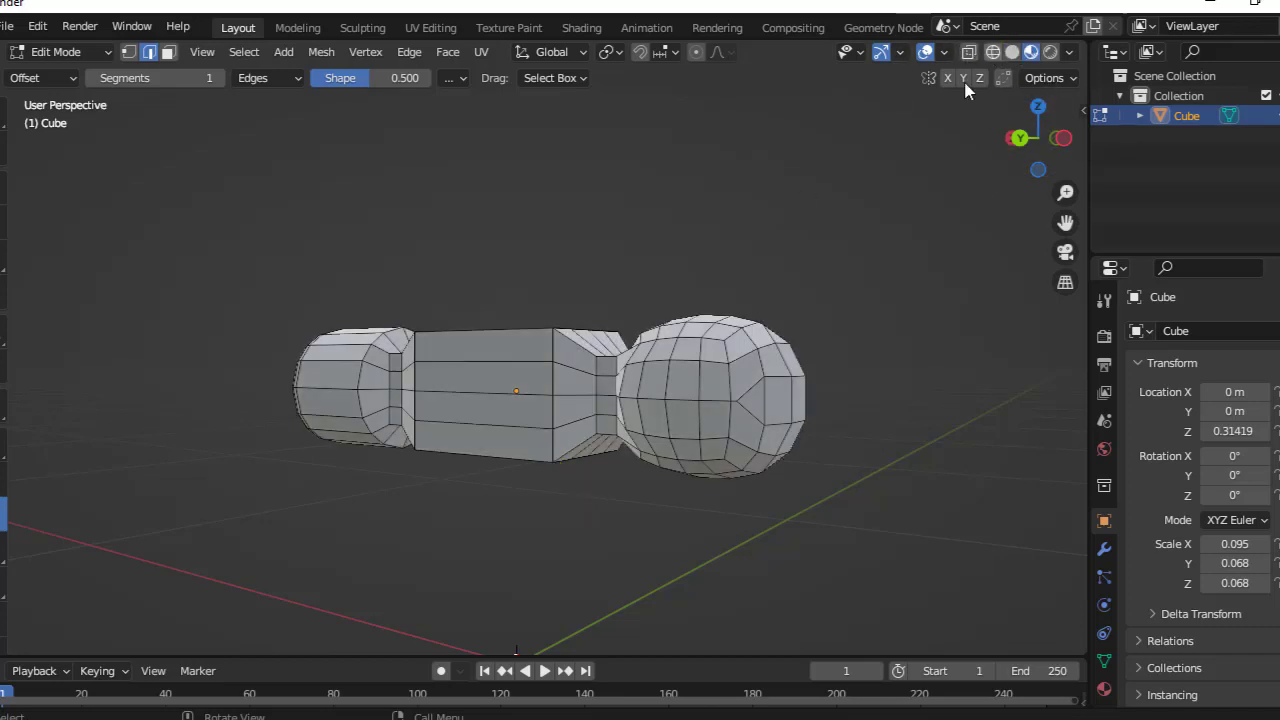
{"action": "mouse_move", "coordinate": [577, 269]}
{"action": "middle_mouse_down"}
{"action": "mouse_move", "coordinate": [653, 345]}
{"action": "mouse_move", "coordinate": [711, 306]}
{"action": "mouse_move", "coordinate": [614, 267]}
{"action": "middle_mouse_up"}
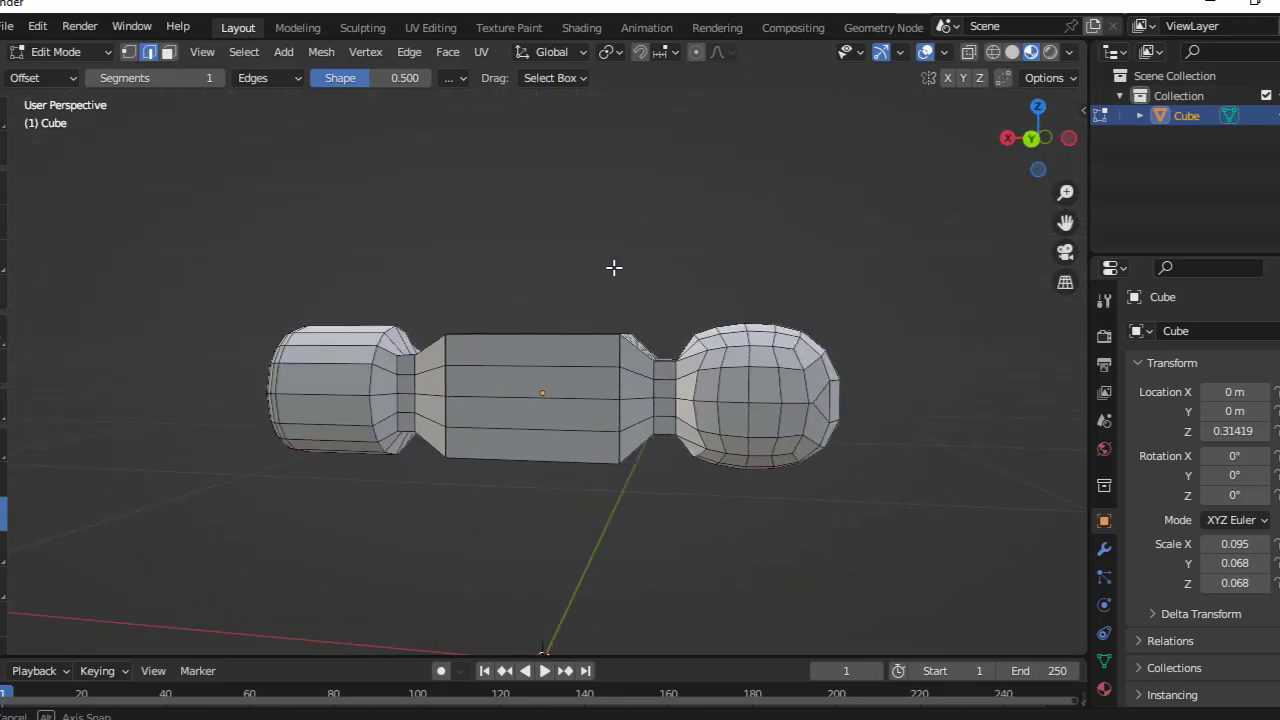
{"action": "mouse_move", "coordinate": [614, 267]}
{"action": "middle_mouse_down"}
{"action": "mouse_move", "coordinate": [634, 266]}
{"action": "mouse_move", "coordinate": [605, 403]}
{"action": "mouse_move", "coordinate": [614, 277]}
{"action": "mouse_move", "coordinate": [654, 246]}
{"action": "mouse_move", "coordinate": [623, 223]}
{"action": "mouse_move", "coordinate": [617, 323]}
{"action": "mouse_move", "coordinate": [474, 263]}
{"action": "mouse_move", "coordinate": [540, 250]}
{"action": "middle_mouse_up"}
Try Rendered shading, go back to Material Preview, and switch to Object Mode.
{"action": "left_click", "coordinate": [1047, 57]}
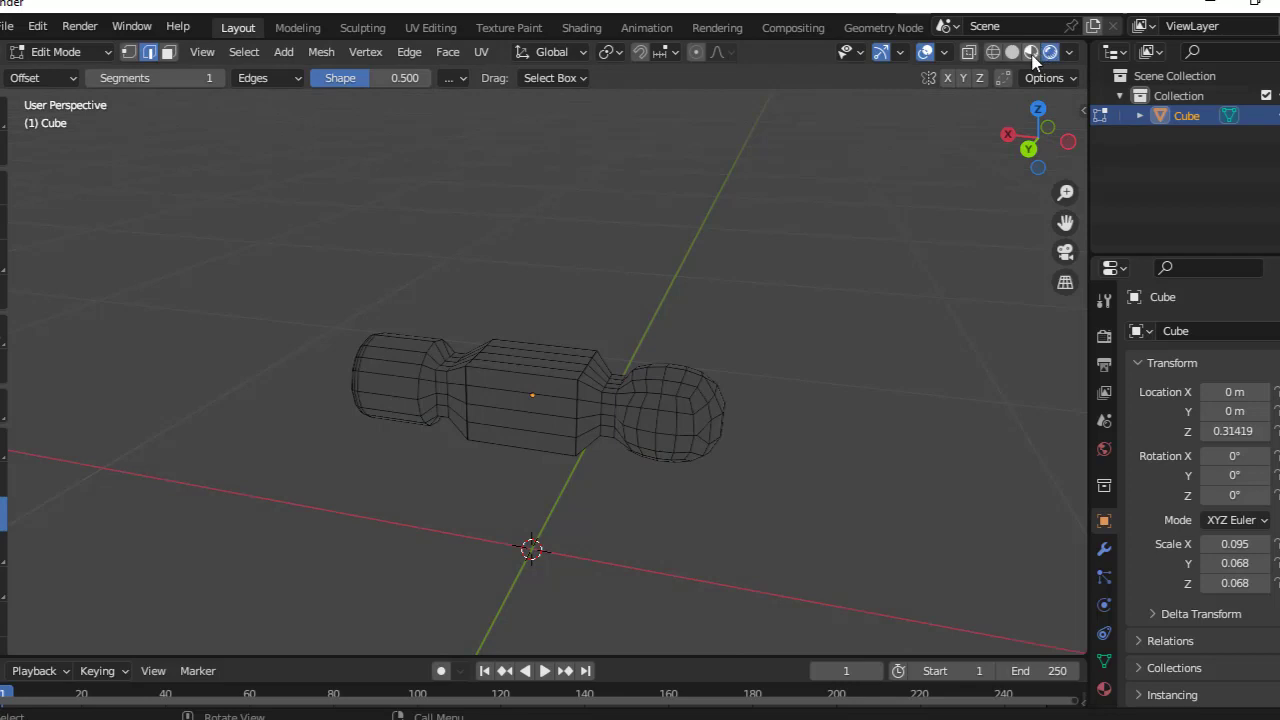
{"action": "left_click", "coordinate": [1031, 54]}
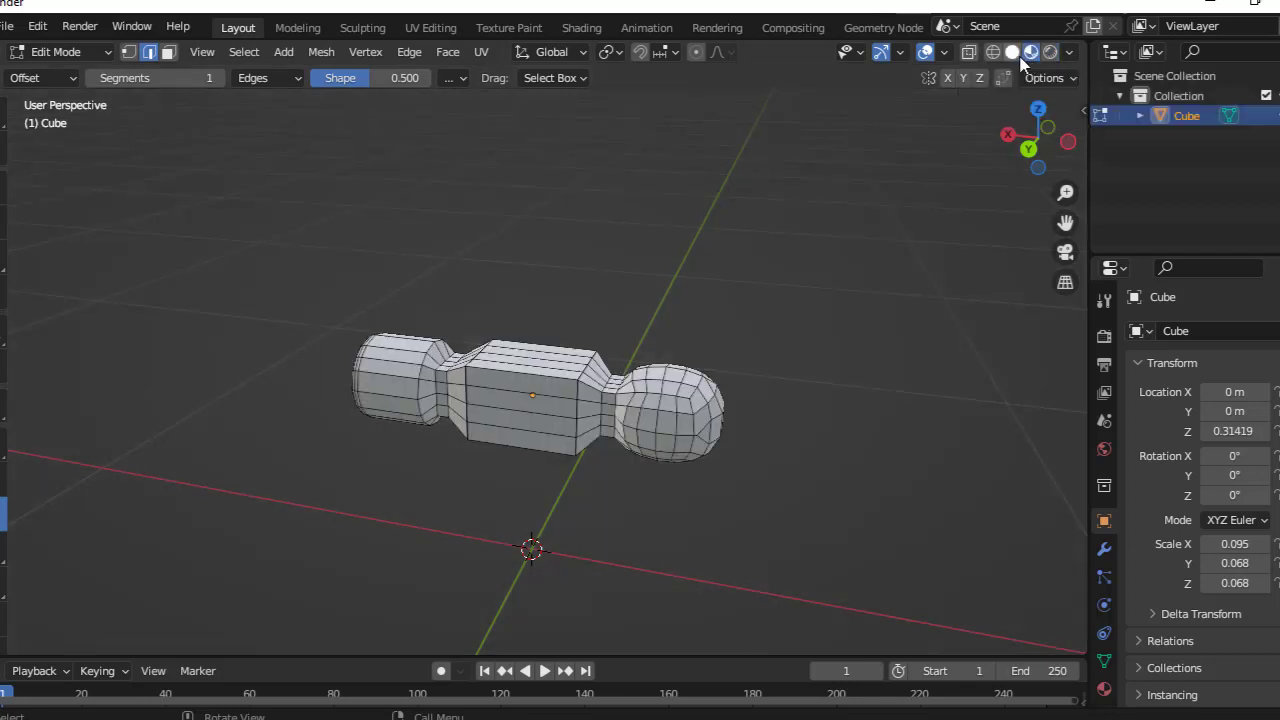
{"action": "key", "text": "Tab"}
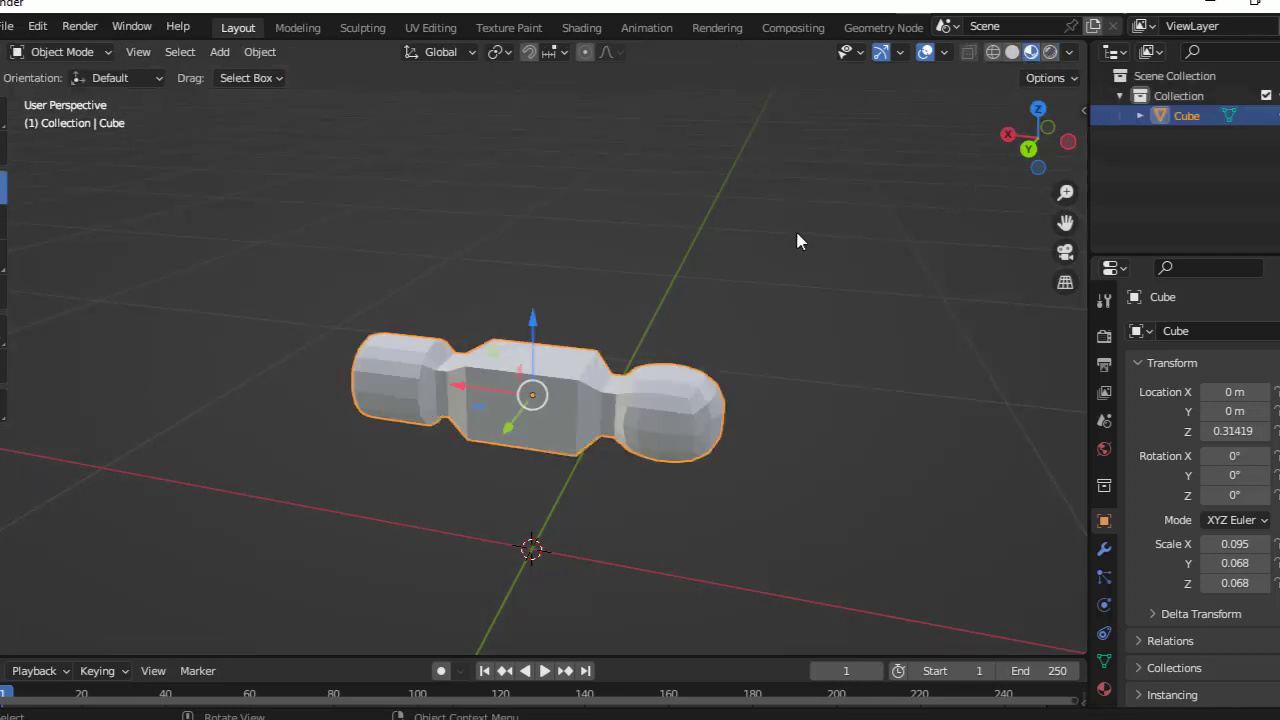
Show the hammer mesh as a wireframe from a level front view.
{"action": "middle_click_drag", "start_coordinate": [651, 306], "coordinate": [698, 308]}
{"action": "left_click", "coordinate": [713, 505]}
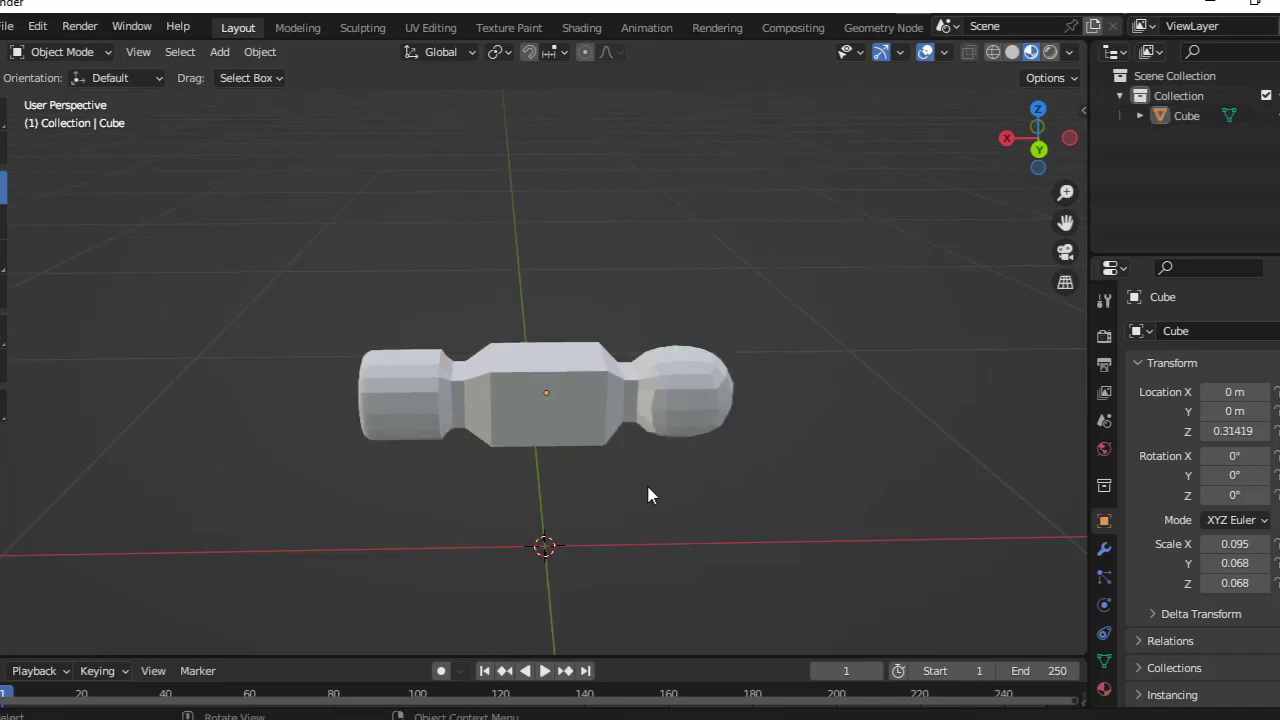
{"action": "mouse_move", "coordinate": [649, 491]}
{"action": "middle_mouse_down"}
{"action": "mouse_move", "coordinate": [563, 486]}
{"action": "mouse_move", "coordinate": [607, 368]}
{"action": "mouse_move", "coordinate": [729, 380]}
{"action": "mouse_move", "coordinate": [571, 380]}
{"action": "middle_mouse_up"}
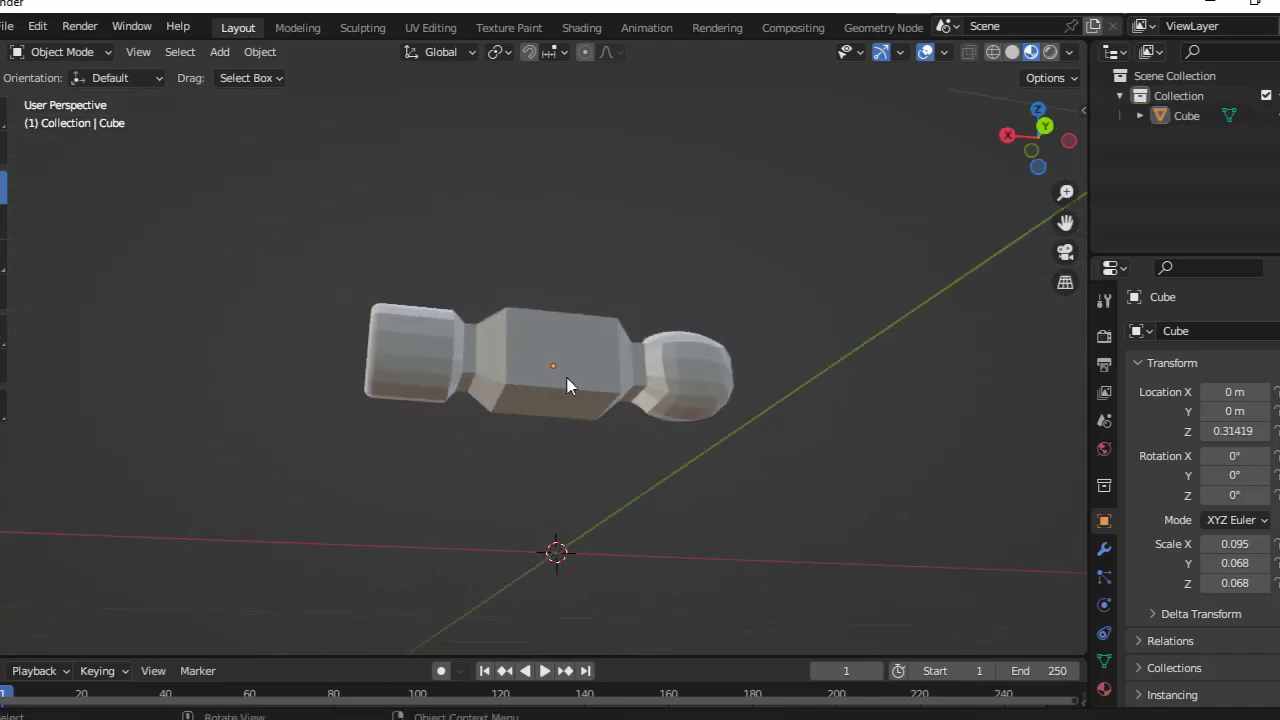
{"action": "scroll", "coordinate": [620, 380], "scroll_direction": "up", "scroll_amount": 2}
{"action": "scroll", "coordinate": [549, 300], "scroll_direction": "up", "scroll_amount": 4}
{"action": "scroll", "coordinate": [549, 300], "scroll_direction": "down", "scroll_amount": 4}
{"action": "middle_click_drag", "start_coordinate": [546, 303], "coordinate": [517, 406]}
{"action": "left_click", "coordinate": [982, 60]}
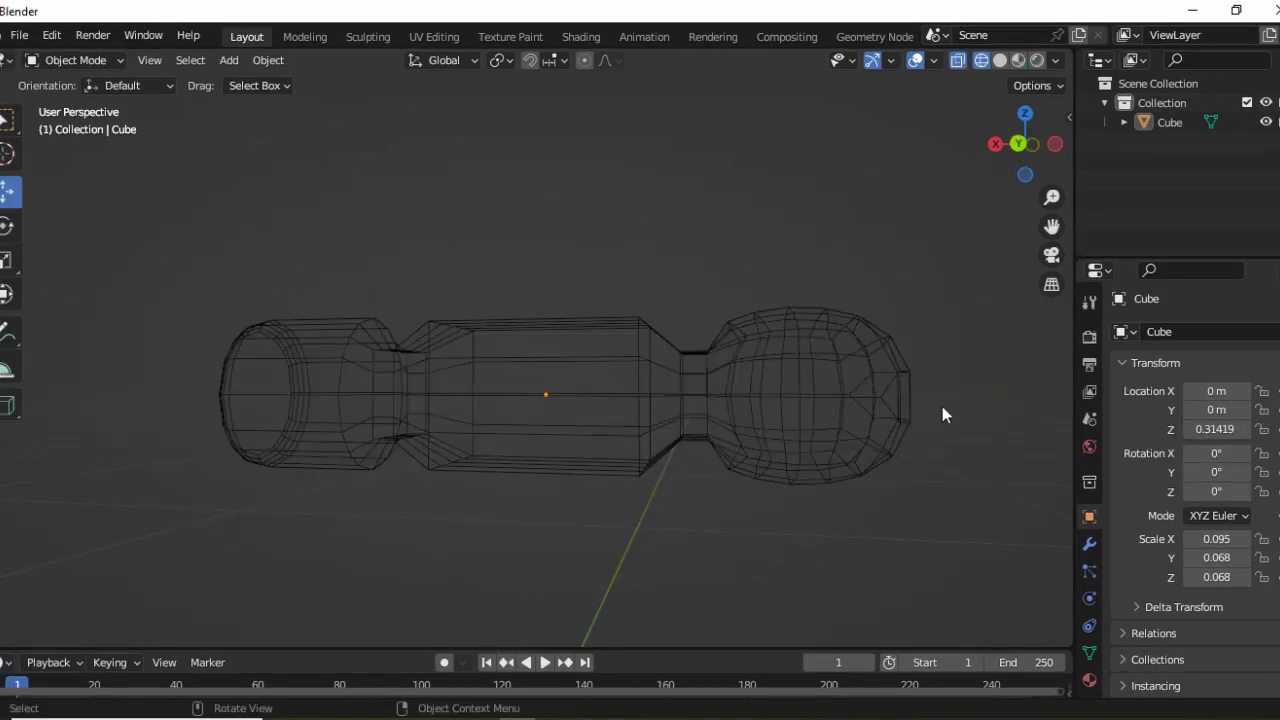
{"action": "middle_click_drag", "start_coordinate": [941, 403], "coordinate": [880, 405]}
{"action": "scroll", "coordinate": [723, 395], "scroll_direction": "up", "scroll_amount": 2}
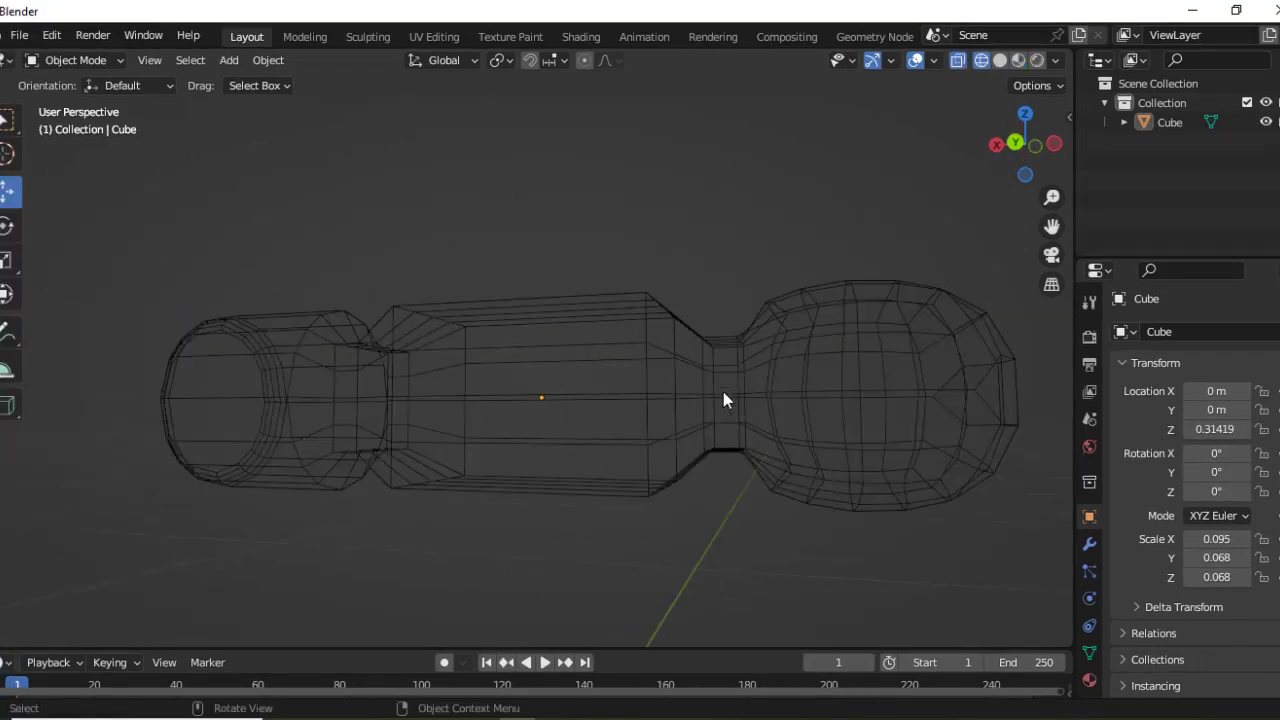
Select the hammer mesh and enter Edit Mode, picking an edge near the neck.
{"action": "left_click", "coordinate": [781, 332]}
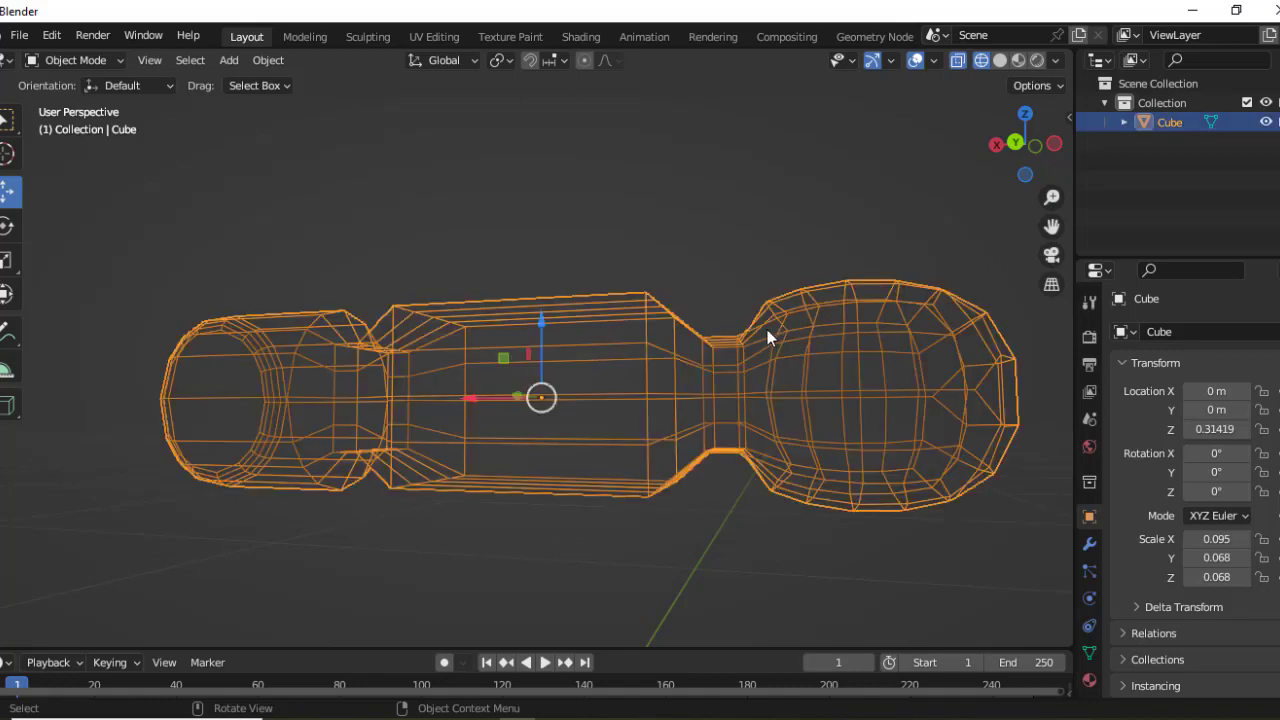
{"action": "key", "text": "Tab"}
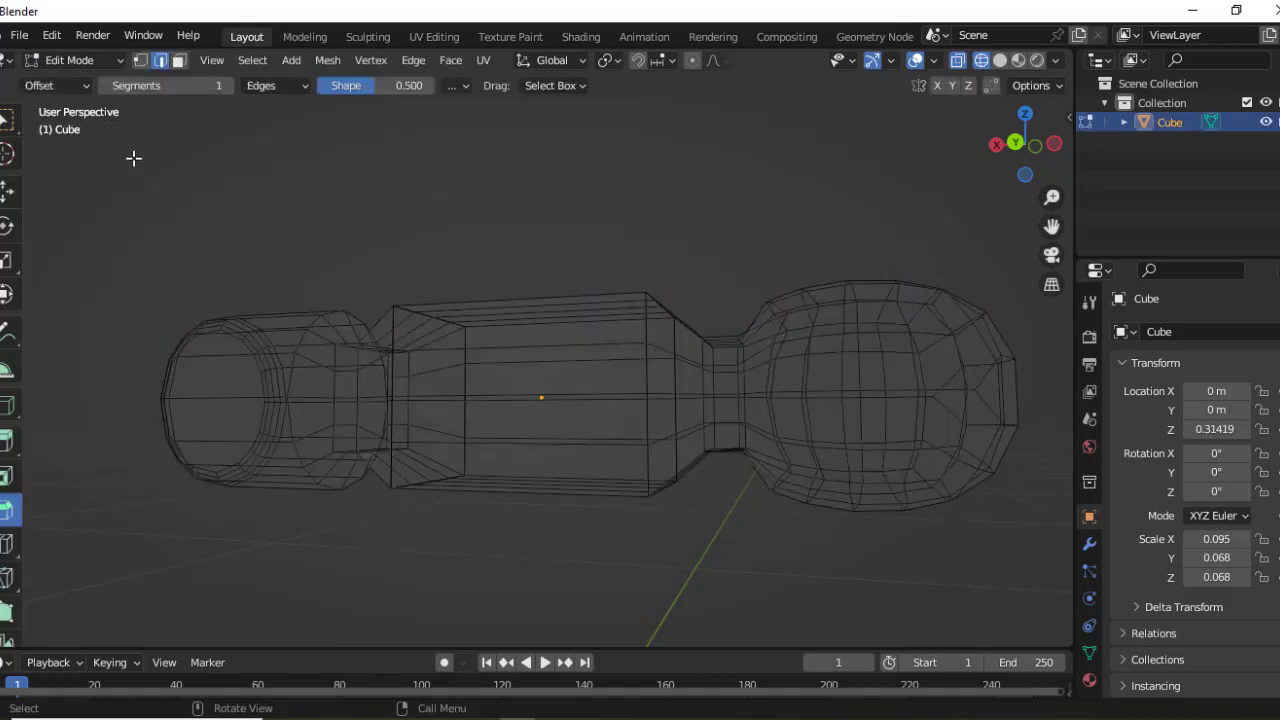
{"action": "left_click", "coordinate": [776, 337]}
{"action": "key", "text": "Tab"}
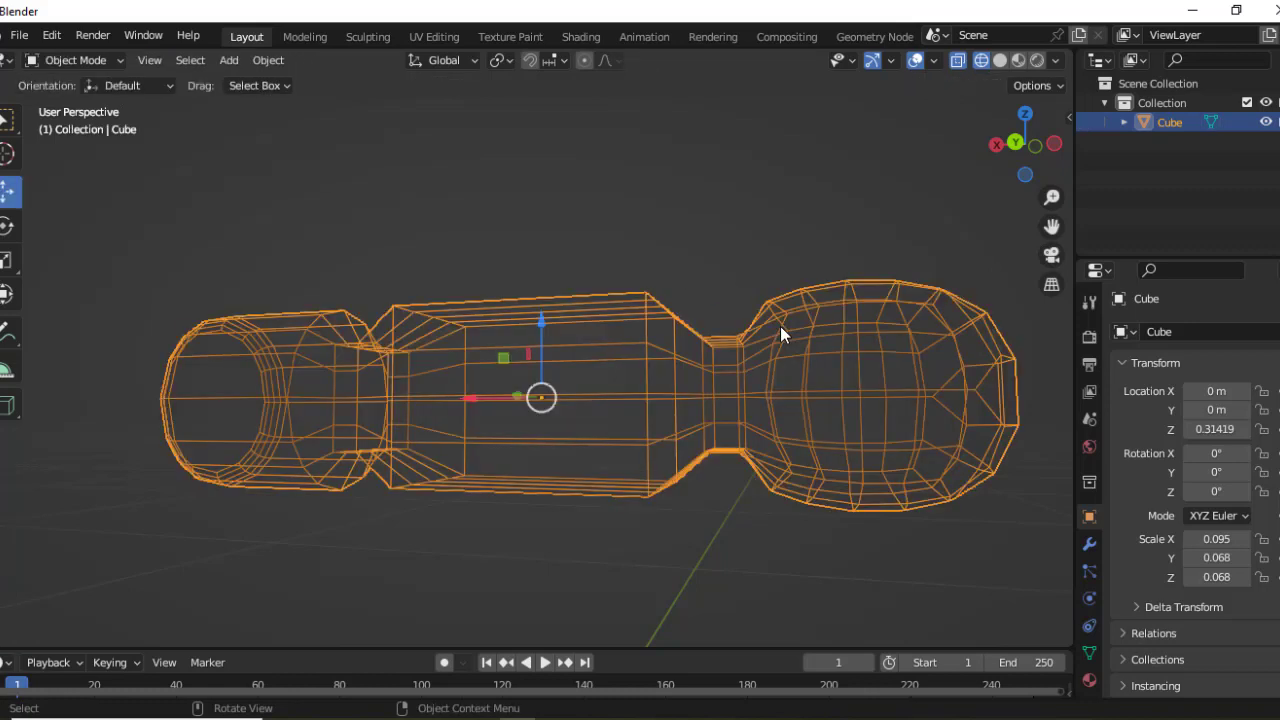
{"action": "key", "text": "Tab"}
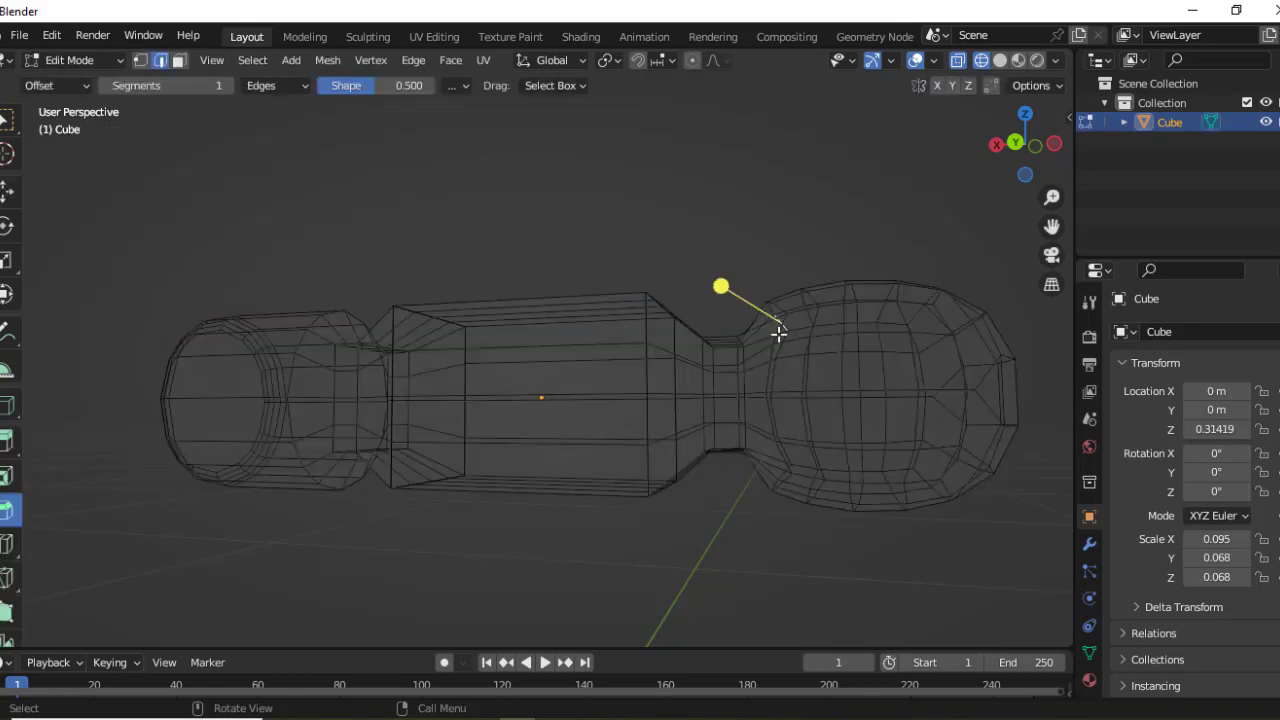
Box-select the edge loop at the bulb's base and undo a trial bevel on it.
{"action": "left_click", "coordinate": [778, 334]}
{"action": "left_click", "coordinate": [780, 326]}
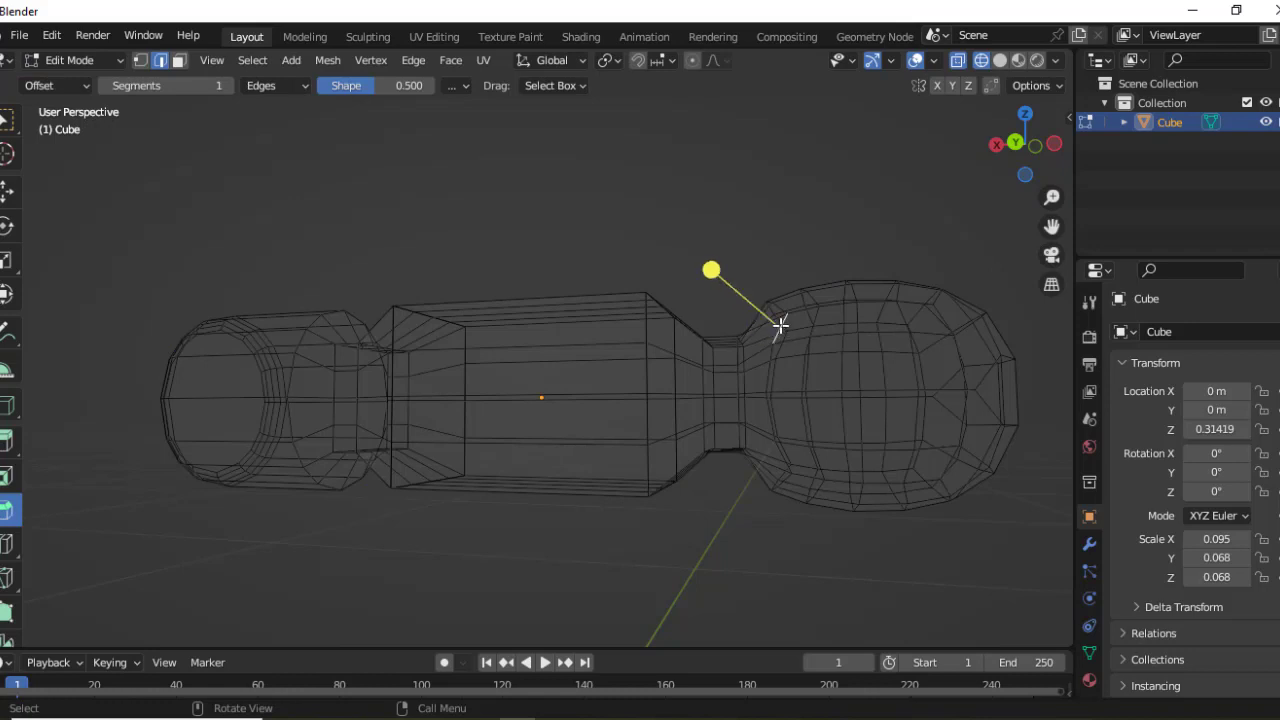
{"action": "key", "text": "alt"}
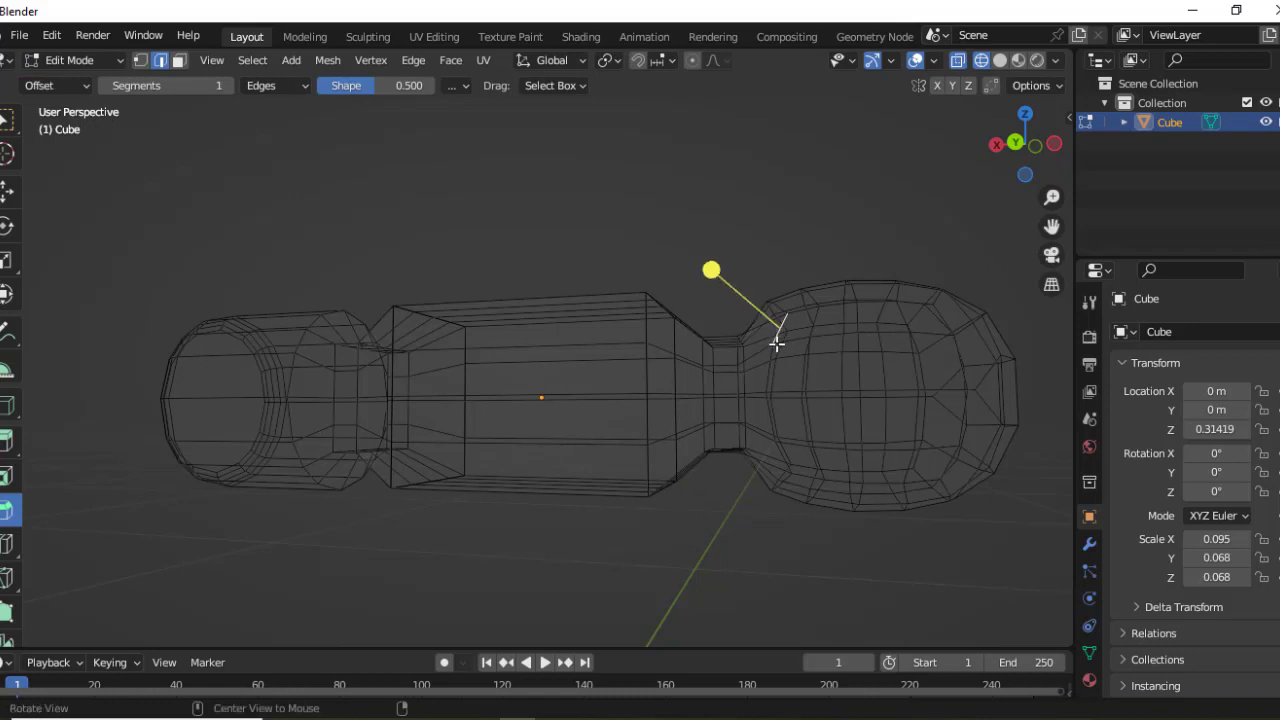
{"action": "left_click_drag", "start_coordinate": [754, 270], "coordinate": [801, 520]}
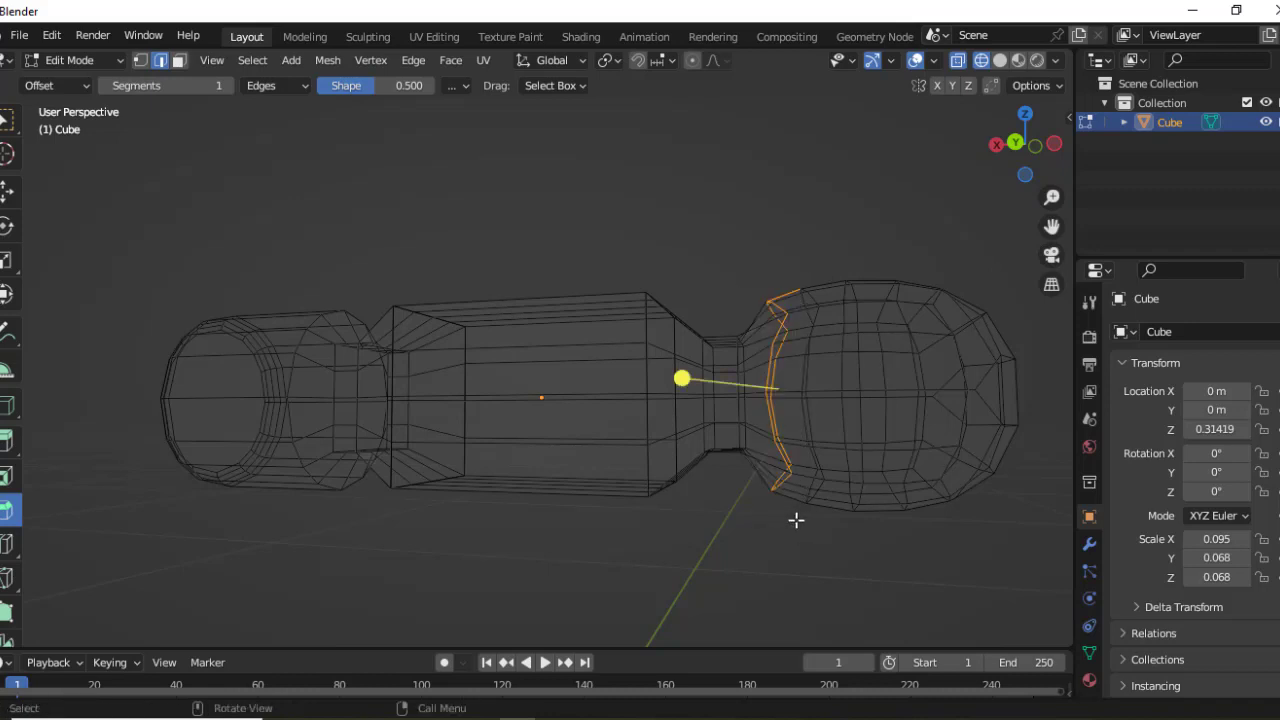
{"action": "mouse_move", "coordinate": [681, 379]}
{"action": "left_mouse_down"}
{"action": "mouse_move", "coordinate": [737, 383]}
{"action": "mouse_move", "coordinate": [708, 391]}
{"action": "mouse_move", "coordinate": [646, 473]}
{"action": "mouse_move", "coordinate": [631, 454]}
{"action": "mouse_move", "coordinate": [700, 454]}
{"action": "left_mouse_up"}
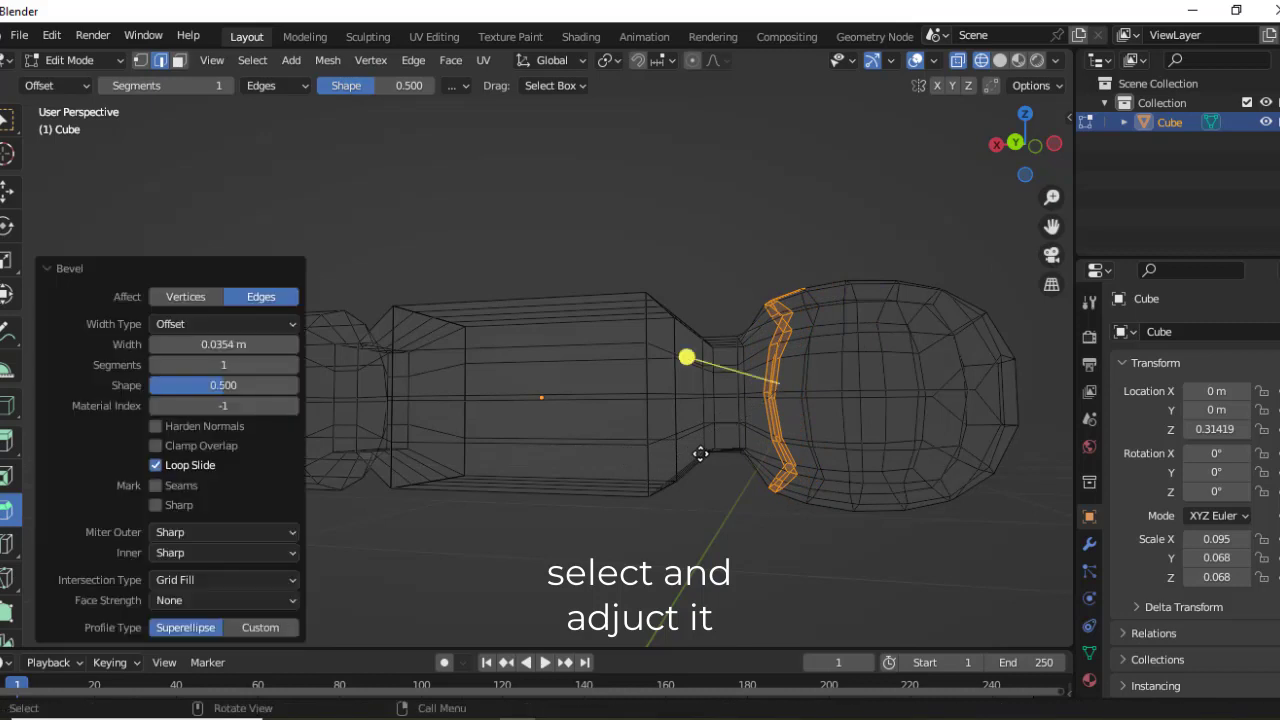
{"action": "key", "text": "ctrl+z"}
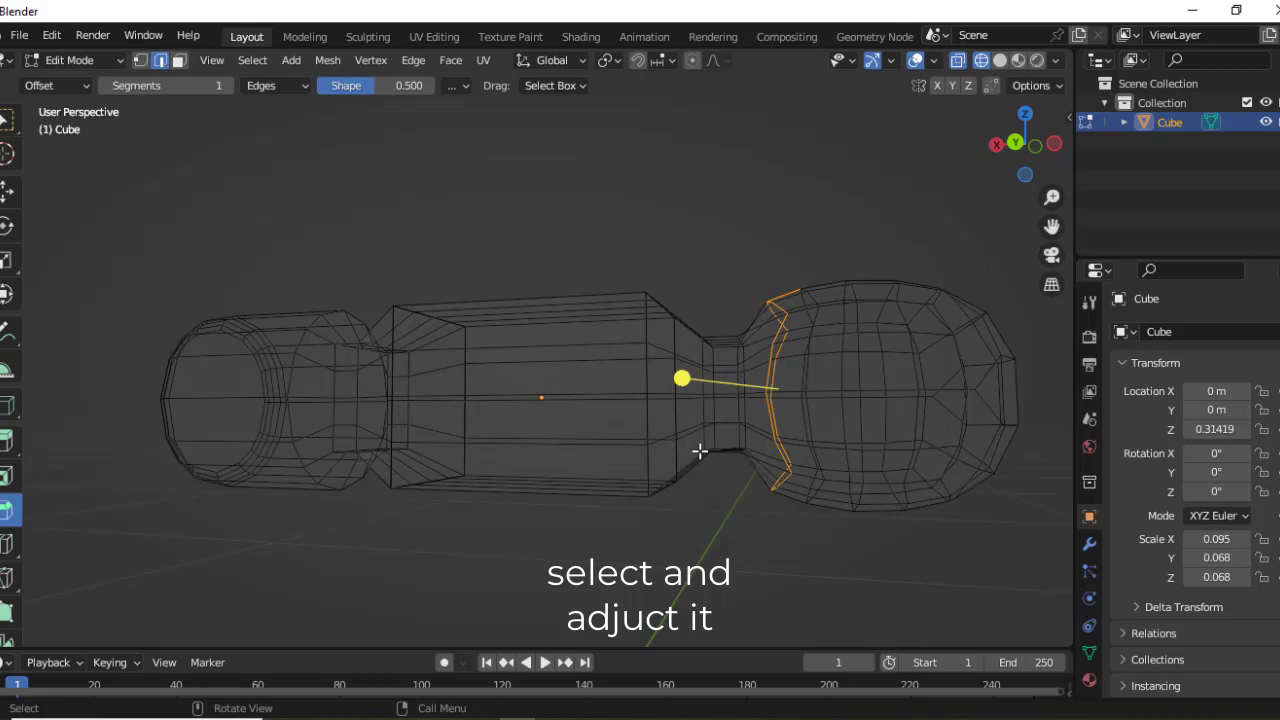
Pull the bulb-base edge loop toward the neck and reselect it.
{"action": "key", "text": "g"}
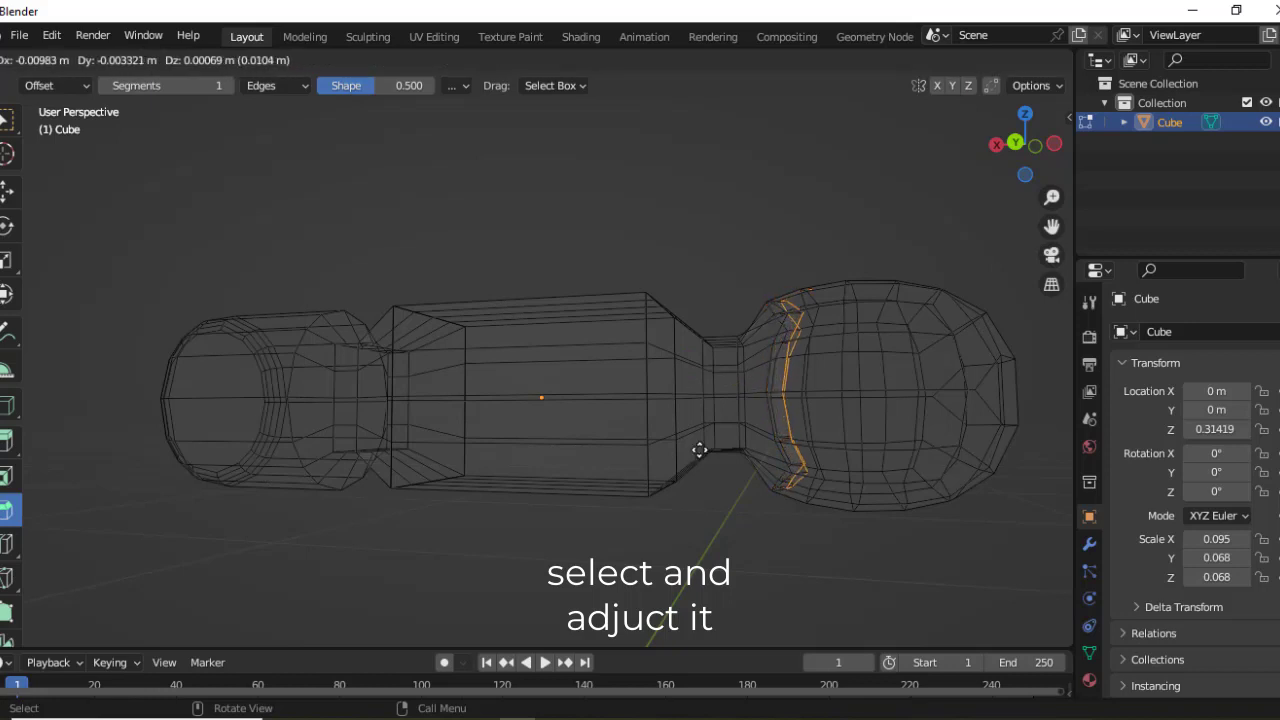
{"action": "left_click", "coordinate": [719, 475]}
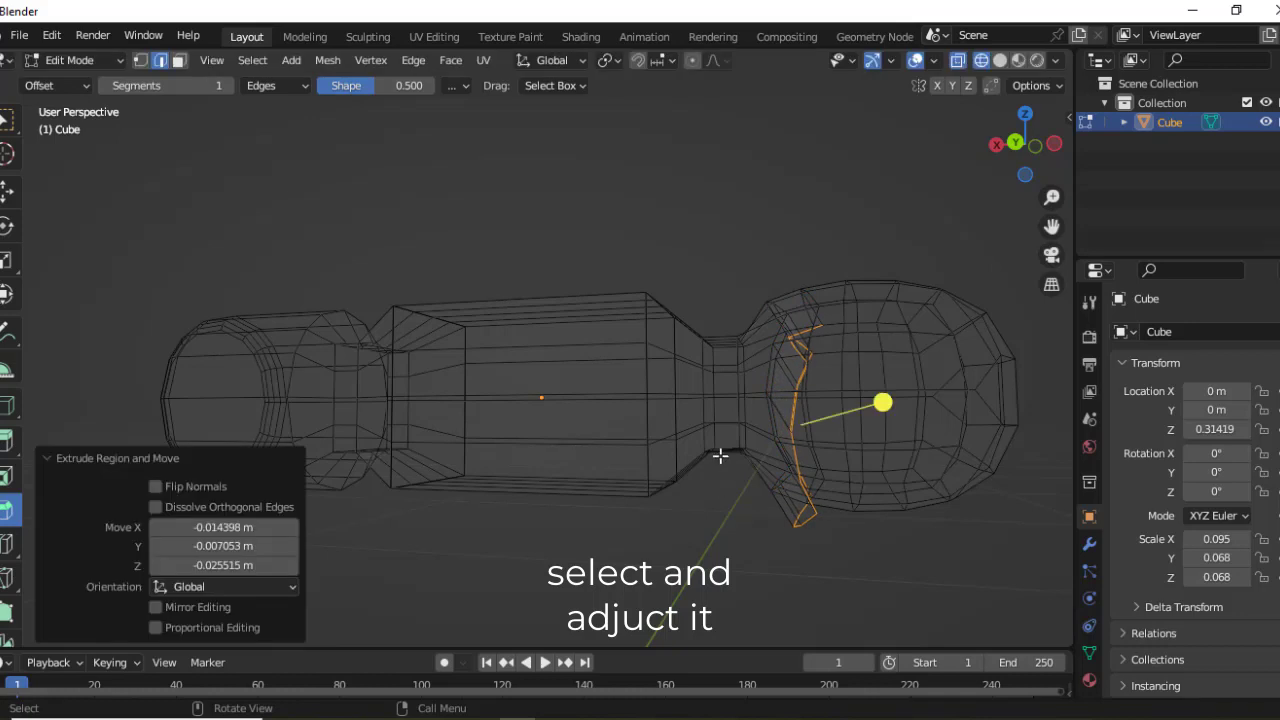
{"action": "left_click", "coordinate": [720, 455], "text": "alt"}
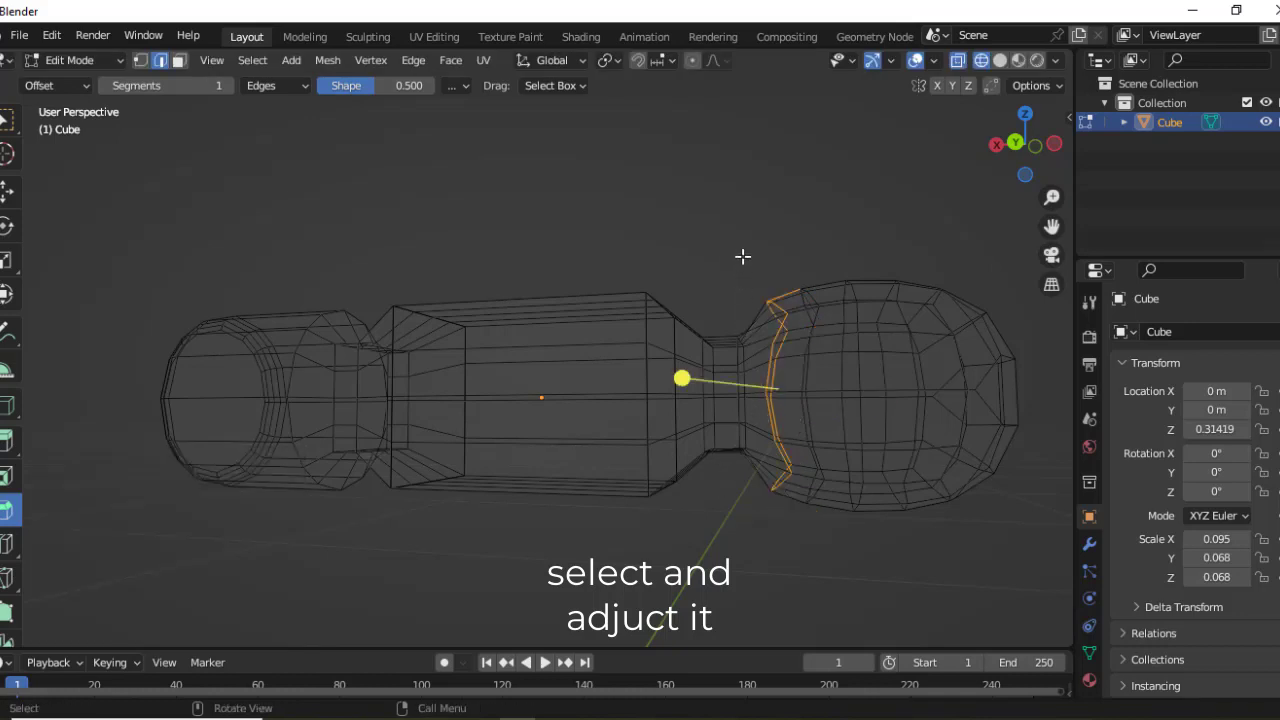
{"action": "left_click_drag", "start_coordinate": [742, 256], "coordinate": [797, 522]}
Reposition the bulb-base loop, the neck loop and the whole rounded end toward the body.
{"action": "left_click_drag", "start_coordinate": [762, 277], "coordinate": [797, 514]}
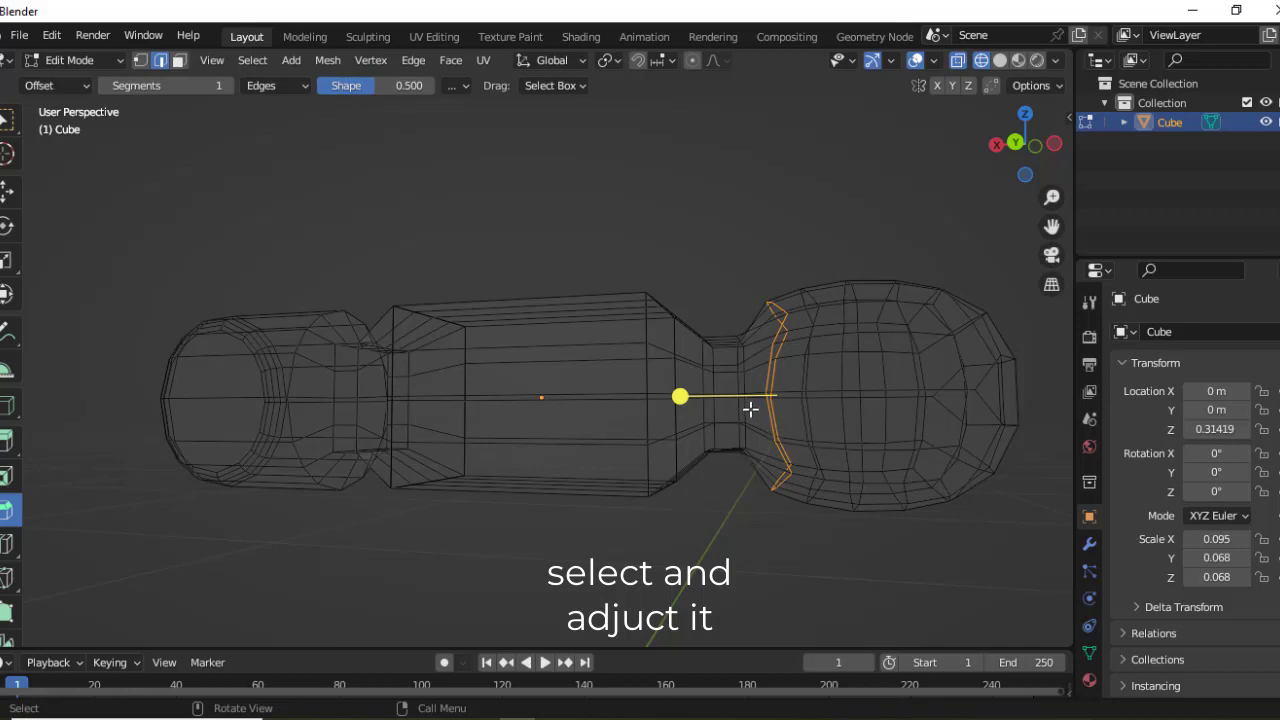
{"action": "key", "text": "g"}
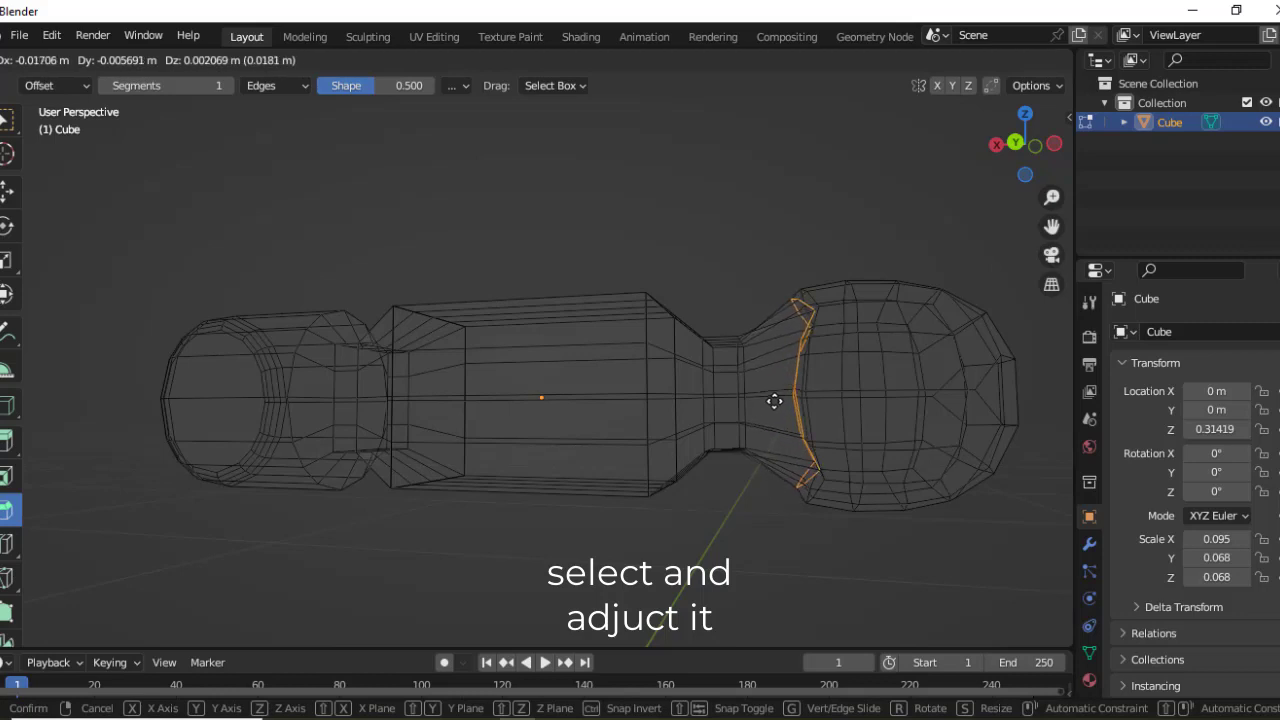
{"action": "left_click", "coordinate": [774, 401]}
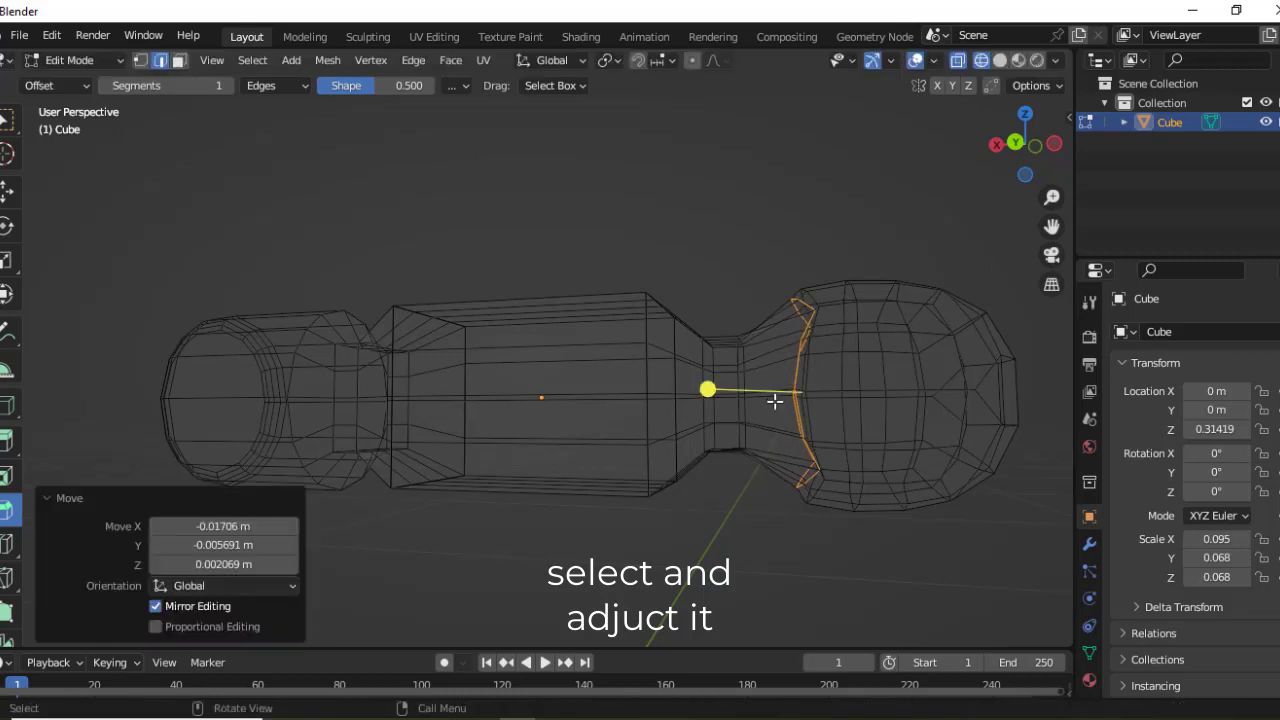
{"action": "left_click", "coordinate": [756, 457], "text": "alt"}
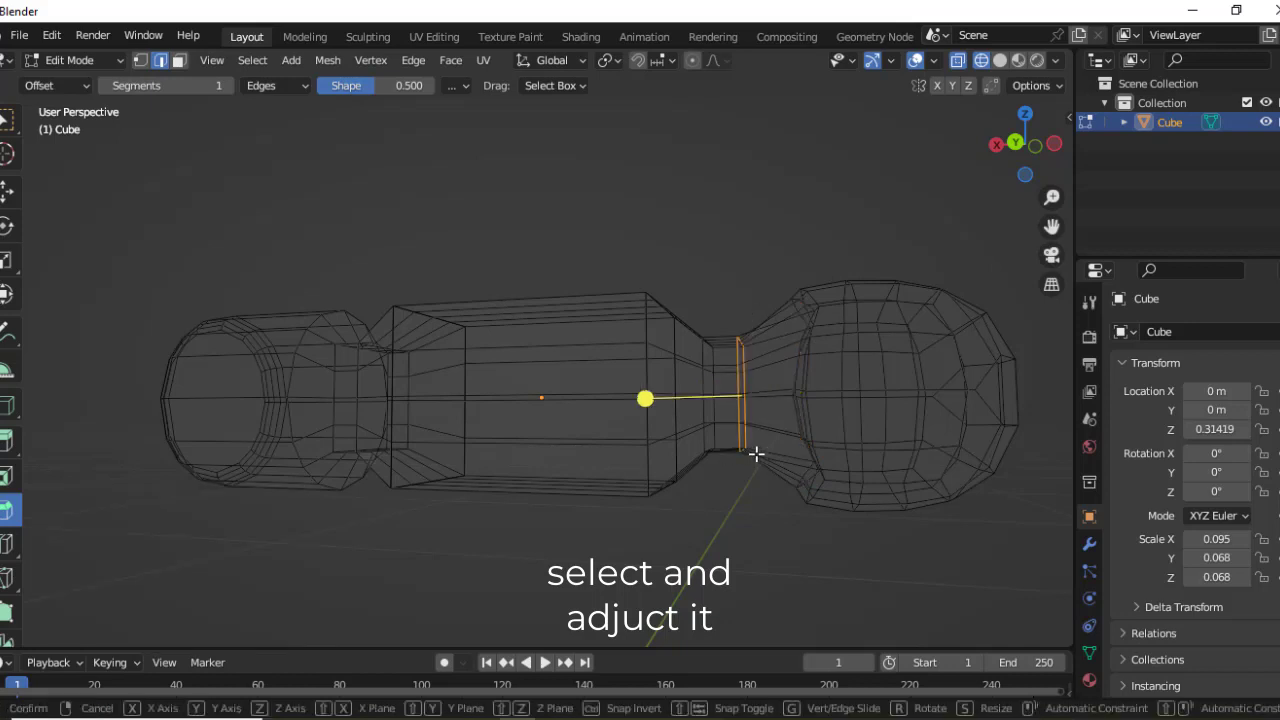
{"action": "key", "text": "g"}
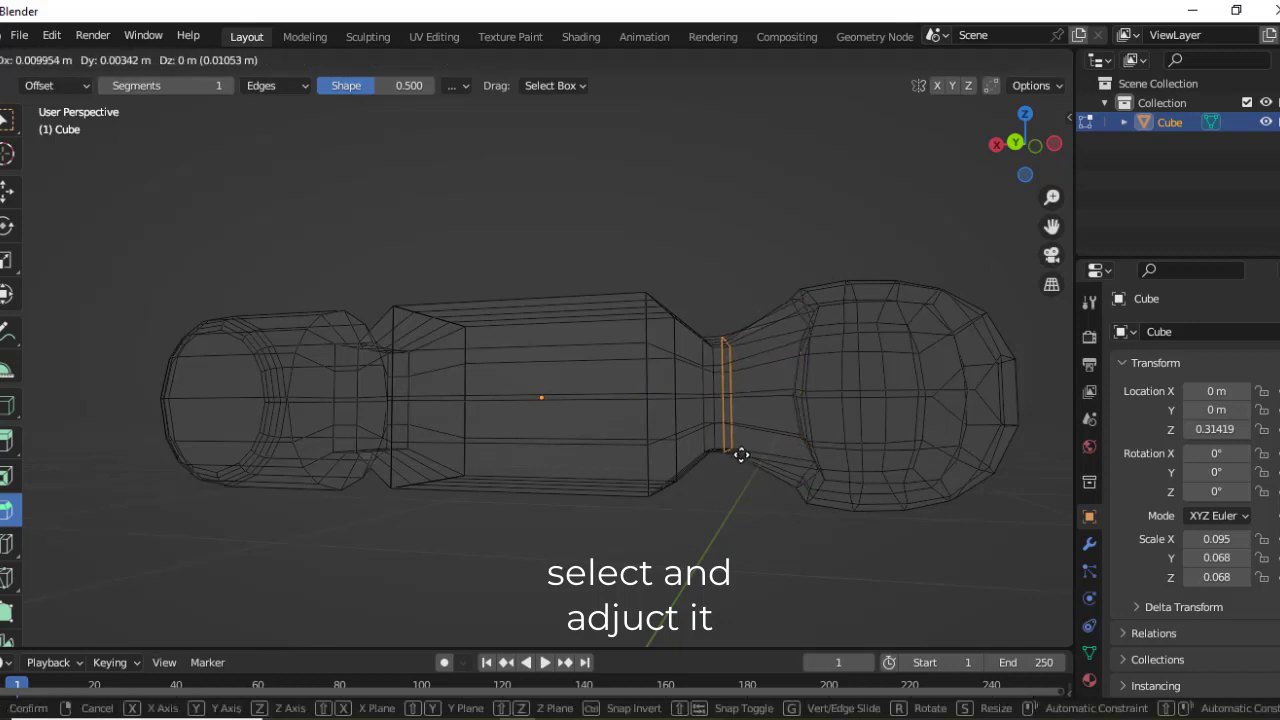
{"action": "left_click", "coordinate": [740, 453]}
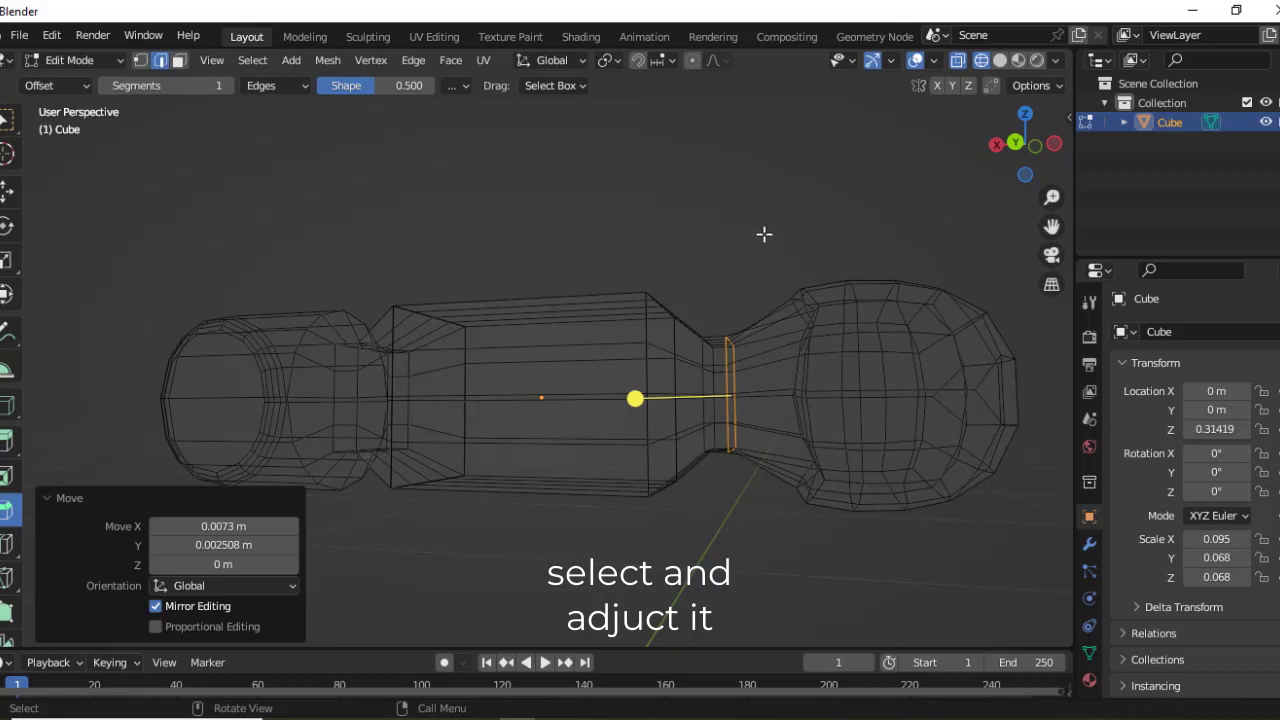
{"action": "mouse_move", "coordinate": [764, 234]}
{"action": "left_mouse_down"}
{"action": "mouse_move", "coordinate": [974, 517]}
{"action": "mouse_move", "coordinate": [1034, 554]}
{"action": "left_mouse_up"}
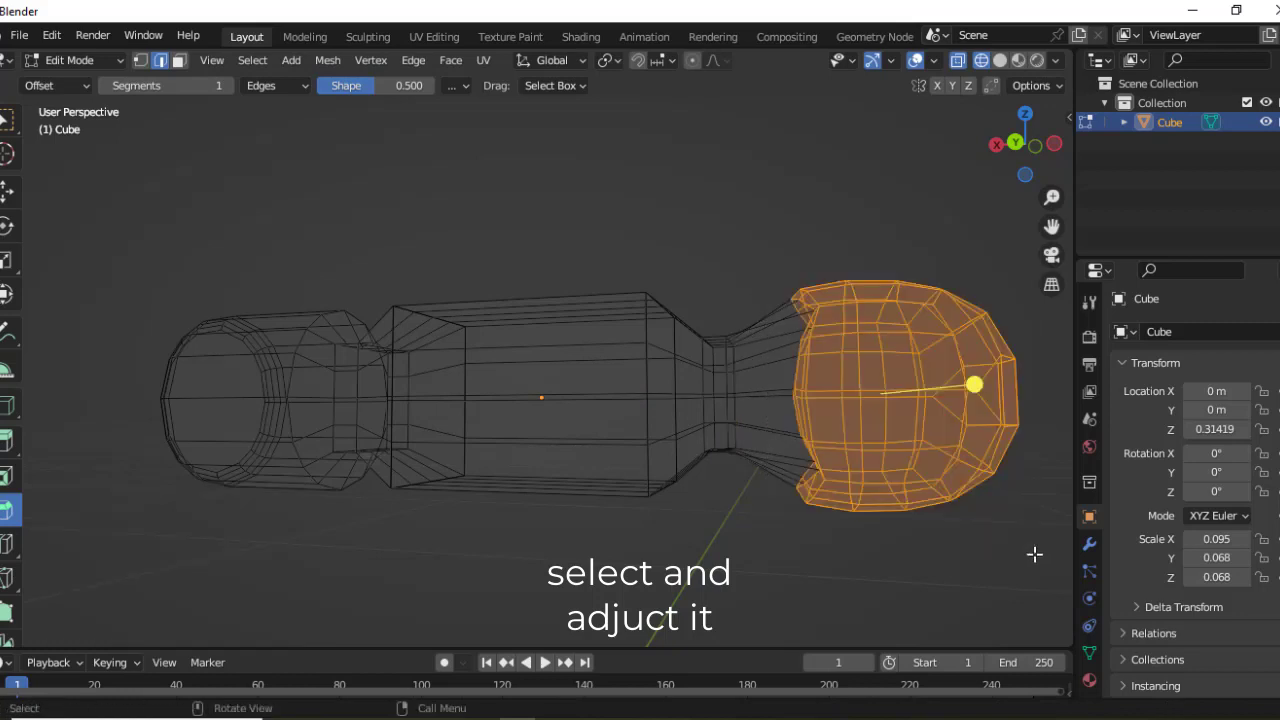
{"action": "key", "text": "g"}
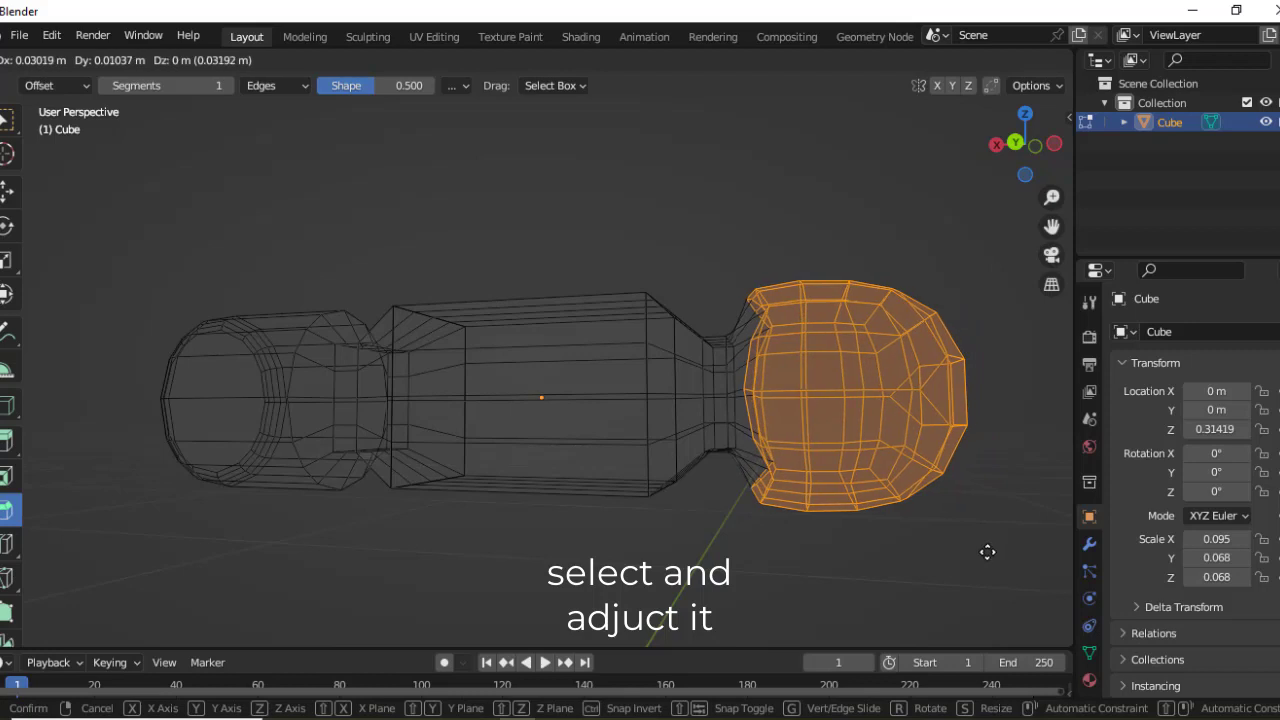
{"action": "left_click", "coordinate": [987, 552]}
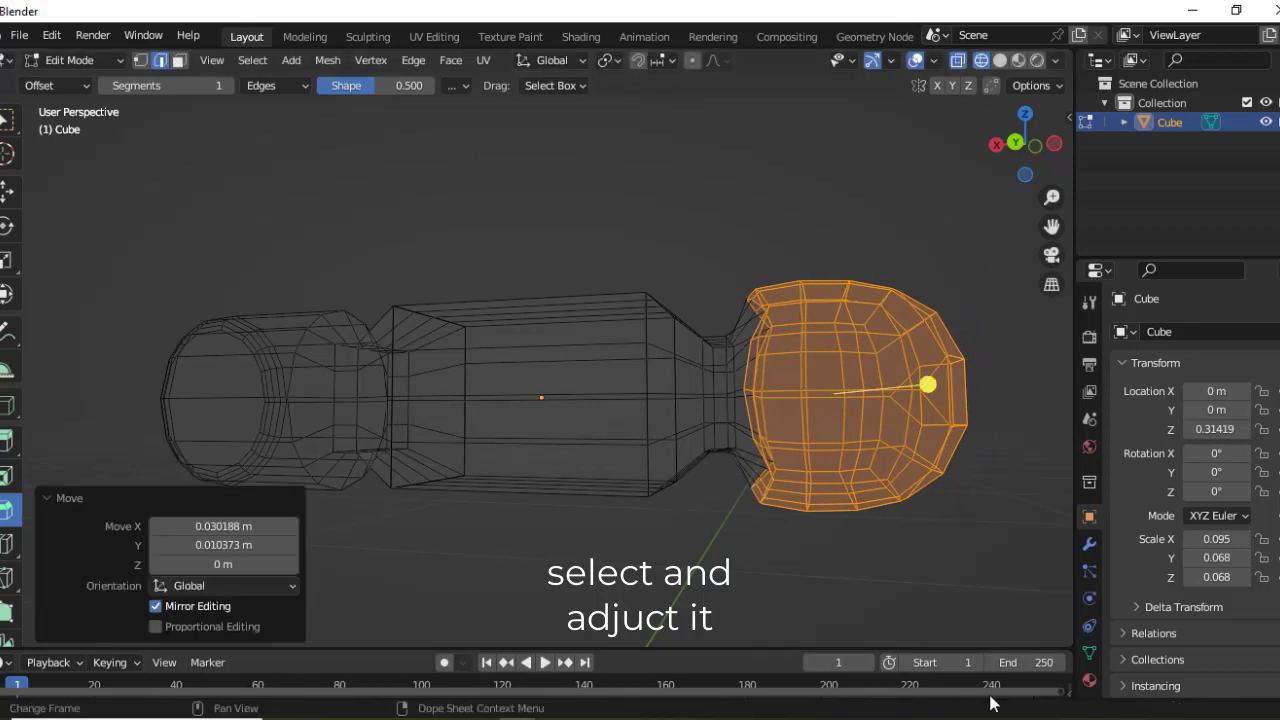
Select the faces at the right bulb's end, cancelling a trial bevel on them.
{"action": "left_click", "coordinate": [812, 610]}
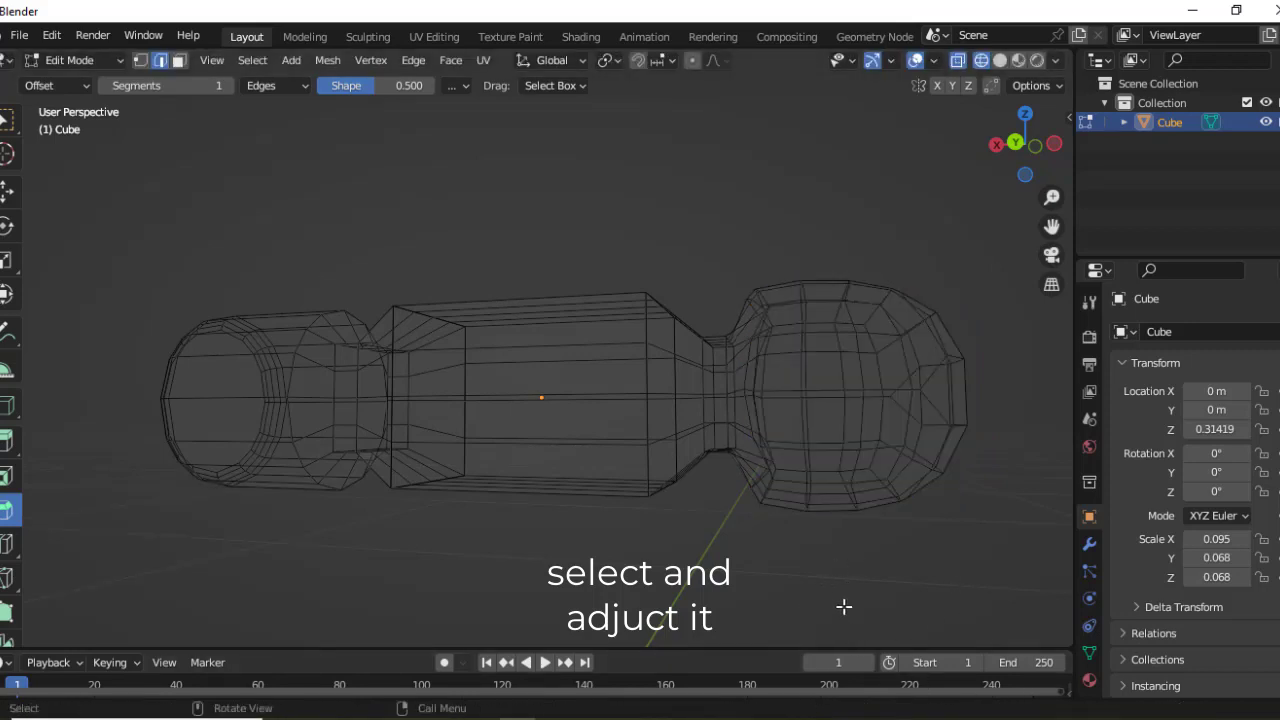
{"action": "left_click_drag", "start_coordinate": [904, 240], "coordinate": [1008, 507]}
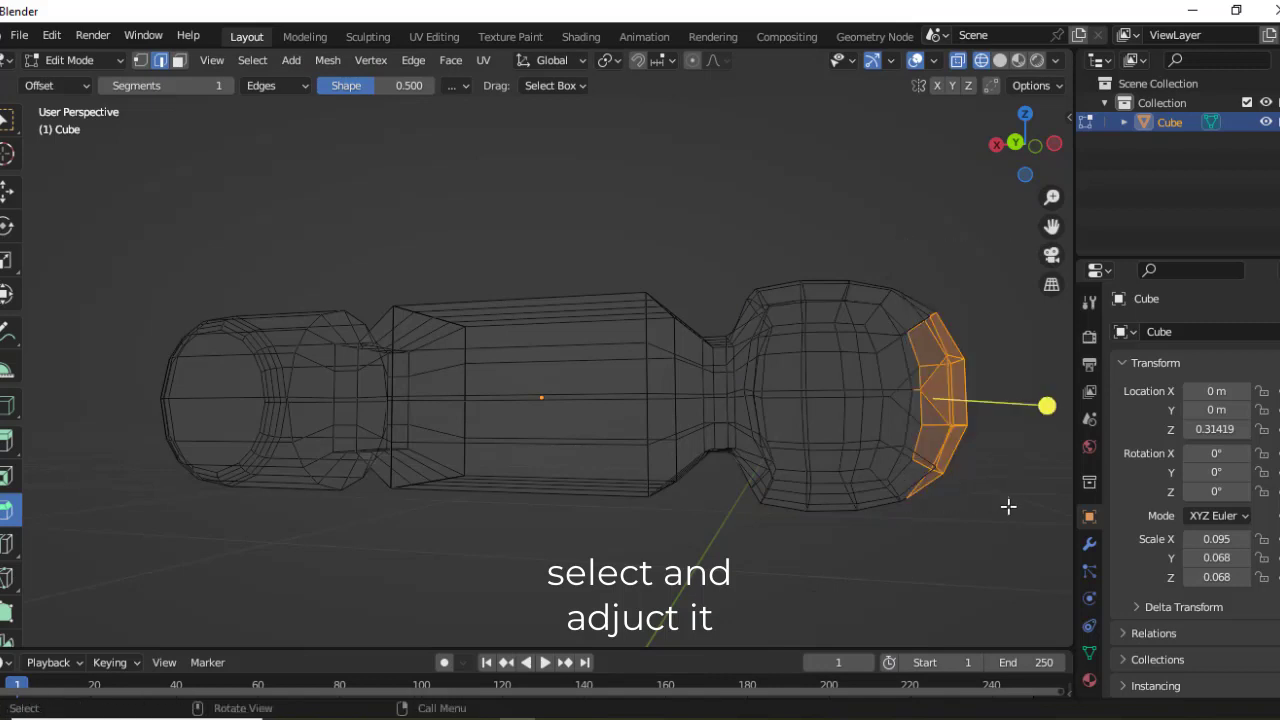
{"action": "left_click", "coordinate": [985, 372]}
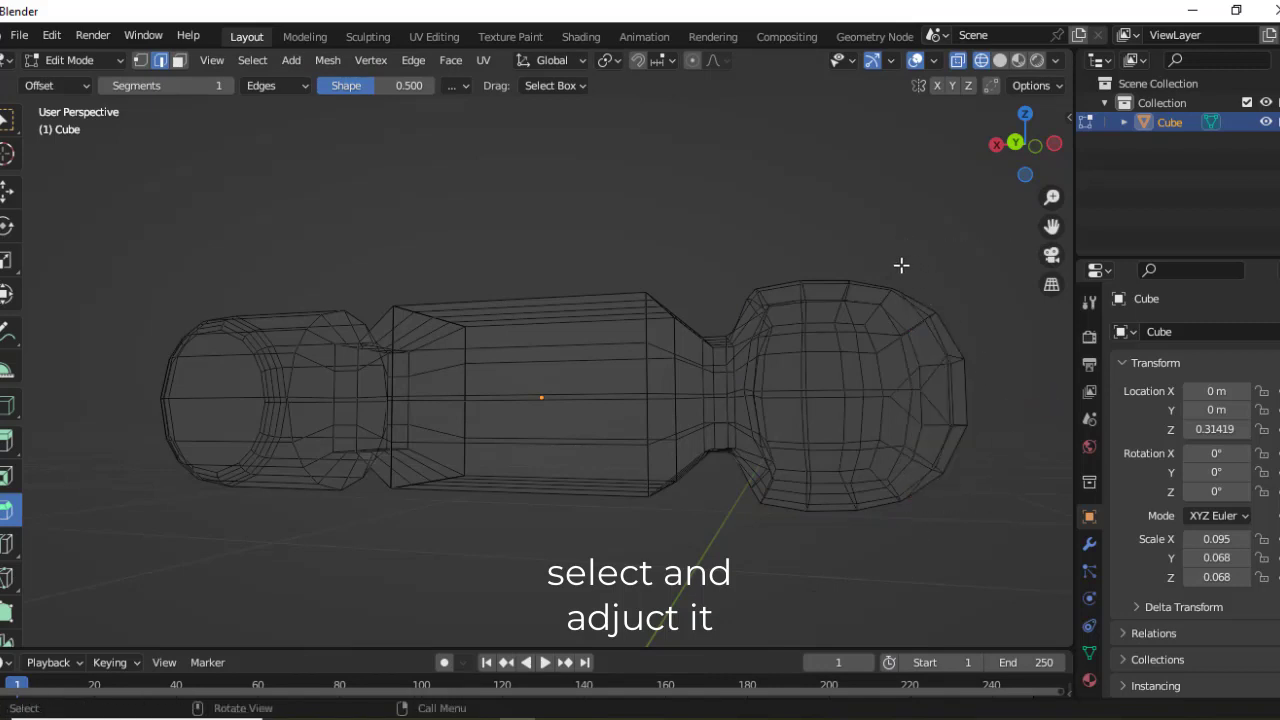
{"action": "left_click_drag", "start_coordinate": [901, 265], "coordinate": [1015, 505]}
{"action": "key", "text": "g"}
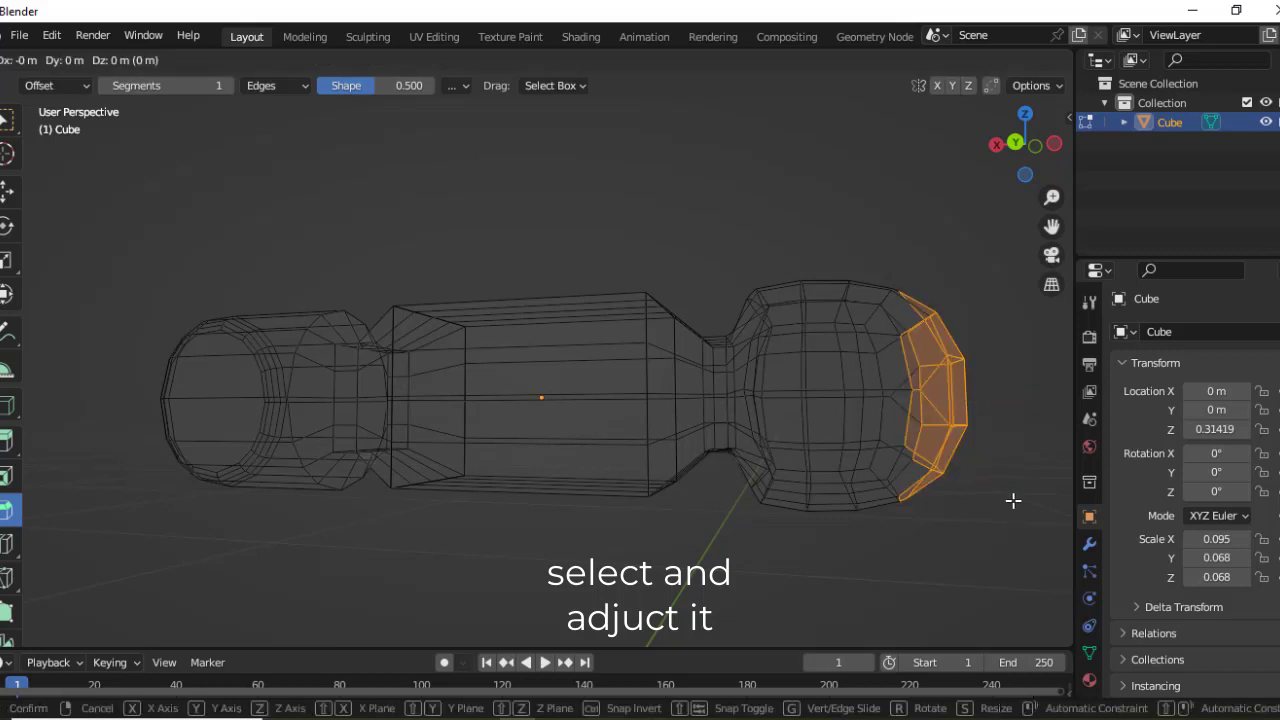
{"action": "left_click", "coordinate": [1013, 500]}
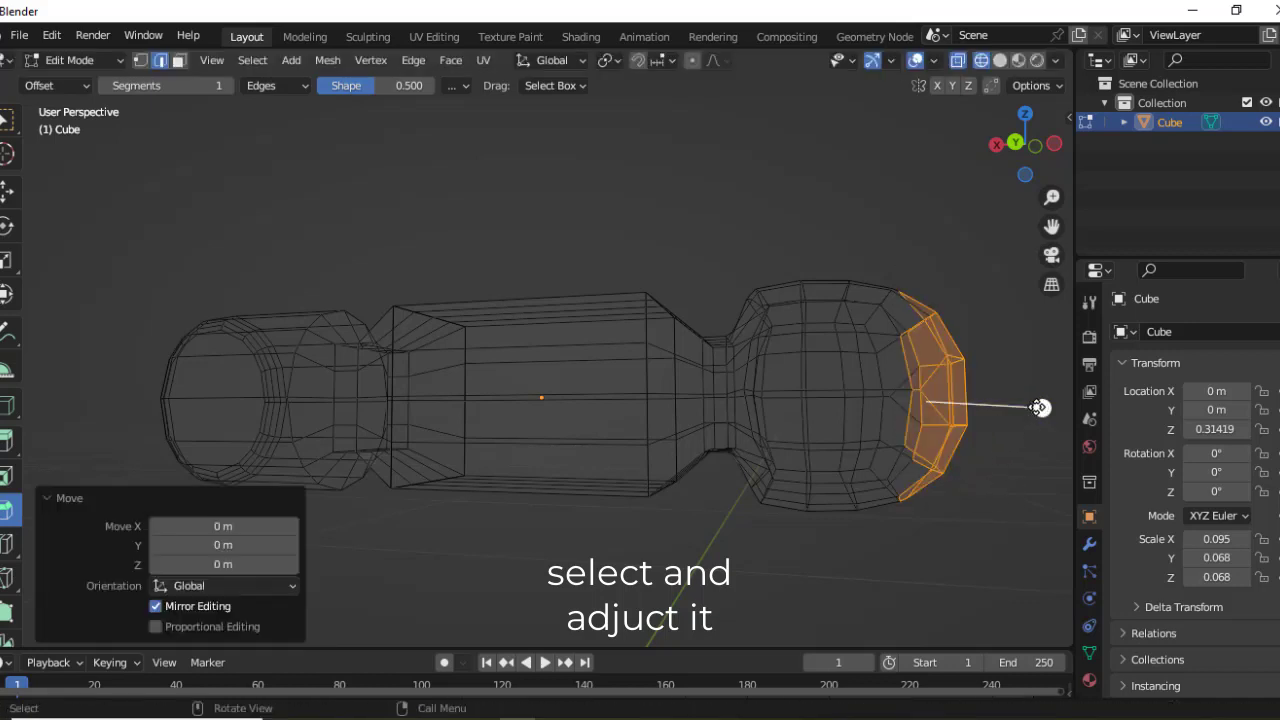
{"action": "left_click_drag", "start_coordinate": [1040, 407], "coordinate": [1022, 407]}
{"action": "right_click", "coordinate": [1016, 401]}
{"action": "left_click", "coordinate": [921, 263]}
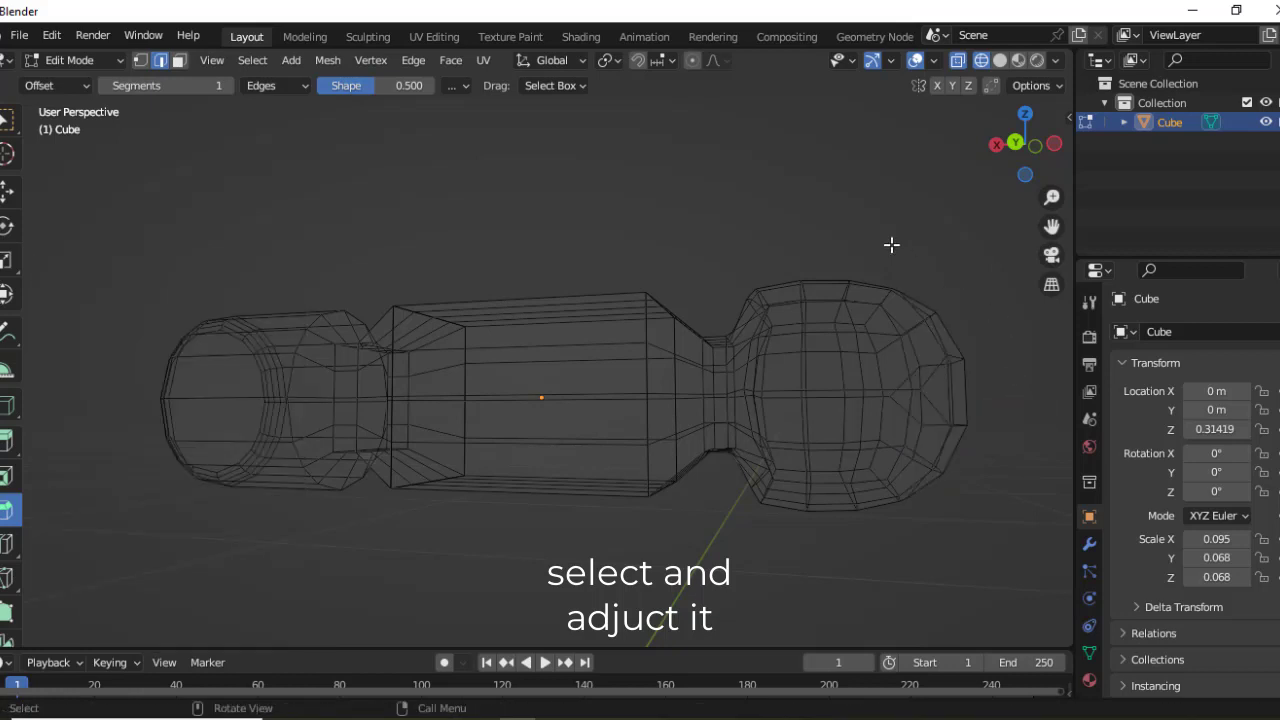
Pull the right bulb's end cap 0.011733 m inward along X.
{"action": "left_click_drag", "start_coordinate": [891, 244], "coordinate": [996, 523]}
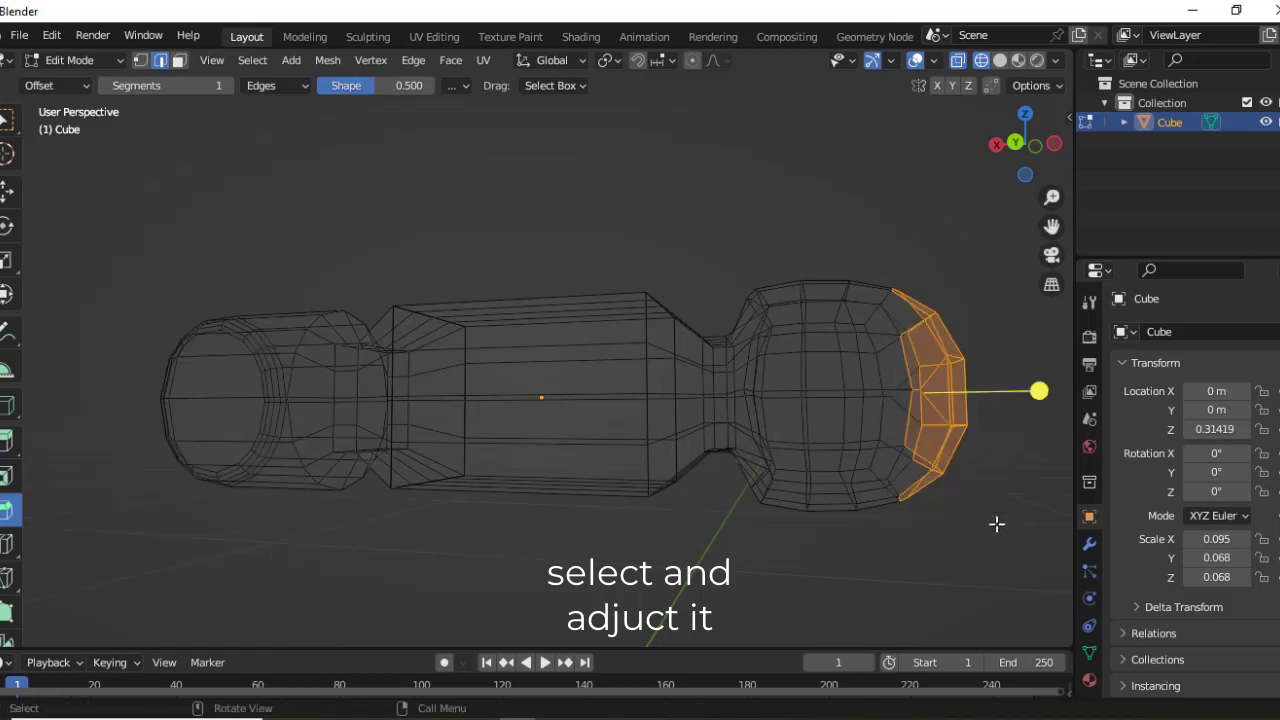
{"action": "key", "text": "g"}
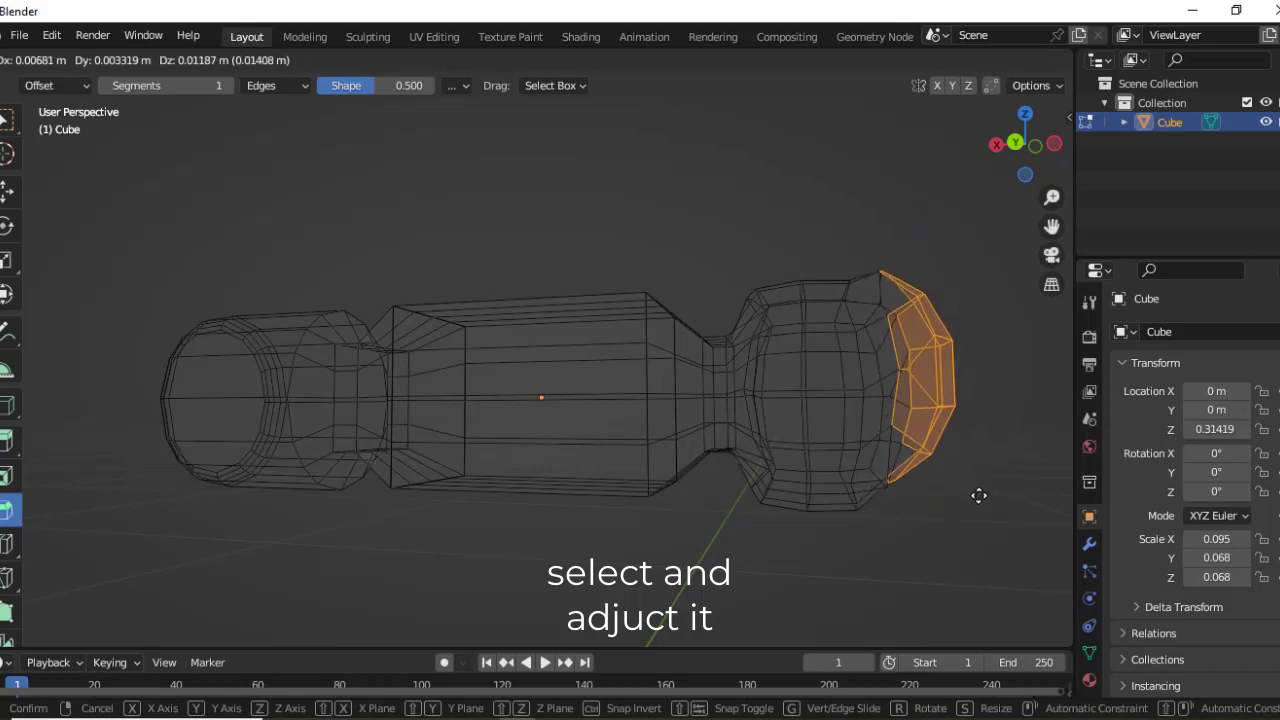
{"action": "key", "text": "x"}
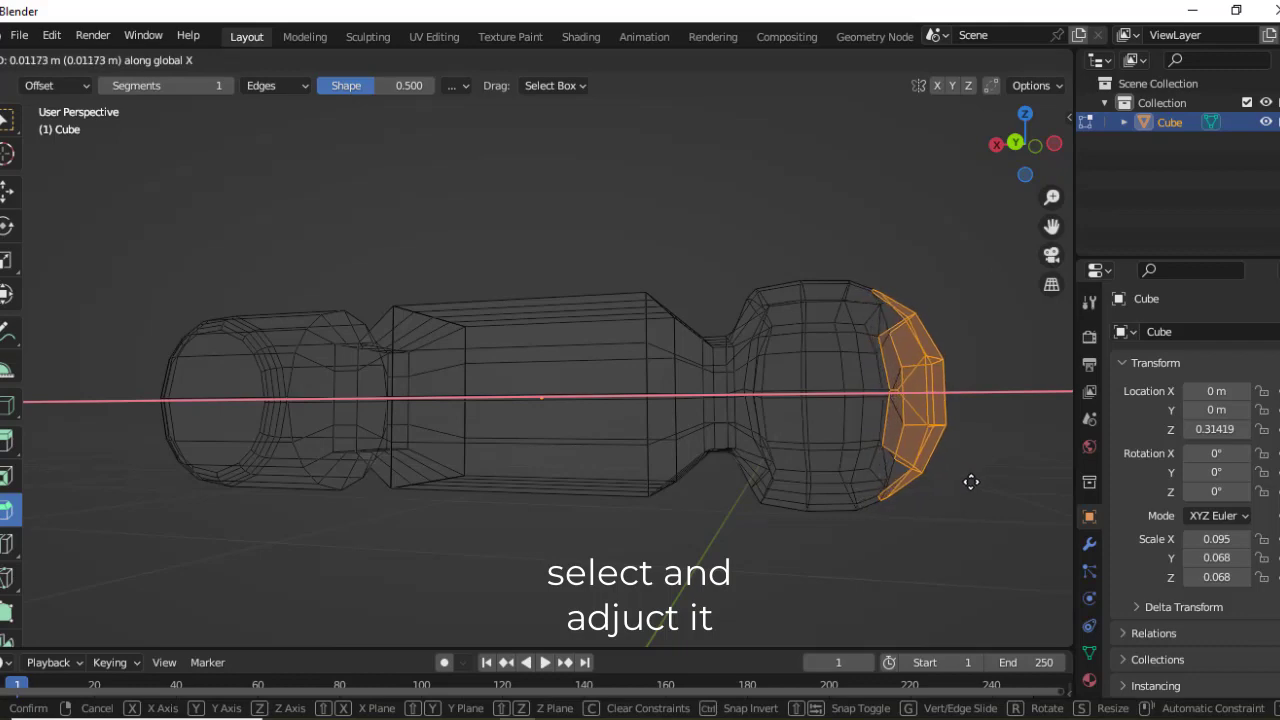
{"action": "left_click", "coordinate": [971, 482]}
Show the mesh in solid shading with nothing selected.
{"action": "mouse_move", "coordinate": [974, 489]}
{"action": "middle_mouse_down"}
{"action": "mouse_move", "coordinate": [983, 451]}
{"action": "mouse_move", "coordinate": [977, 469]}
{"action": "middle_mouse_up"}
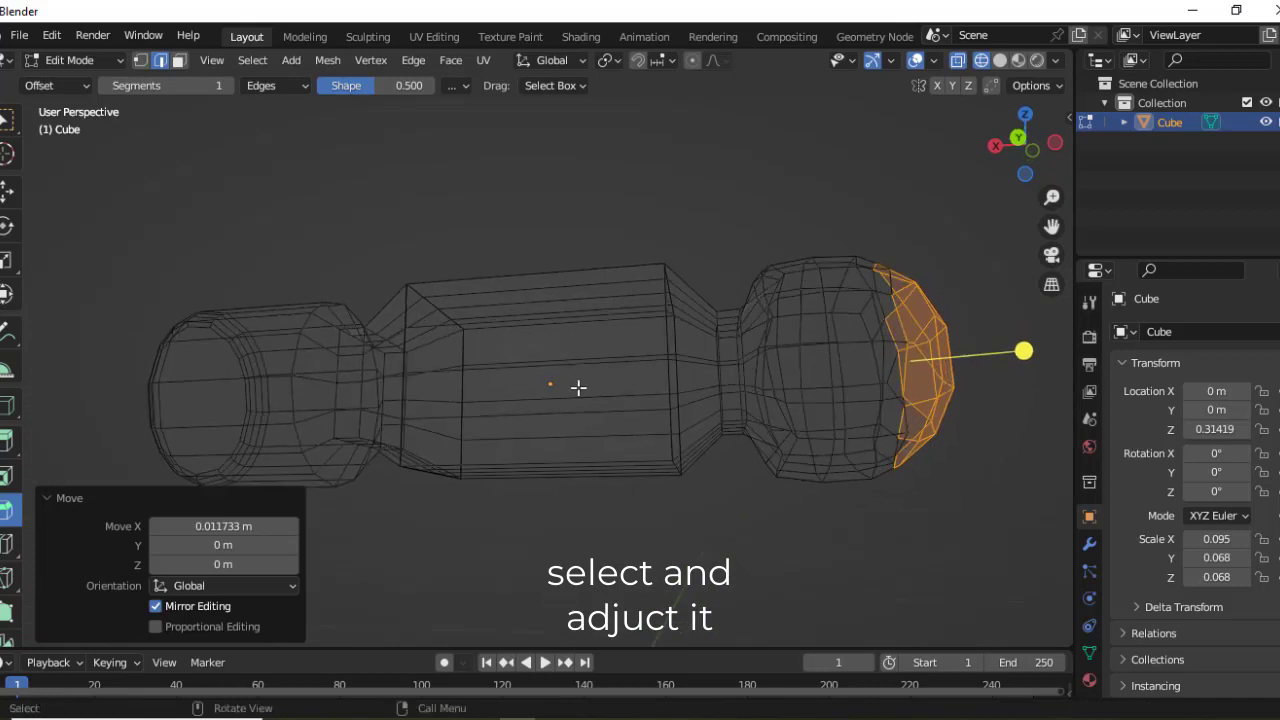
{"action": "mouse_move", "coordinate": [577, 386]}
{"action": "middle_mouse_down"}
{"action": "mouse_move", "coordinate": [629, 486]}
{"action": "mouse_move", "coordinate": [815, 374]}
{"action": "middle_mouse_up"}
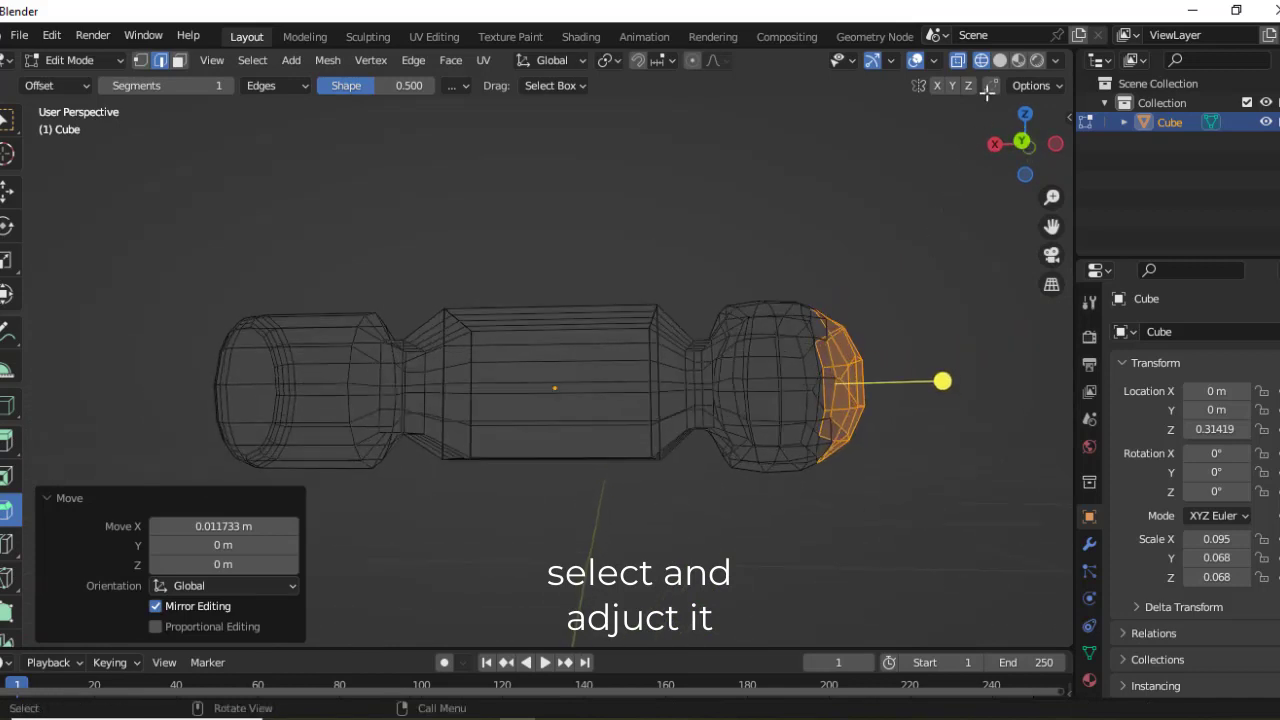
{"action": "left_click", "coordinate": [1000, 62]}
{"action": "left_click", "coordinate": [784, 206]}
{"action": "mouse_move", "coordinate": [777, 223]}
{"action": "middle_mouse_down"}
{"action": "mouse_move", "coordinate": [776, 260]}
{"action": "mouse_move", "coordinate": [731, 300]}
{"action": "mouse_move", "coordinate": [760, 366]}
{"action": "mouse_move", "coordinate": [823, 317]}
{"action": "mouse_move", "coordinate": [782, 294]}
{"action": "mouse_move", "coordinate": [751, 200]}
{"action": "mouse_move", "coordinate": [766, 194]}
{"action": "mouse_move", "coordinate": [826, 291]}
{"action": "mouse_move", "coordinate": [831, 263]}
{"action": "mouse_move", "coordinate": [816, 258]}
{"action": "mouse_move", "coordinate": [751, 251]}
{"action": "mouse_move", "coordinate": [720, 275]}
{"action": "middle_mouse_up"}
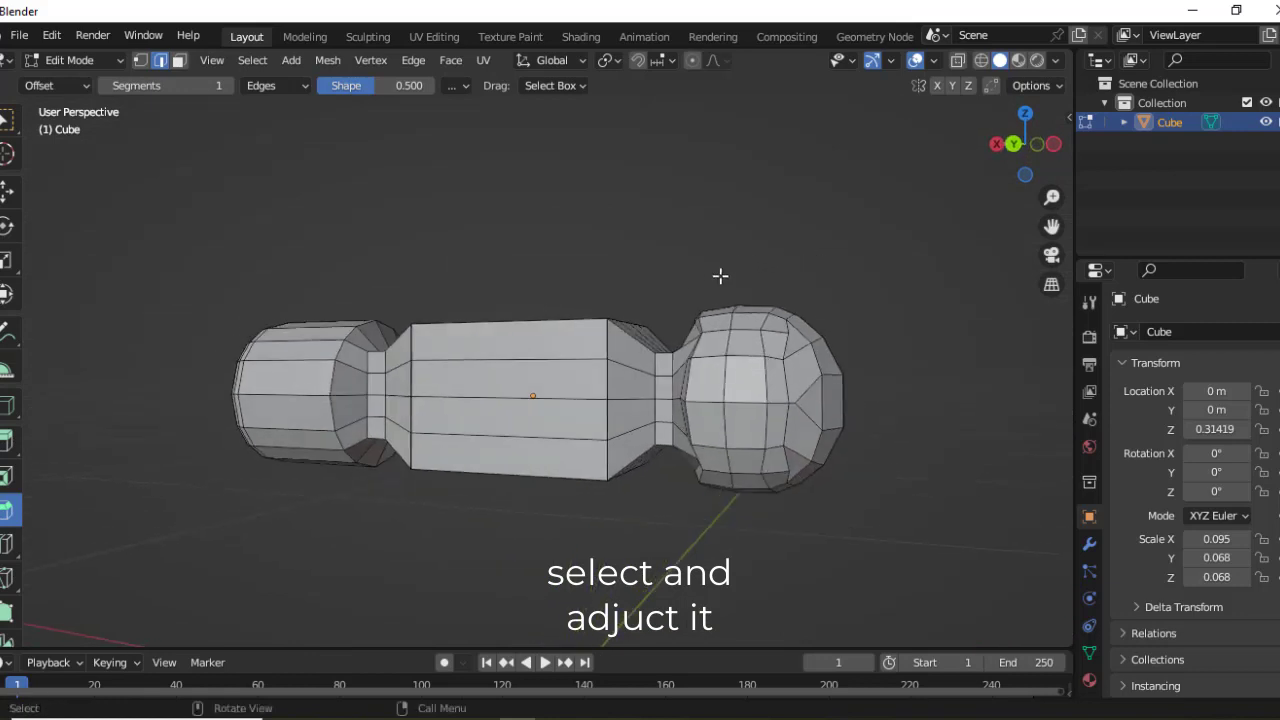
{"action": "left_click_drag", "start_coordinate": [672, 256], "coordinate": [906, 500]}
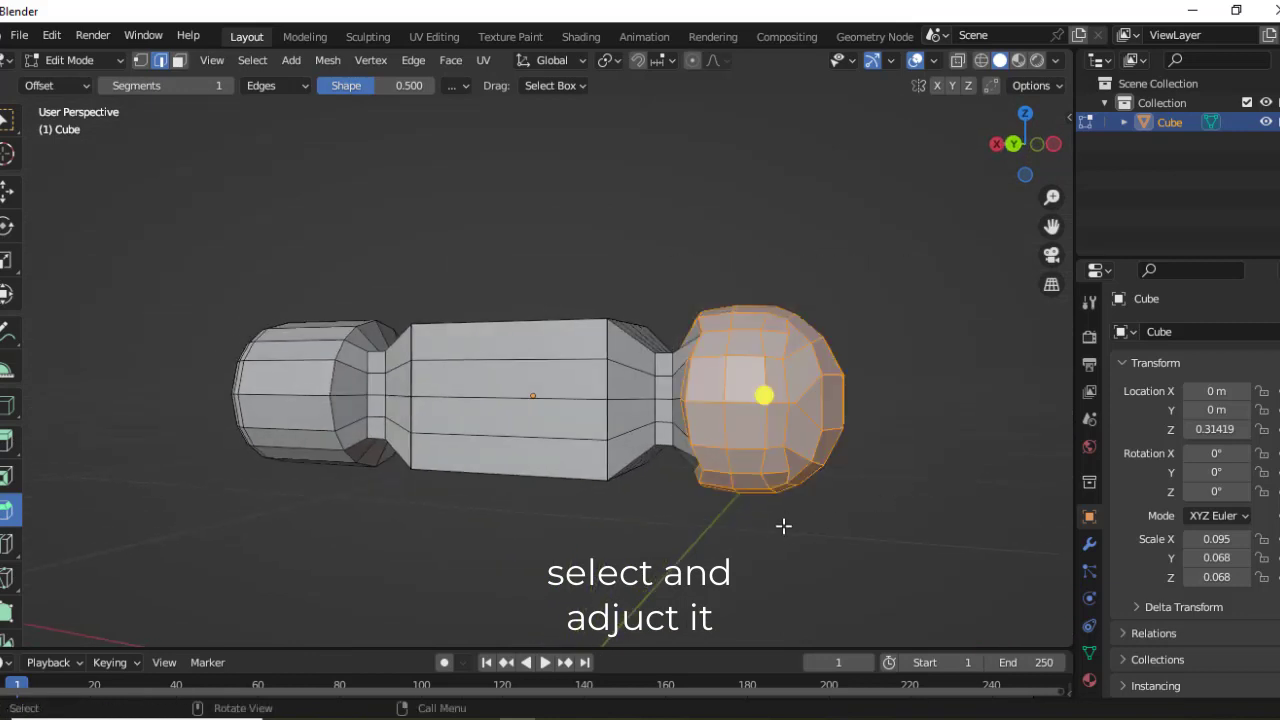
{"action": "middle_click_drag", "start_coordinate": [783, 526], "coordinate": [797, 531]}
{"action": "left_click_drag", "start_coordinate": [697, 273], "coordinate": [877, 557]}
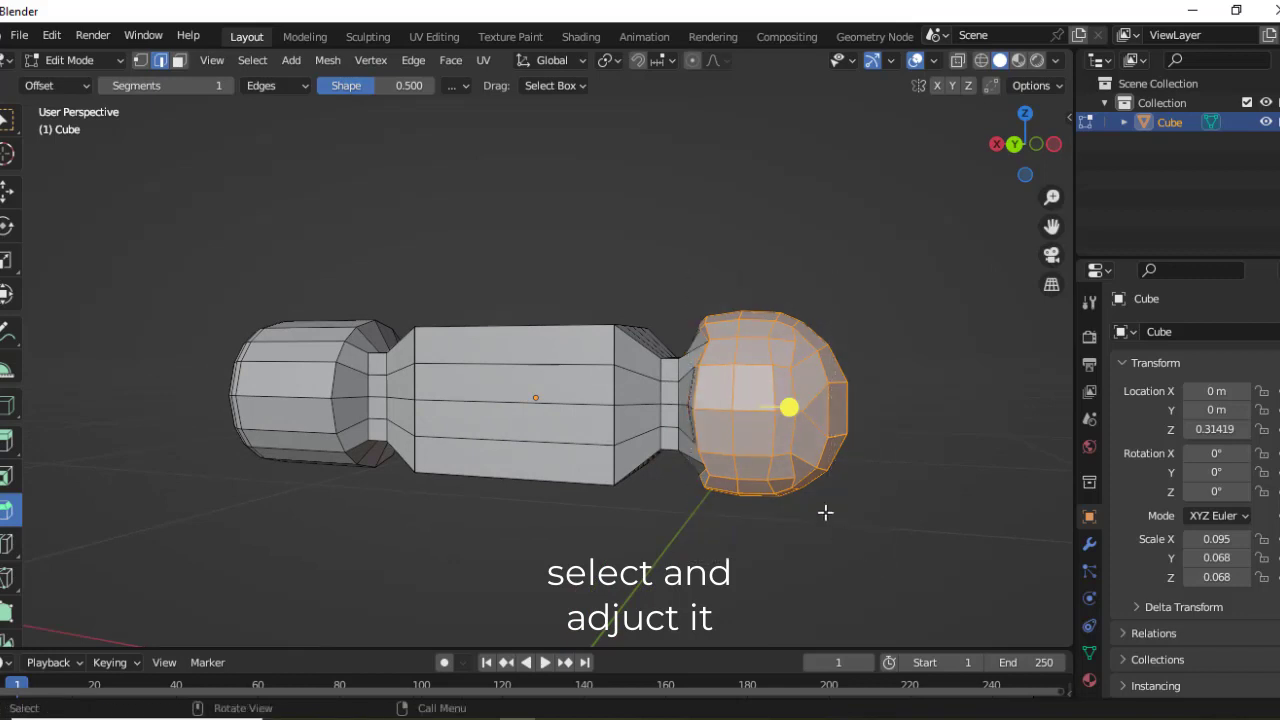
{"action": "key", "text": "s"}
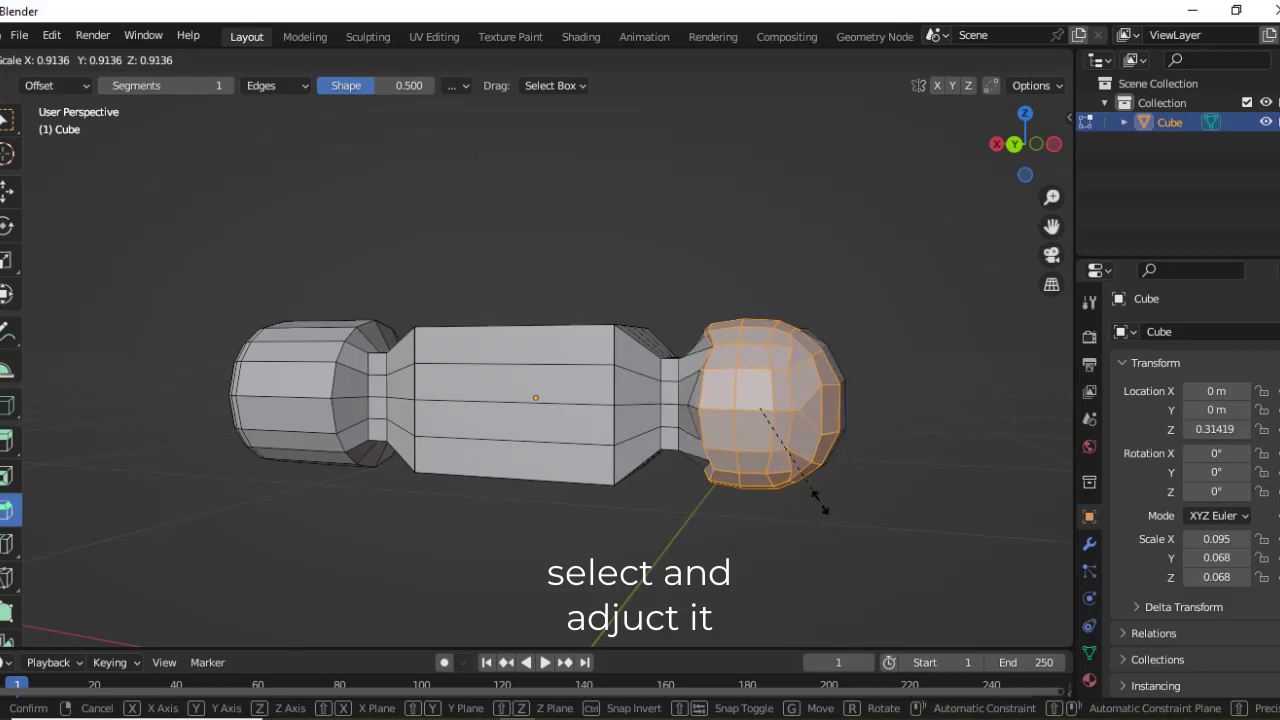
{"action": "left_click", "coordinate": [820, 500]}
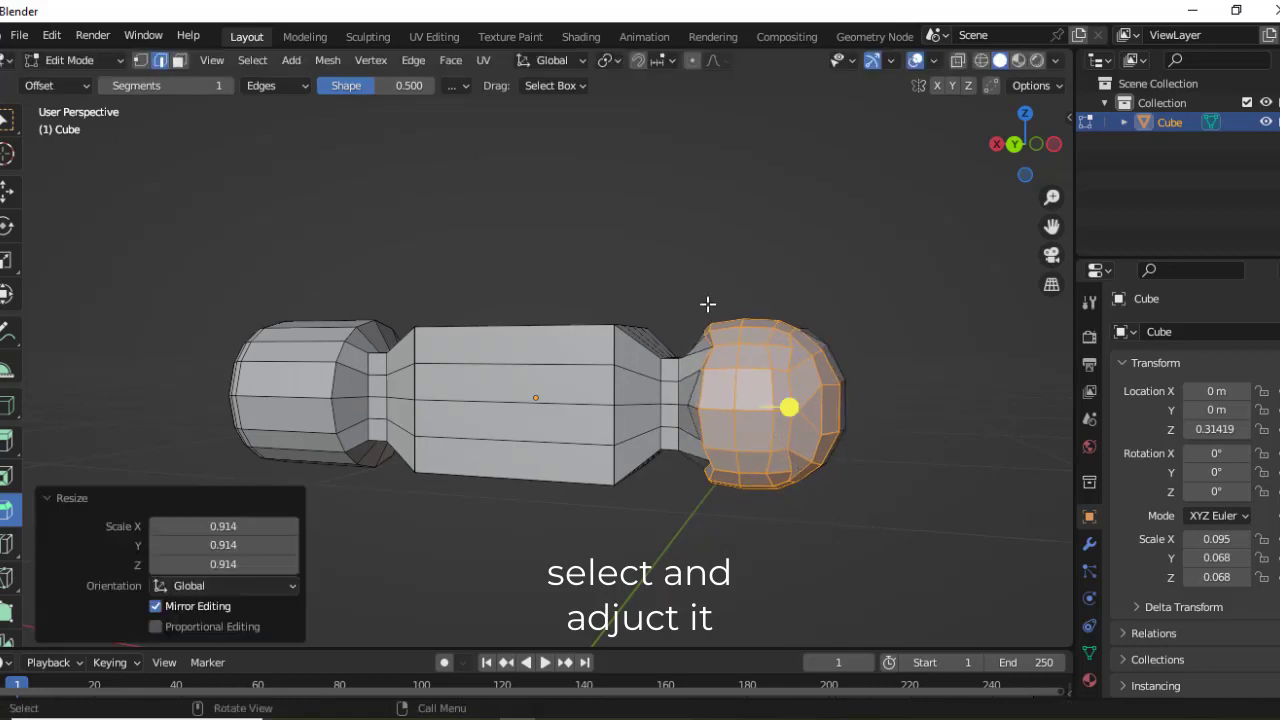
{"action": "key", "text": "g"}
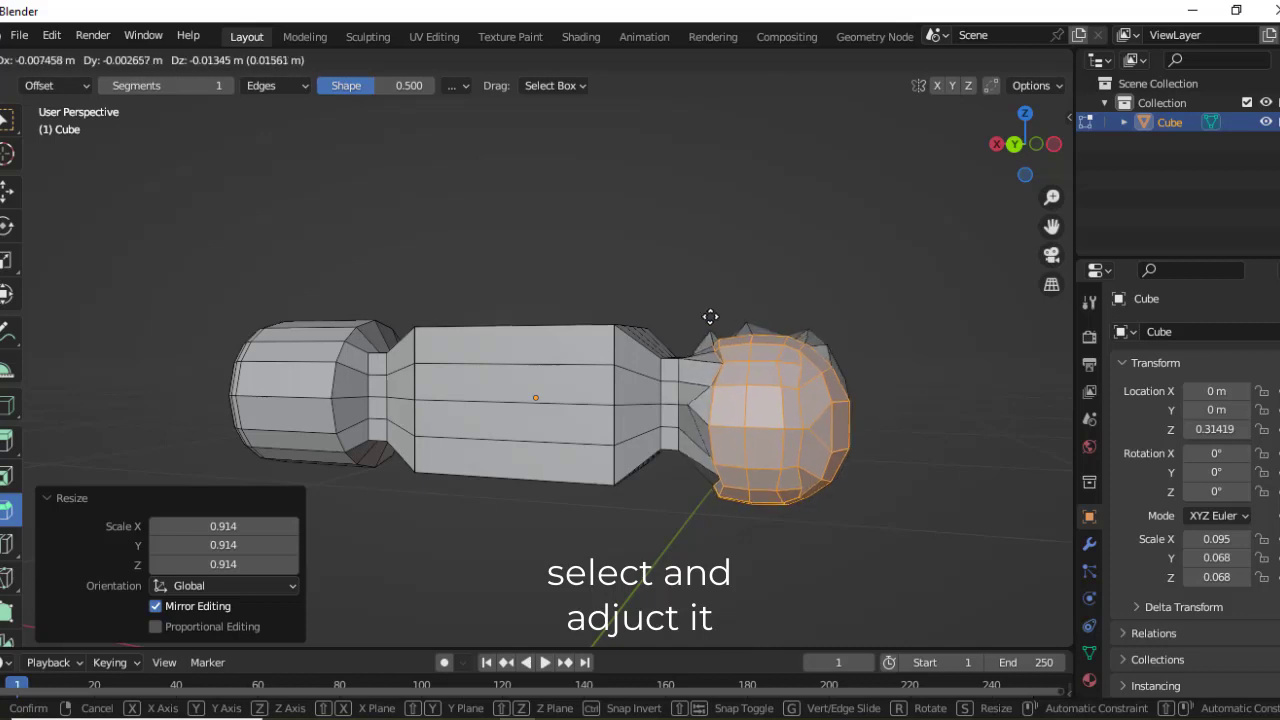
{"action": "key", "text": "x"}
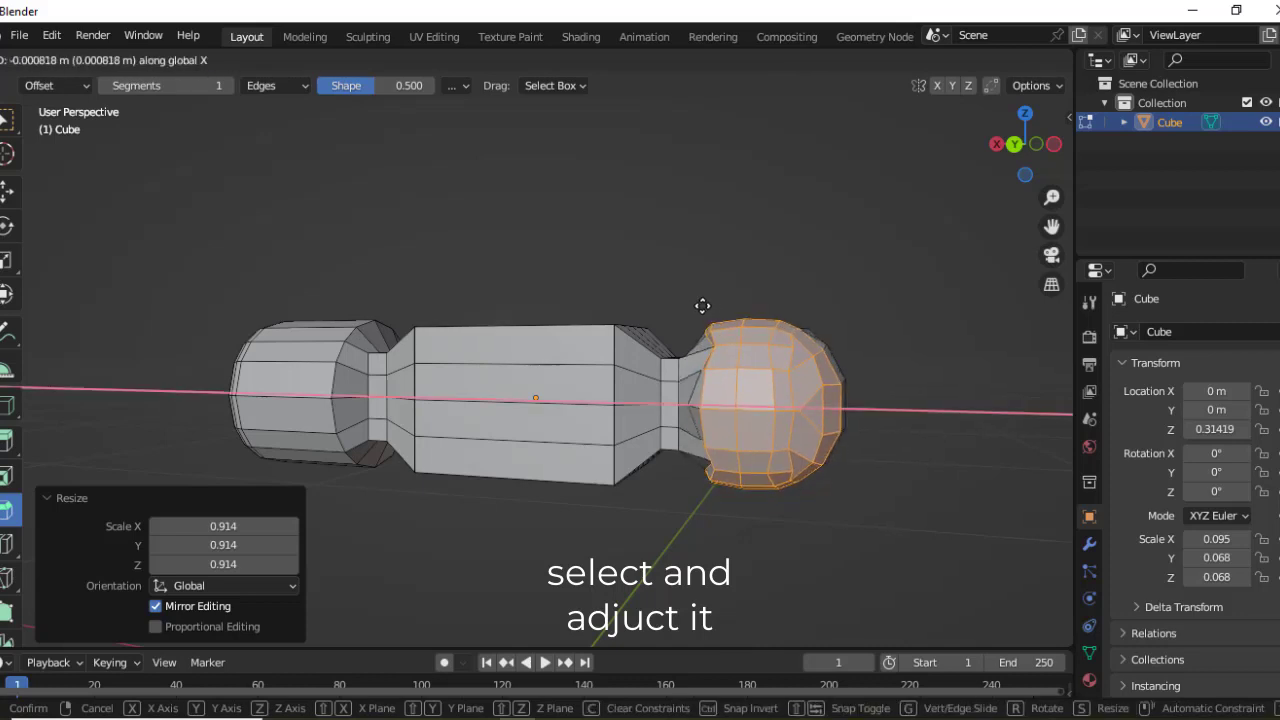
{"action": "left_click", "coordinate": [700, 305]}
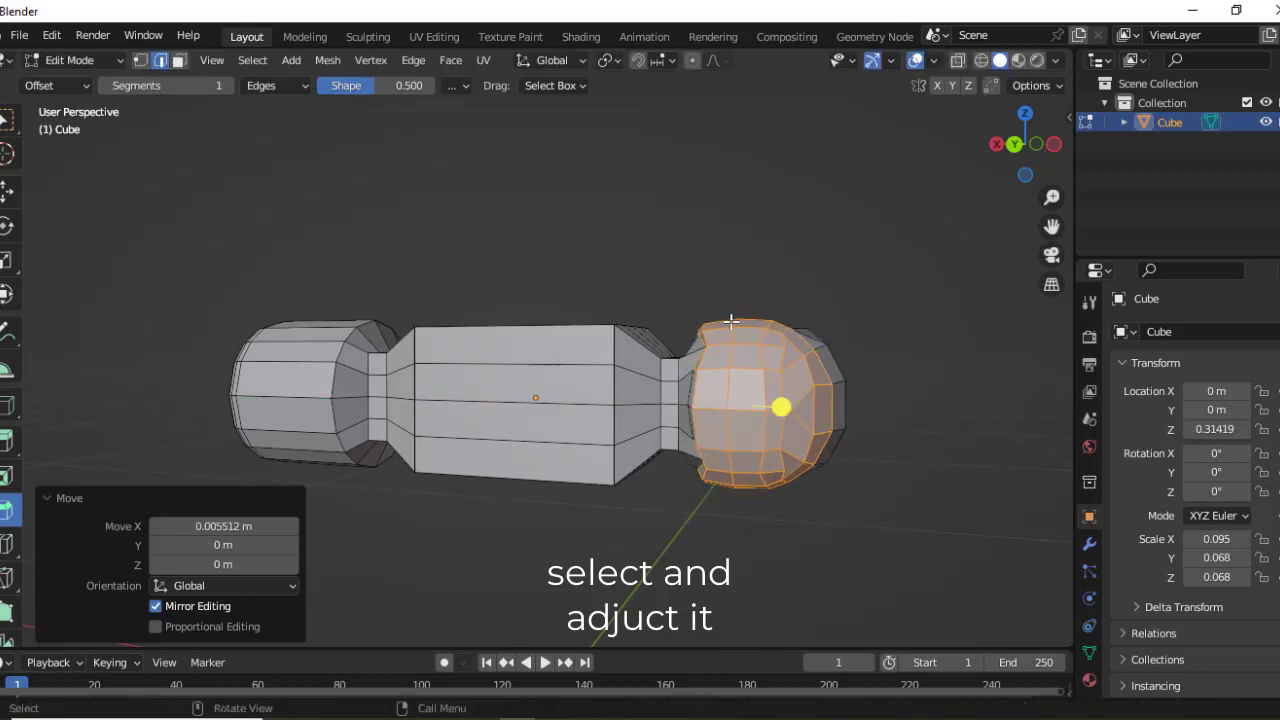
{"action": "key", "text": "ctrl+z"}
{"action": "key", "text": "ctrl+z"}
{"action": "key", "text": "ctrl+z"}
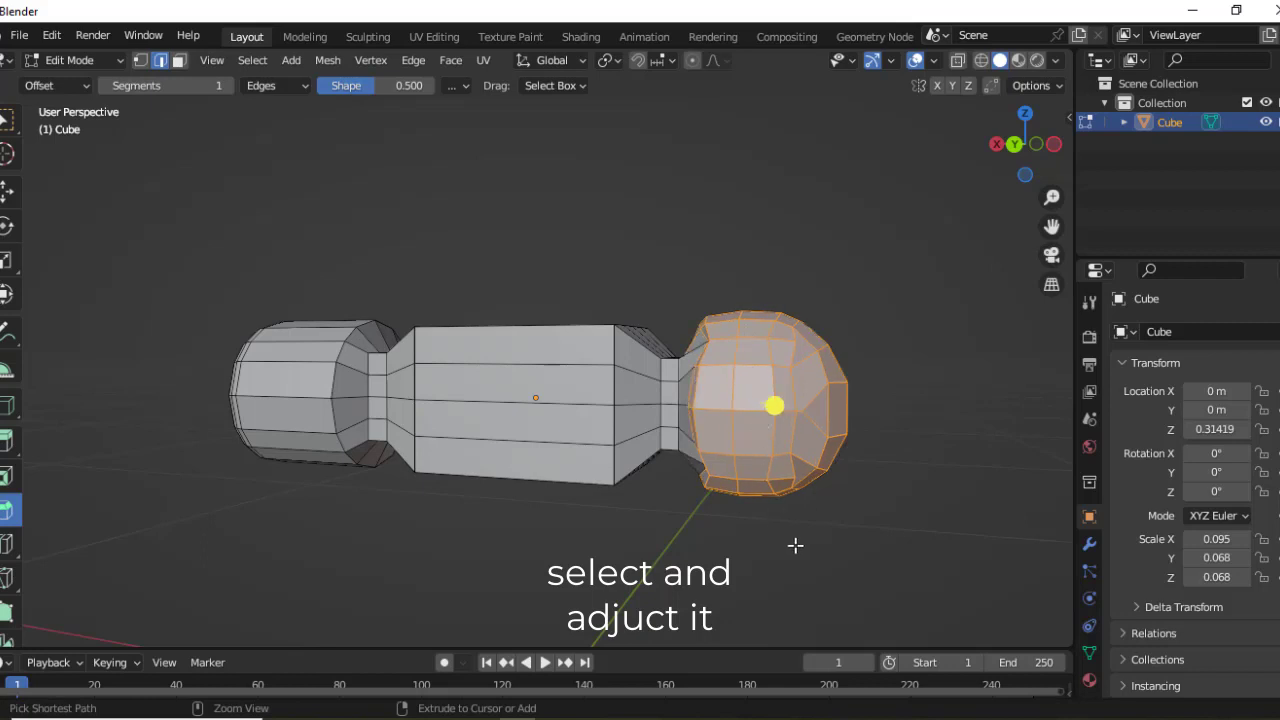
{"action": "key", "text": "ctrl+z"}
{"action": "key", "text": "ctrl+z"}
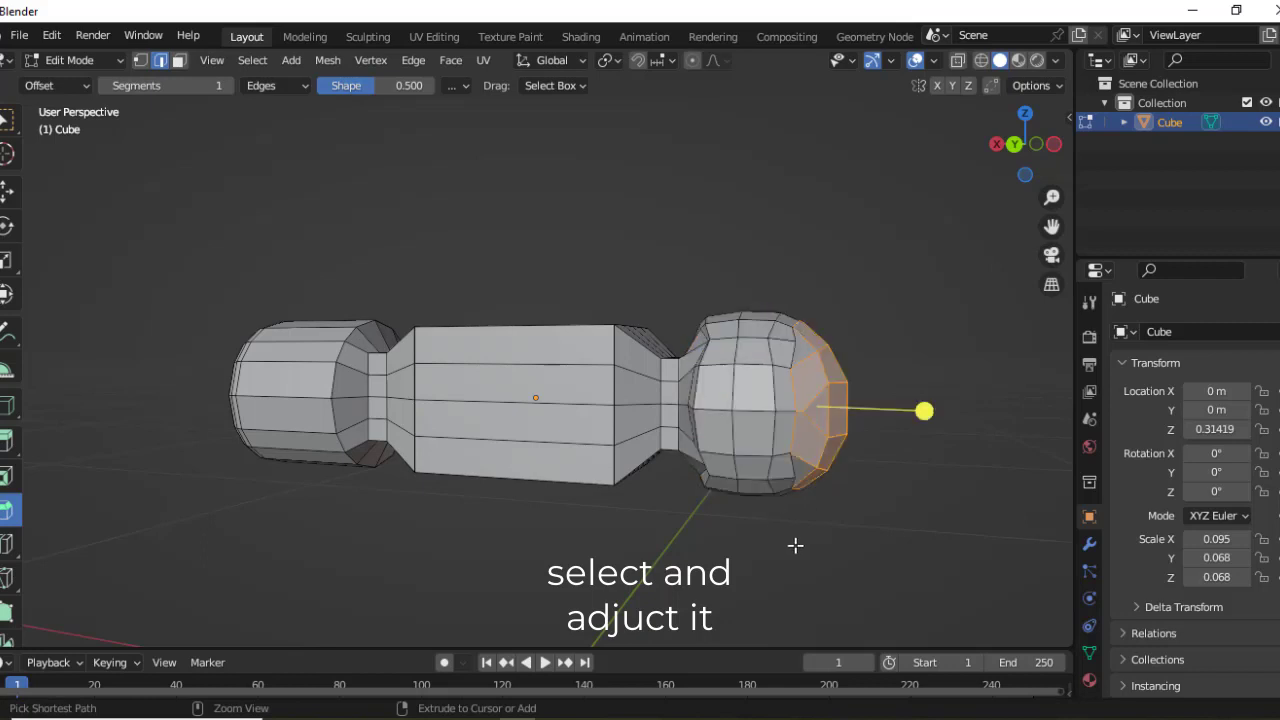
{"action": "key", "text": "ctrl+z"}
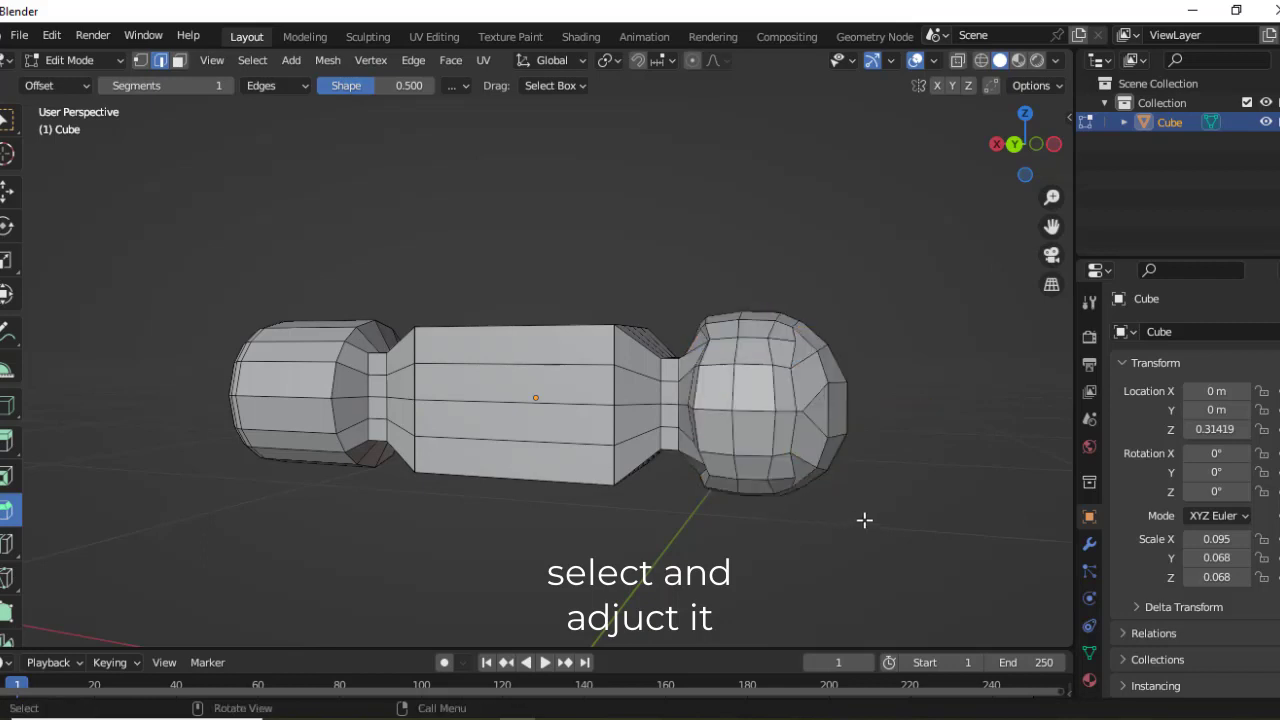
{"action": "mouse_move", "coordinate": [863, 517]}
{"action": "middle_mouse_down"}
{"action": "mouse_move", "coordinate": [589, 526]}
{"action": "mouse_move", "coordinate": [926, 526]}
{"action": "mouse_move", "coordinate": [857, 523]}
{"action": "mouse_move", "coordinate": [871, 500]}
{"action": "middle_mouse_up"}
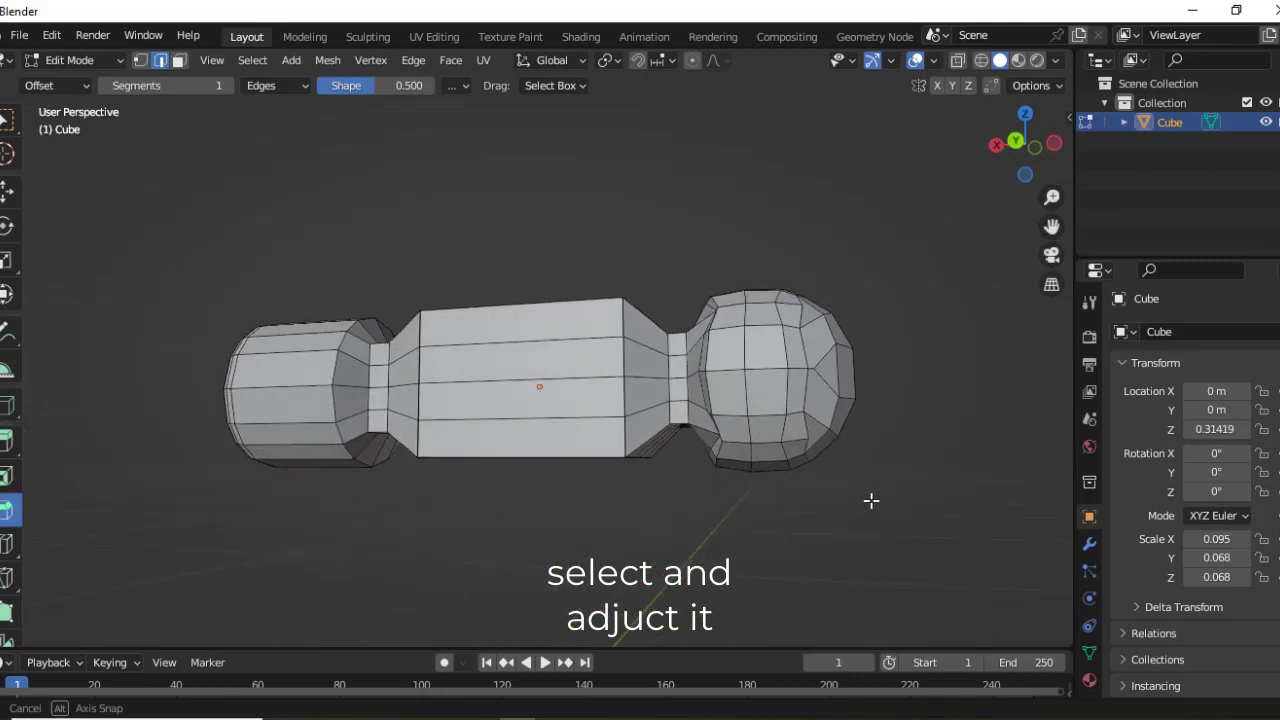
Switch to wireframe Front view and box-select the ball end.
{"action": "left_click", "coordinate": [982, 63]}
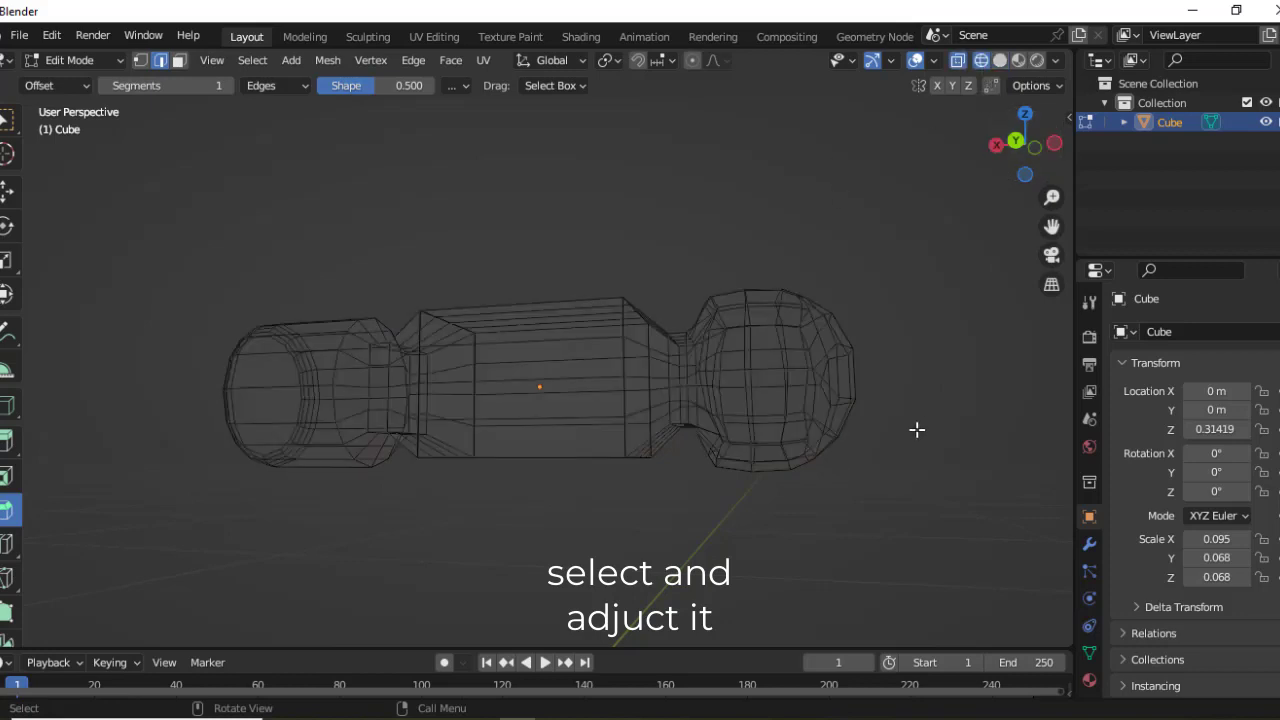
{"action": "key", "text": "grave"}
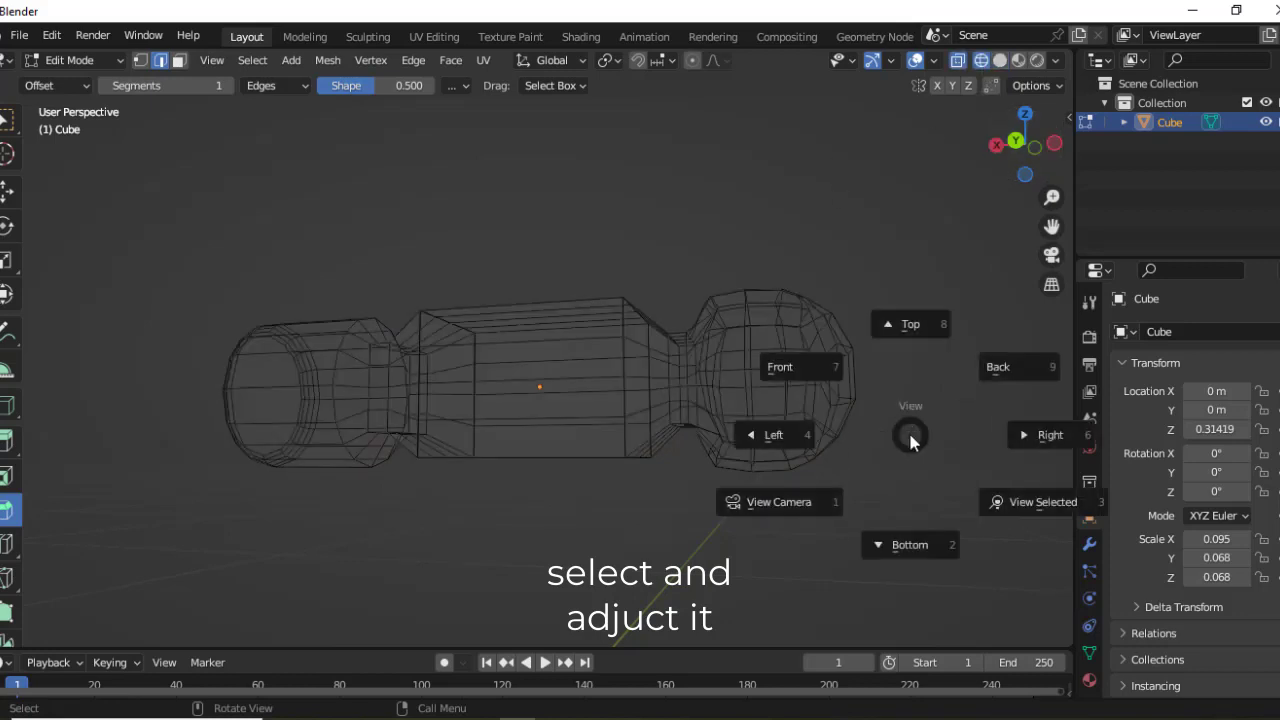
{"action": "left_click", "coordinate": [804, 369]}
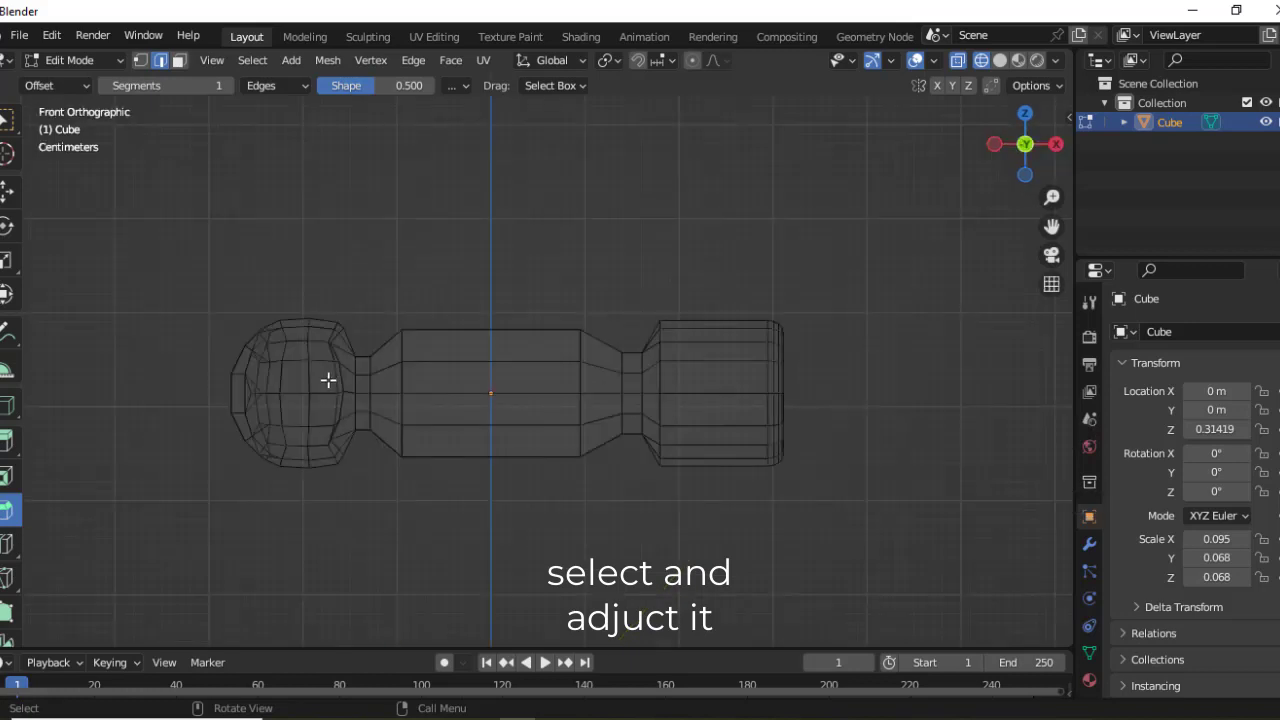
{"action": "mouse_move", "coordinate": [184, 244]}
{"action": "left_mouse_down"}
{"action": "mouse_move", "coordinate": [351, 509]}
{"action": "mouse_move", "coordinate": [369, 502]}
{"action": "mouse_move", "coordinate": [352, 510]}
{"action": "left_mouse_up"}
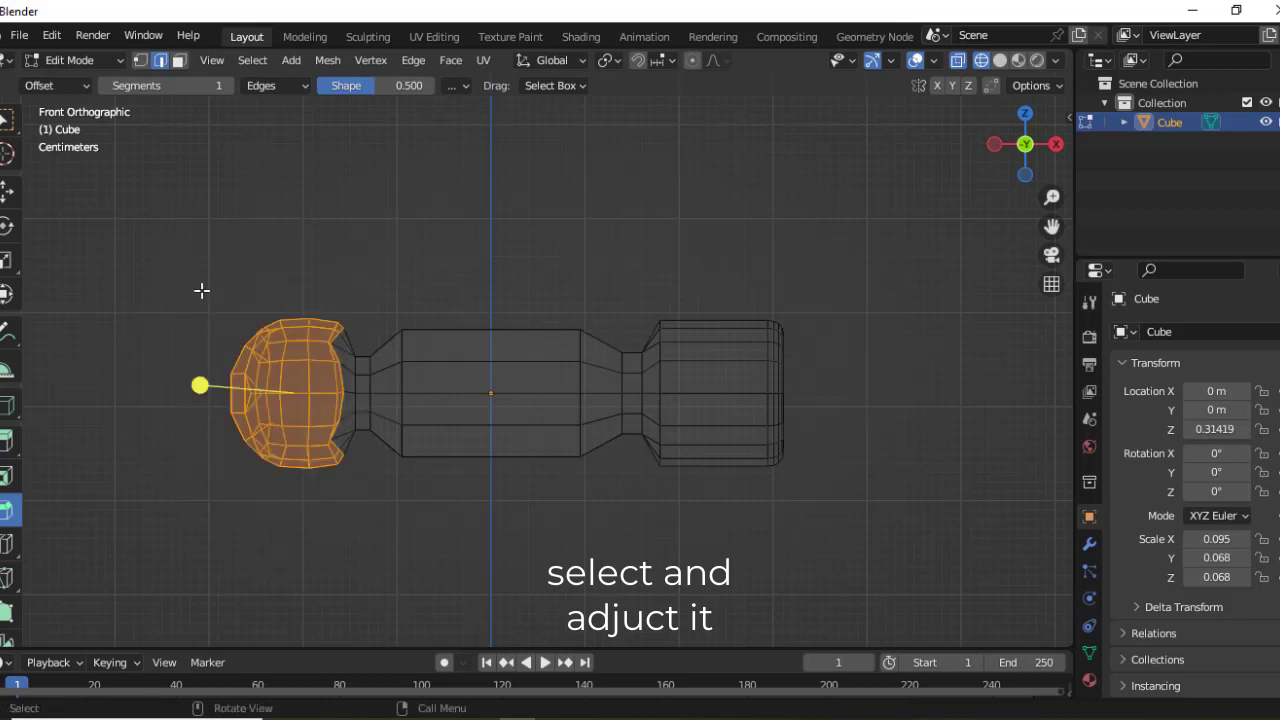
{"action": "mouse_move", "coordinate": [182, 262]}
{"action": "left_mouse_down"}
{"action": "mouse_move", "coordinate": [309, 491]}
{"action": "mouse_move", "coordinate": [364, 517]}
{"action": "left_mouse_up"}
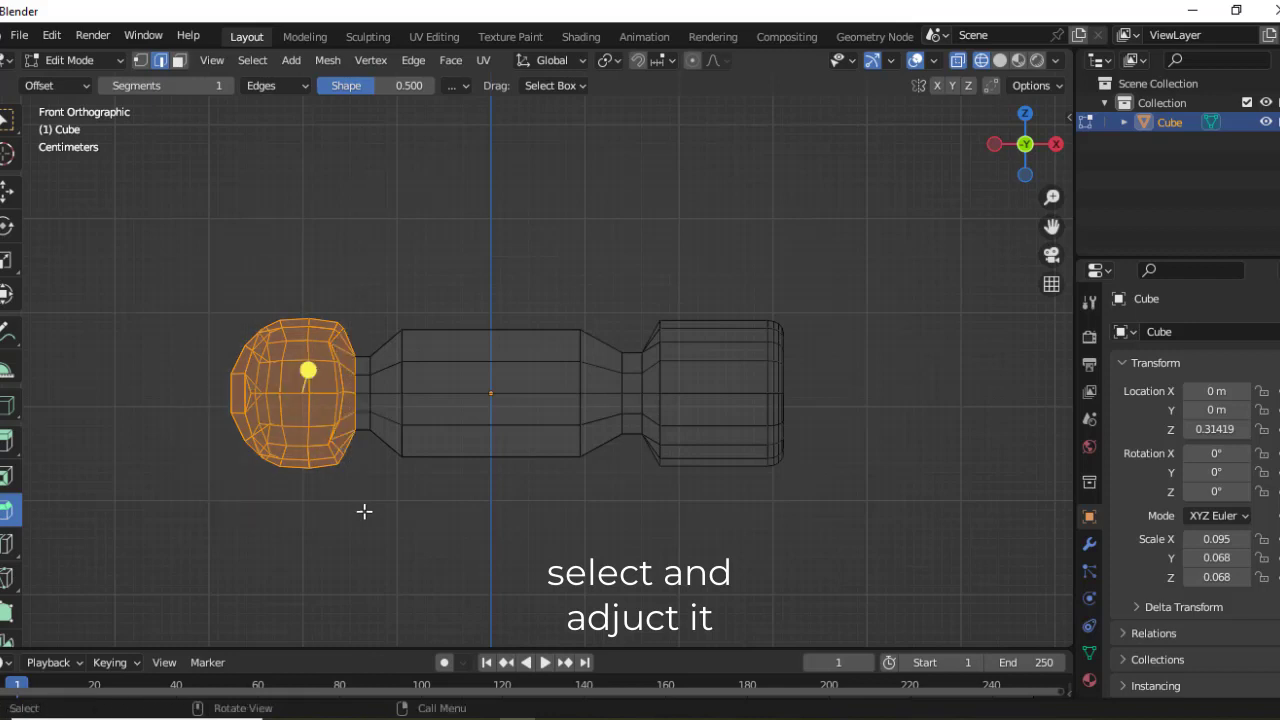
Shrink the ball end to 0.928 and nudge it 0.003105 m along X.
{"action": "key", "text": "s"}
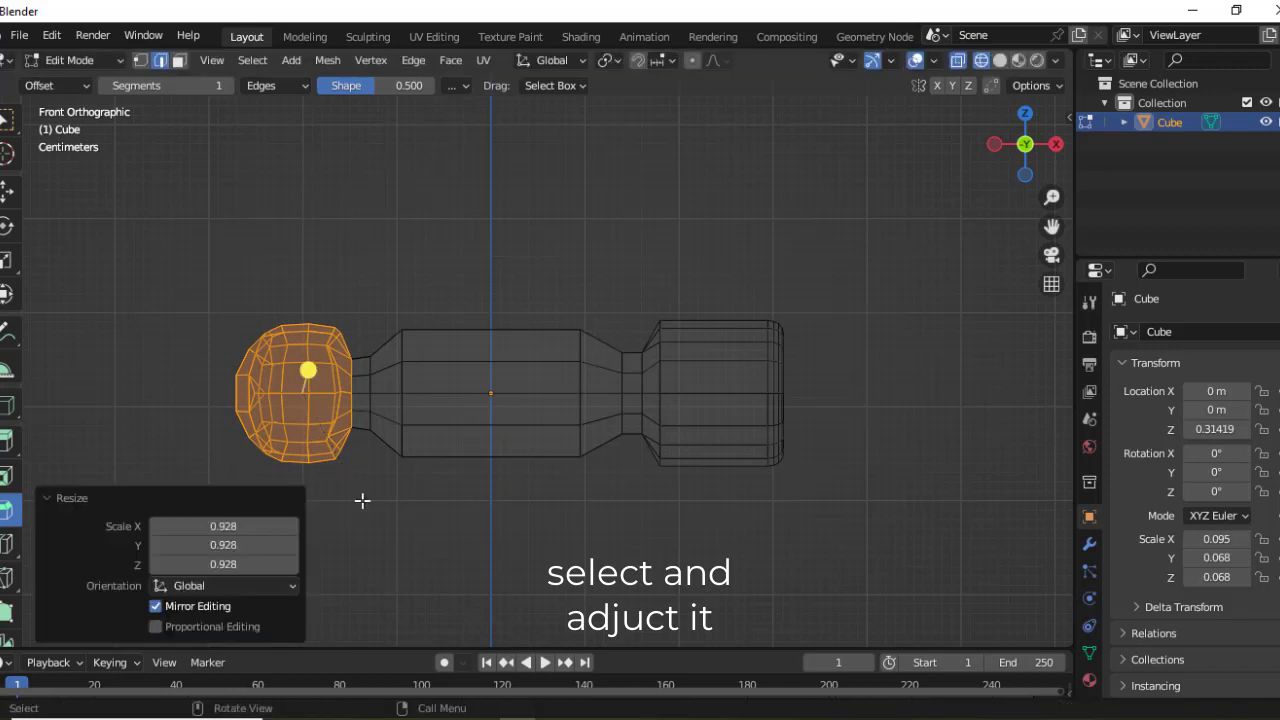
{"action": "key", "text": "g"}
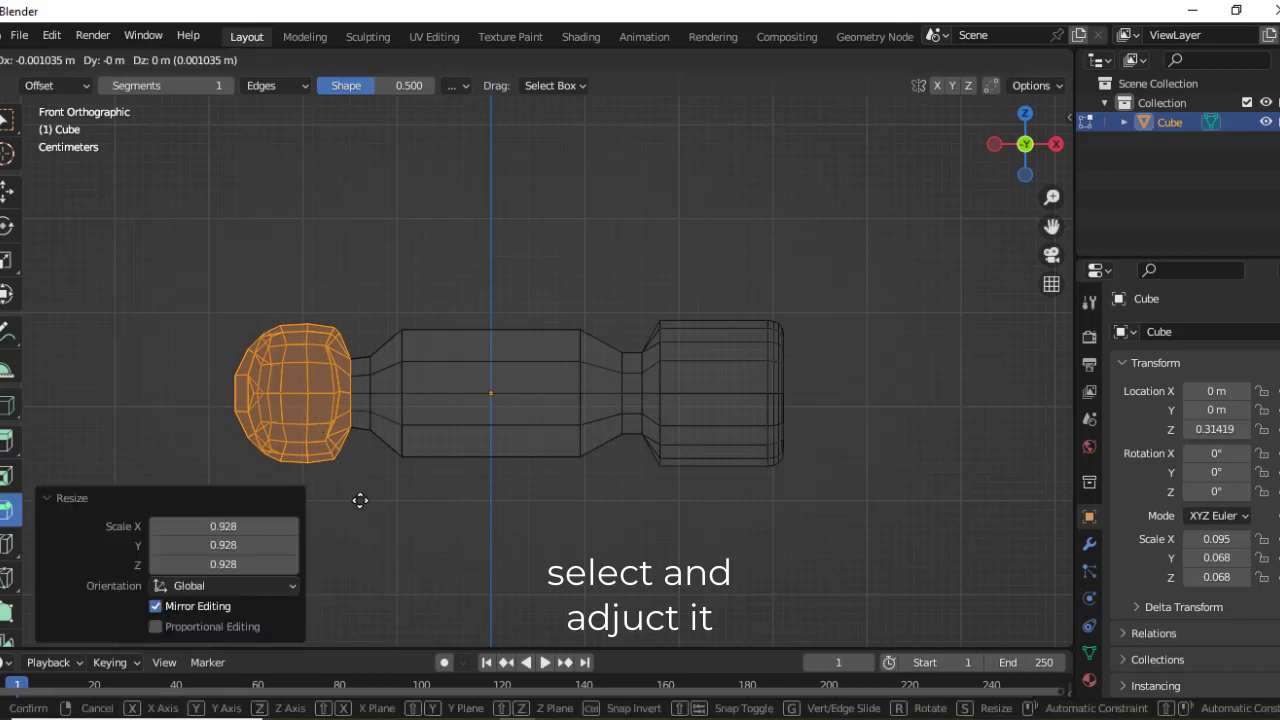
{"action": "key", "text": "x"}
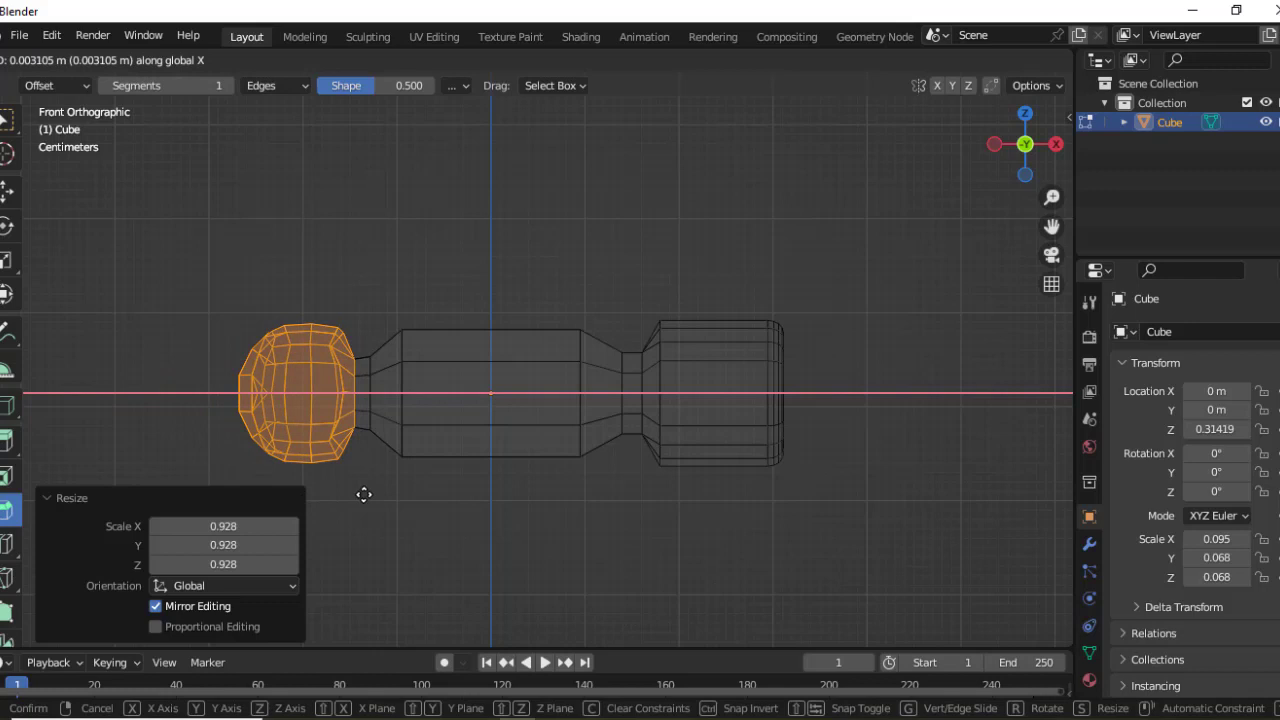
{"action": "left_click", "coordinate": [364, 494]}
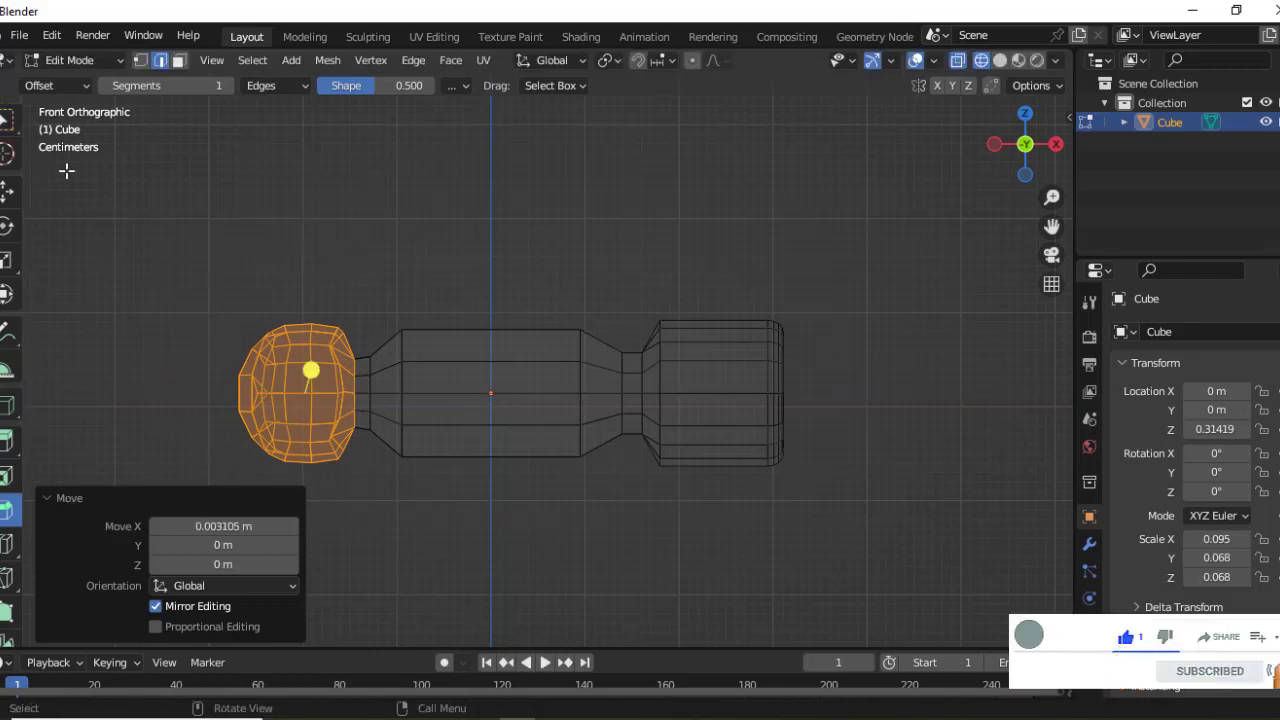
{"action": "key", "text": "w"}
{"action": "left_click", "coordinate": [505, 289]}
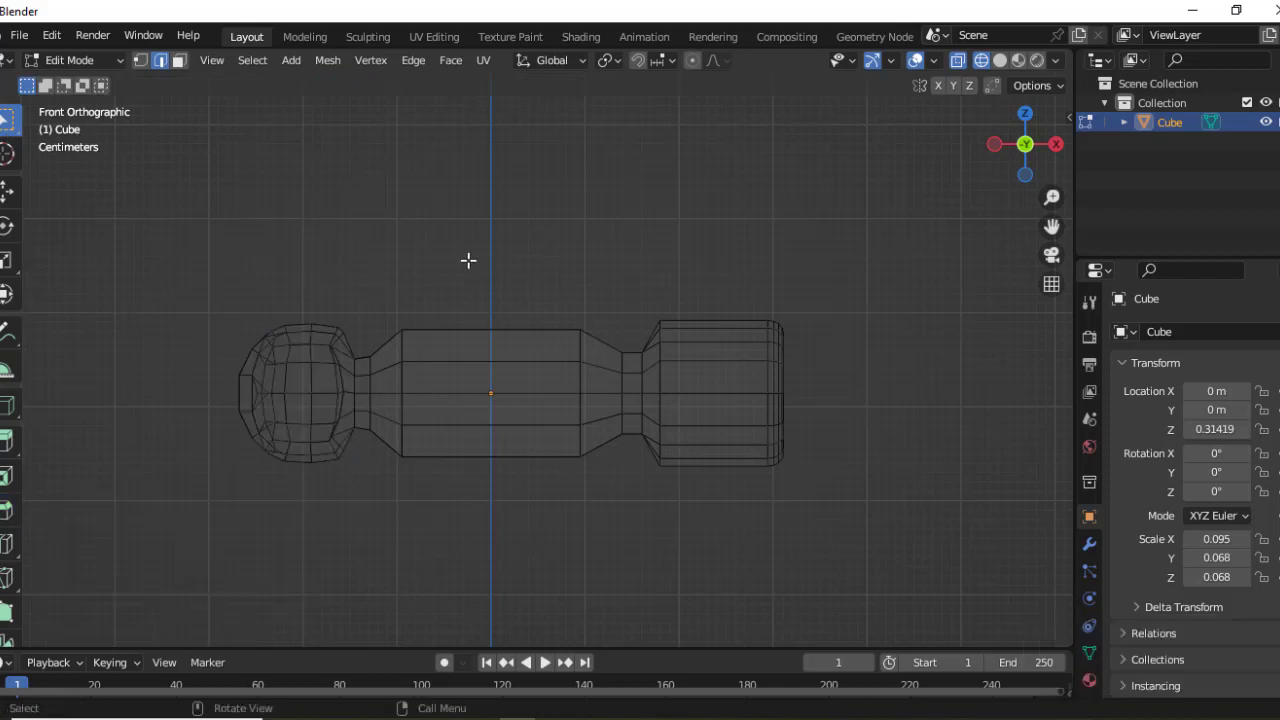
Slide the right neck edge loops left along X, the neck edges by 0.002484 m.
{"action": "scroll", "coordinate": [468, 260], "scroll_direction": "down", "scroll_amount": 1}
{"action": "left_click", "coordinate": [612, 435], "text": "alt"}
{"action": "key", "text": "g"}
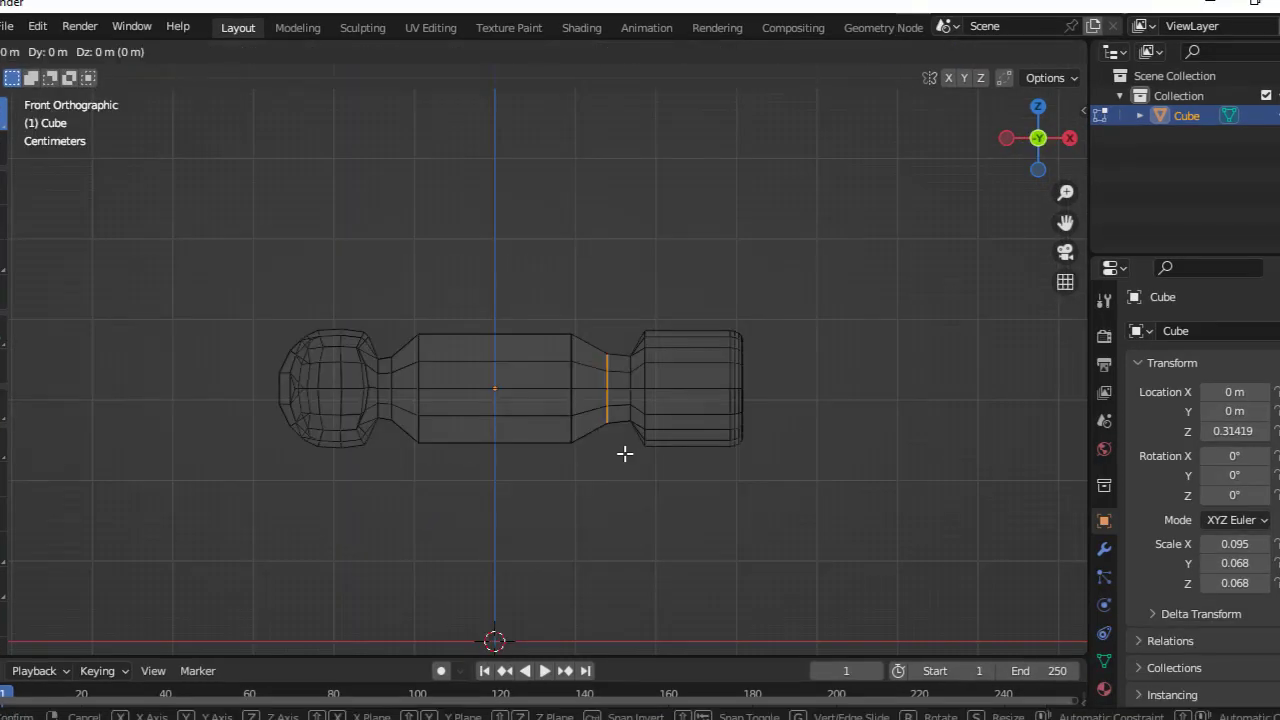
{"action": "key", "text": "x"}
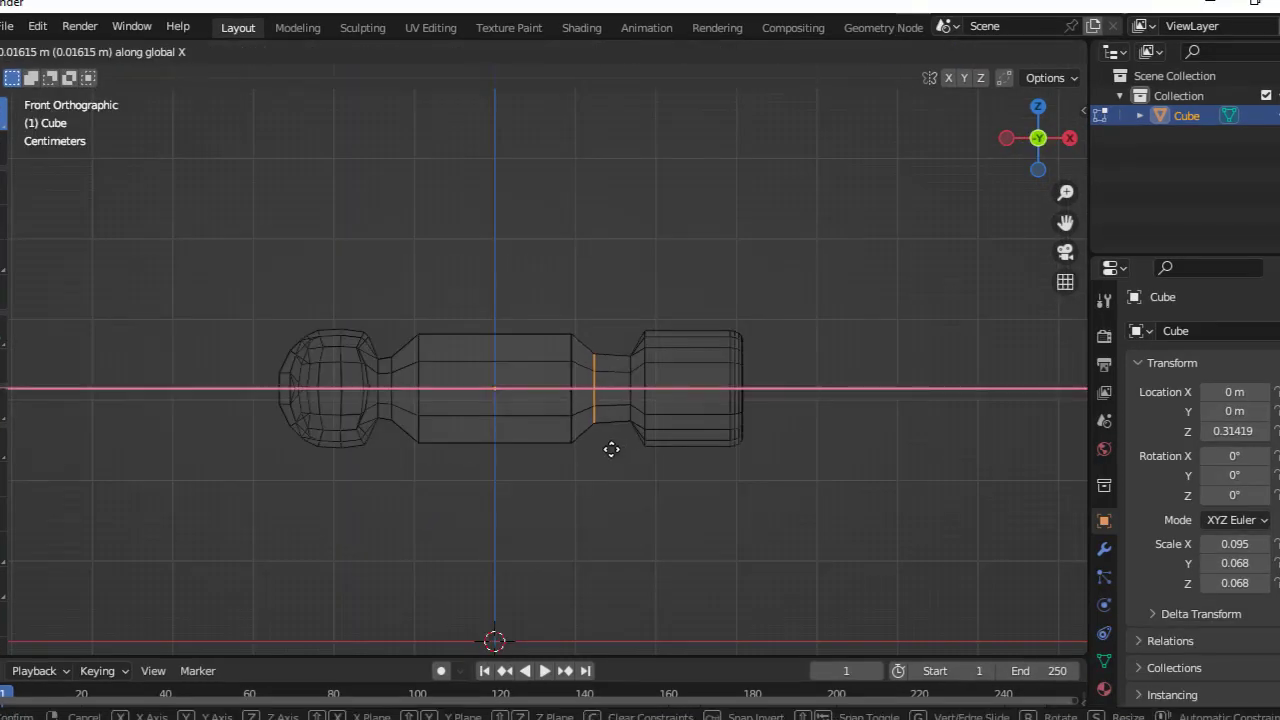
{"action": "left_click", "coordinate": [612, 446]}
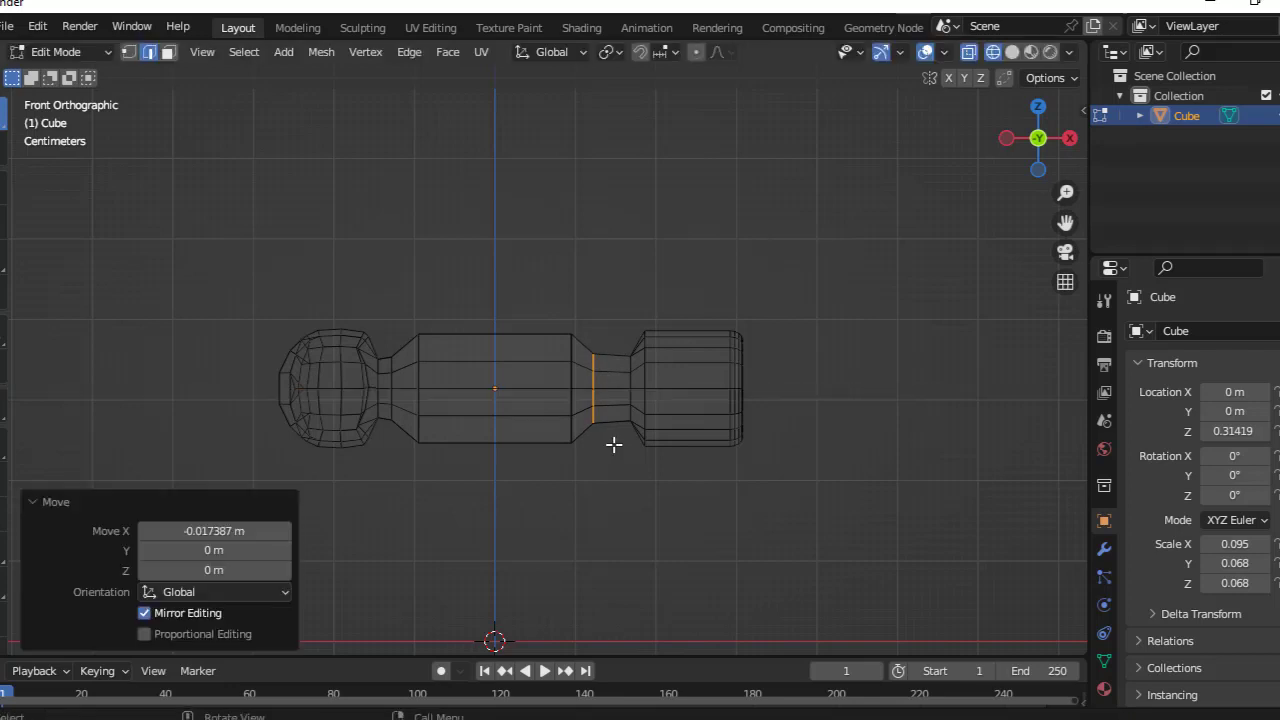
{"action": "left_click_drag", "start_coordinate": [598, 299], "coordinate": [772, 503]}
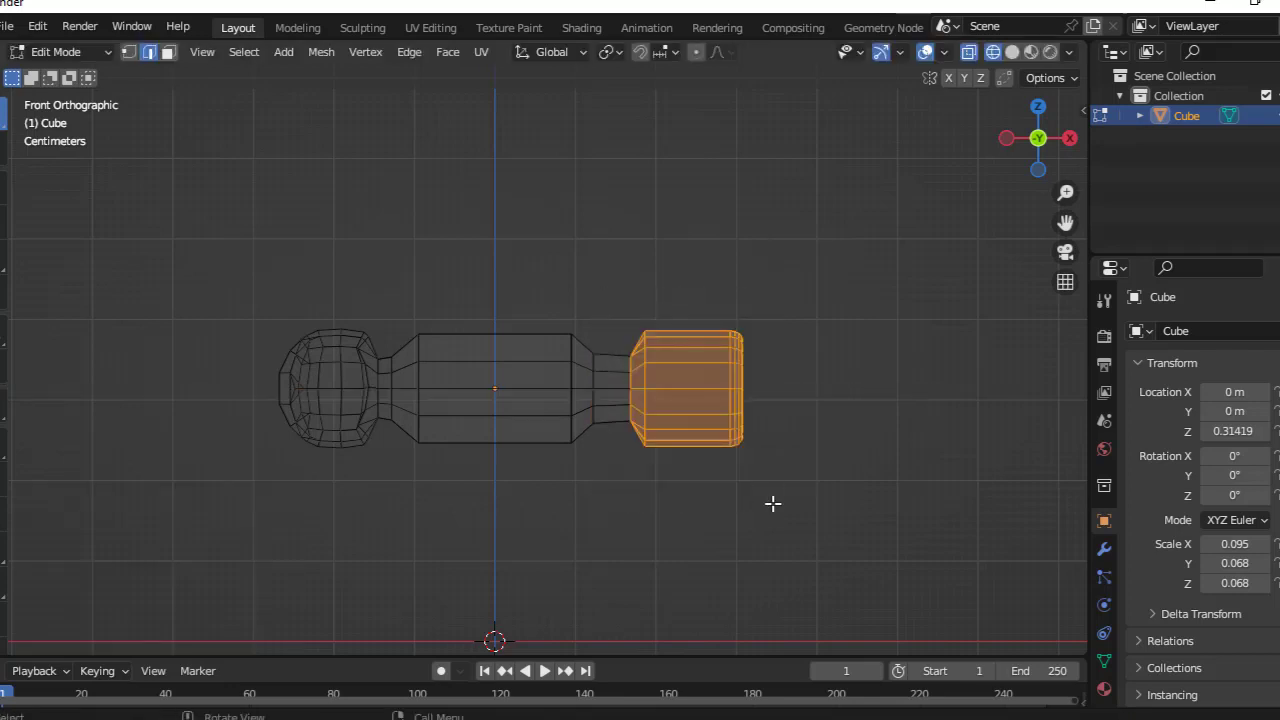
{"action": "left_click_drag", "start_coordinate": [623, 436], "coordinate": [612, 319]}
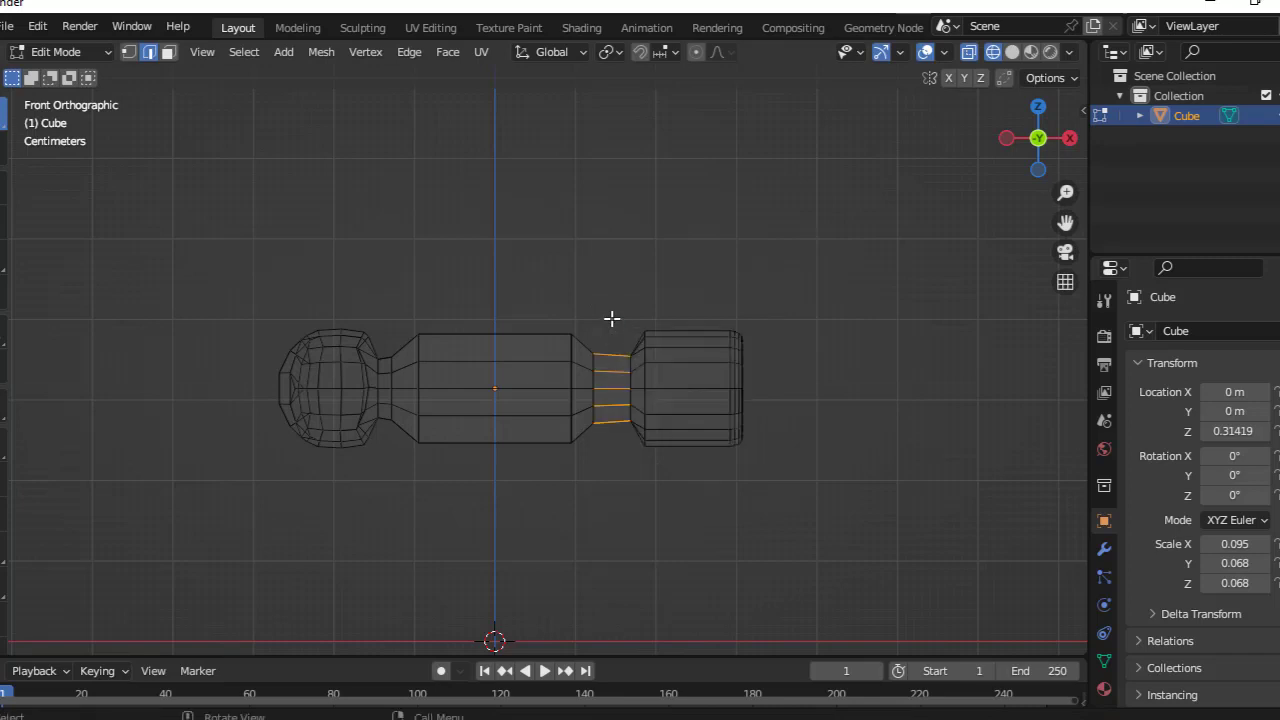
{"action": "key", "text": "g"}
{"action": "key", "text": "x"}
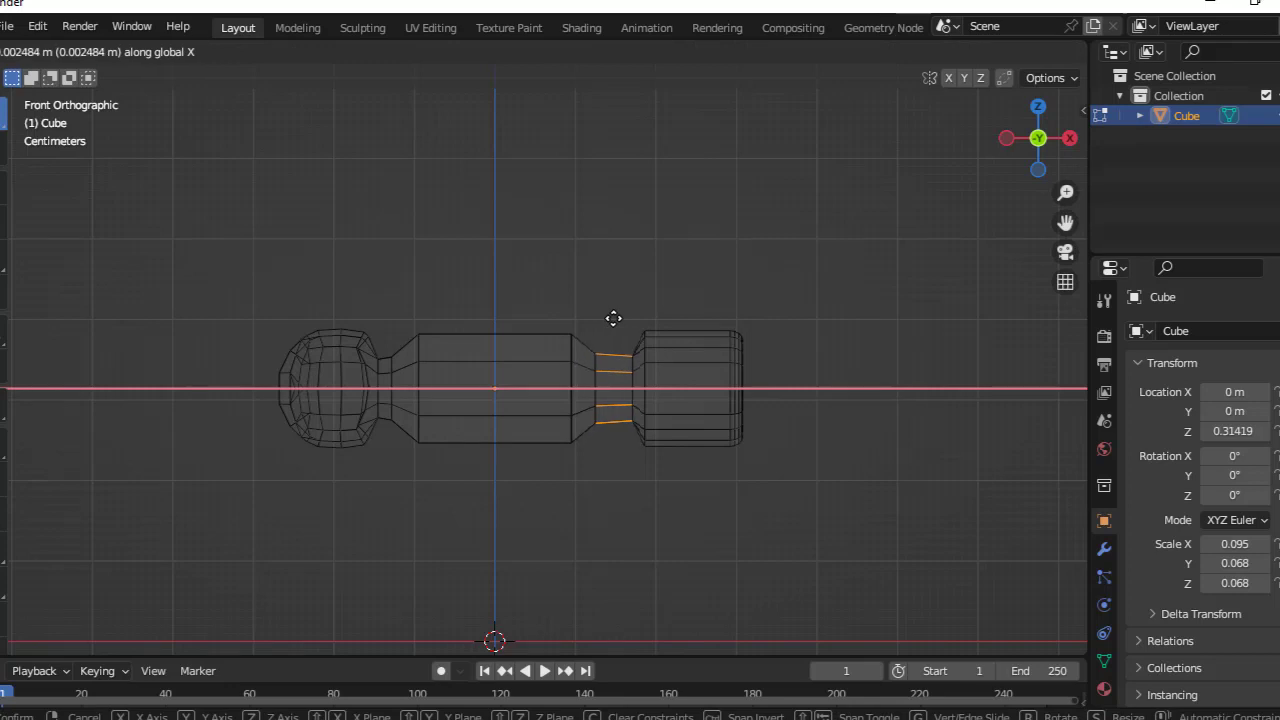
{"action": "left_click", "coordinate": [613, 318]}
Move the right end cap -0.017387 m along X toward the body.
{"action": "mouse_move", "coordinate": [614, 296]}
{"action": "left_mouse_down"}
{"action": "mouse_move", "coordinate": [762, 482]}
{"action": "mouse_move", "coordinate": [618, 288]}
{"action": "left_mouse_up"}
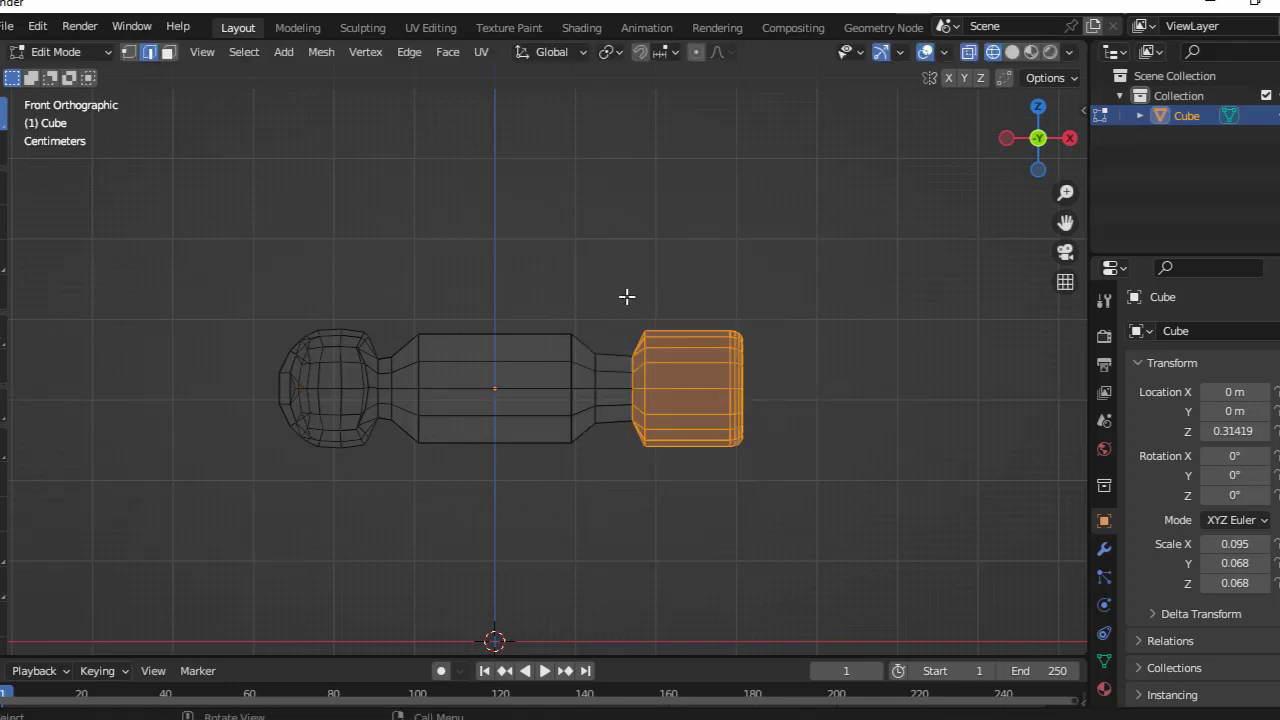
{"action": "key", "text": "g"}
{"action": "key", "text": "x"}
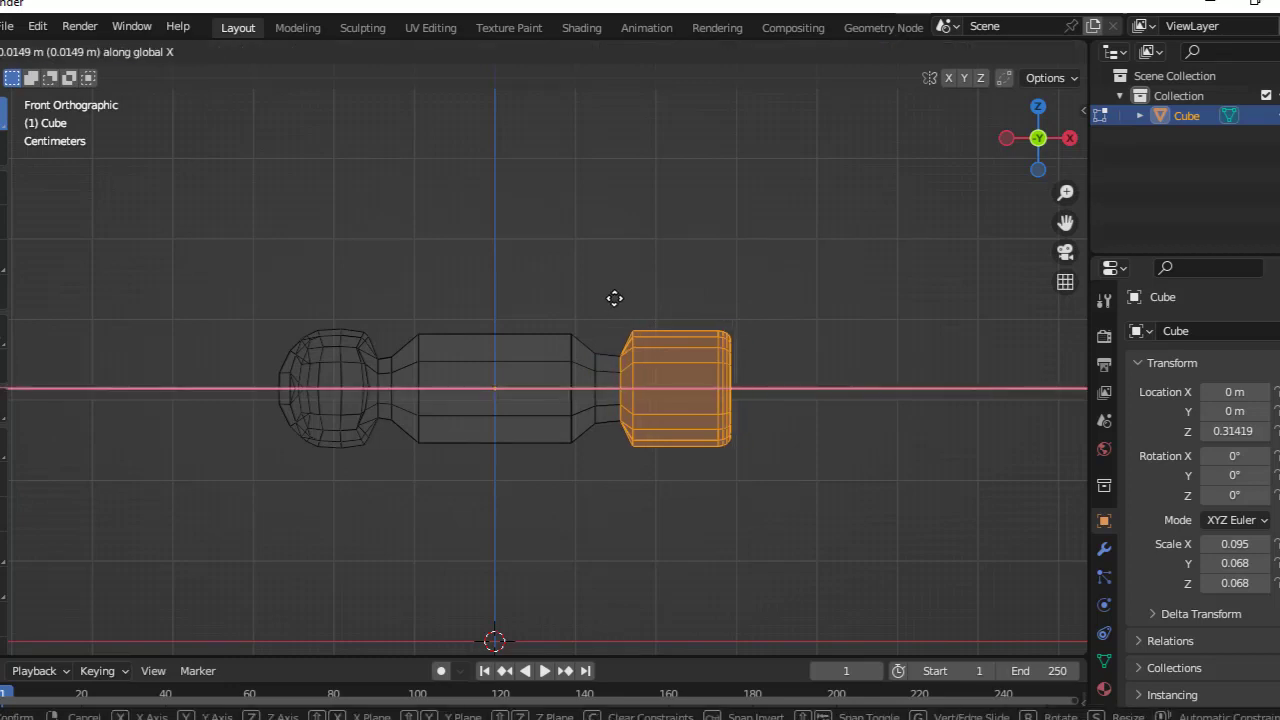
{"action": "left_click", "coordinate": [612, 298]}
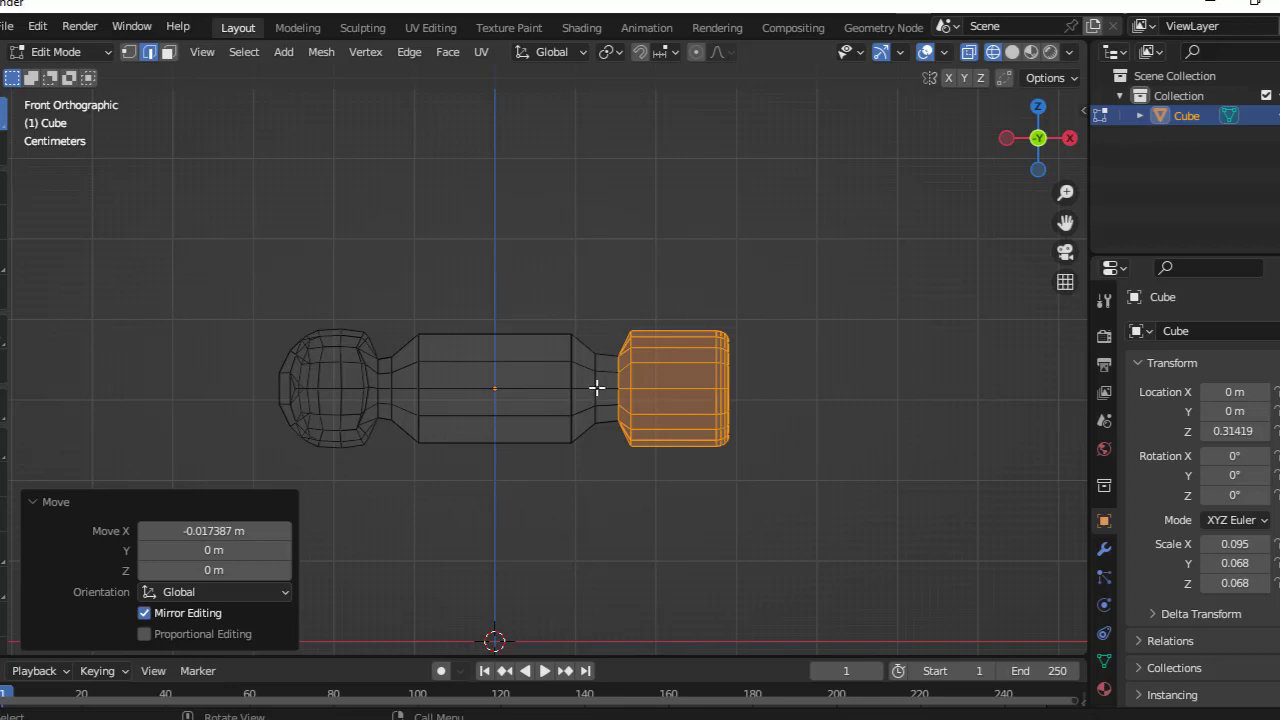
{"action": "mouse_move", "coordinate": [530, 481]}
{"action": "middle_mouse_down"}
{"action": "mouse_move", "coordinate": [563, 463]}
{"action": "mouse_move", "coordinate": [549, 491]}
{"action": "middle_mouse_up"}
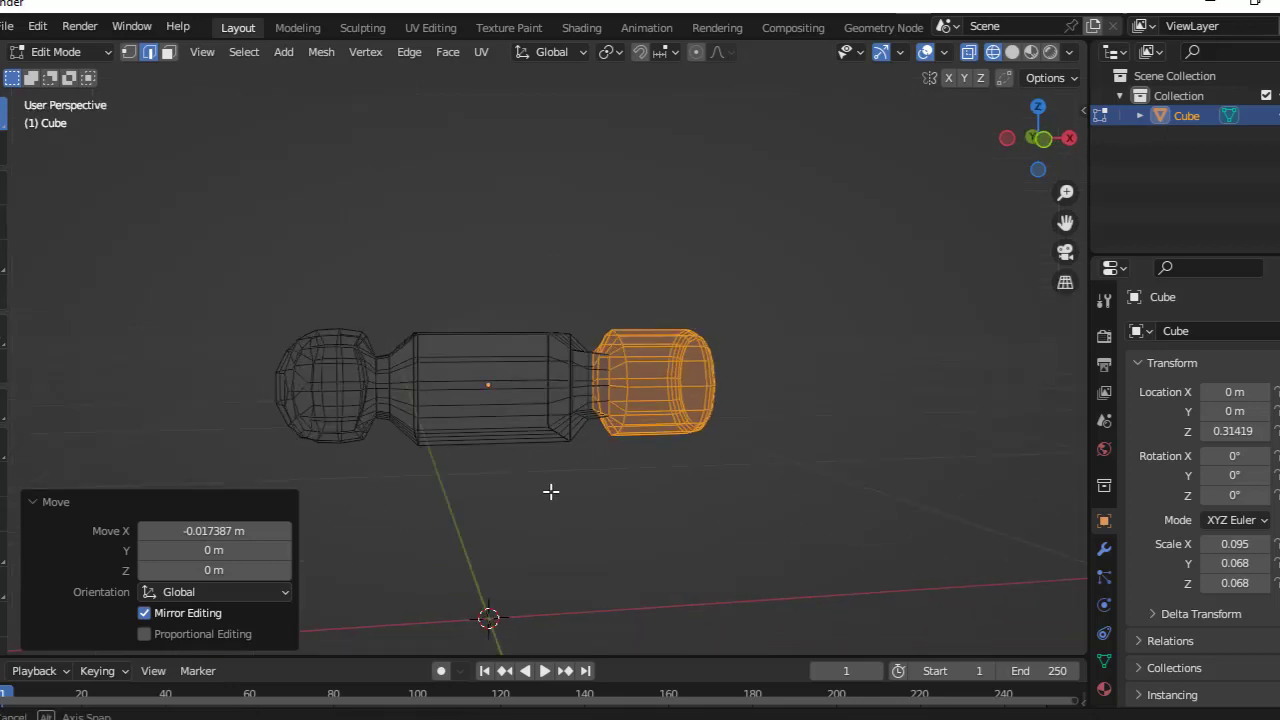
Deselect the end cap, show the hammer in solid shading in Edit Mode, and pick the Loop Cut tool.
{"action": "left_click", "coordinate": [734, 291]}
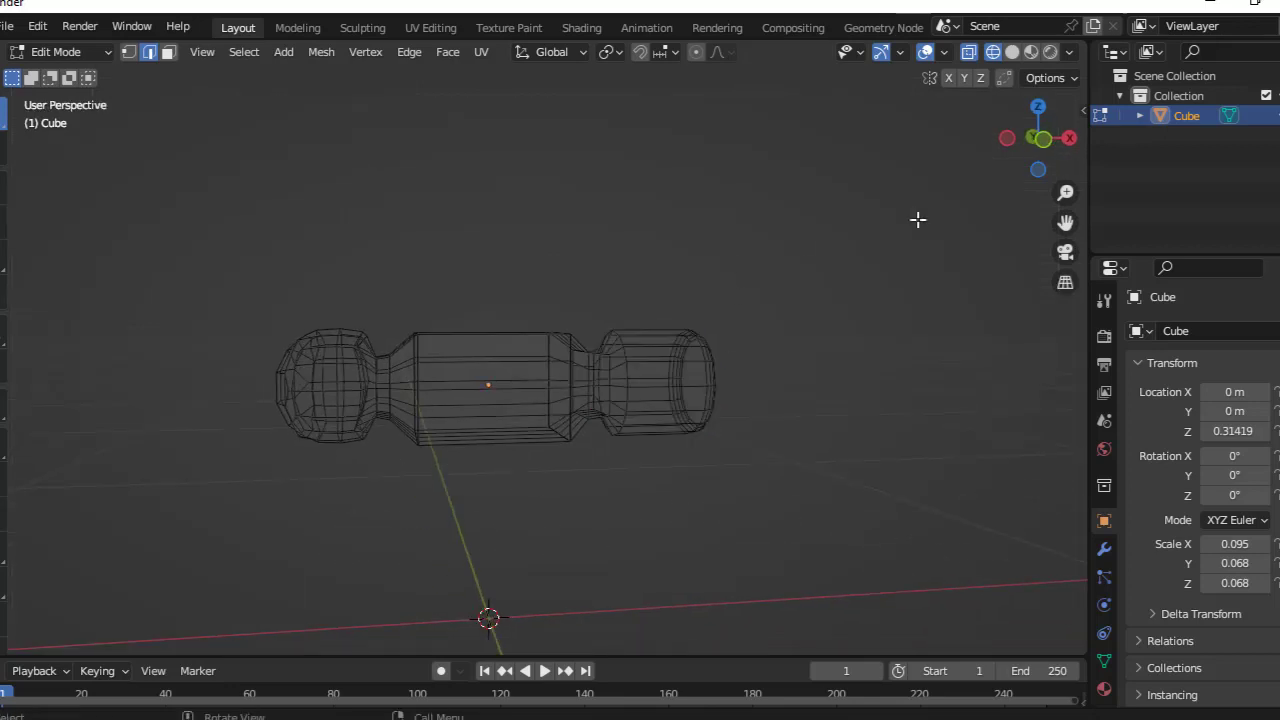
{"action": "left_click", "coordinate": [1012, 53]}
{"action": "middle_click_drag", "start_coordinate": [802, 322], "coordinate": [777, 352]}
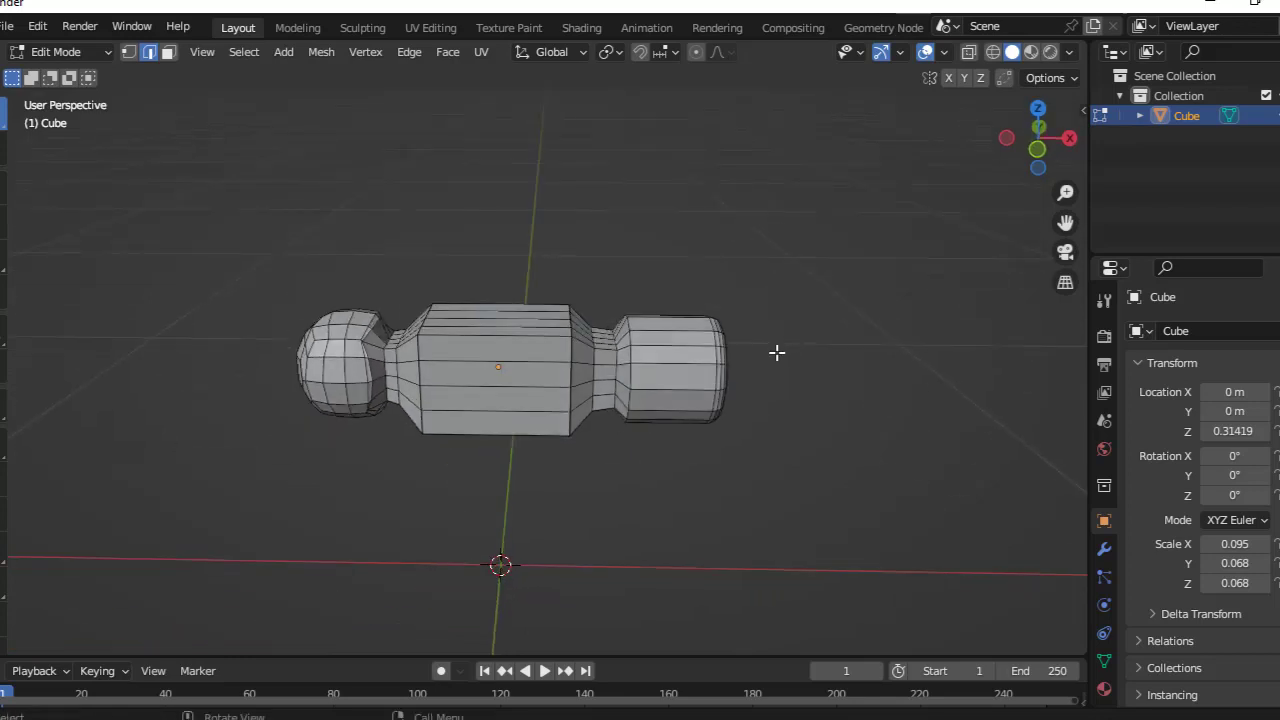
{"action": "key", "text": "Tab"}
{"action": "mouse_move", "coordinate": [657, 452]}
{"action": "middle_mouse_down"}
{"action": "mouse_move", "coordinate": [771, 428]}
{"action": "mouse_move", "coordinate": [680, 355]}
{"action": "mouse_move", "coordinate": [657, 421]}
{"action": "mouse_move", "coordinate": [797, 397]}
{"action": "middle_mouse_up"}
{"action": "key", "text": "Tab"}
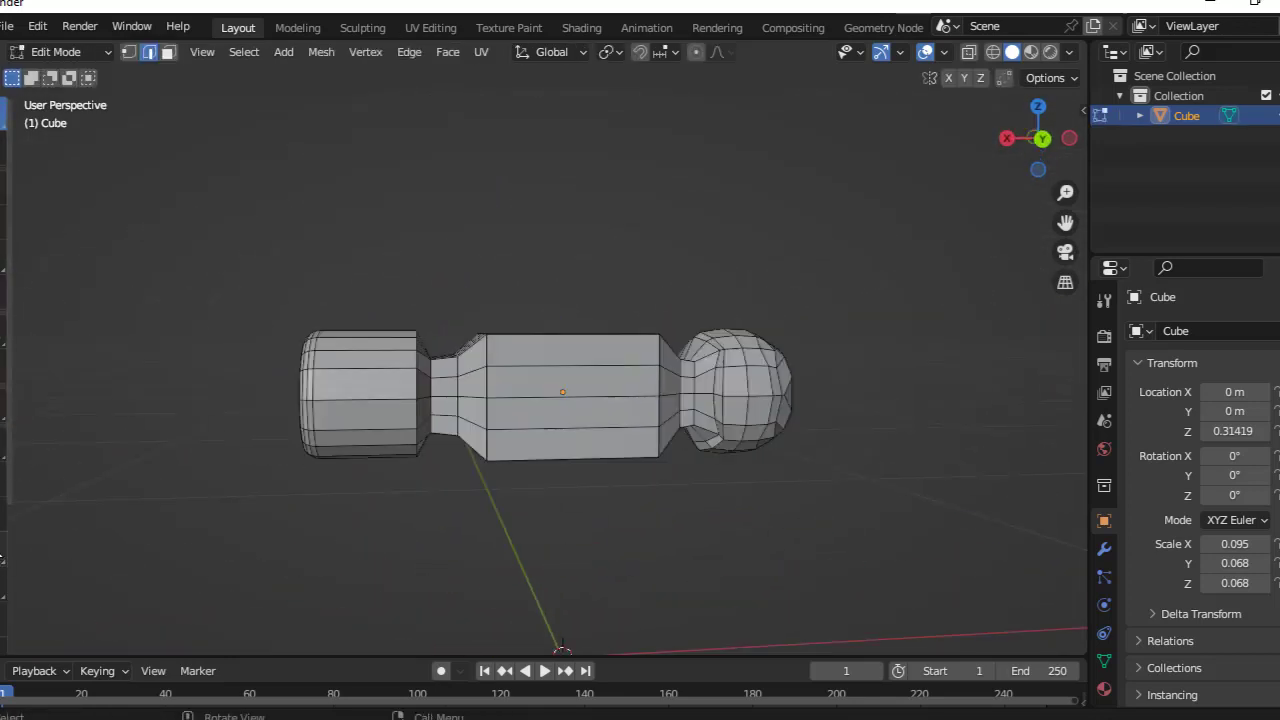
{"action": "left_click", "coordinate": [4, 548]}
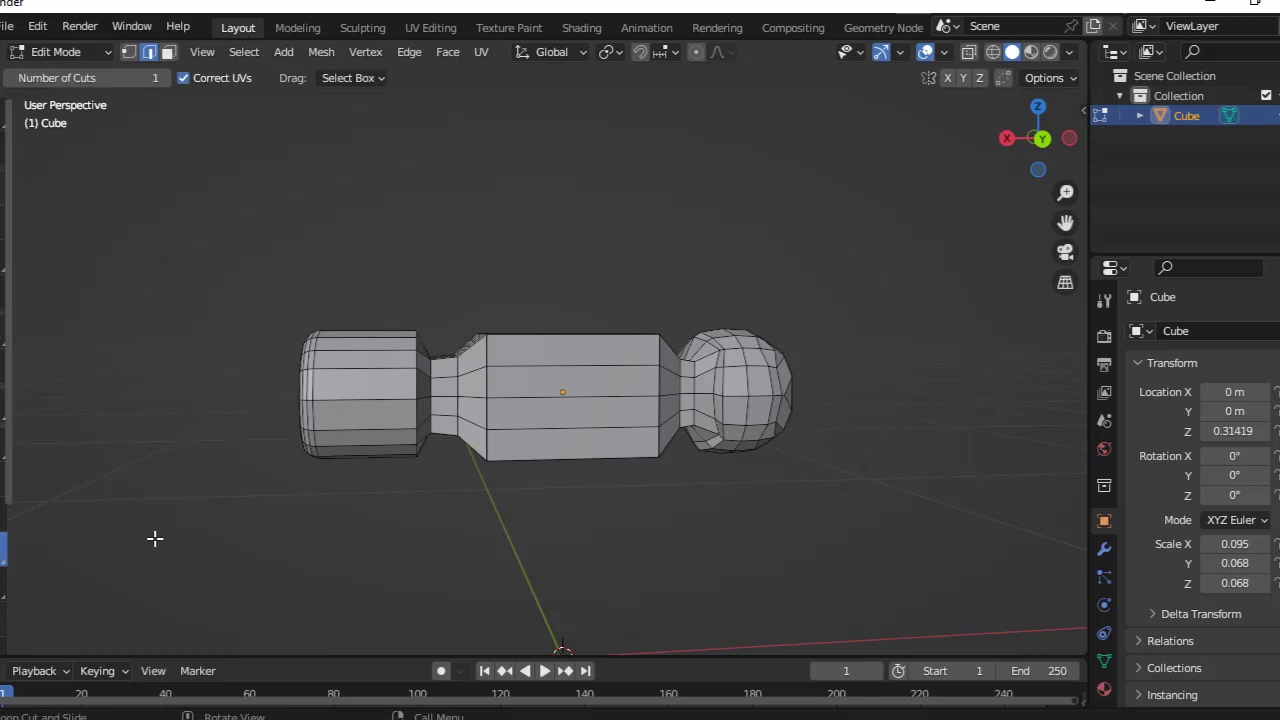
Add two vertical loop cuts across the hammer's middle body.
{"action": "left_click", "coordinate": [571, 416]}
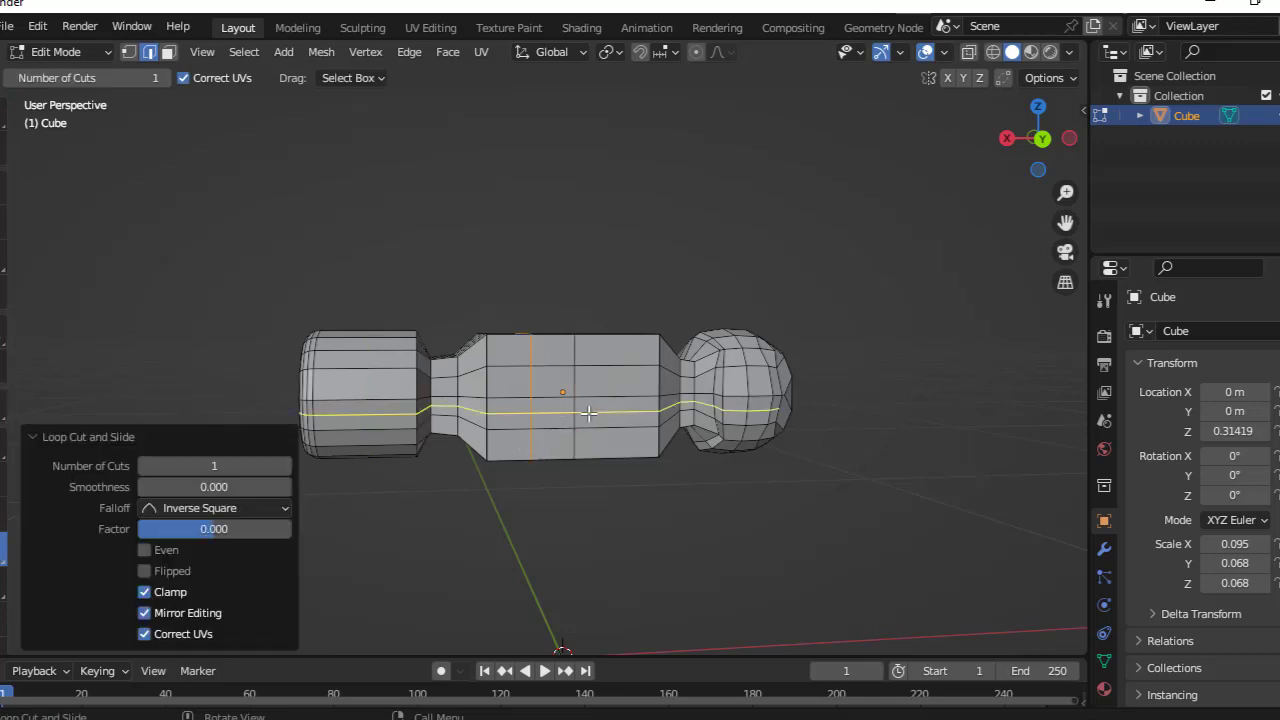
{"action": "left_click", "coordinate": [614, 462]}
{"action": "middle_click_drag", "start_coordinate": [614, 462], "coordinate": [594, 504]}
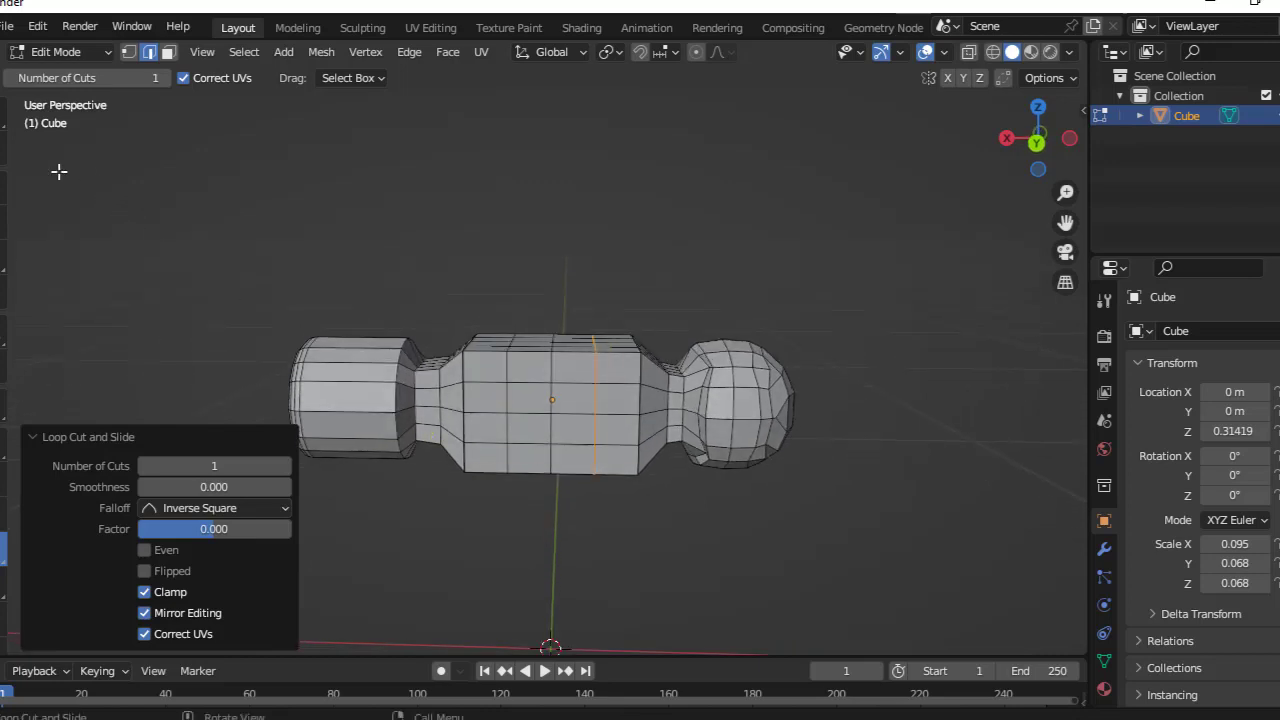
Return to box select, deselect the new loop, and display the mesh as wireframe.
{"action": "left_click", "coordinate": [4, 112]}
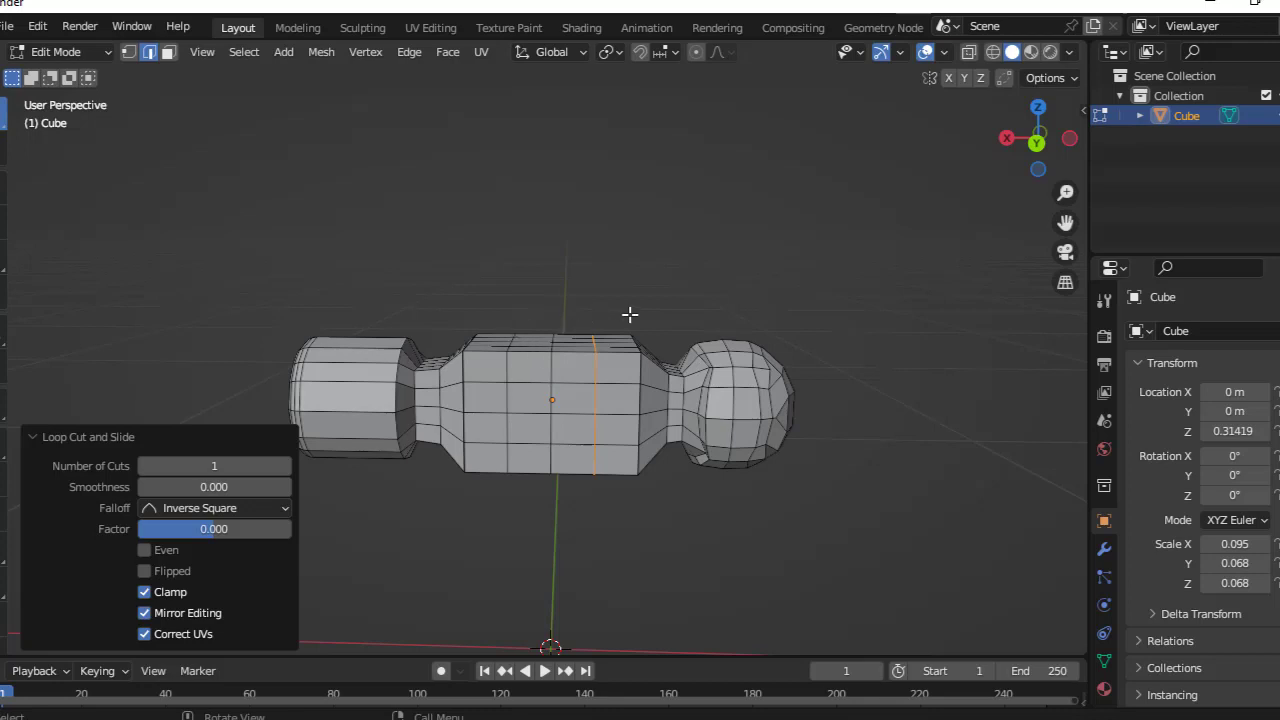
{"action": "middle_click_drag", "start_coordinate": [629, 314], "coordinate": [631, 297]}
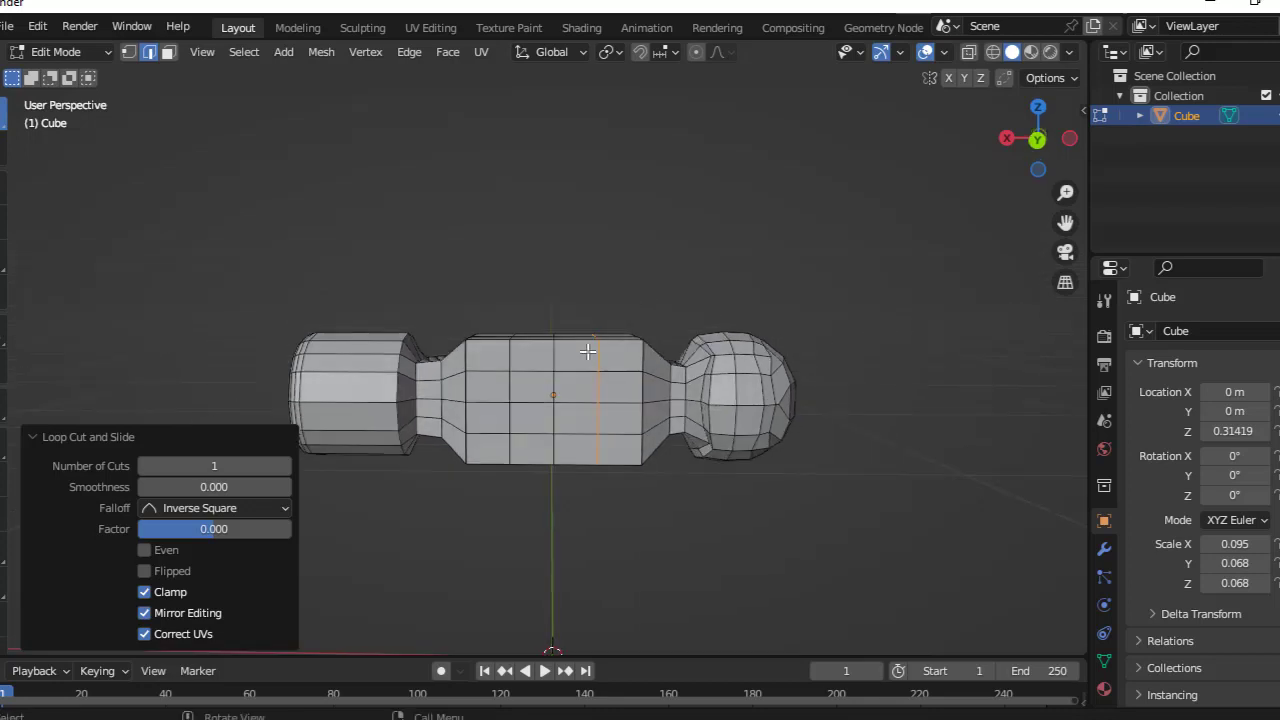
{"action": "left_click", "coordinate": [543, 295]}
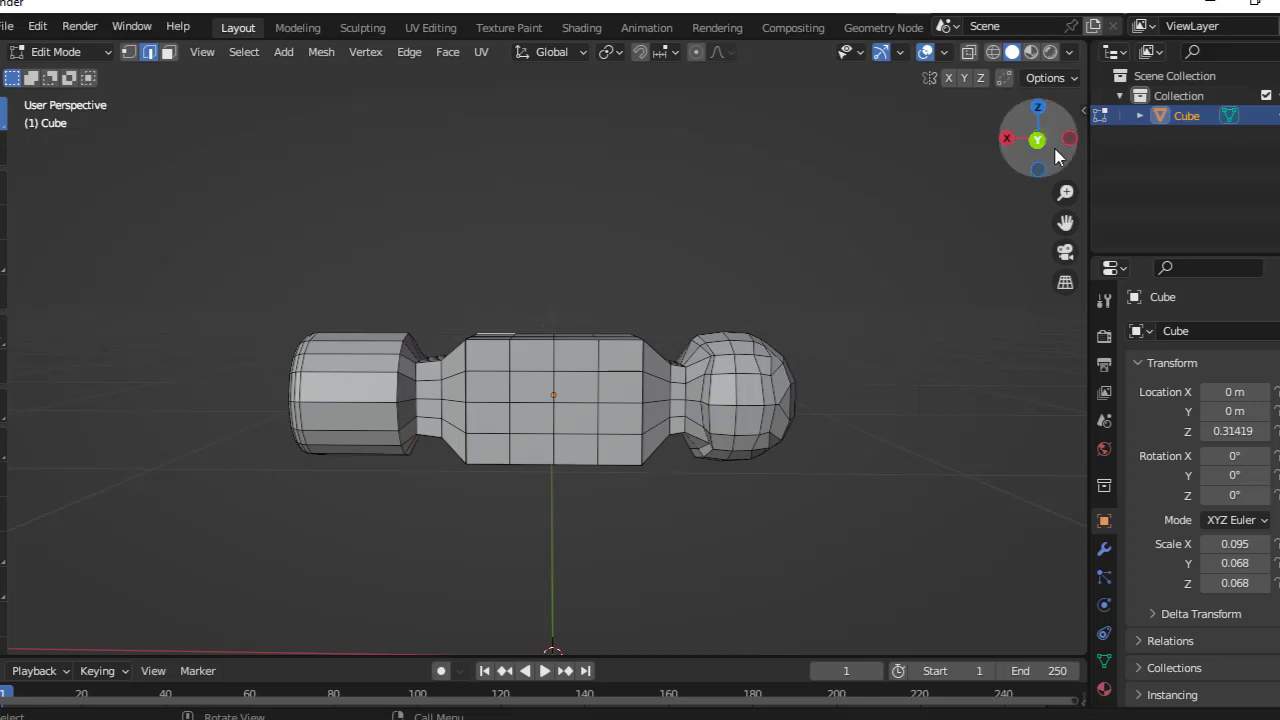
{"action": "left_click", "coordinate": [993, 55]}
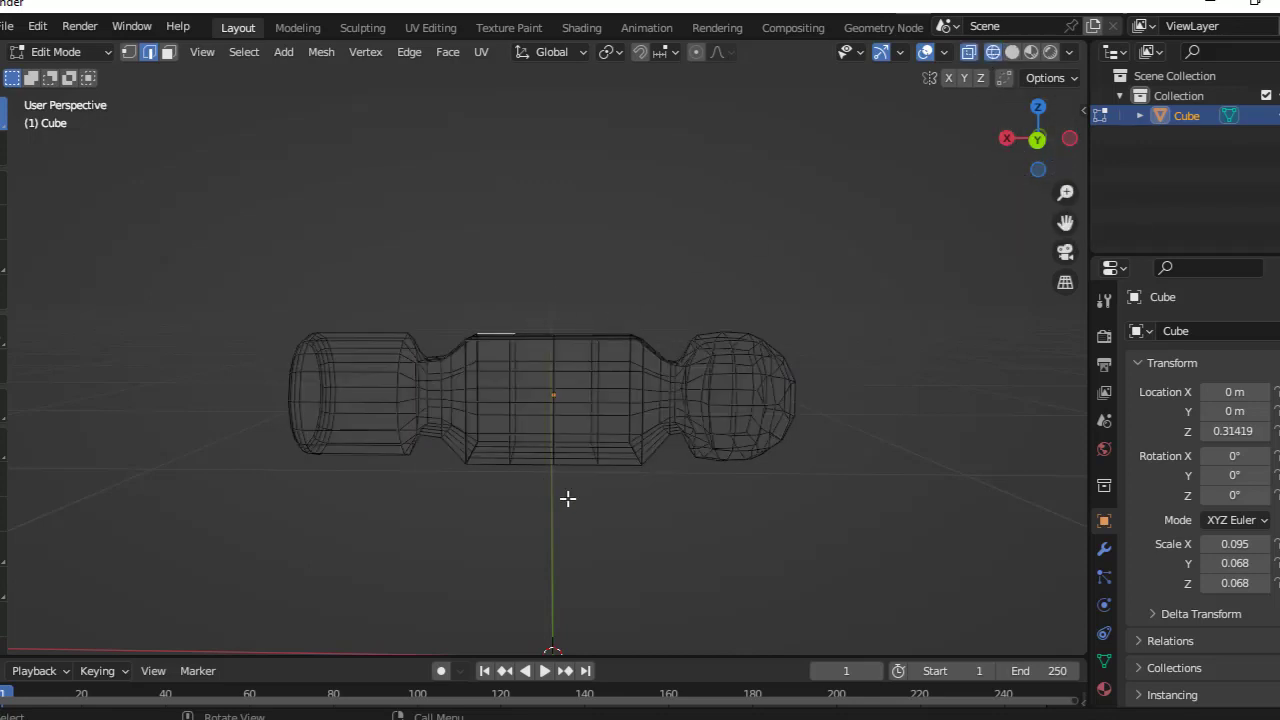
Snap to the front orthographic view and scale up the middle body faces.
{"action": "scroll", "coordinate": [567, 498], "scroll_direction": "up", "scroll_amount": 2}
{"action": "scroll", "coordinate": [609, 271], "scroll_direction": "down", "scroll_amount": 1}
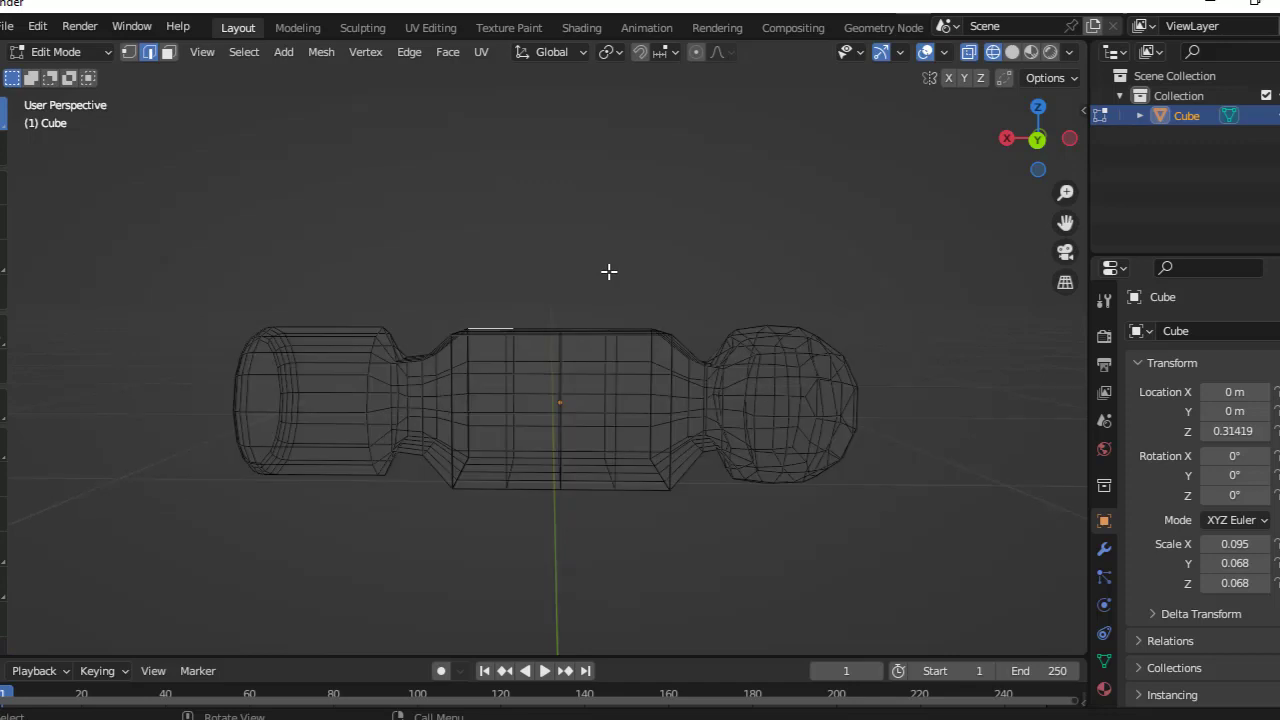
{"action": "key", "text": "grave"}
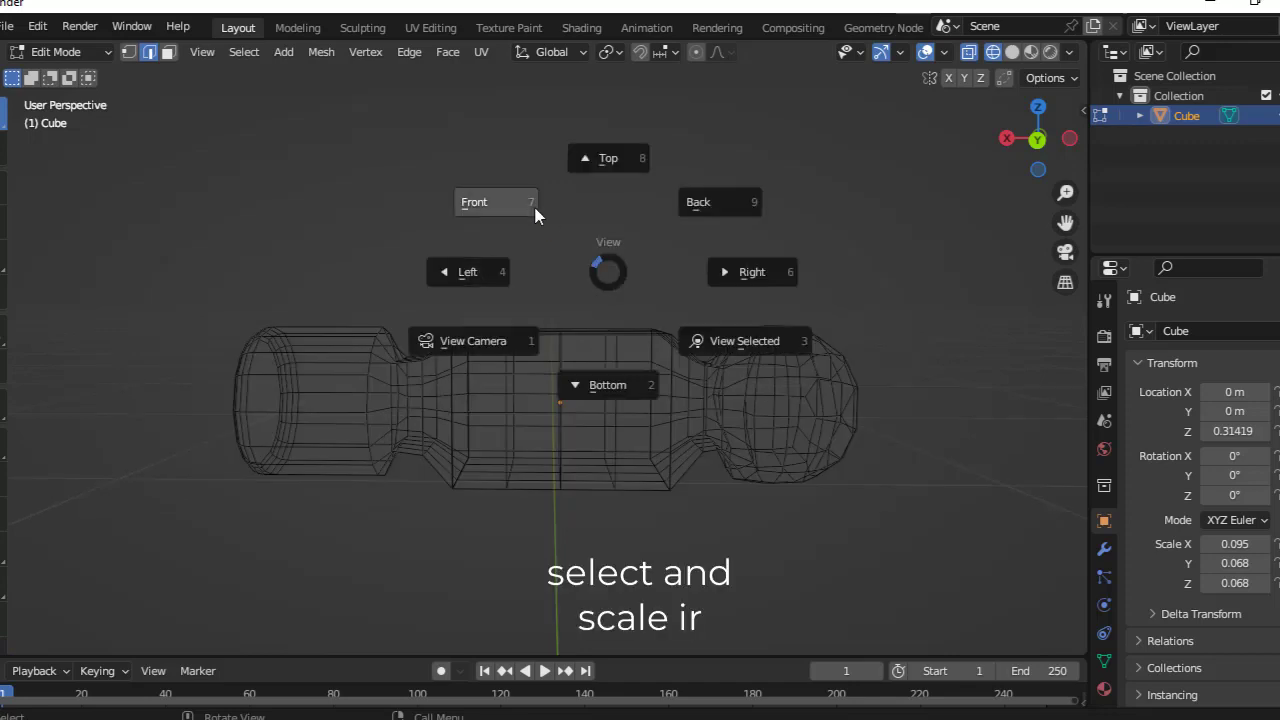
{"action": "left_click", "coordinate": [533, 205]}
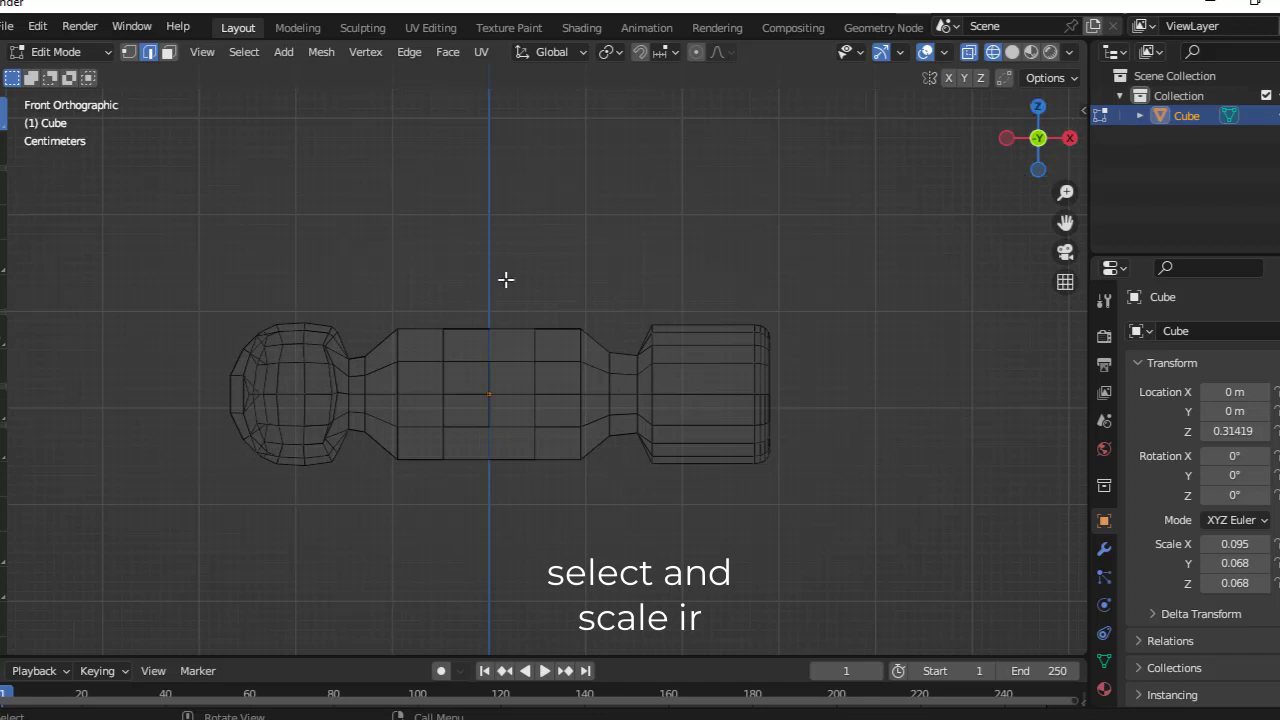
{"action": "left_click_drag", "start_coordinate": [436, 303], "coordinate": [552, 516]}
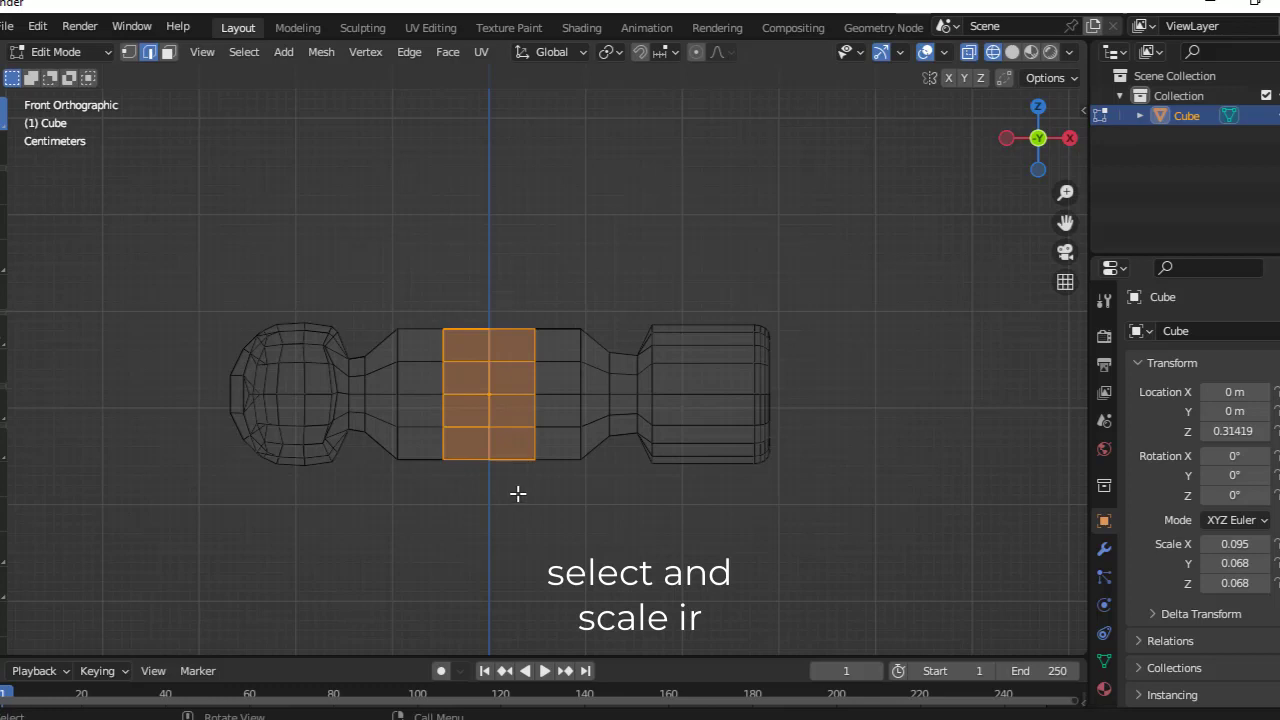
{"action": "key", "text": "s"}
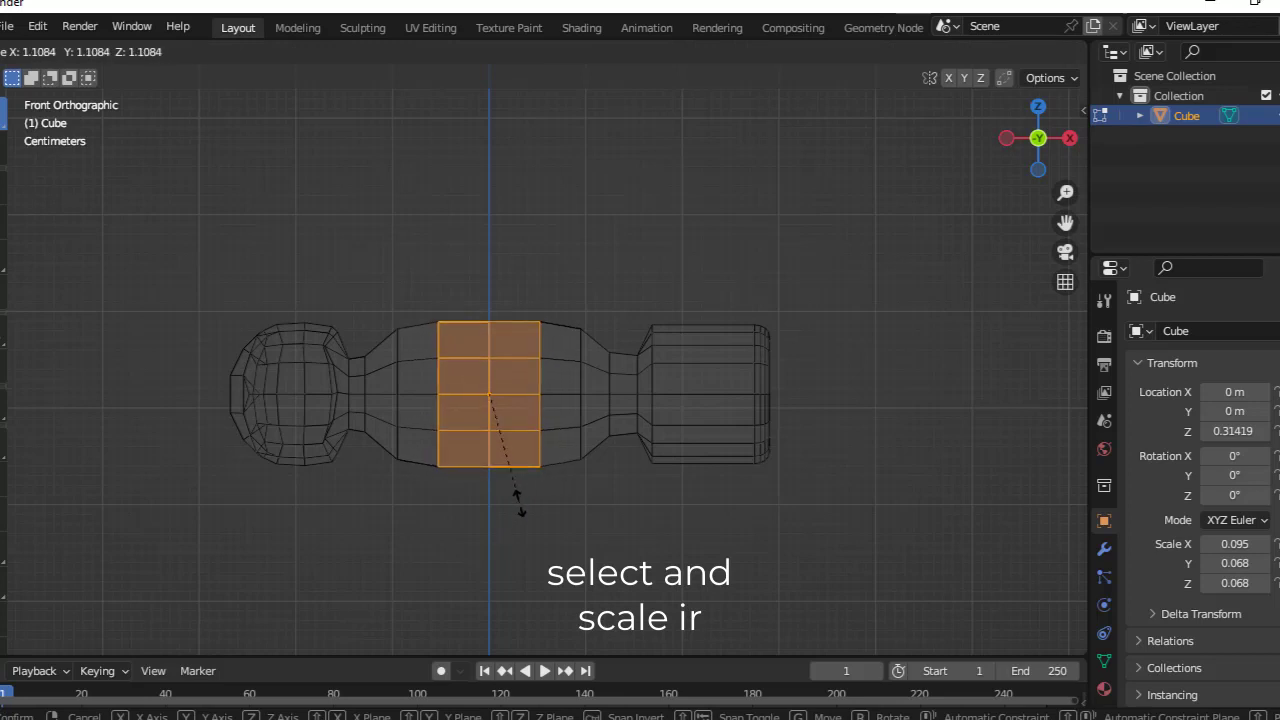
{"action": "left_click", "coordinate": [519, 502]}
Bulge the centre vertical edge loop to a scale of 1.080, then deselect it.
{"action": "left_click_drag", "start_coordinate": [475, 290], "coordinate": [510, 538]}
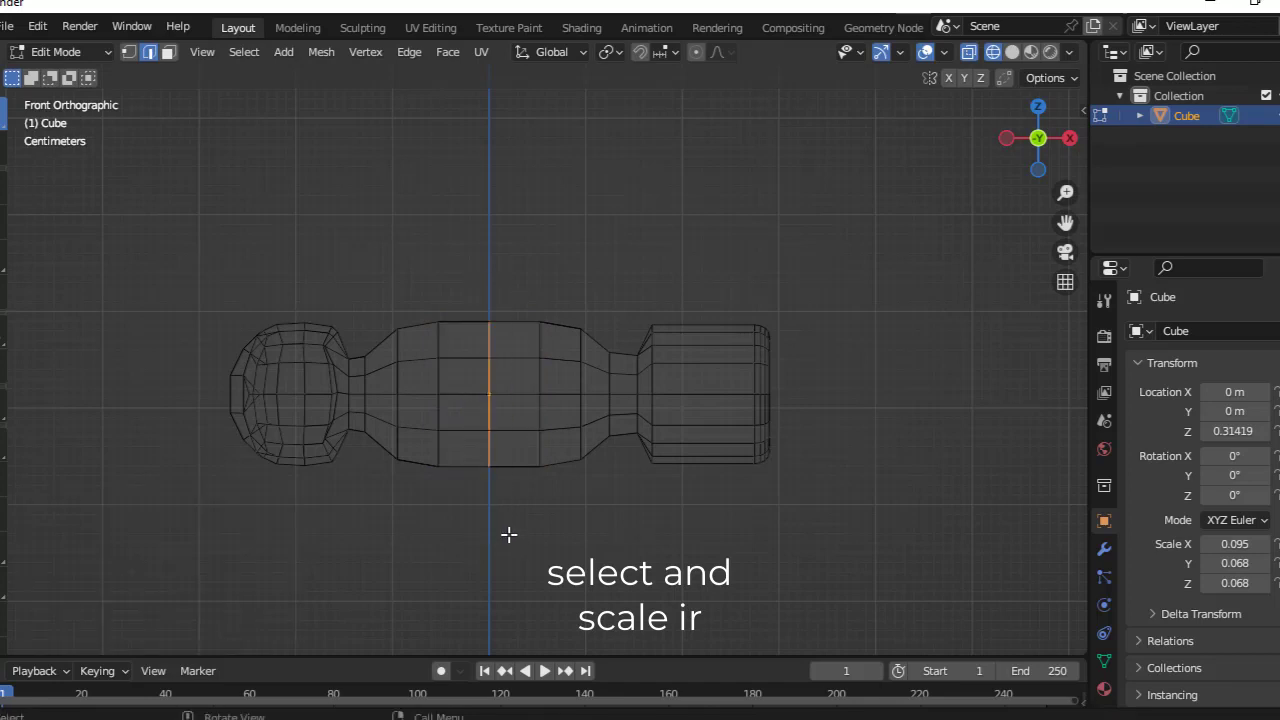
{"action": "key", "text": "s"}
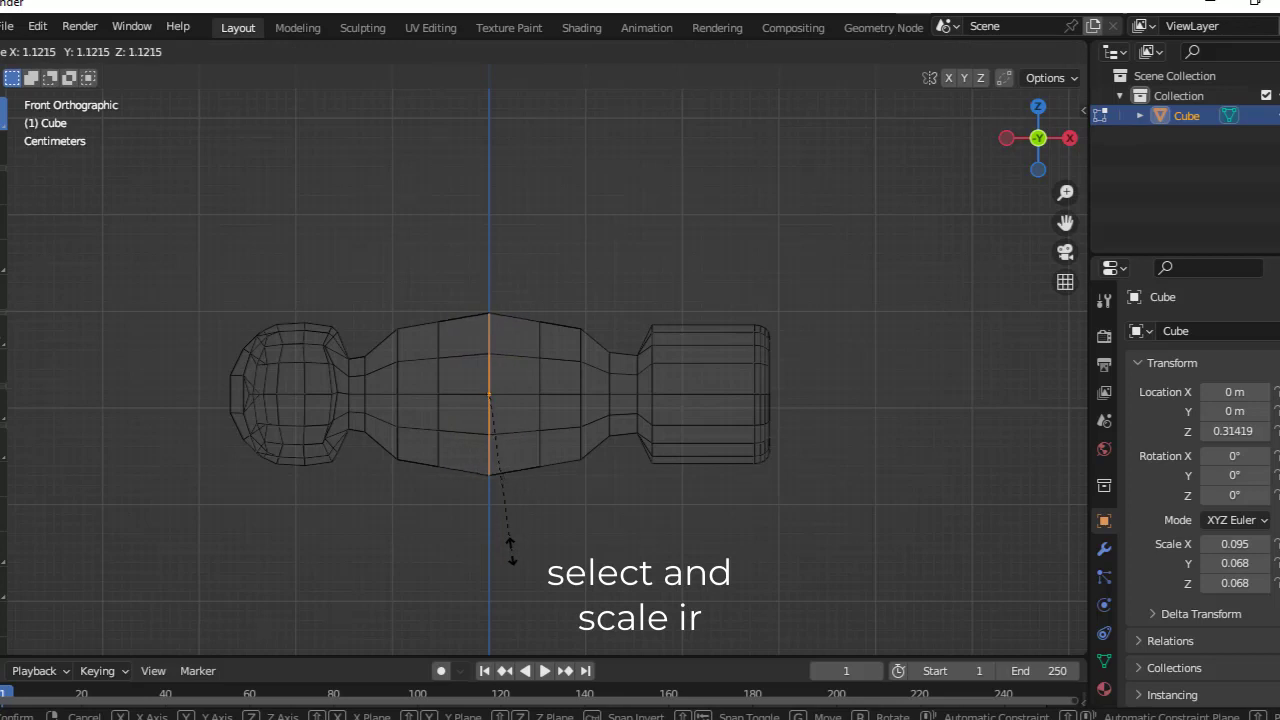
{"action": "left_click", "coordinate": [511, 544]}
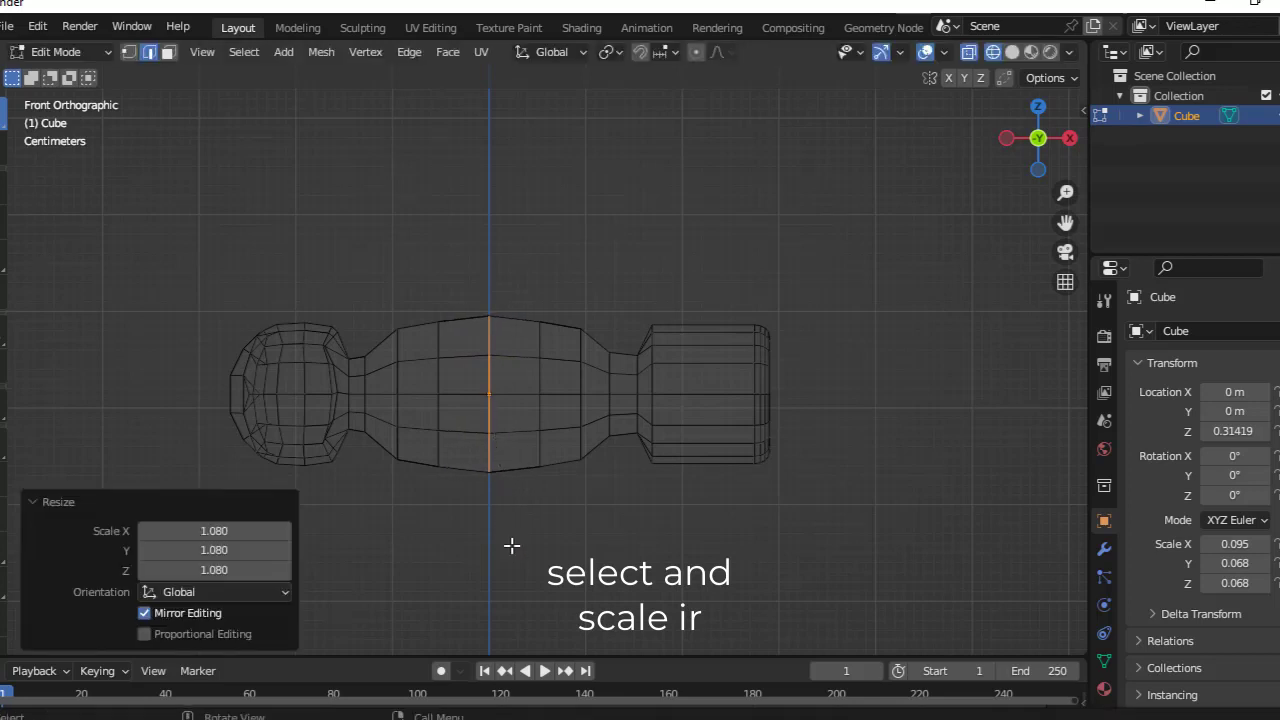
{"action": "left_click", "coordinate": [558, 548]}
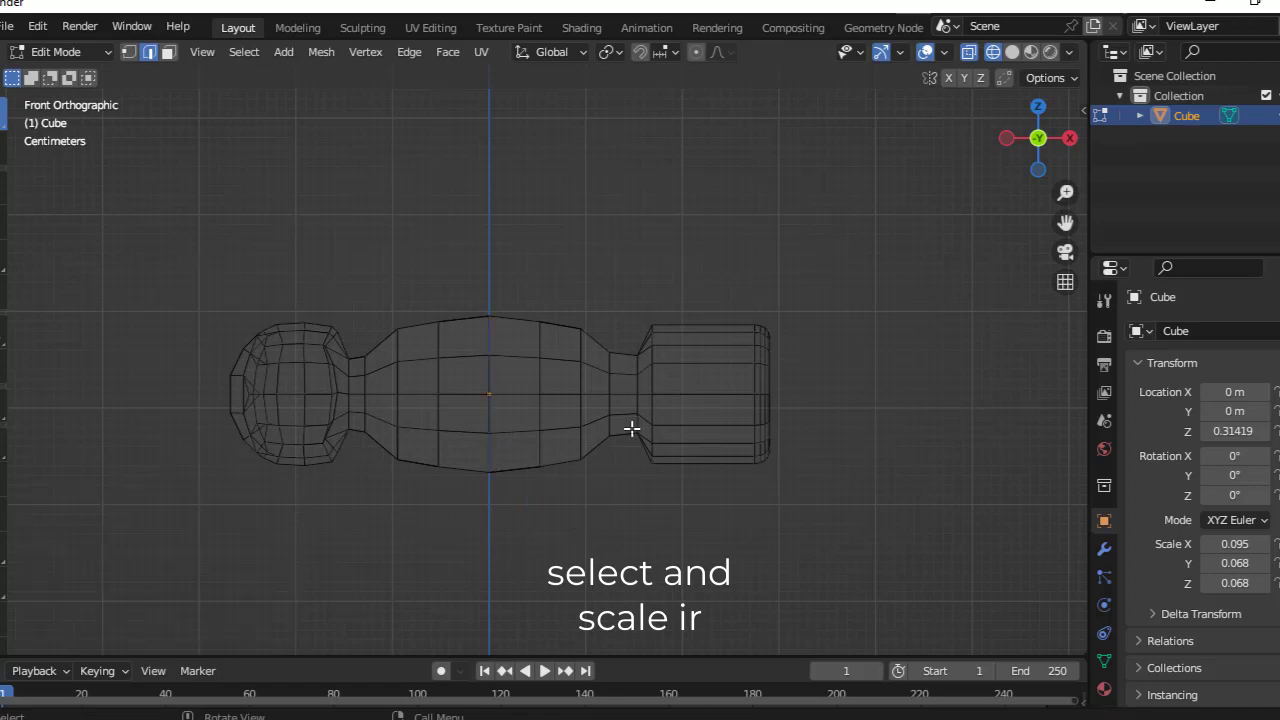
{"action": "scroll", "coordinate": [749, 266], "scroll_direction": "down", "scroll_amount": 1}
In solid shading, add a level 1 Subdivision Surface modifier with Ctrl+1 and switch to face select.
{"action": "mouse_move", "coordinate": [749, 266]}
{"action": "middle_mouse_down"}
{"action": "mouse_move", "coordinate": [689, 360]}
{"action": "mouse_move", "coordinate": [538, 372]}
{"action": "mouse_move", "coordinate": [471, 334]}
{"action": "mouse_move", "coordinate": [474, 260]}
{"action": "mouse_move", "coordinate": [583, 266]}
{"action": "mouse_move", "coordinate": [668, 290]}
{"action": "mouse_move", "coordinate": [623, 434]}
{"action": "mouse_move", "coordinate": [789, 323]}
{"action": "mouse_move", "coordinate": [282, 391]}
{"action": "mouse_move", "coordinate": [412, 420]}
{"action": "middle_mouse_up"}
{"action": "scroll", "coordinate": [282, 391], "scroll_direction": "up", "scroll_amount": 1}
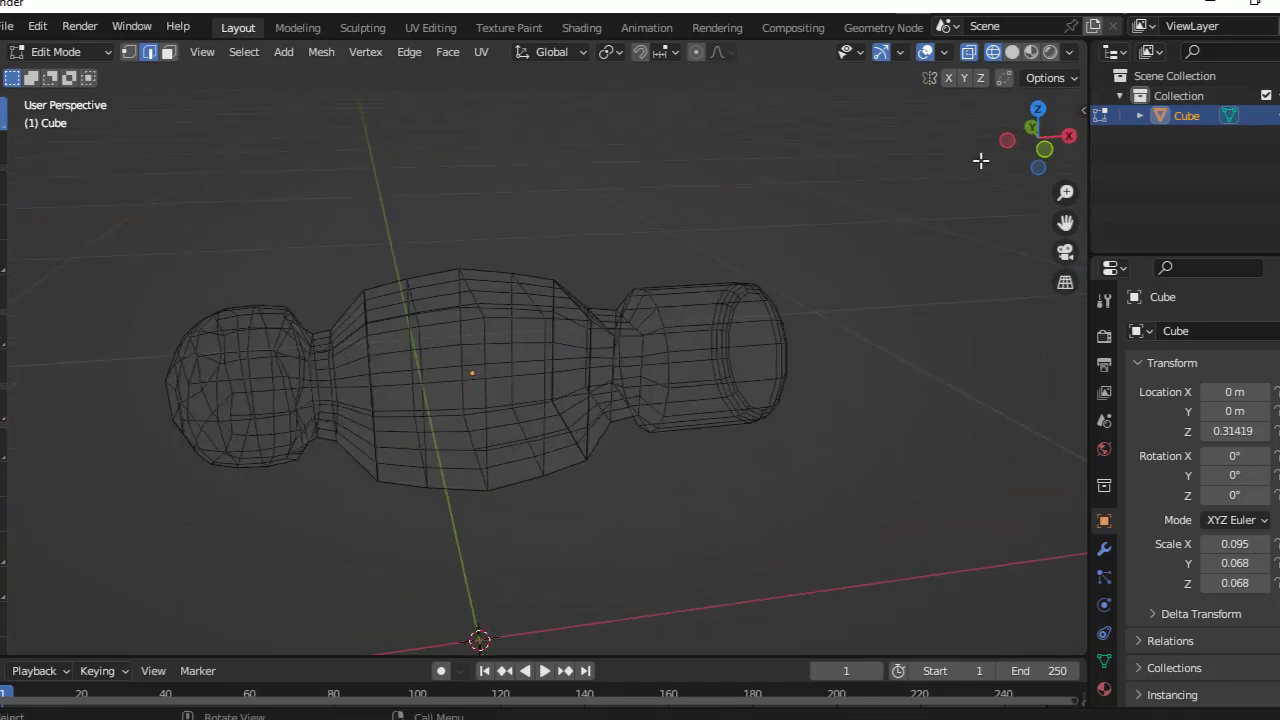
{"action": "left_click", "coordinate": [1011, 56]}
{"action": "mouse_move", "coordinate": [810, 223]}
{"action": "middle_mouse_down"}
{"action": "mouse_move", "coordinate": [803, 214]}
{"action": "mouse_move", "coordinate": [763, 237]}
{"action": "mouse_move", "coordinate": [743, 177]}
{"action": "mouse_move", "coordinate": [755, 166]}
{"action": "mouse_move", "coordinate": [766, 194]}
{"action": "mouse_move", "coordinate": [797, 193]}
{"action": "mouse_move", "coordinate": [737, 186]}
{"action": "mouse_move", "coordinate": [734, 170]}
{"action": "middle_mouse_up"}
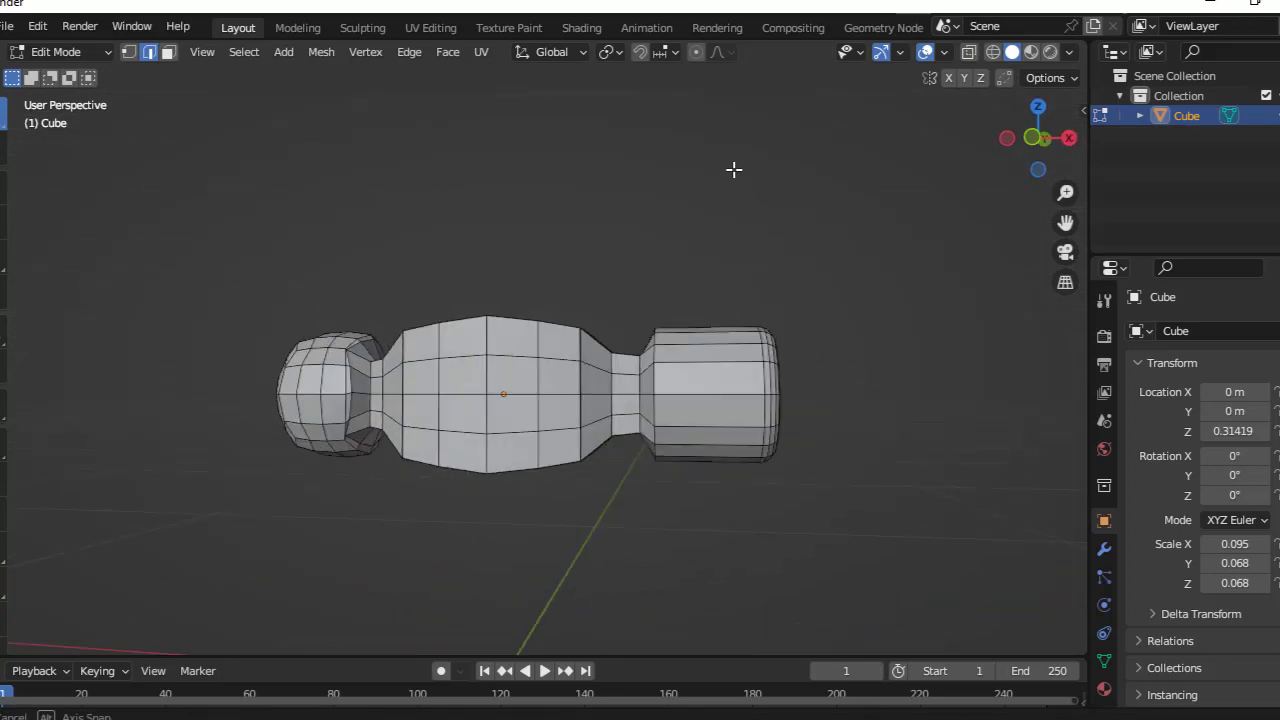
{"action": "middle_click_drag", "start_coordinate": [557, 318], "coordinate": [606, 294]}
{"action": "key", "text": "3"}
{"action": "key", "text": "ctrl+1"}
{"action": "scroll", "coordinate": [263, 286], "scroll_direction": "up", "scroll_amount": 3}
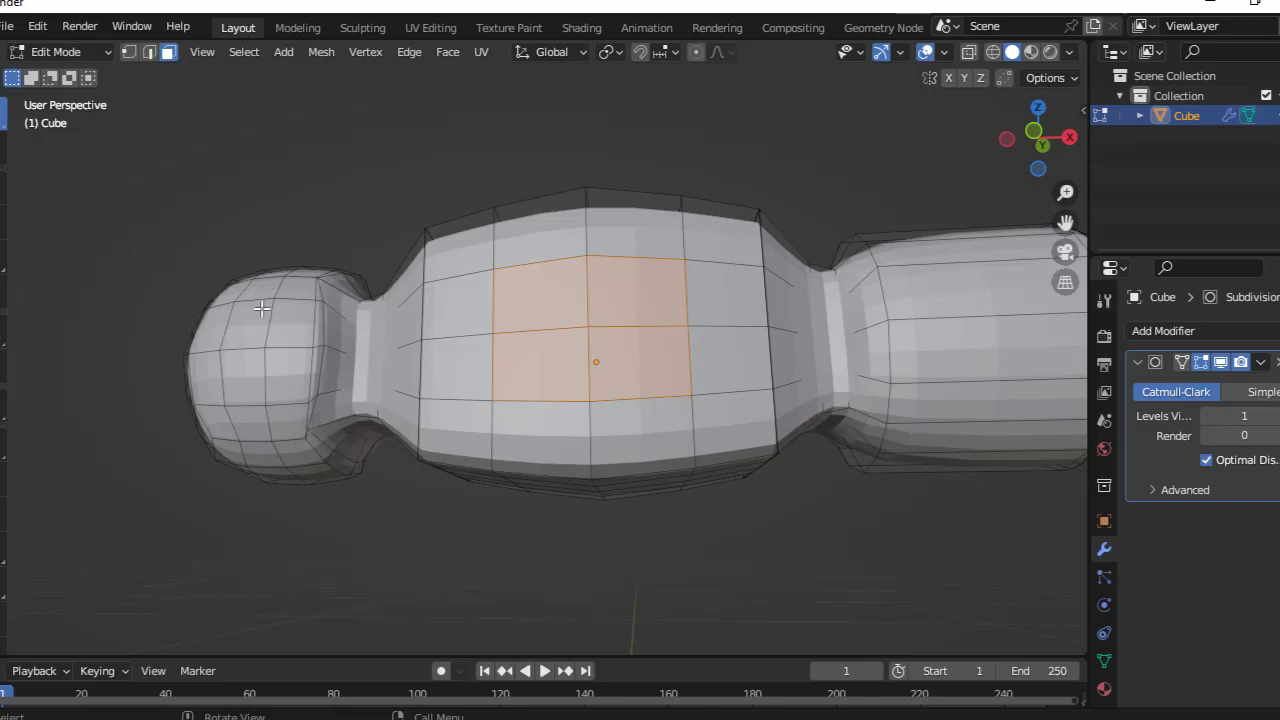
Inset the four central body faces by 0.1969 m, discarding an accidental extrude.
{"action": "key", "text": "e"}
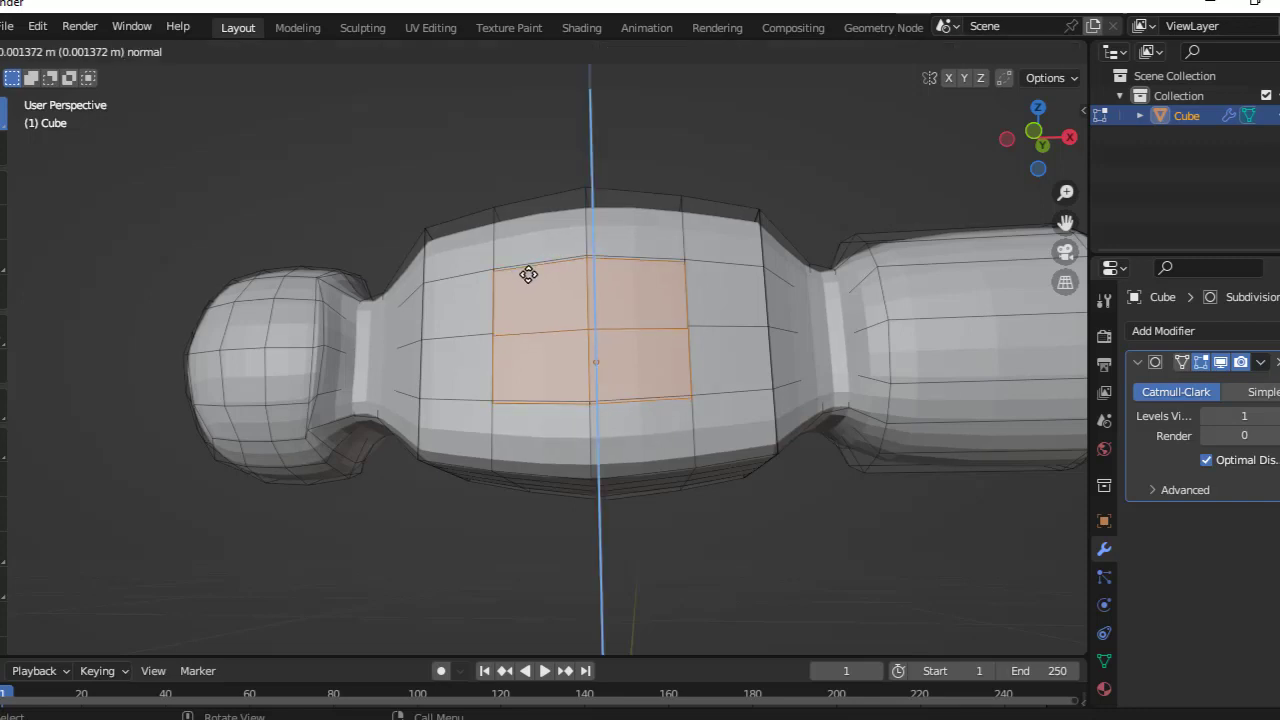
{"action": "right_click", "coordinate": [515, 265]}
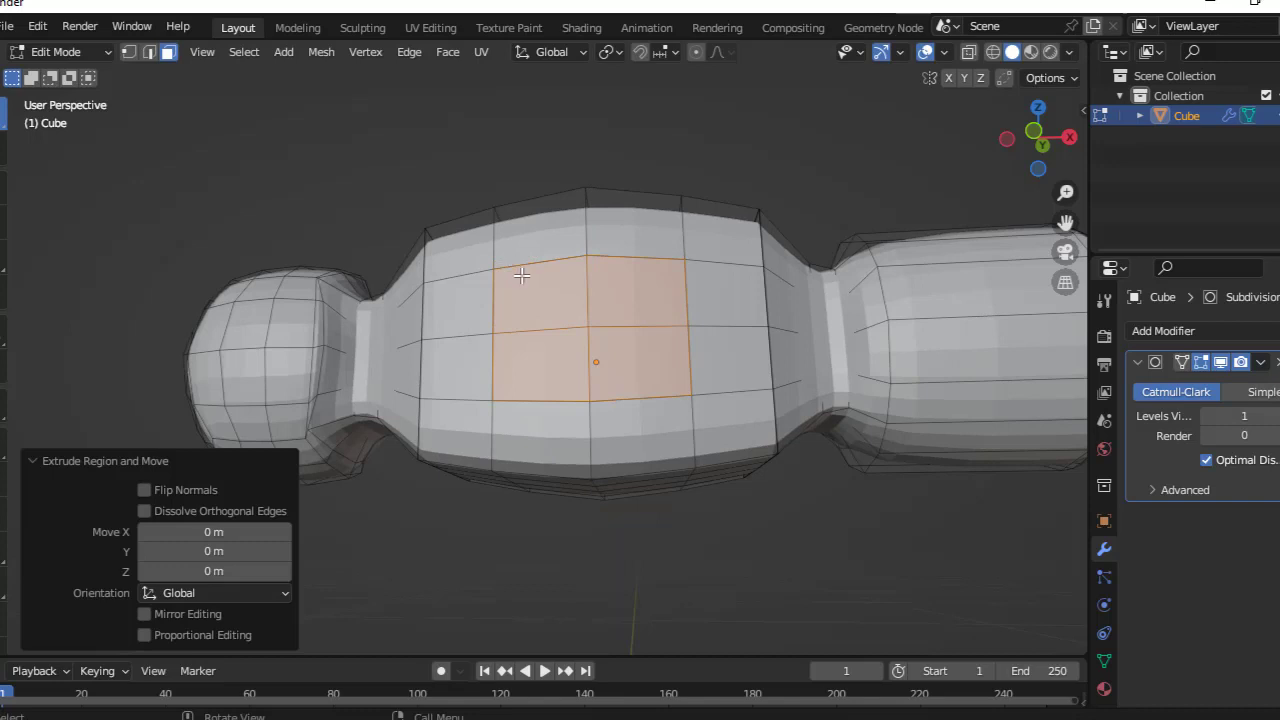
{"action": "key", "text": "i"}
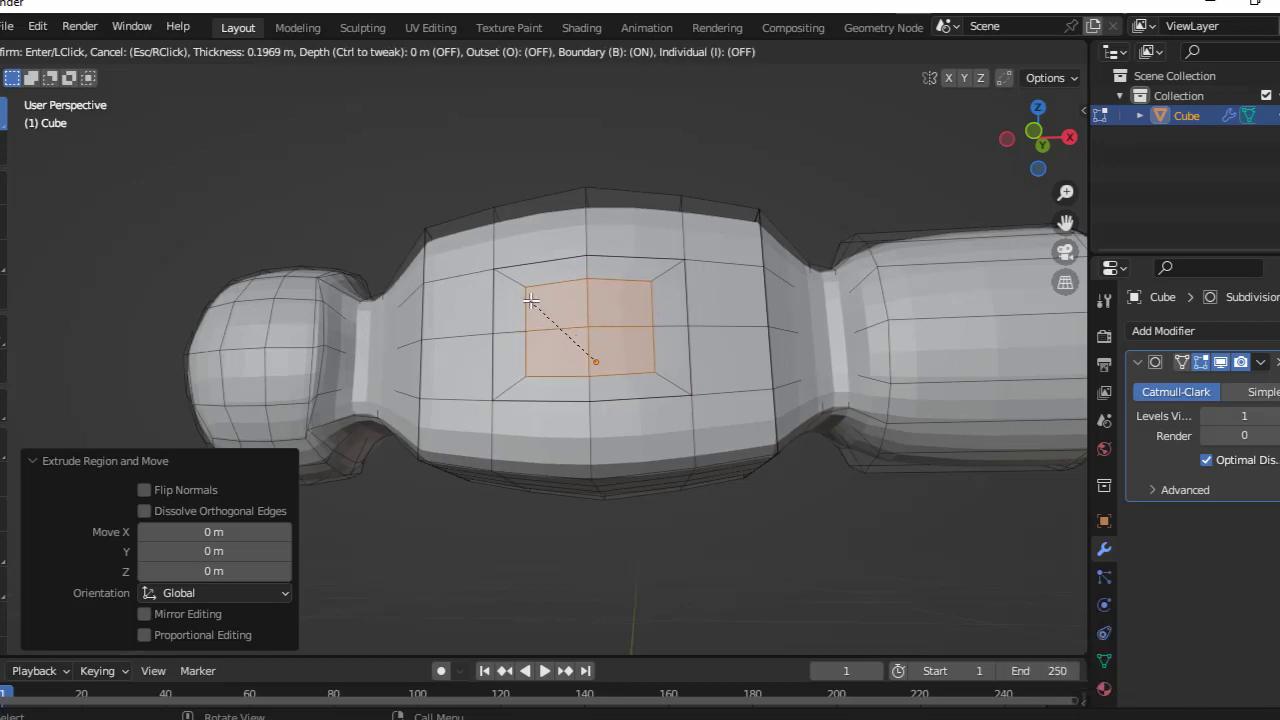
{"action": "left_click", "coordinate": [530, 300]}
{"action": "mouse_move", "coordinate": [583, 180]}
{"action": "middle_mouse_down"}
{"action": "mouse_move", "coordinate": [545, 373]}
{"action": "mouse_move", "coordinate": [577, 207]}
{"action": "middle_mouse_up"}
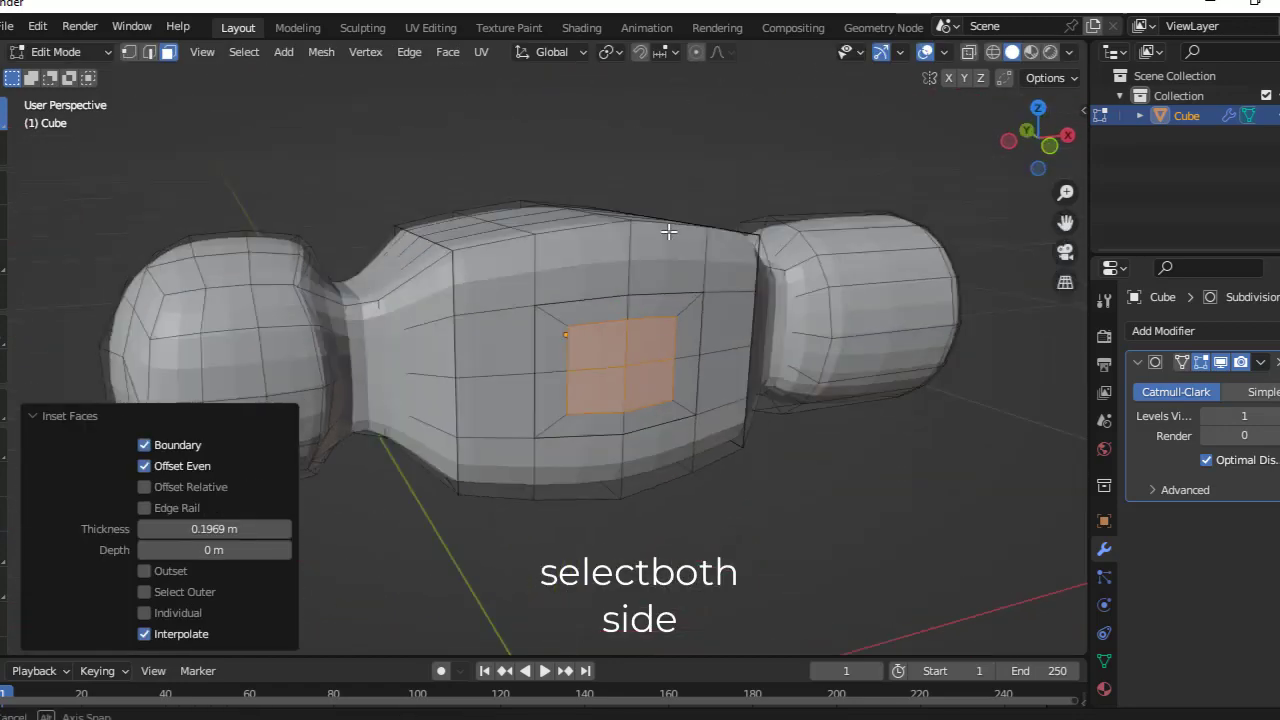
{"action": "scroll", "coordinate": [645, 420], "scroll_direction": "up", "scroll_amount": 1}
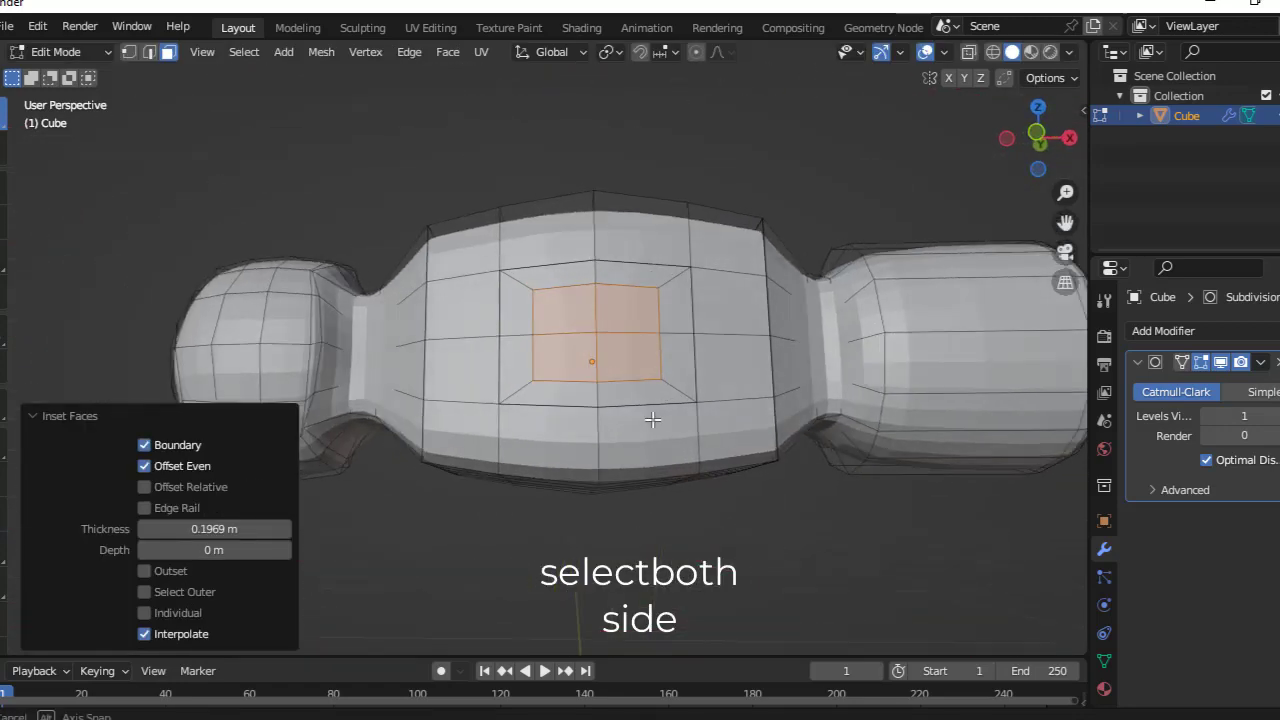
{"action": "scroll", "coordinate": [603, 378], "scroll_direction": "up", "scroll_amount": 1}
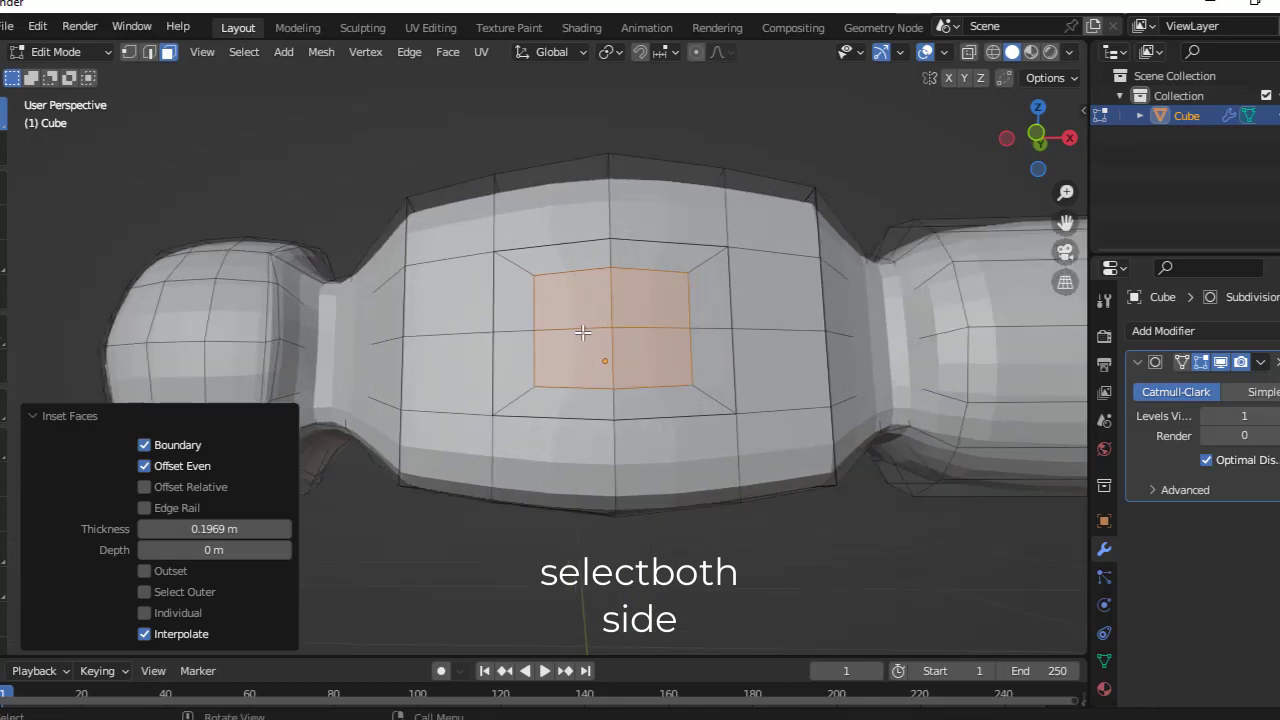
Stretch the inset panel along X to 1.393 and orbit around to the opposite panel.
{"action": "key", "text": "s"}
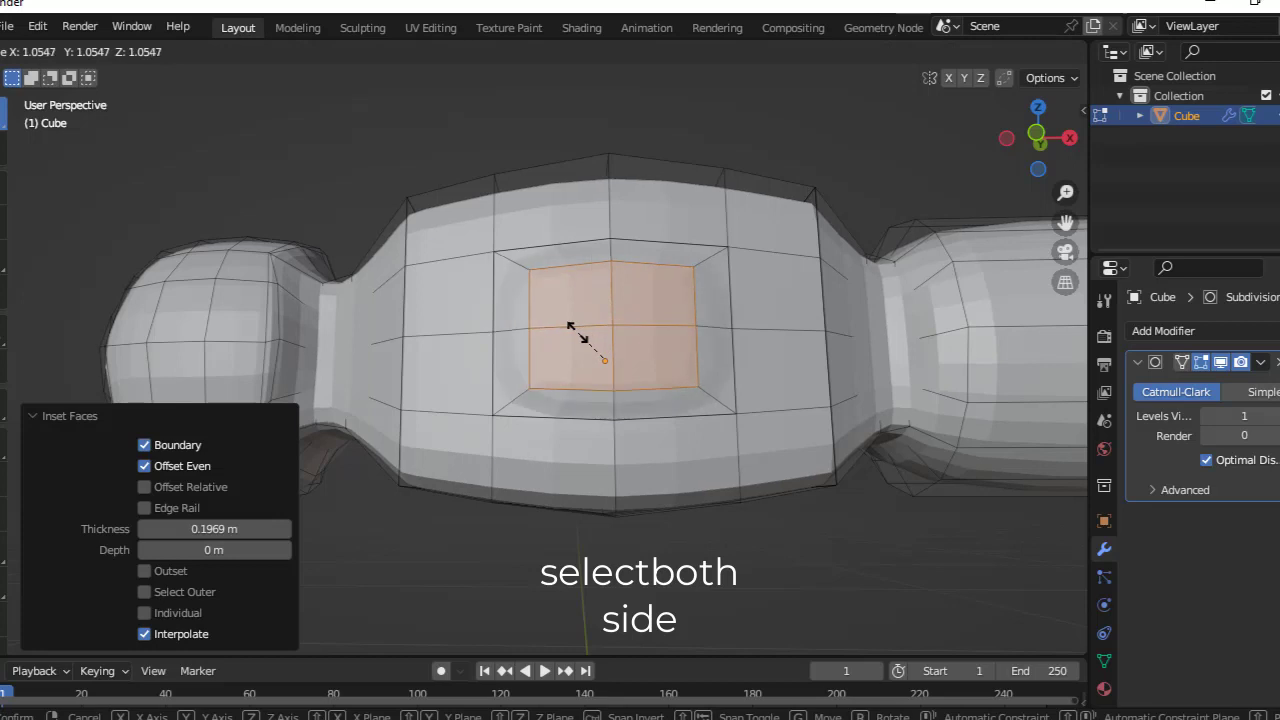
{"action": "key", "text": "x"}
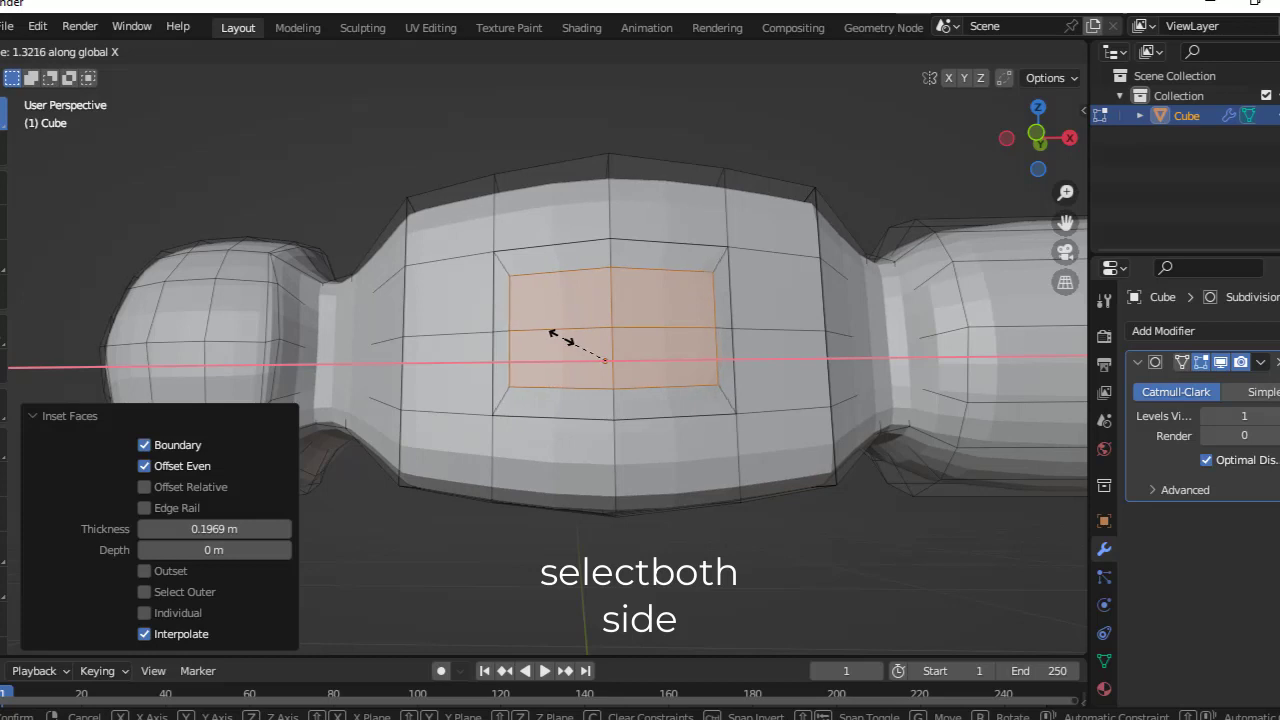
{"action": "left_click", "coordinate": [548, 333]}
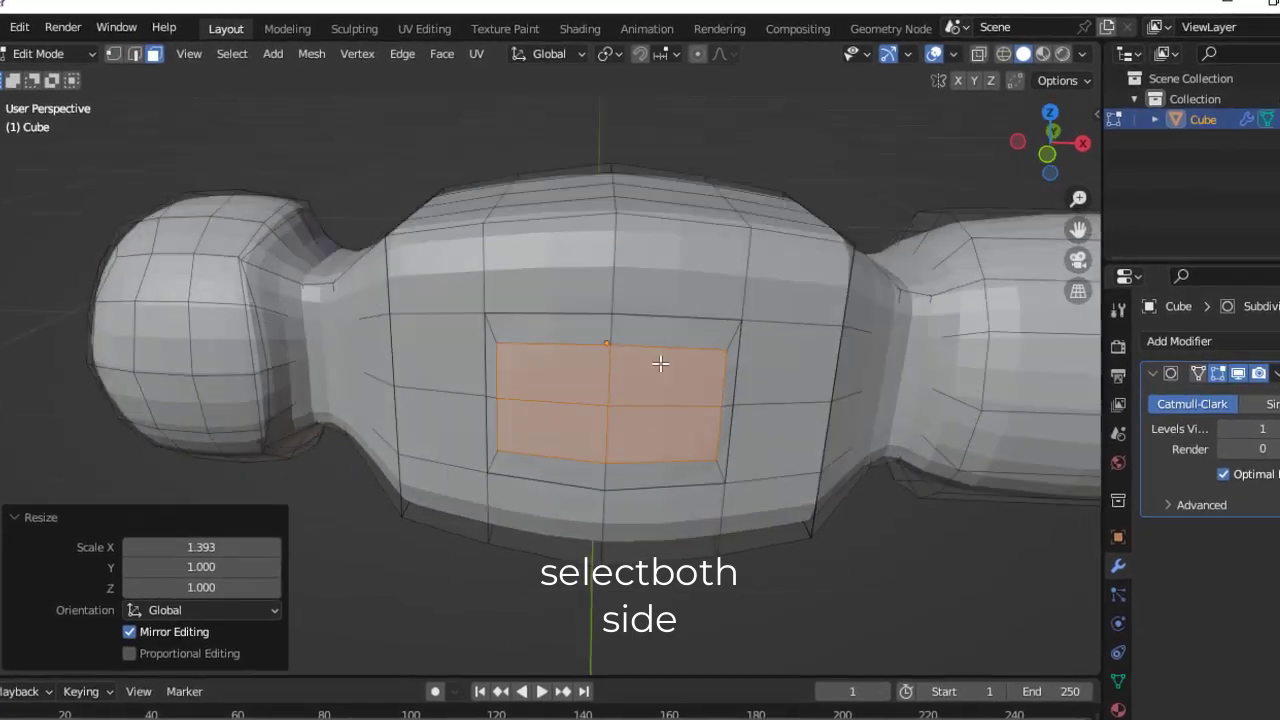
{"action": "mouse_move", "coordinate": [660, 363]}
{"action": "middle_mouse_down"}
{"action": "mouse_move", "coordinate": [654, 480]}
{"action": "mouse_move", "coordinate": [571, 294]}
{"action": "mouse_move", "coordinate": [650, 468]}
{"action": "middle_mouse_up"}
{"action": "middle_click_drag", "start_coordinate": [651, 540], "coordinate": [509, 357]}
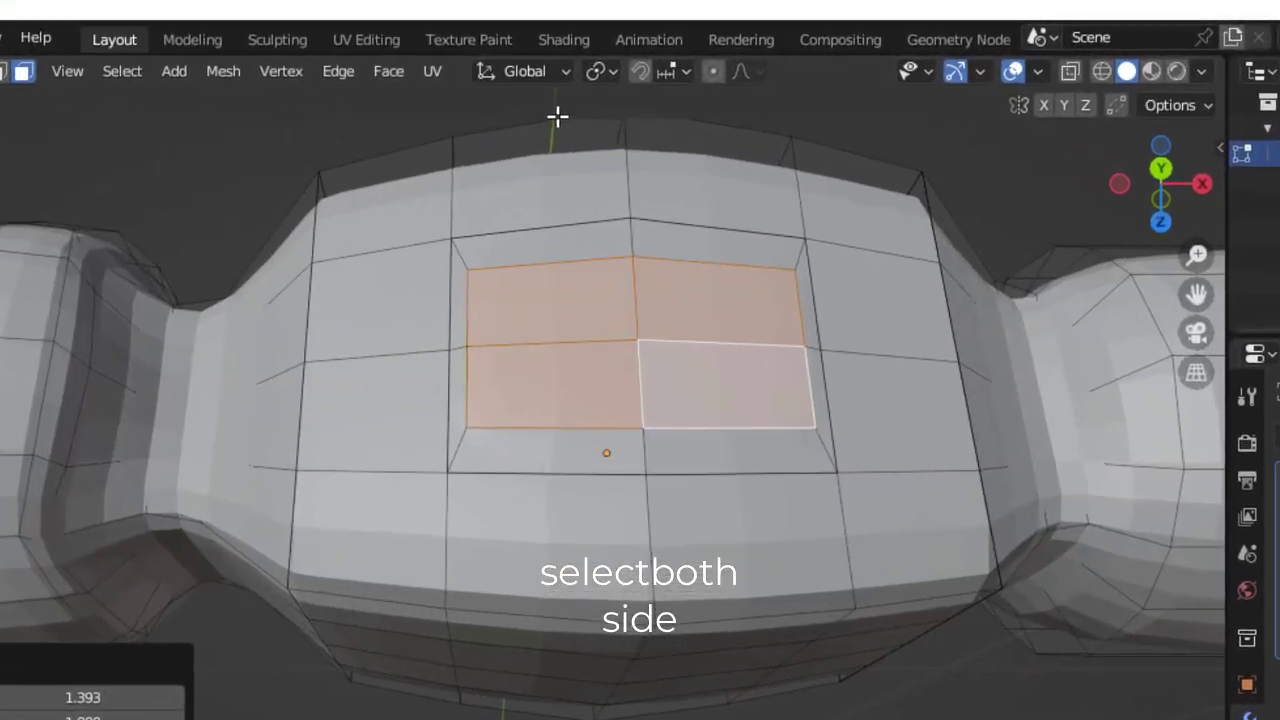
{"action": "mouse_move", "coordinate": [475, 505]}
{"action": "middle_mouse_down"}
{"action": "mouse_move", "coordinate": [590, 610]}
{"action": "mouse_move", "coordinate": [601, 653]}
{"action": "mouse_move", "coordinate": [643, 529]}
{"action": "mouse_move", "coordinate": [543, 537]}
{"action": "mouse_move", "coordinate": [535, 703]}
{"action": "mouse_move", "coordinate": [575, 716]}
{"action": "mouse_move", "coordinate": [185, 190]}
{"action": "middle_mouse_up"}
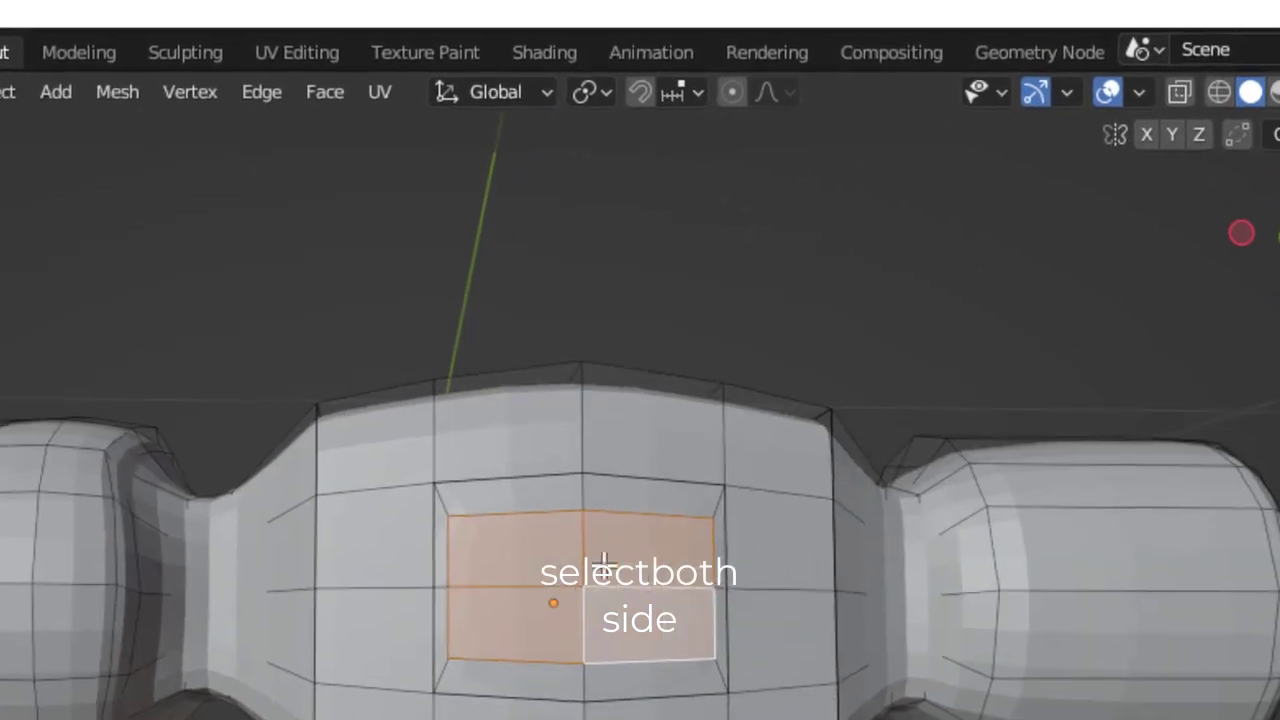
Bridge the two opposite inset panels with Bridge Edge Loops to cut a hole, then deselect.
{"action": "left_click", "coordinate": [165, 132]}
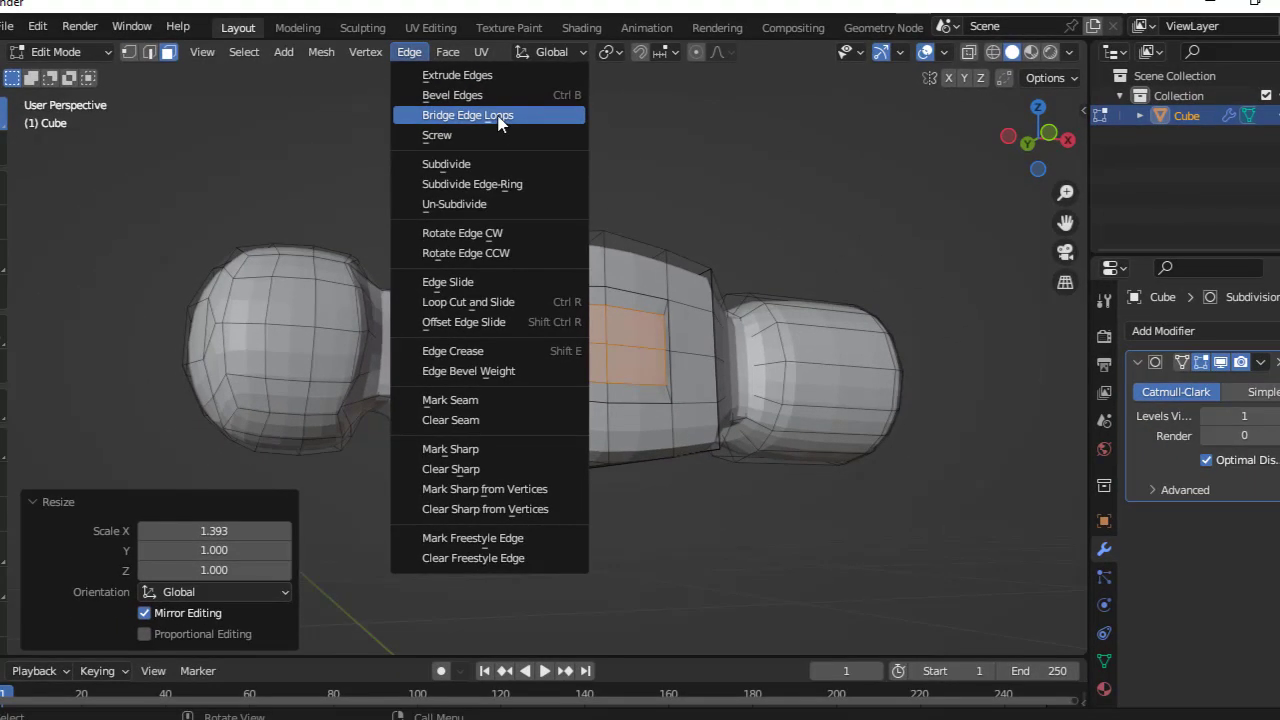
{"action": "left_click", "coordinate": [390, 163]}
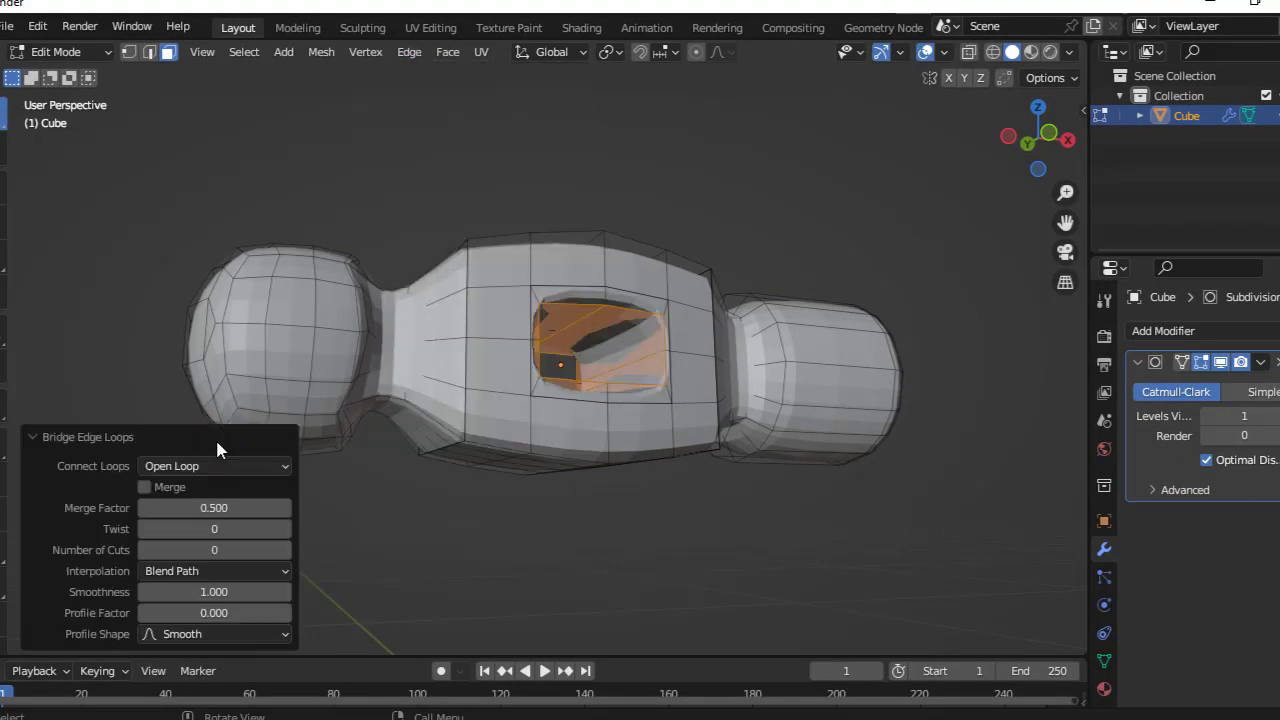
{"action": "mouse_move", "coordinate": [408, 467]}
{"action": "middle_mouse_down"}
{"action": "mouse_move", "coordinate": [500, 347]}
{"action": "mouse_move", "coordinate": [529, 474]}
{"action": "mouse_move", "coordinate": [629, 374]}
{"action": "mouse_move", "coordinate": [450, 413]}
{"action": "mouse_move", "coordinate": [500, 277]}
{"action": "mouse_move", "coordinate": [571, 343]}
{"action": "mouse_move", "coordinate": [683, 320]}
{"action": "mouse_move", "coordinate": [771, 353]}
{"action": "mouse_move", "coordinate": [791, 429]}
{"action": "middle_mouse_up"}
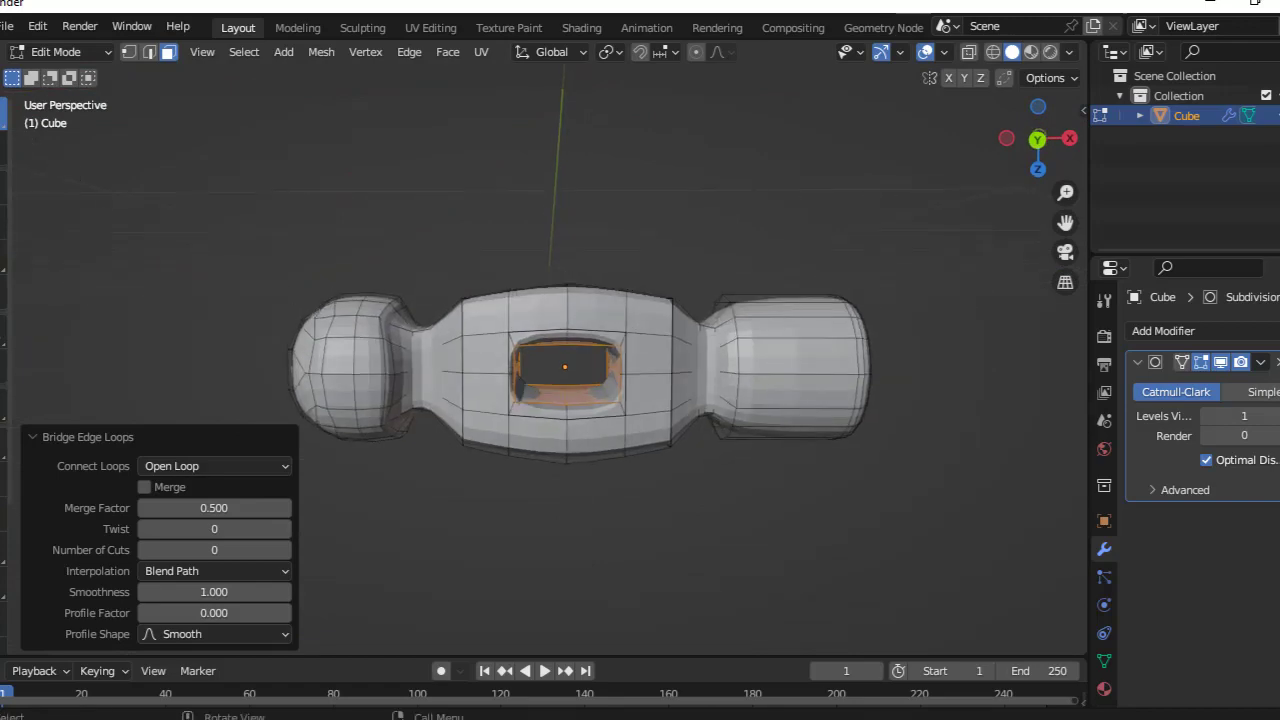
{"action": "left_click", "coordinate": [569, 241]}
Inspect the hole from another angle in Material Preview shading.
{"action": "mouse_move", "coordinate": [560, 251]}
{"action": "middle_mouse_down"}
{"action": "mouse_move", "coordinate": [521, 223]}
{"action": "mouse_move", "coordinate": [995, 164]}
{"action": "middle_mouse_up"}
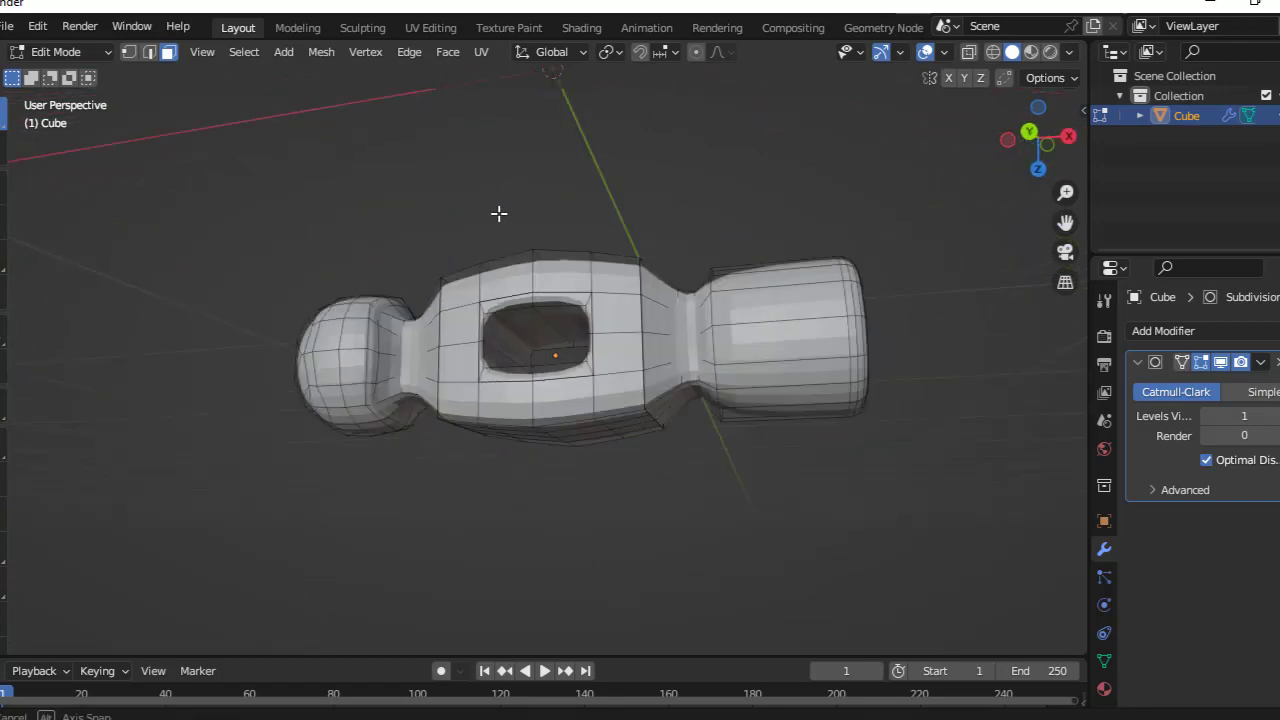
{"action": "left_click", "coordinate": [1032, 54]}
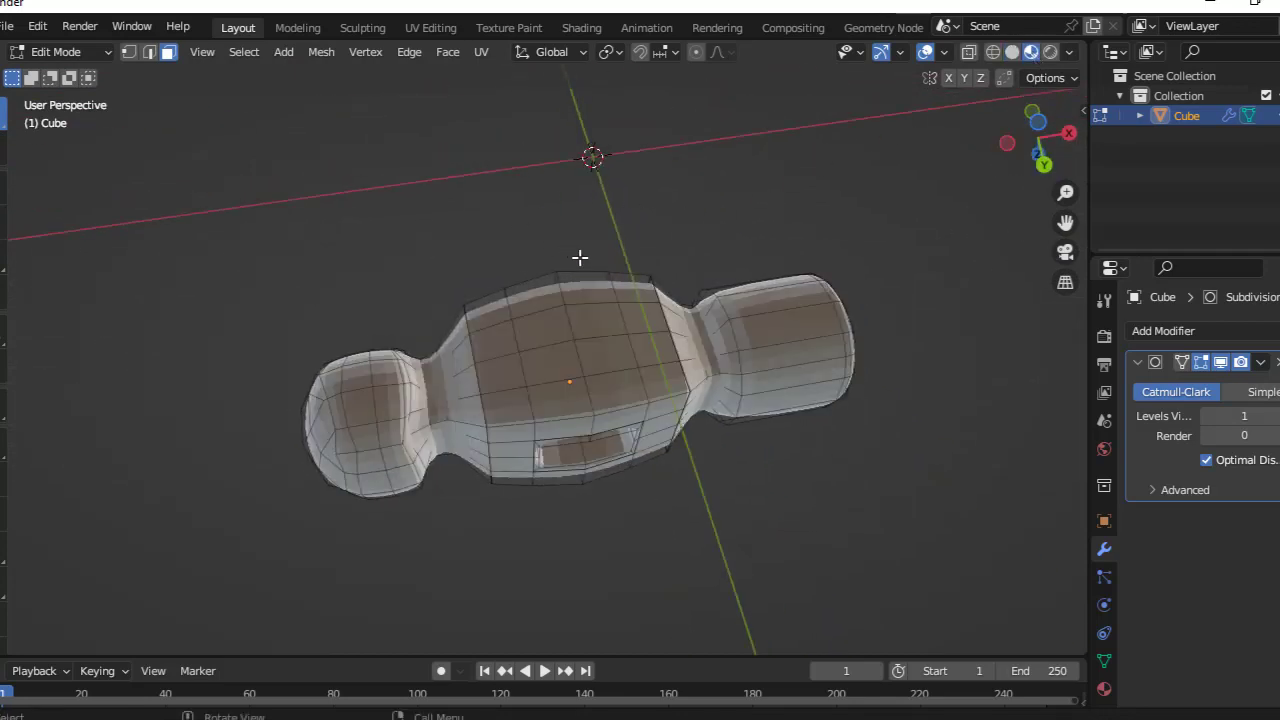
{"action": "middle_click_drag", "start_coordinate": [580, 257], "coordinate": [577, 165]}
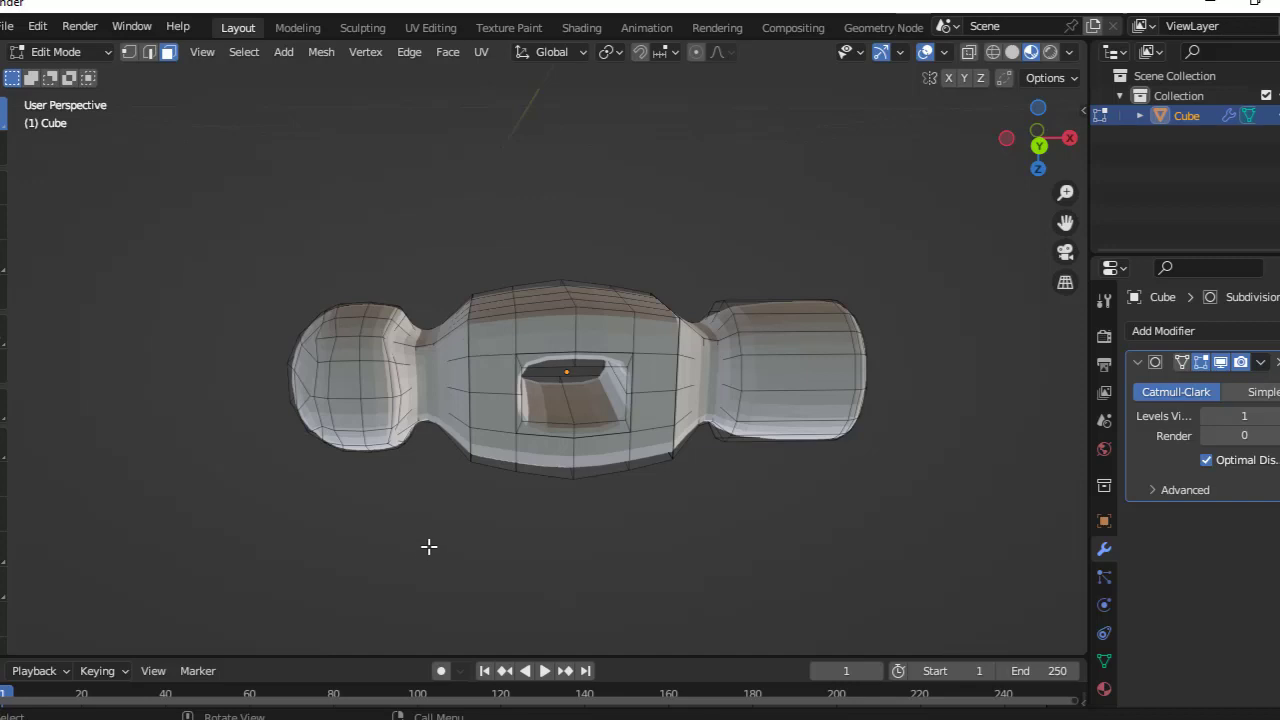
View the hammer from the front orthographic view and adjust the zoom on the oval hole.
{"action": "key", "text": "grave"}
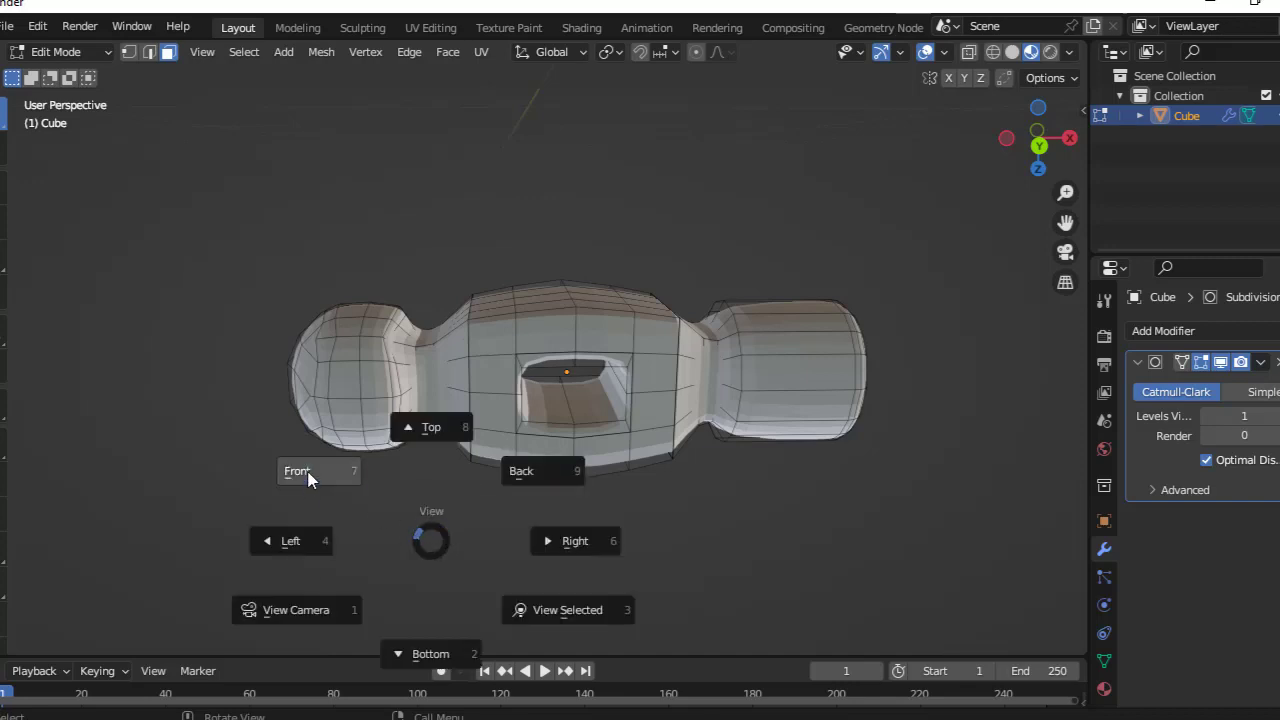
{"action": "left_click", "coordinate": [306, 472]}
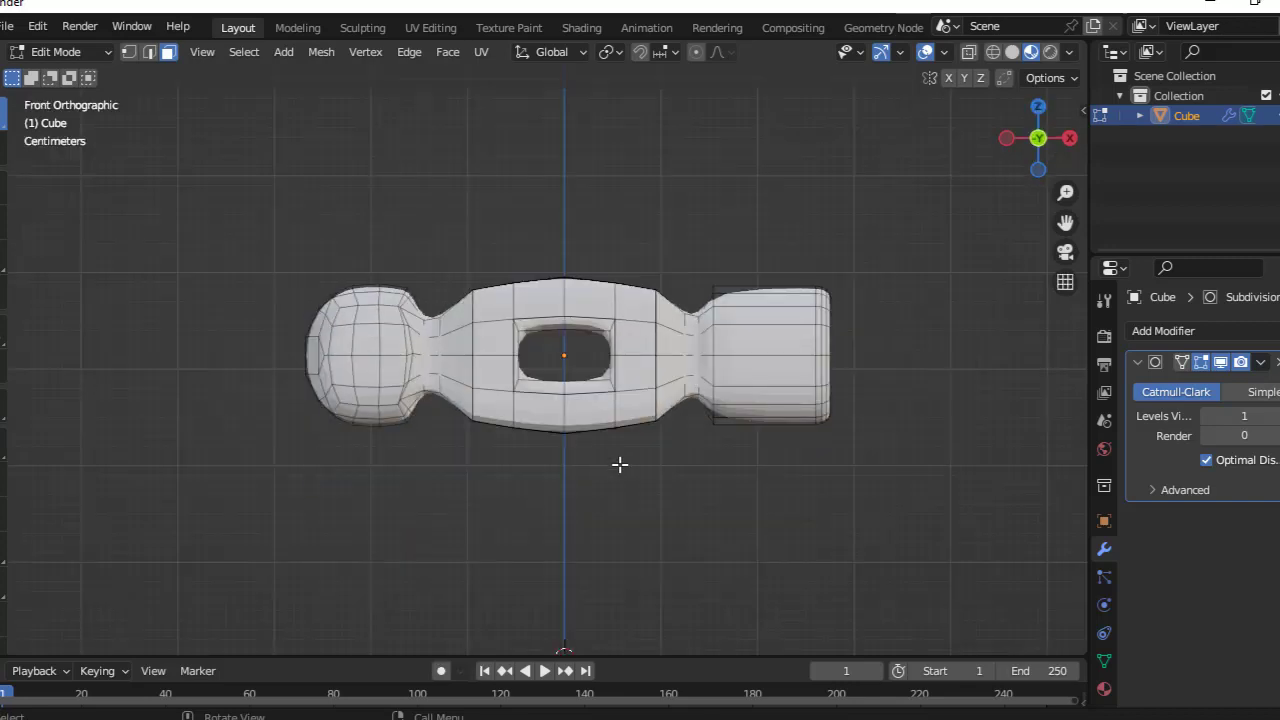
{"action": "scroll", "coordinate": [612, 468], "scroll_direction": "down", "scroll_amount": 3}
{"action": "scroll", "coordinate": [510, 421], "scroll_direction": "up", "scroll_amount": 1}
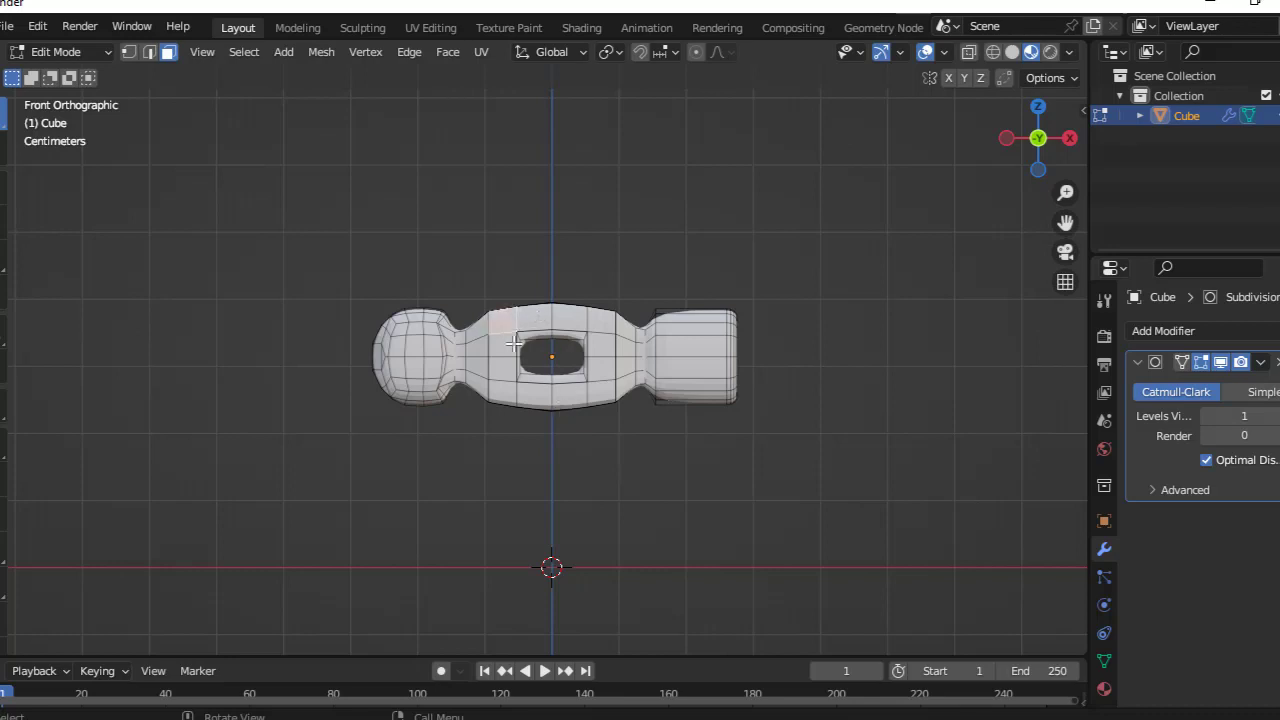
Return to Object Mode, select the hammer, use solid shading and hide the viewport overlays.
{"action": "key", "text": "Tab"}
{"action": "left_click", "coordinate": [437, 285]}
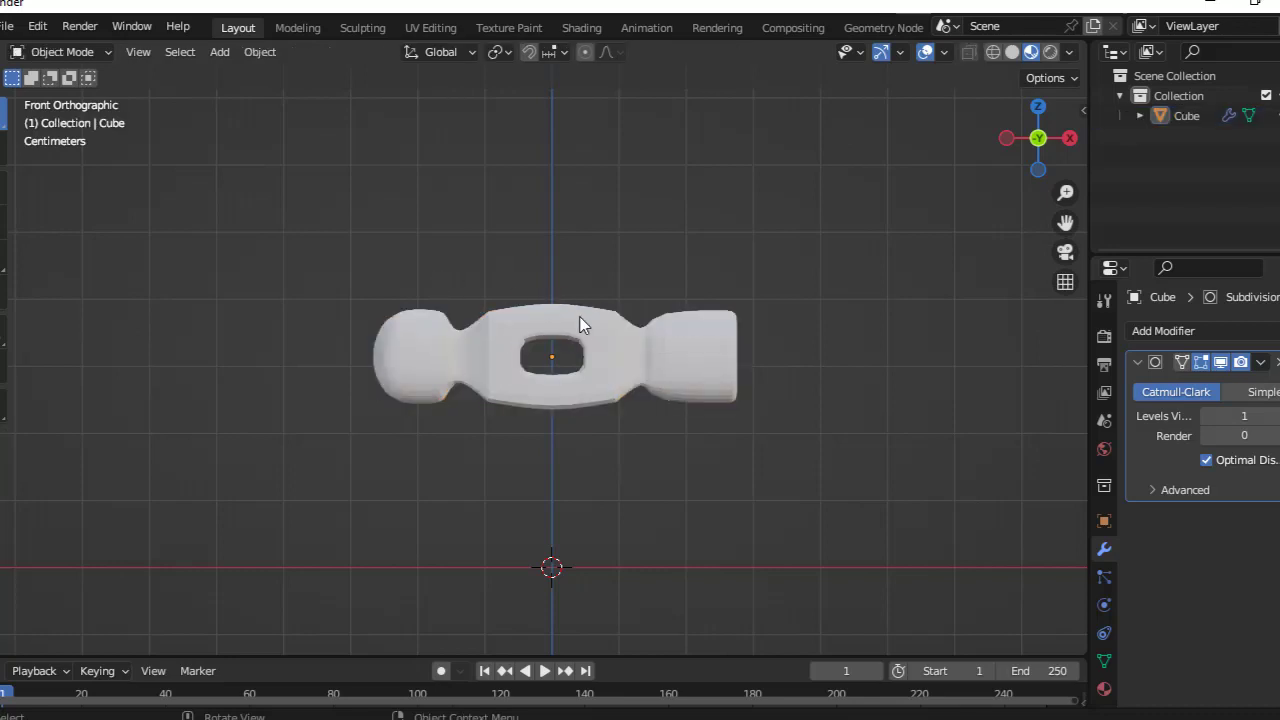
{"action": "left_click", "coordinate": [585, 329]}
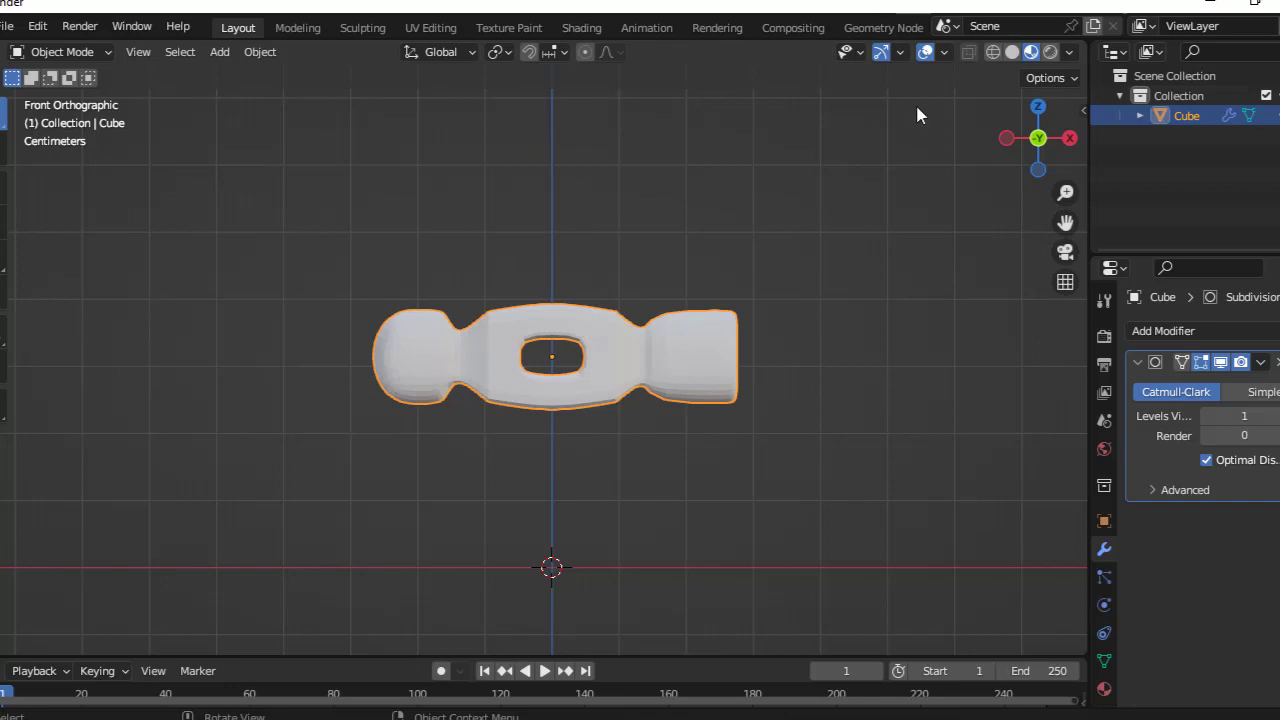
{"action": "left_click", "coordinate": [1013, 53]}
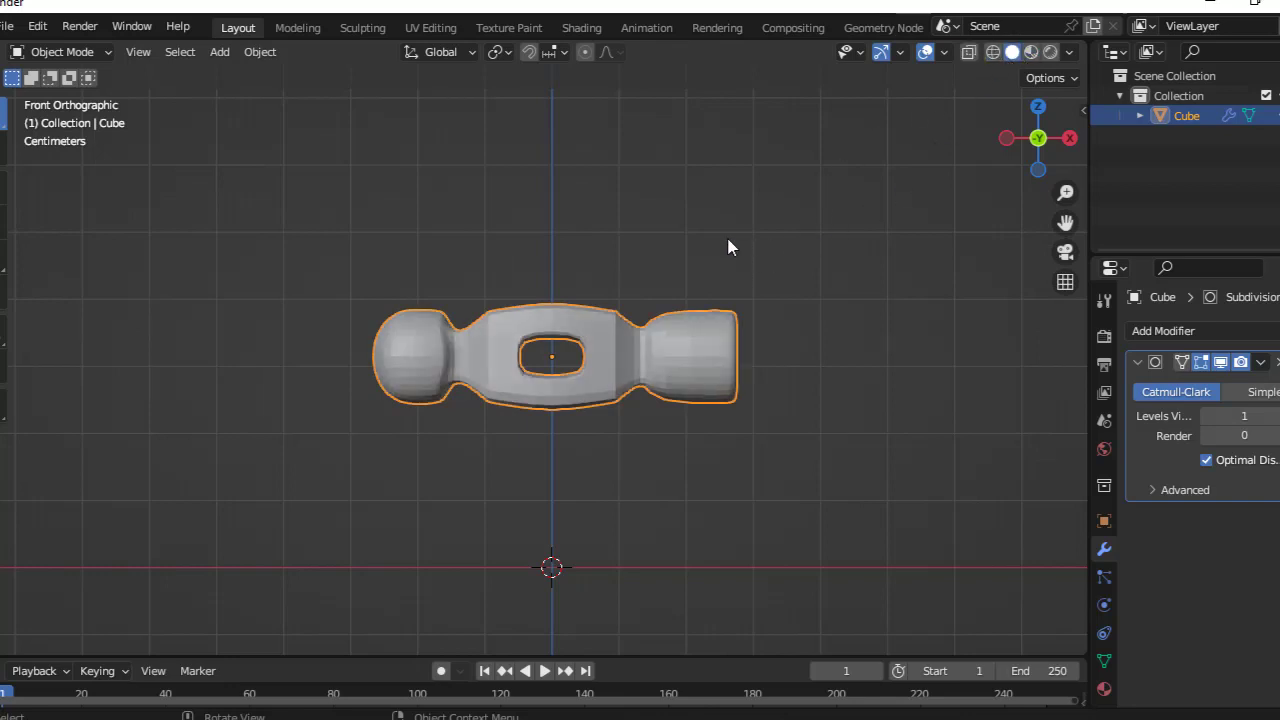
{"action": "middle_click_drag", "start_coordinate": [728, 247], "coordinate": [925, 60]}
{"action": "left_click", "coordinate": [925, 55]}
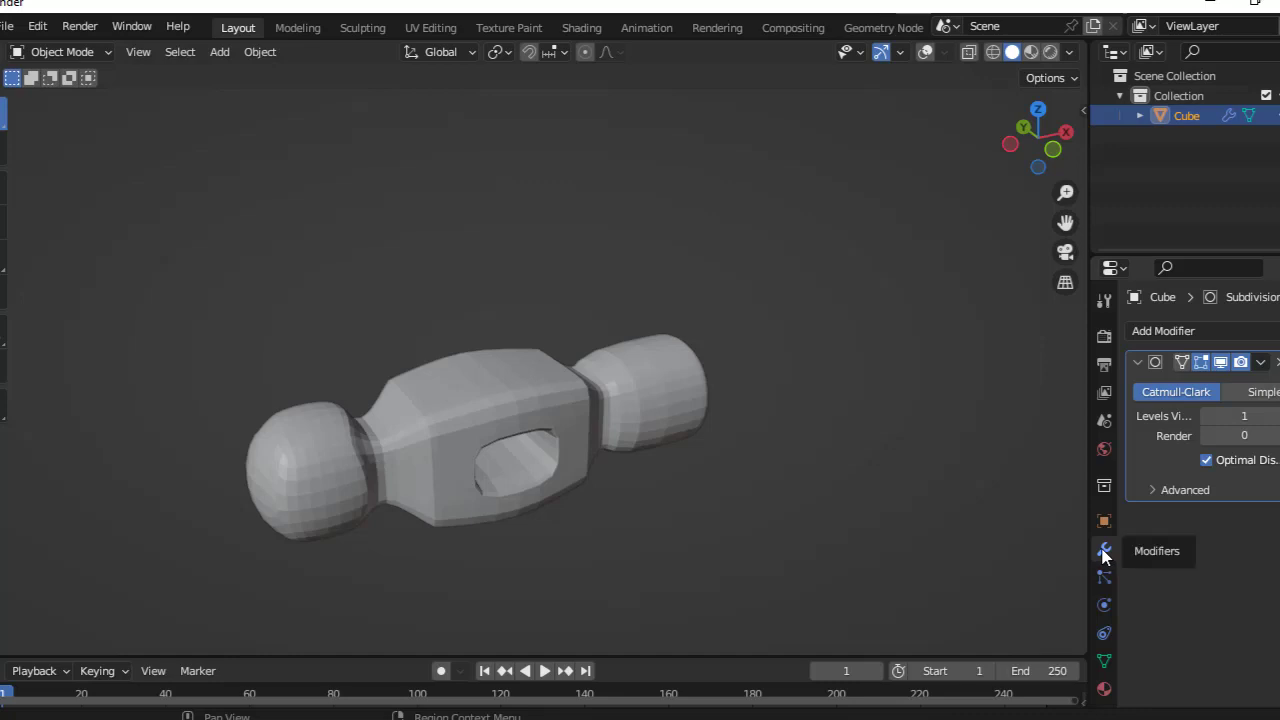
Add a second Subdivision Surface modifier and set its viewport level to 1.
{"action": "left_click", "coordinate": [1213, 336]}
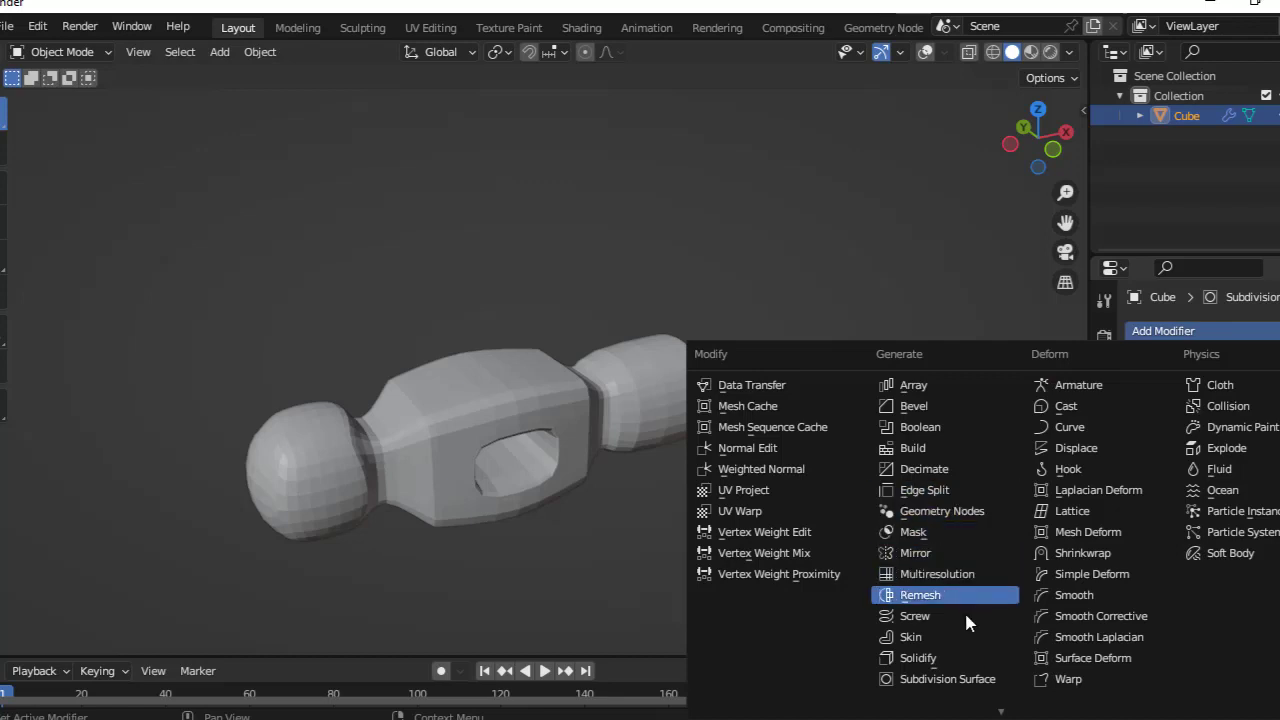
{"action": "left_click", "coordinate": [960, 680]}
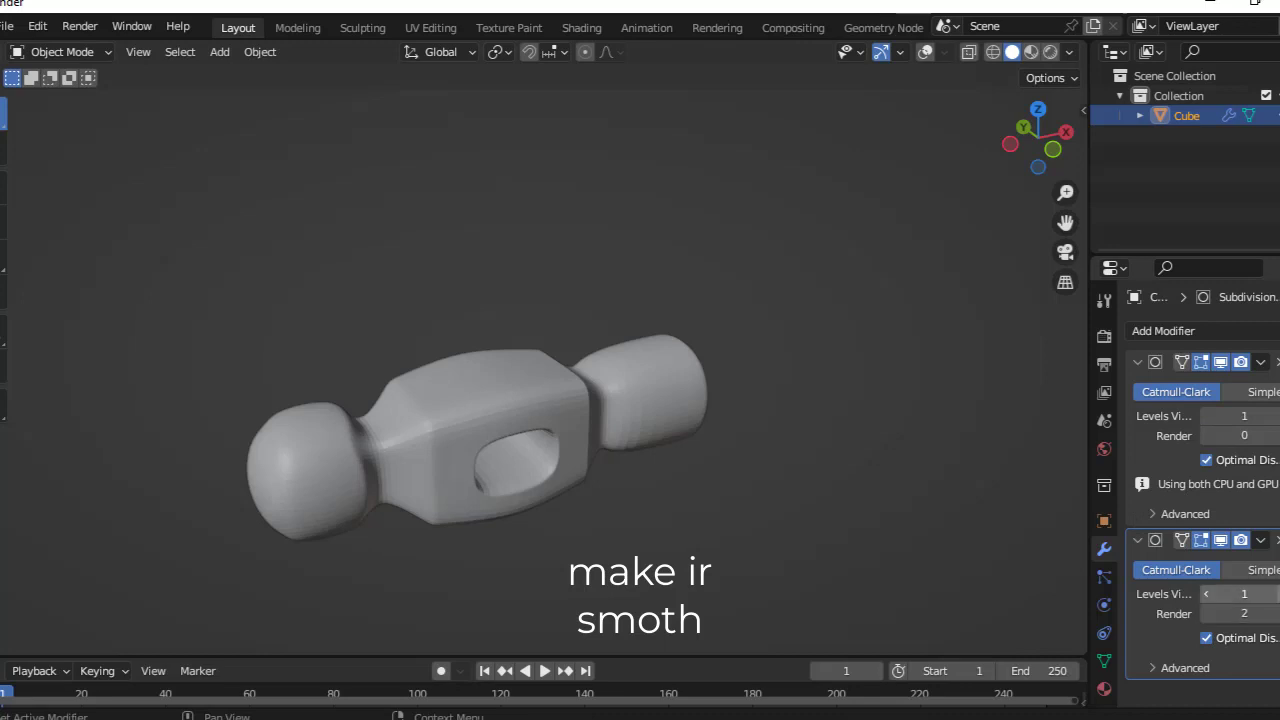
{"action": "mouse_move", "coordinate": [1240, 594]}
{"action": "left_mouse_down"}
{"action": "mouse_move", "coordinate": [1262, 594]}
{"action": "mouse_move", "coordinate": [1270, 570]}
{"action": "left_mouse_up"}
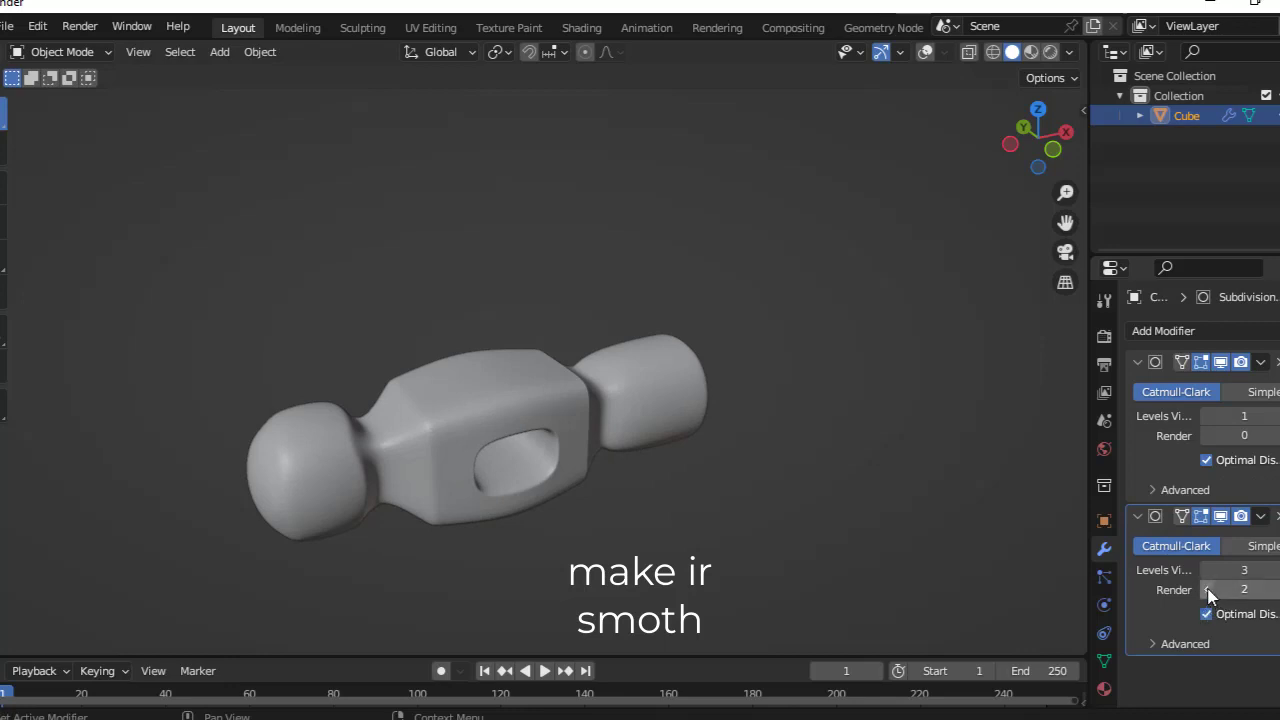
{"action": "left_click", "coordinate": [1207, 590]}
{"action": "left_click", "coordinate": [794, 483]}
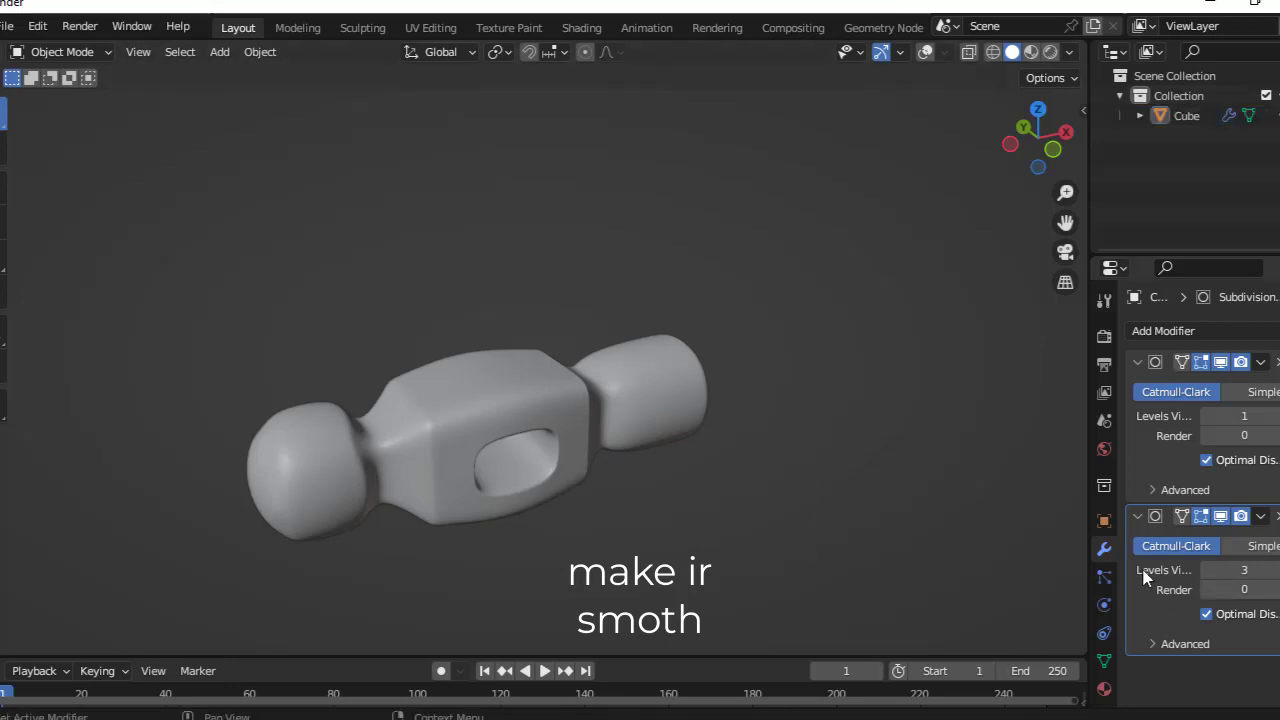
{"action": "left_click", "coordinate": [1206, 570]}
{"action": "left_click", "coordinate": [1206, 570]}
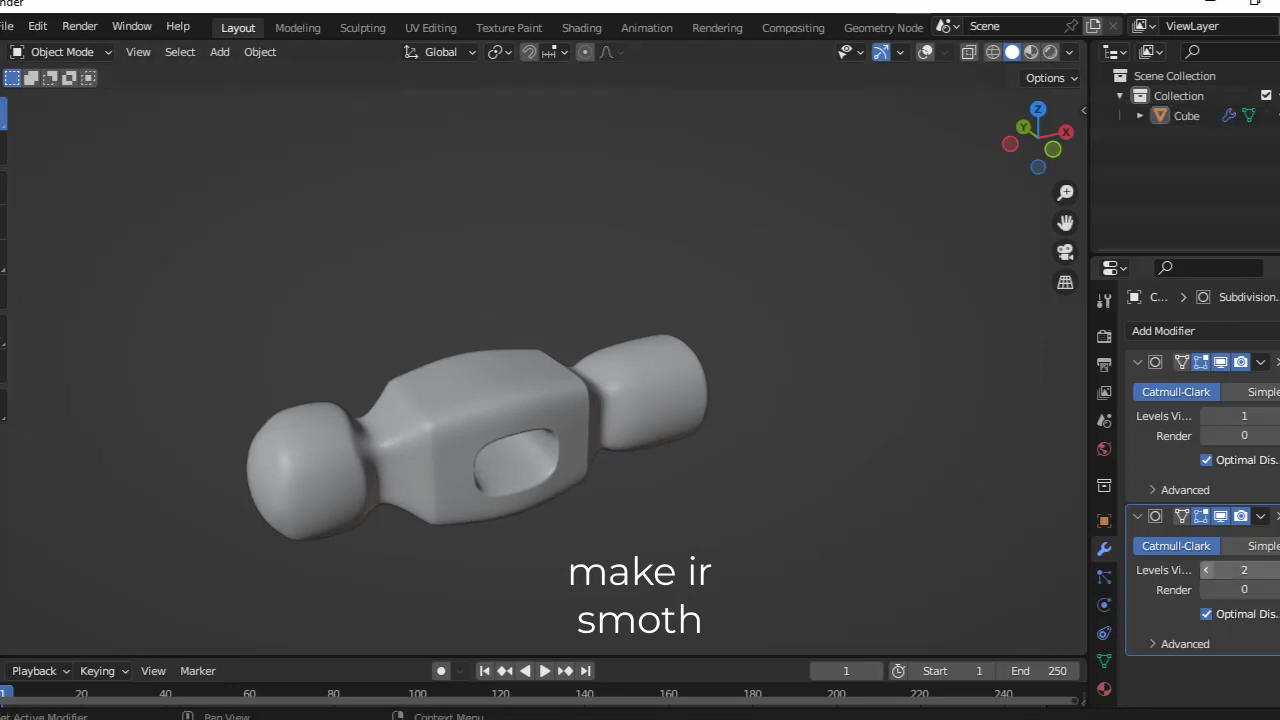
Reselect the hammer and zoom out to centre it in the viewport.
{"action": "left_click", "coordinate": [607, 419]}
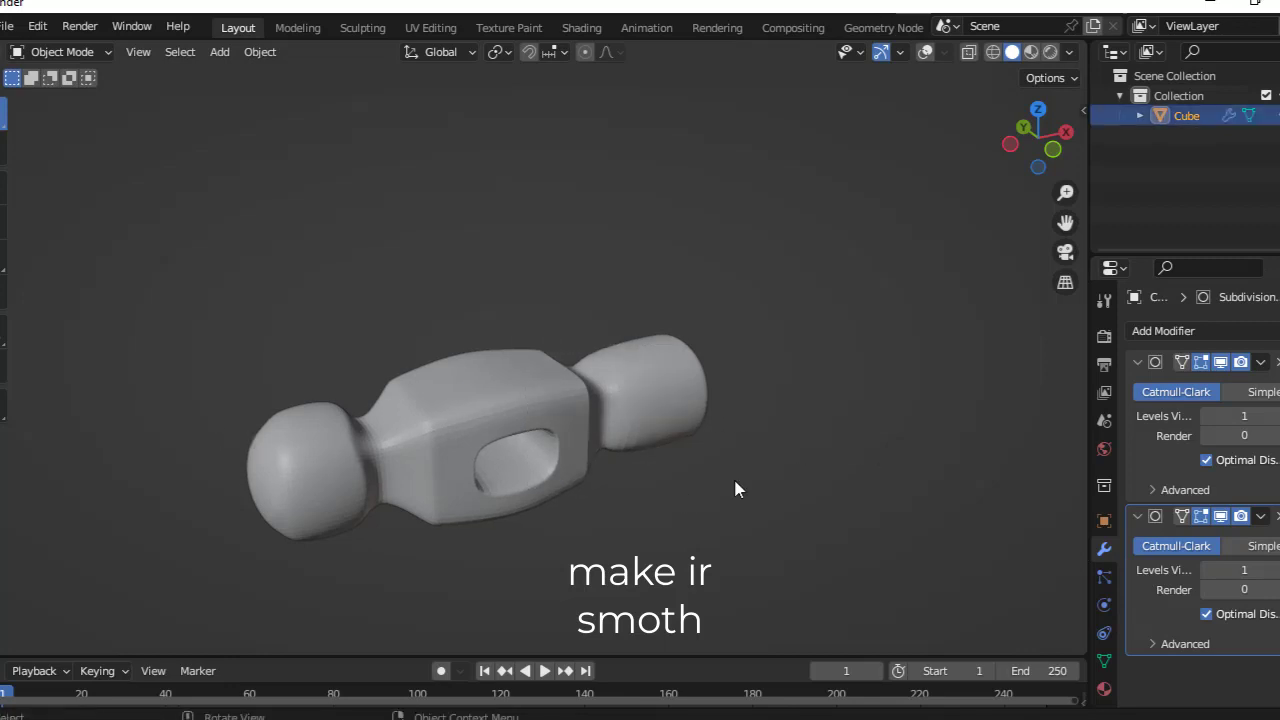
{"action": "left_click", "coordinate": [349, 268]}
{"action": "left_click", "coordinate": [378, 491]}
{"action": "scroll", "coordinate": [702, 307], "scroll_direction": "down", "scroll_amount": 3}
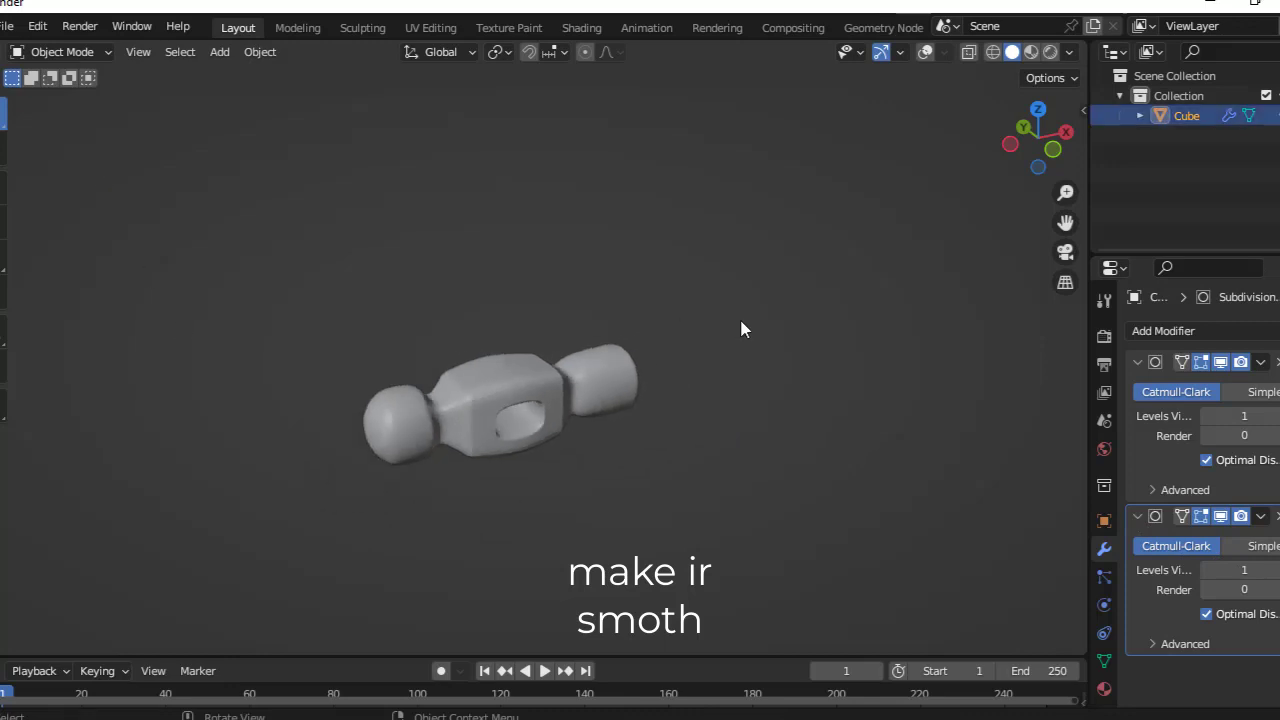
{"action": "mouse_move", "coordinate": [684, 378]}
{"action": "middle_mouse_down"}
{"action": "mouse_move", "coordinate": [656, 414]}
{"action": "mouse_move", "coordinate": [449, 334]}
{"action": "mouse_move", "coordinate": [600, 380]}
{"action": "mouse_move", "coordinate": [640, 500]}
{"action": "mouse_move", "coordinate": [751, 443]}
{"action": "mouse_move", "coordinate": [834, 437]}
{"action": "mouse_move", "coordinate": [811, 374]}
{"action": "mouse_move", "coordinate": [428, 470]}
{"action": "mouse_move", "coordinate": [650, 510]}
{"action": "middle_mouse_up"}
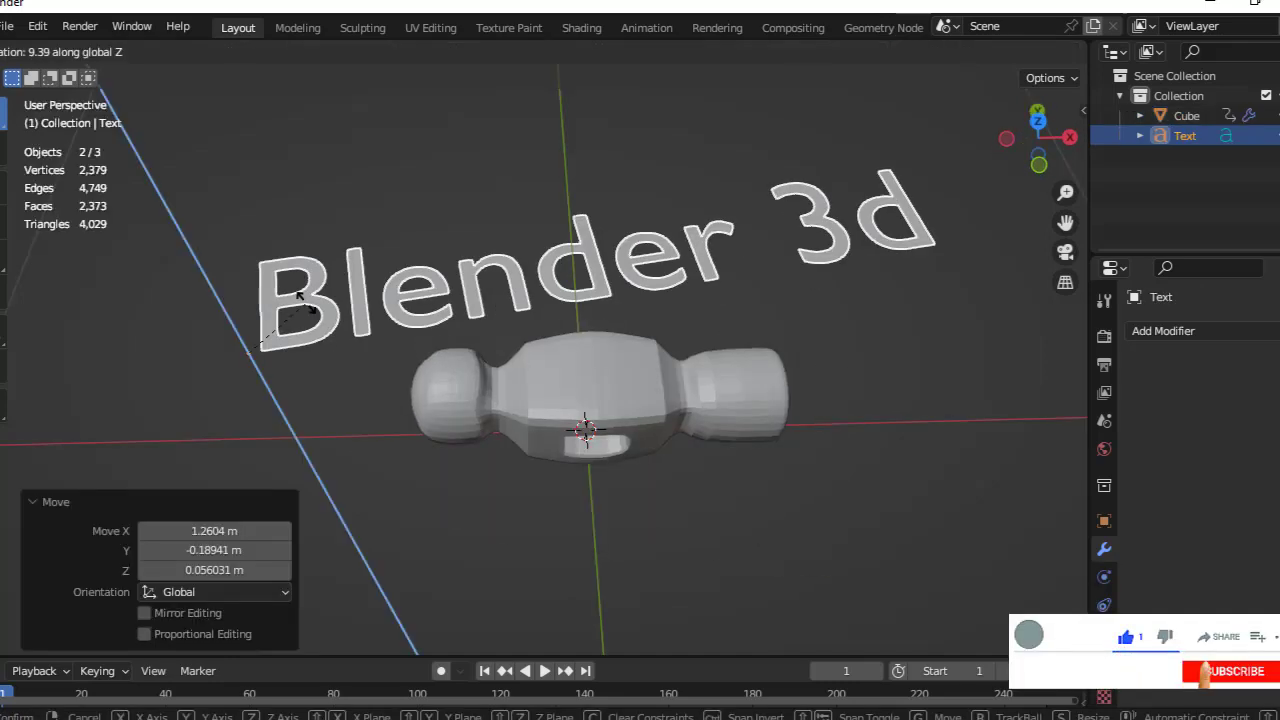
Nudge the 'Blender 3d' text along Y, then rotate it 76.3° on its local X axis to stand upright.
{"action": "key", "text": "y"}
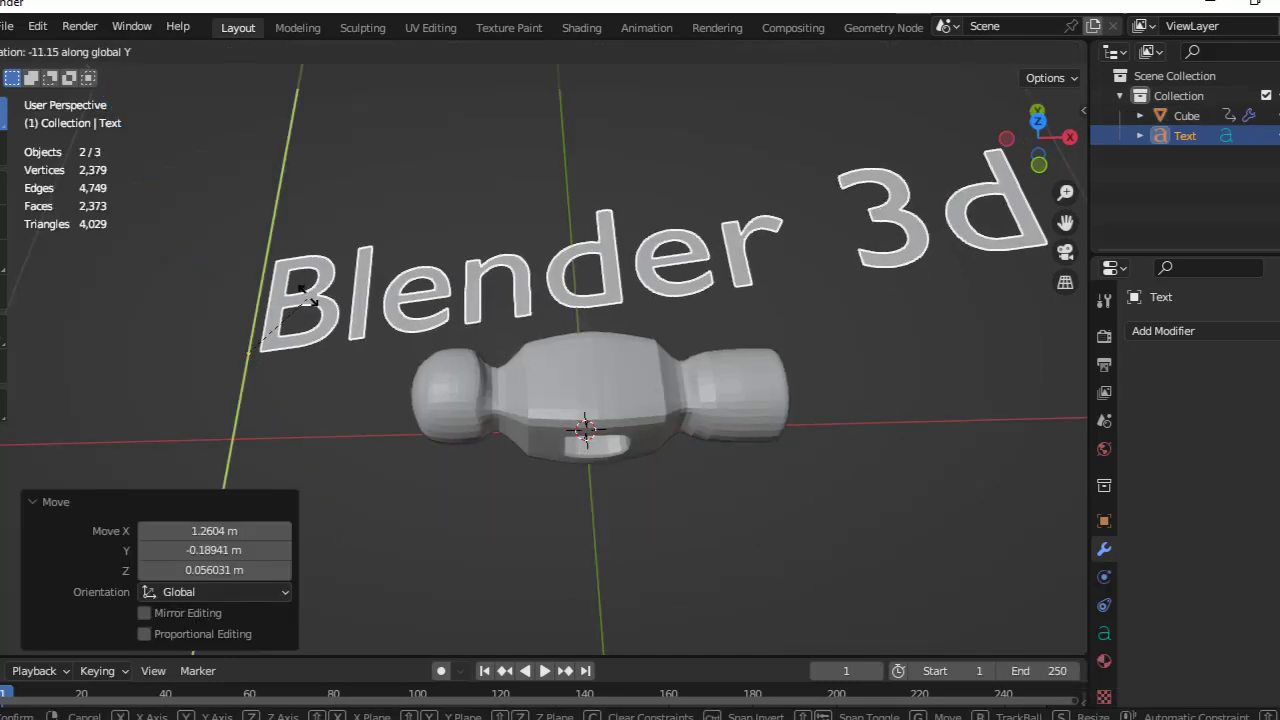
{"action": "key", "text": "Return"}
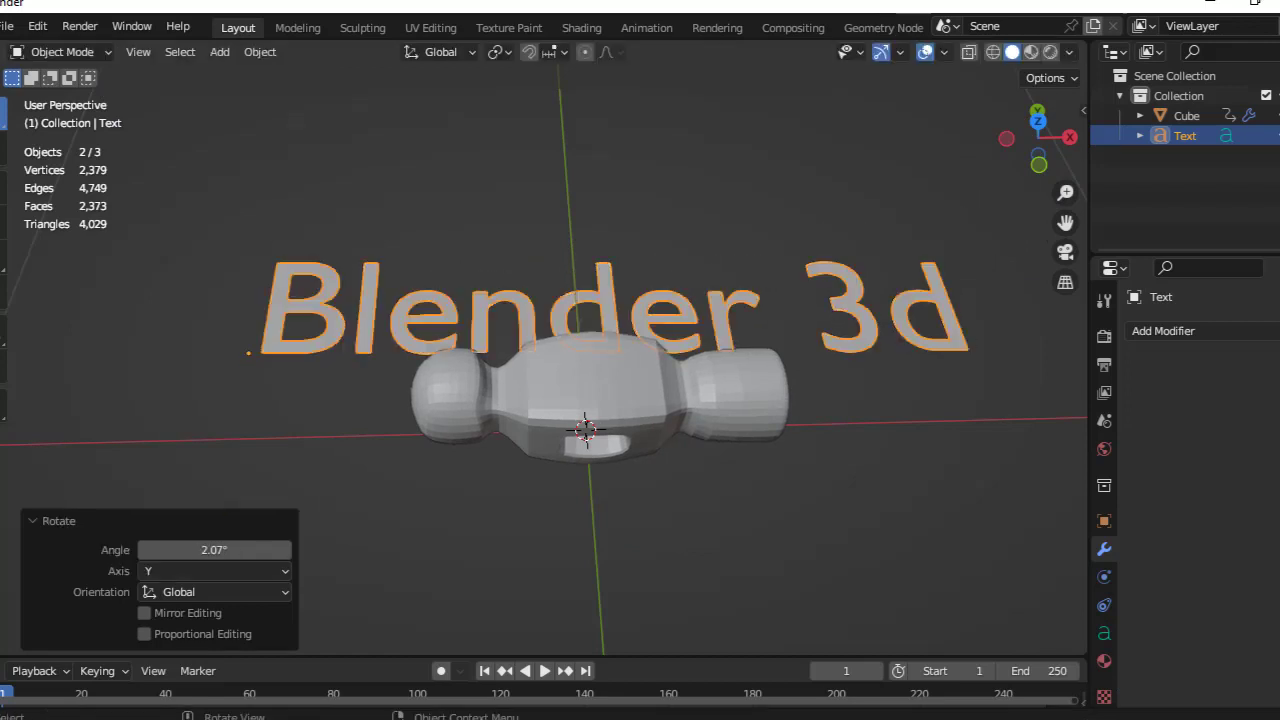
{"action": "key", "text": "x"}
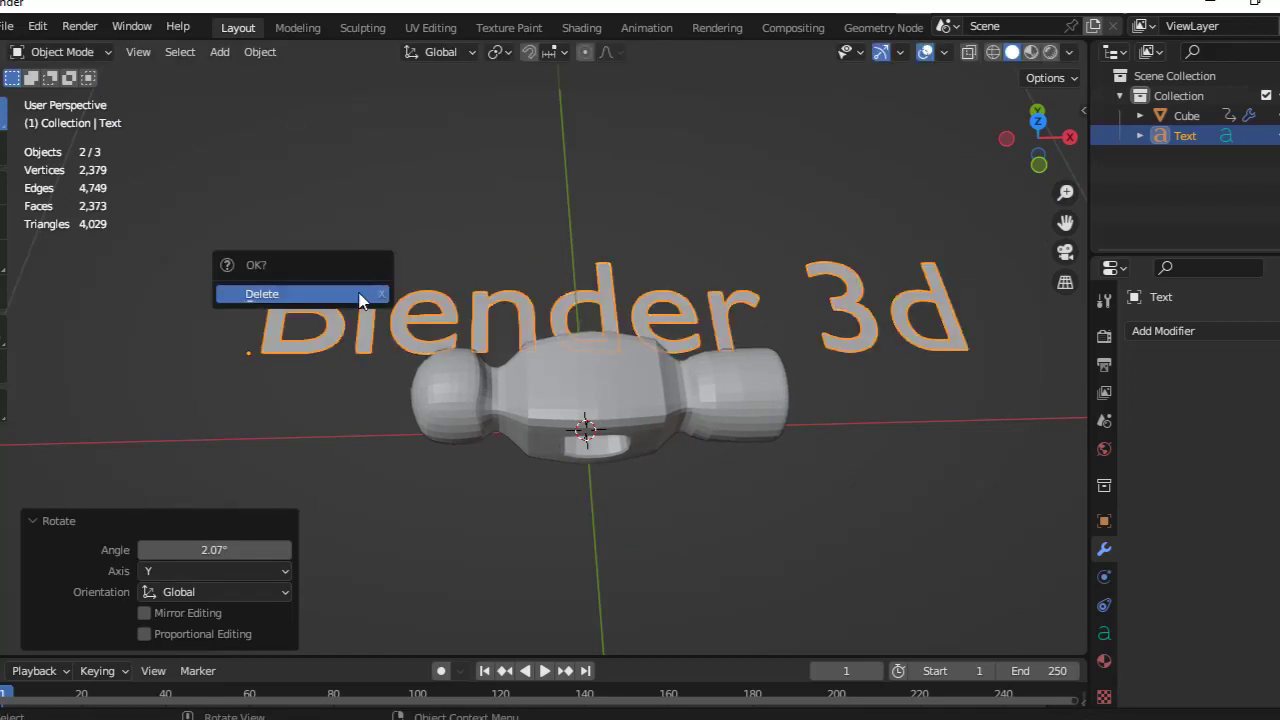
{"action": "key", "text": "Escape"}
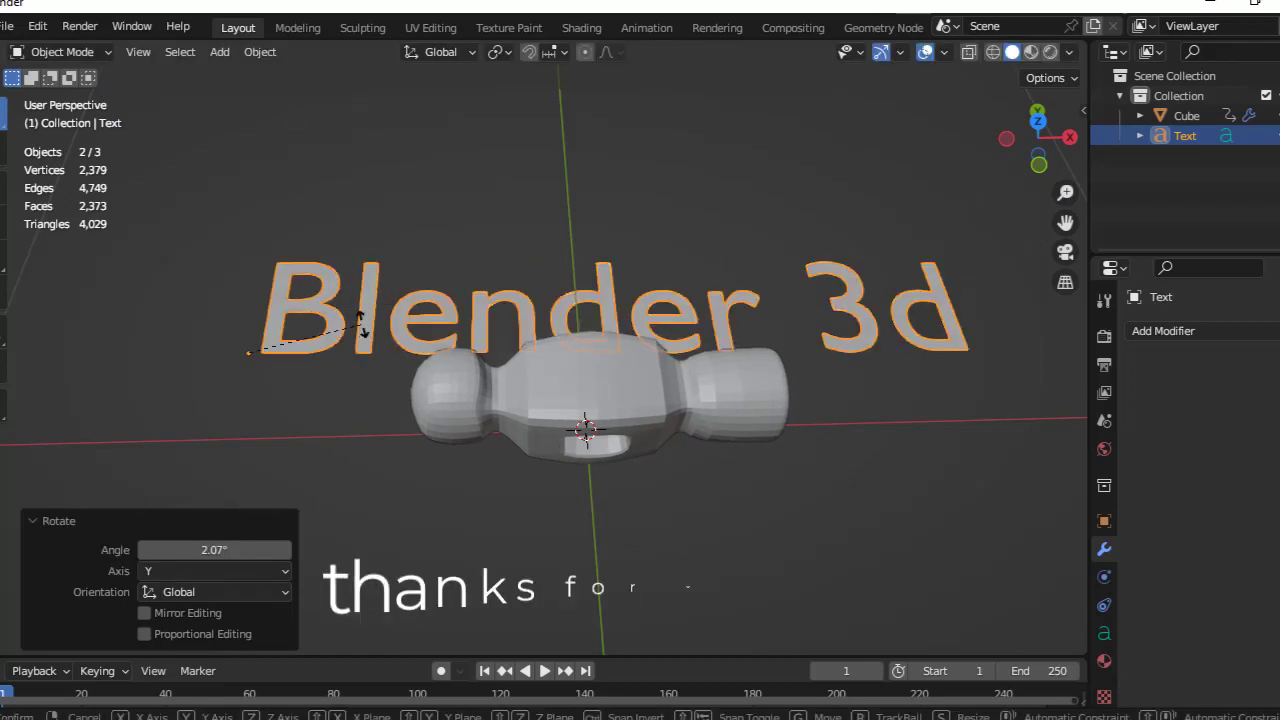
{"action": "key", "text": "r"}
{"action": "key", "text": "x"}
{"action": "key", "text": "x"}
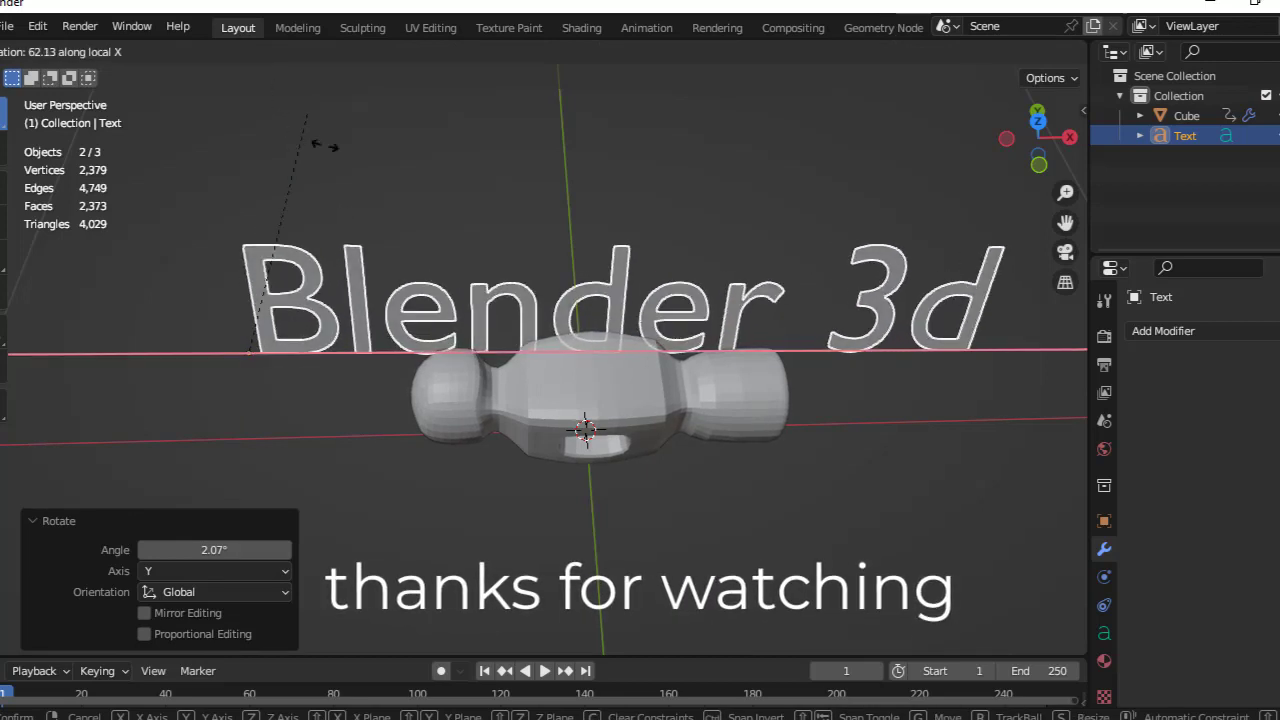
{"action": "left_click", "coordinate": [268, 437]}
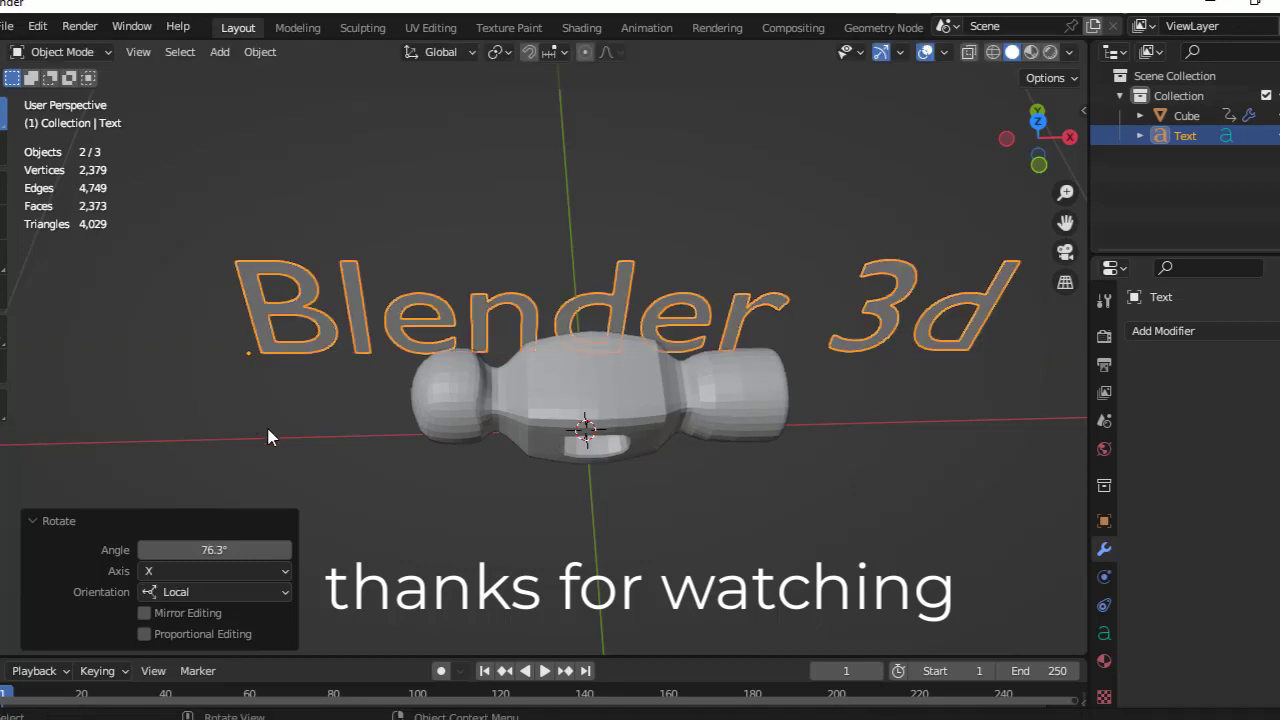
Move the upright text so it sits behind the hammer.
{"action": "scroll", "coordinate": [549, 303], "scroll_direction": "down", "scroll_amount": 2}
{"action": "middle_click_drag", "start_coordinate": [543, 449], "coordinate": [622, 413]}
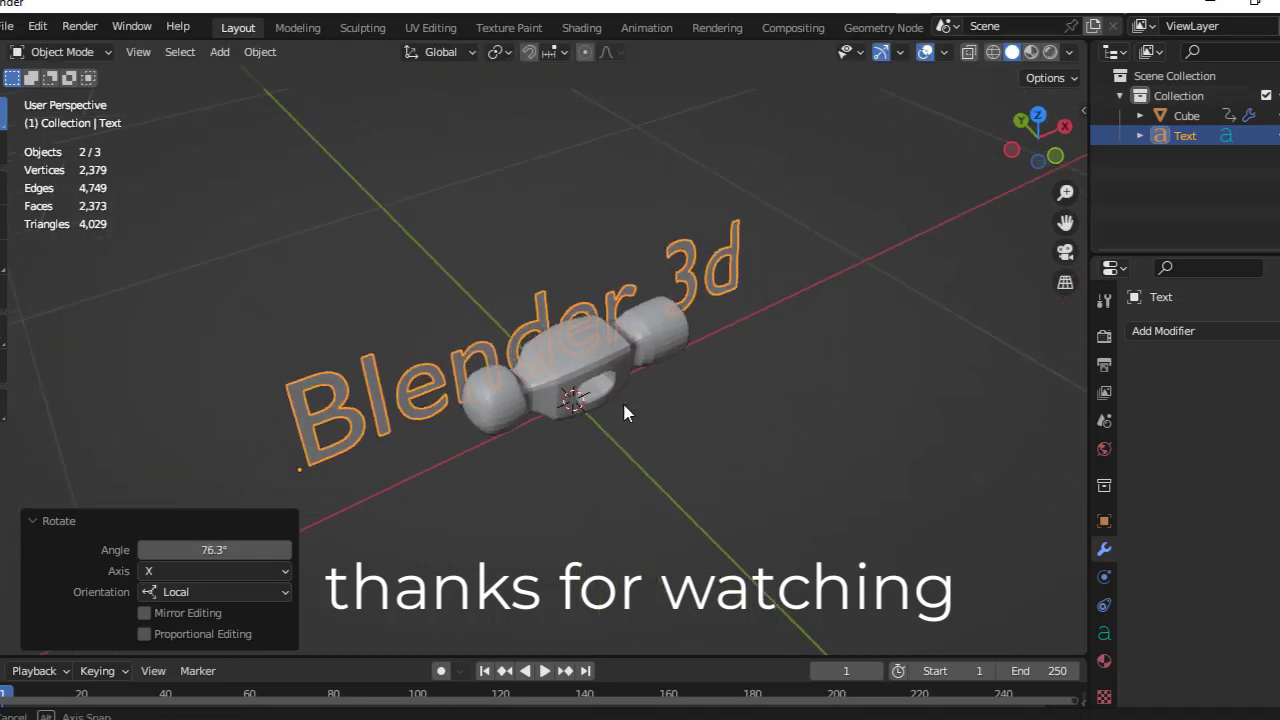
{"action": "key", "text": "g"}
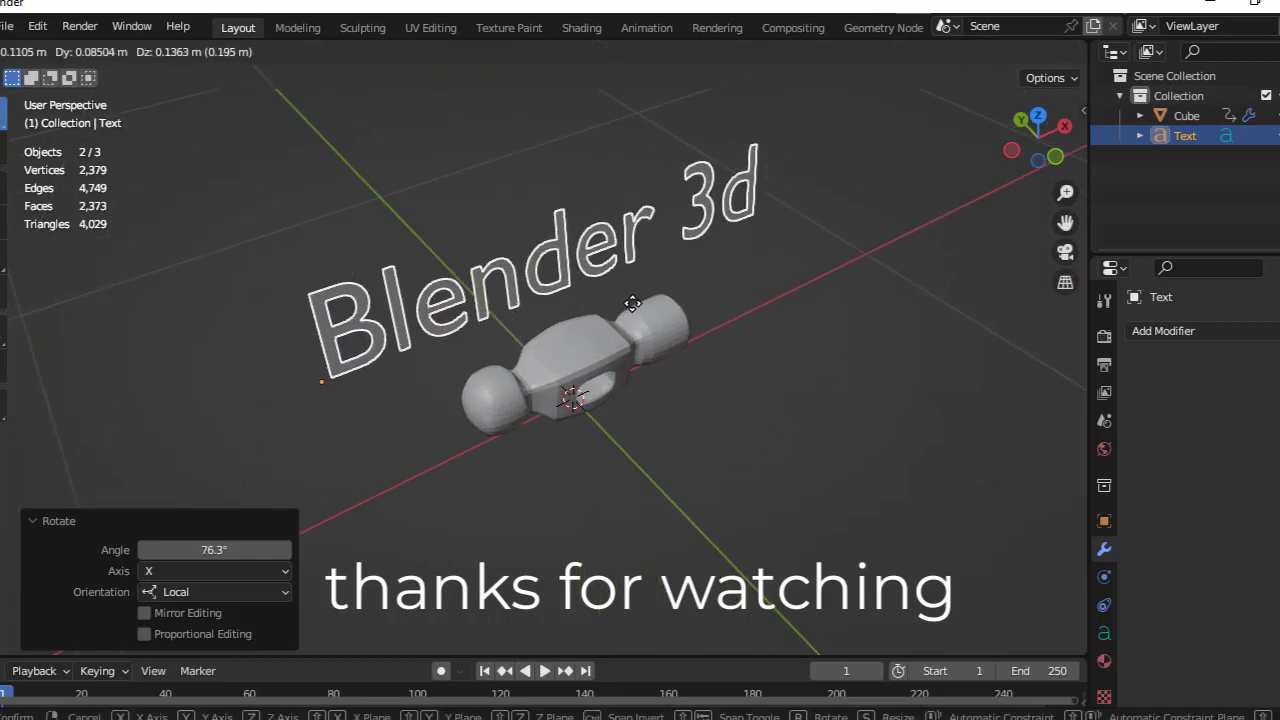
{"action": "left_click", "coordinate": [588, 321]}
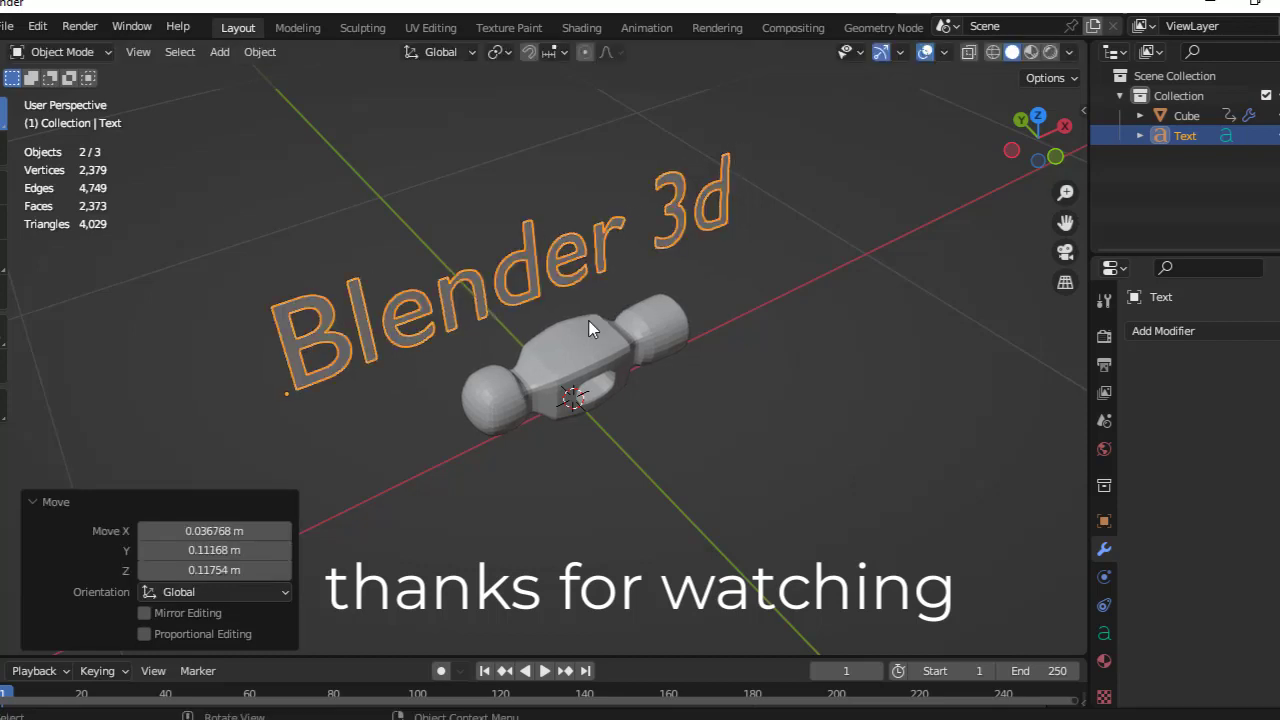
{"action": "middle_click_drag", "start_coordinate": [558, 230], "coordinate": [551, 197]}
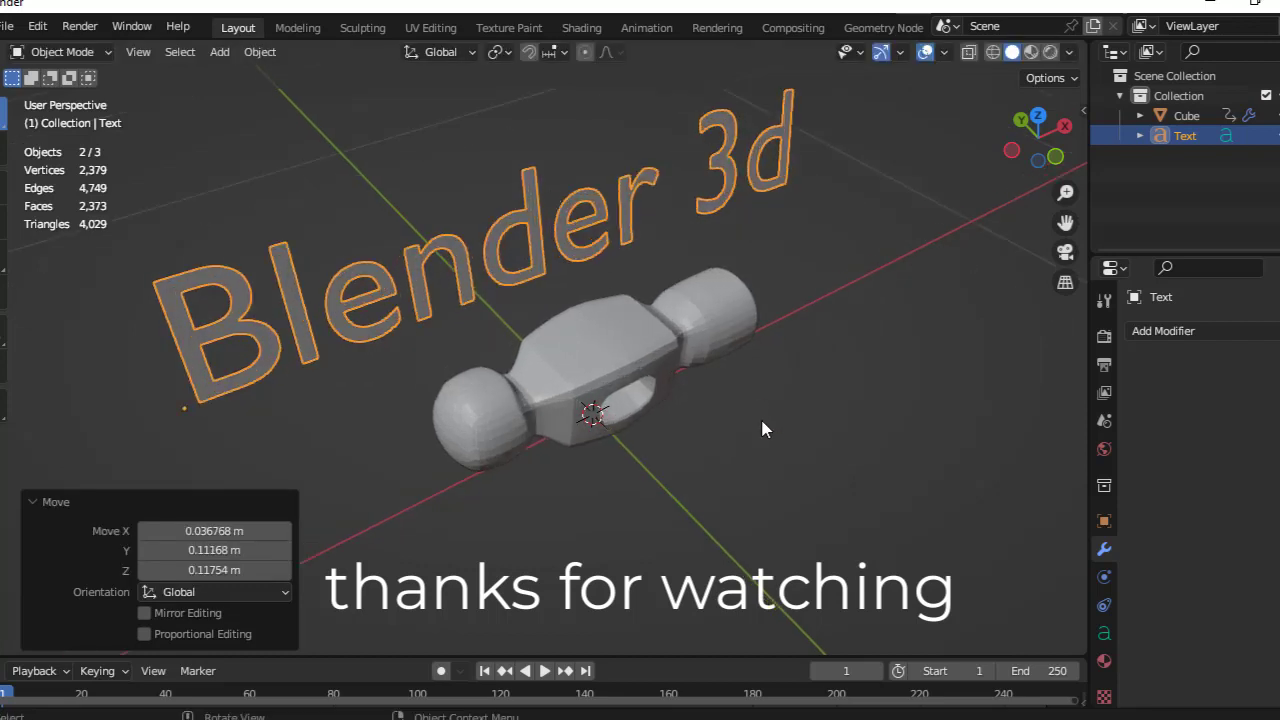
{"action": "scroll", "coordinate": [761, 421], "scroll_direction": "up", "scroll_amount": 2}
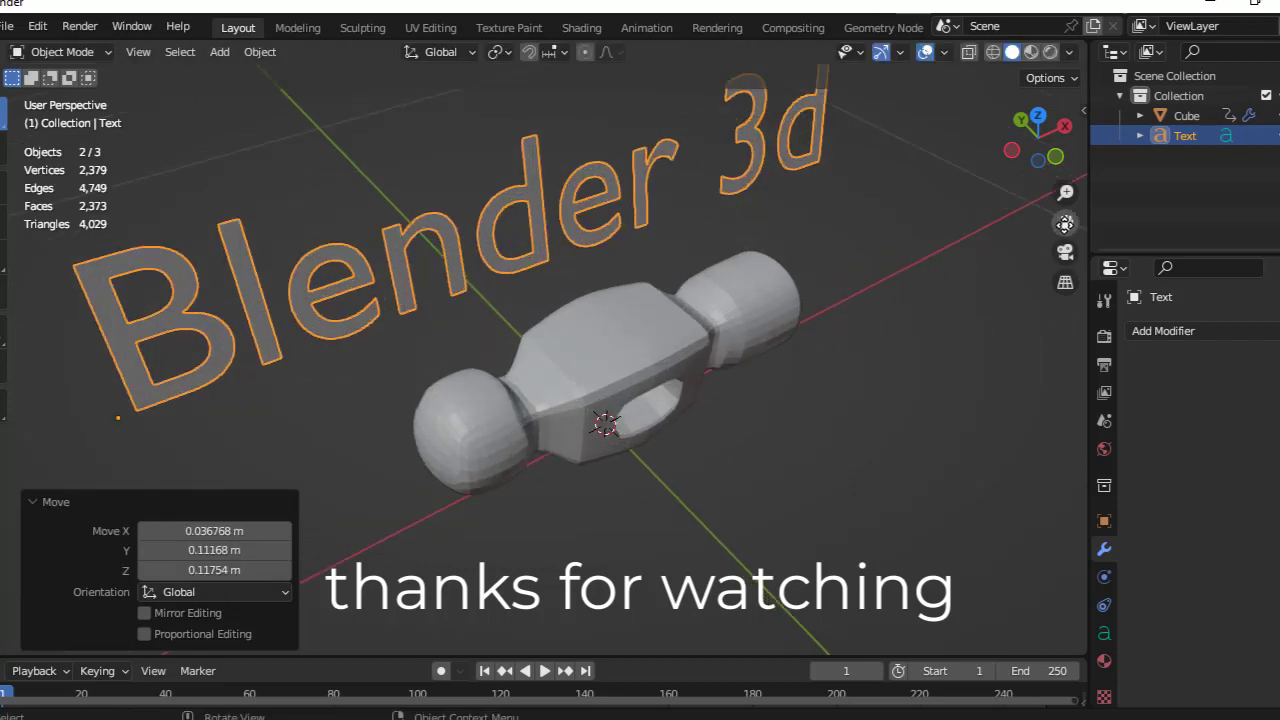
{"action": "mouse_move", "coordinate": [1065, 222]}
{"action": "left_mouse_down"}
{"action": "mouse_move", "coordinate": [1100, 302]}
{"action": "mouse_move", "coordinate": [1090, 232]}
{"action": "left_mouse_up"}
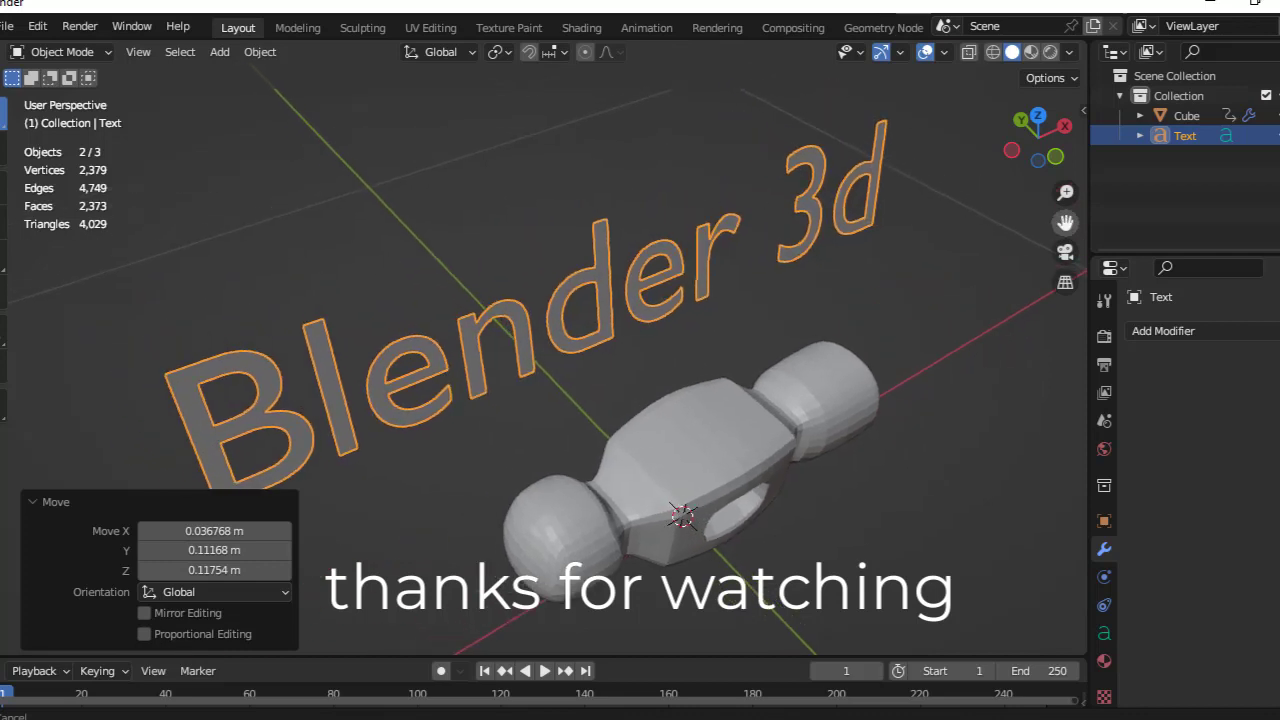
Re-angle the view and move the hammer to a new position beside the text.
{"action": "left_click", "coordinate": [907, 465]}
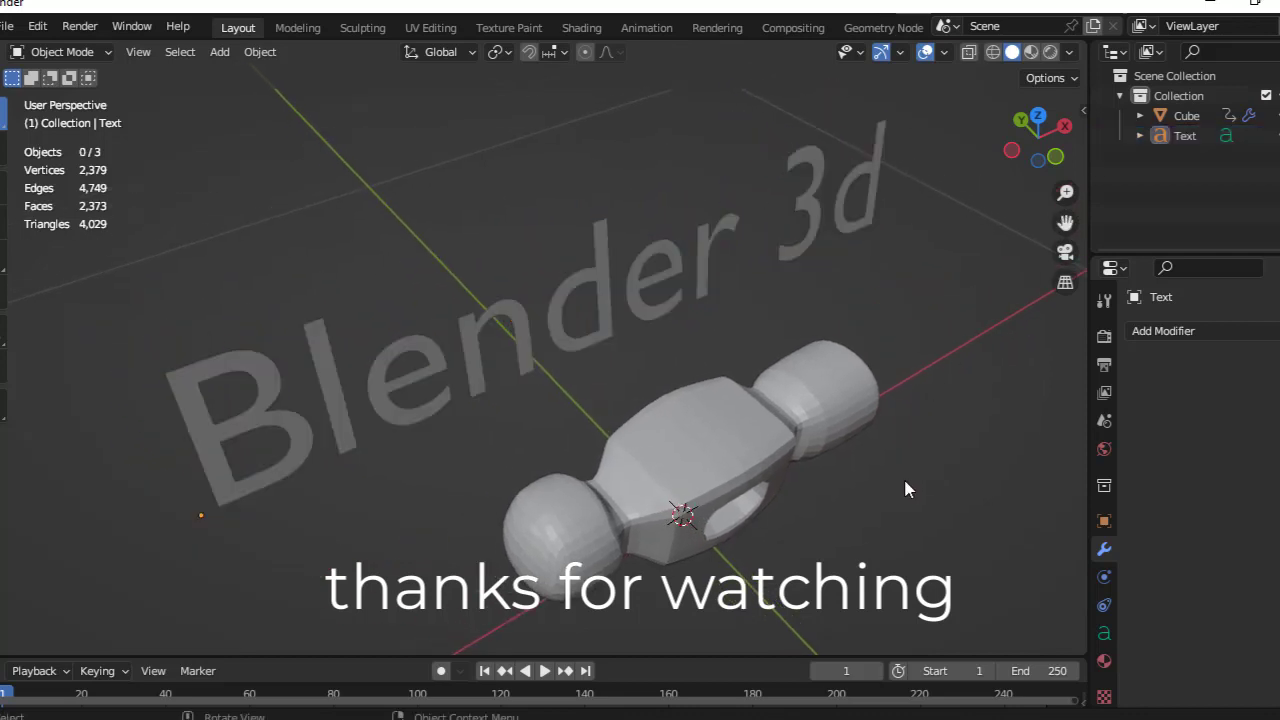
{"action": "middle_click_drag", "start_coordinate": [905, 488], "coordinate": [890, 440]}
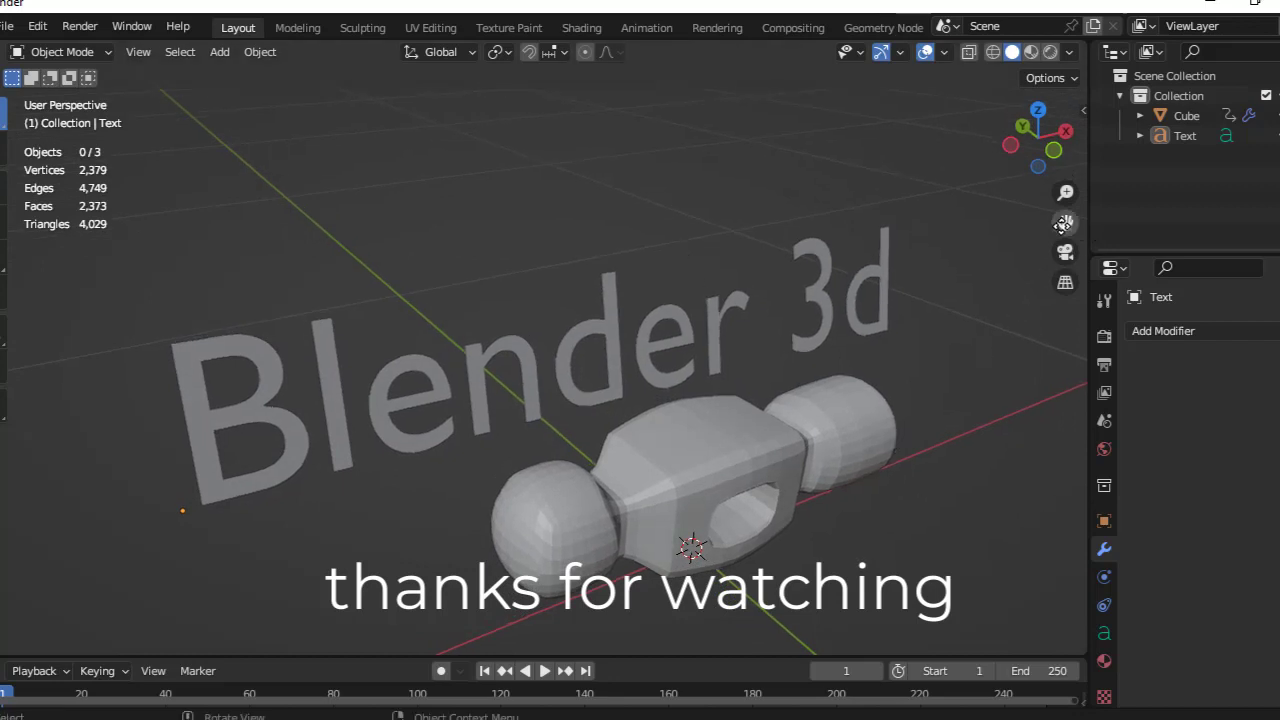
{"action": "left_click_drag", "start_coordinate": [1065, 222], "coordinate": [1082, 134]}
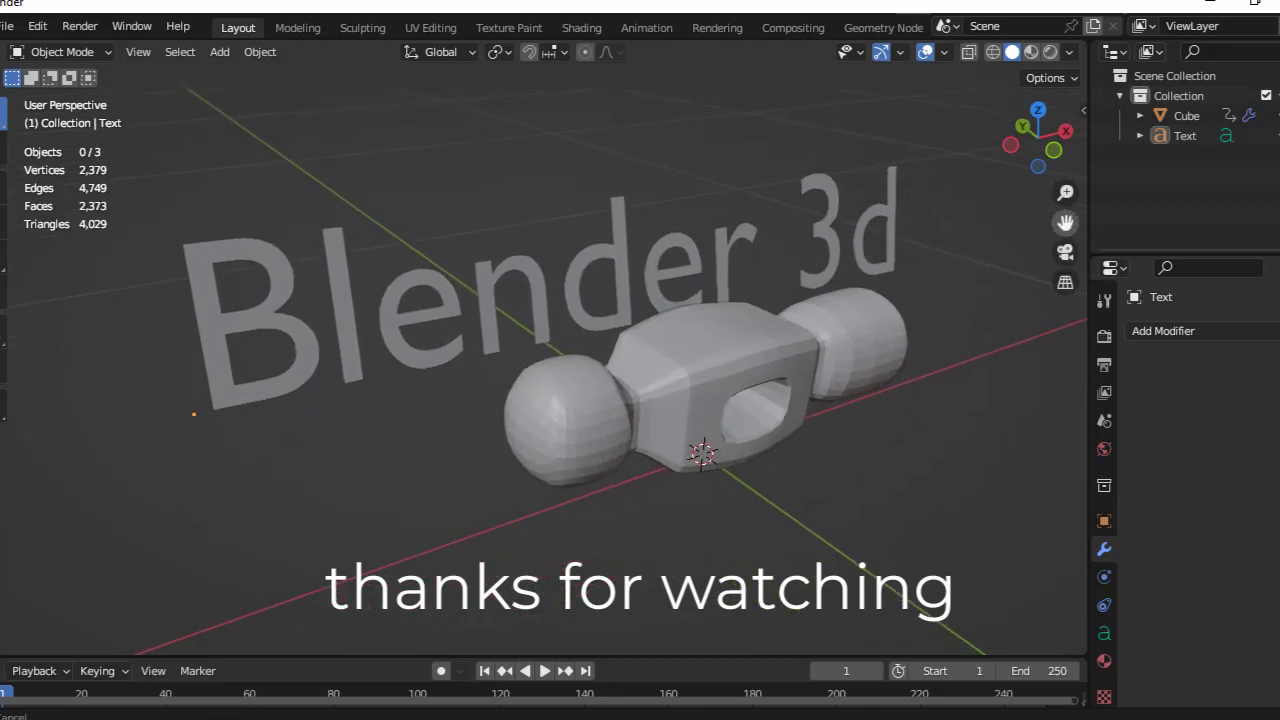
{"action": "mouse_move", "coordinate": [789, 463]}
{"action": "middle_mouse_down"}
{"action": "mouse_move", "coordinate": [780, 489]}
{"action": "mouse_move", "coordinate": [809, 489]}
{"action": "mouse_move", "coordinate": [793, 486]}
{"action": "middle_mouse_up"}
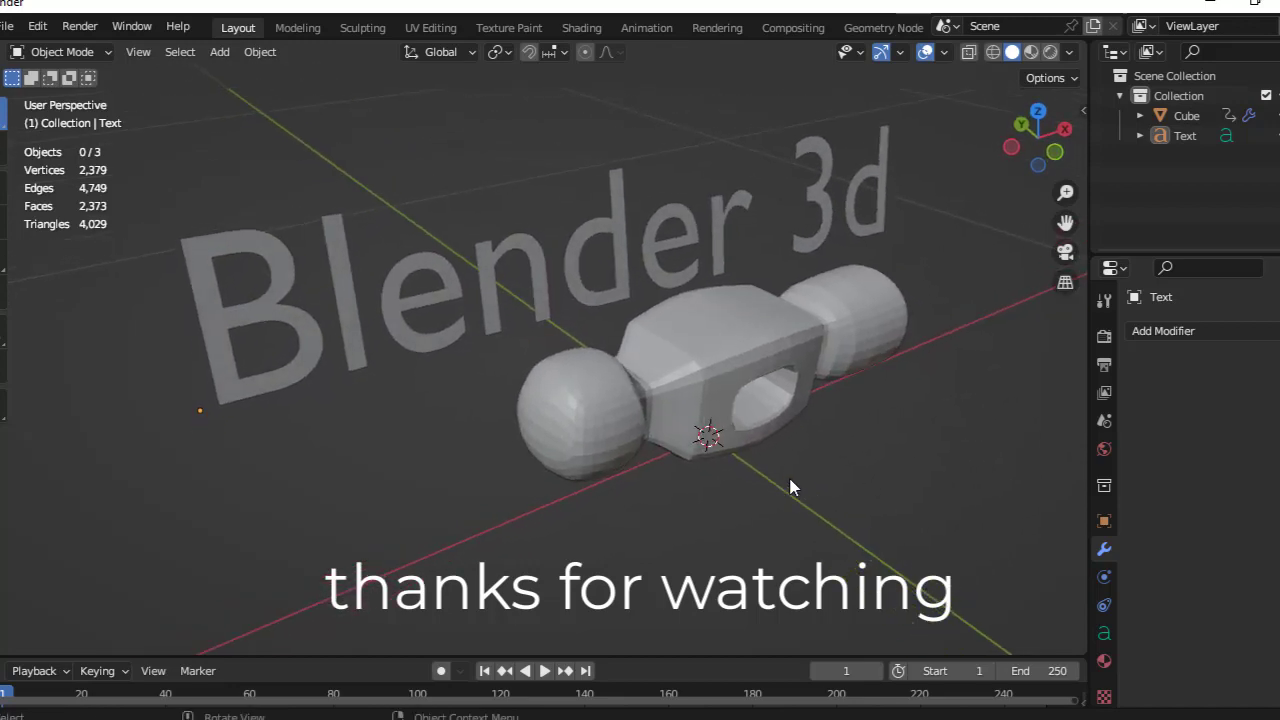
{"action": "left_click", "coordinate": [727, 375]}
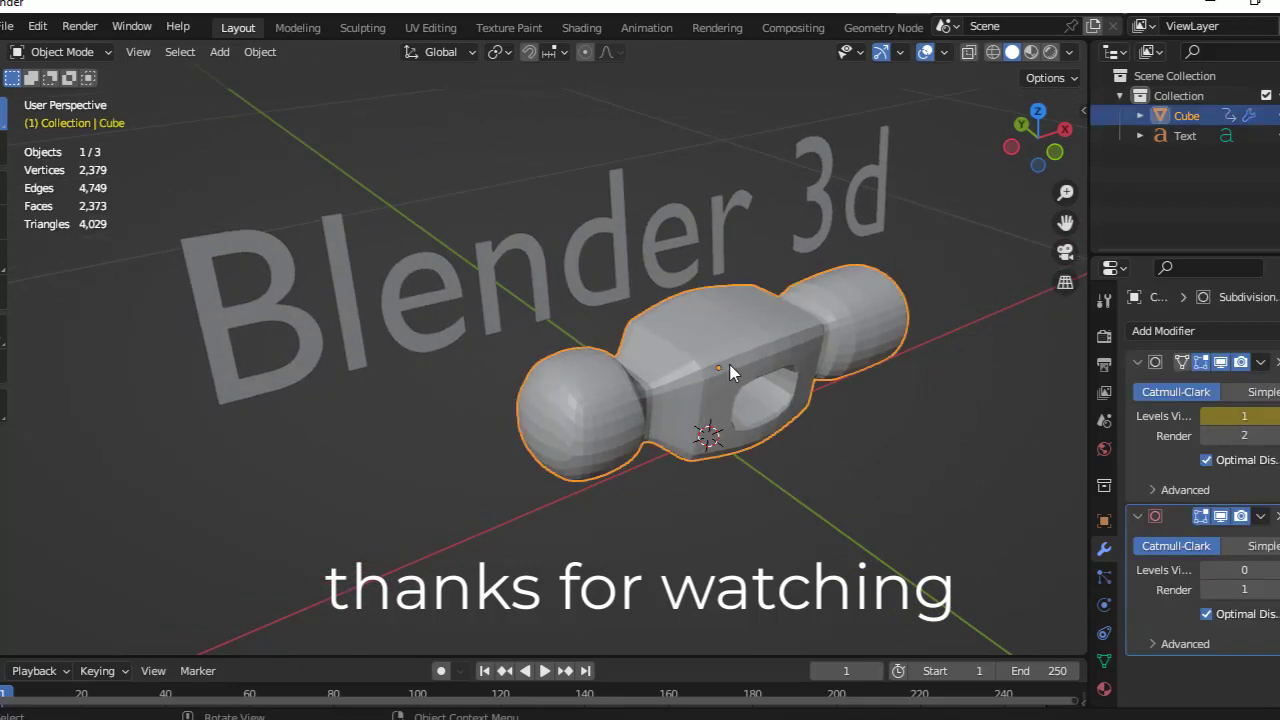
{"action": "key", "text": "g"}
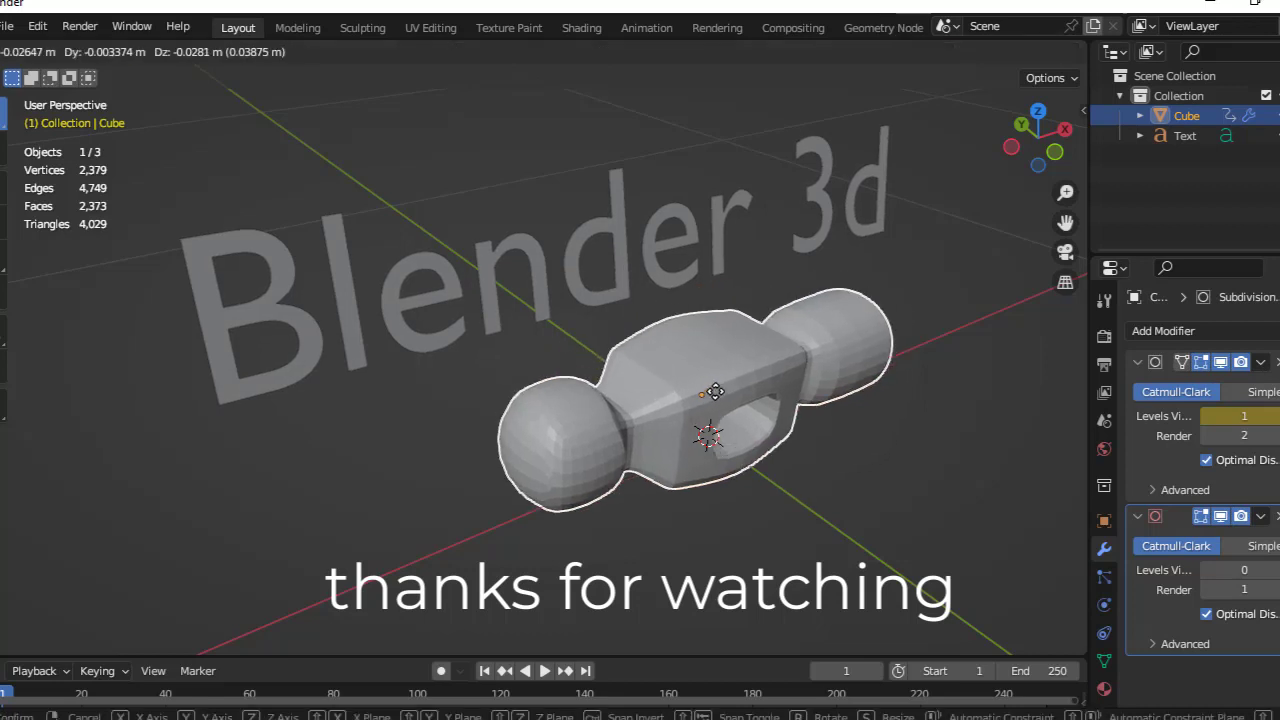
{"action": "left_click", "coordinate": [689, 410]}
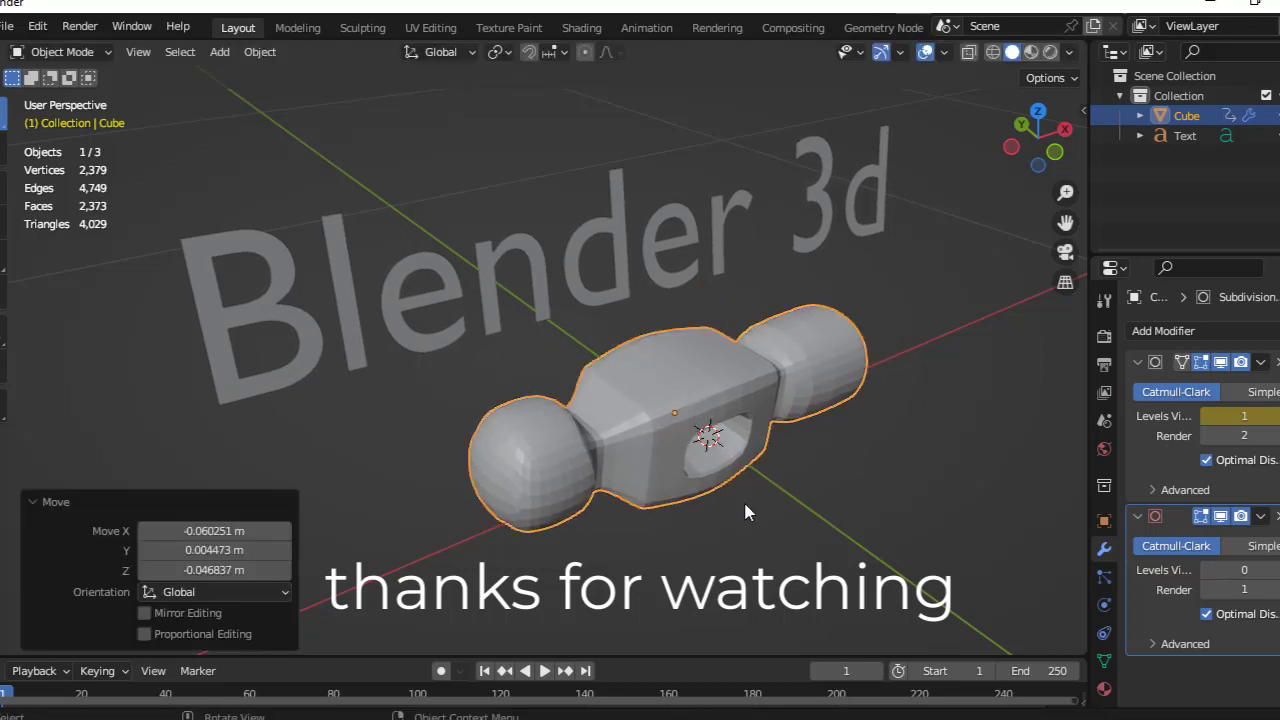
{"action": "left_click", "coordinate": [760, 528]}
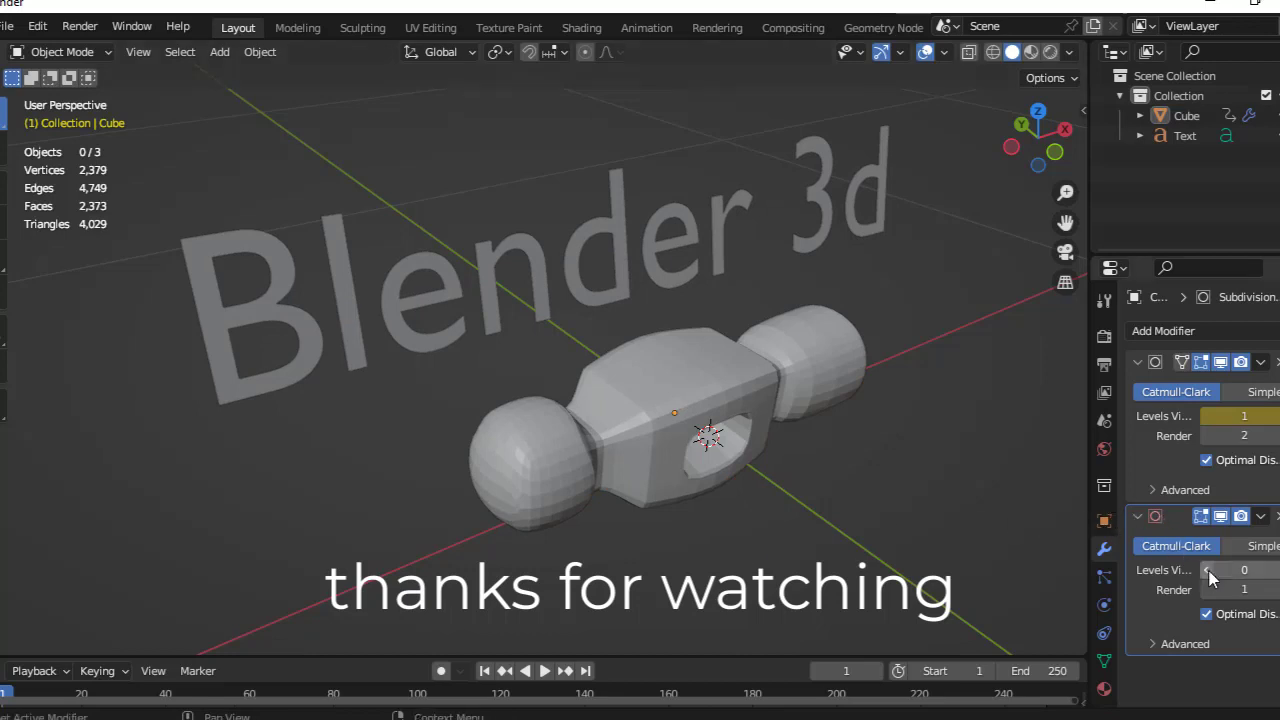
Raise the hammer's second Subdivision modifier to viewport level 2 for a smoother mesh.
{"action": "left_click", "coordinate": [698, 413]}
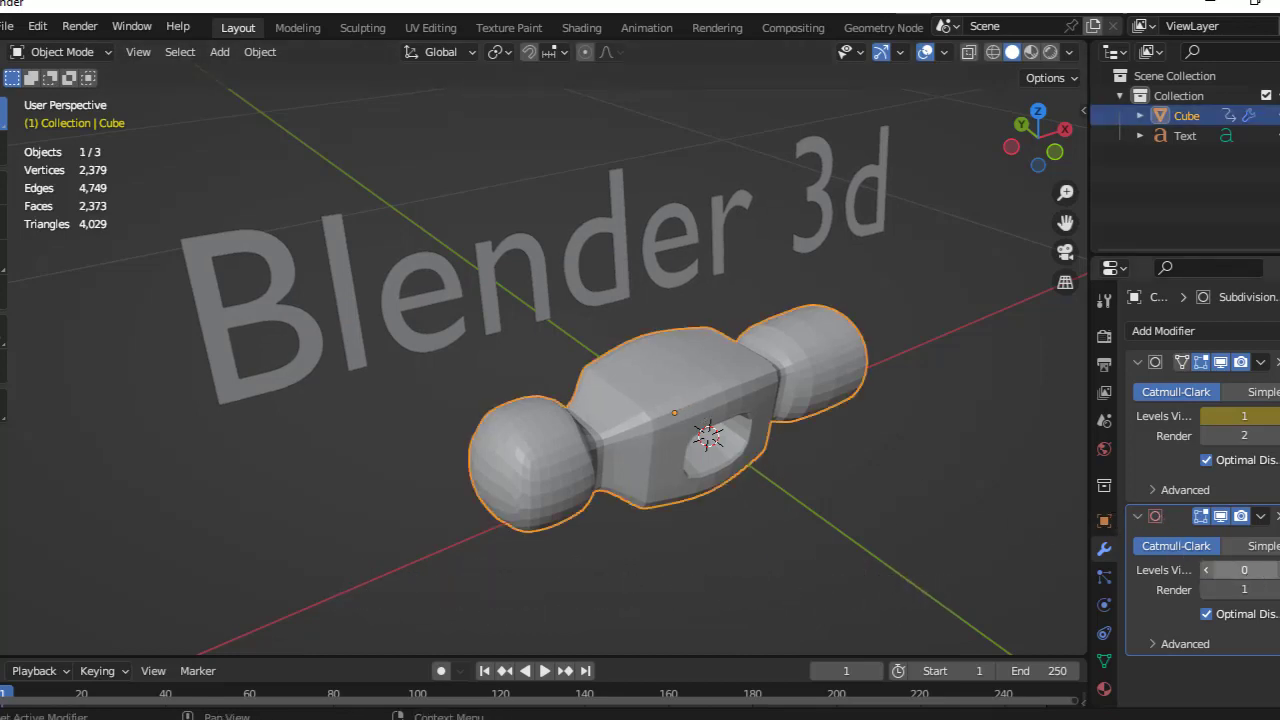
{"action": "left_click", "coordinate": [1276, 569]}
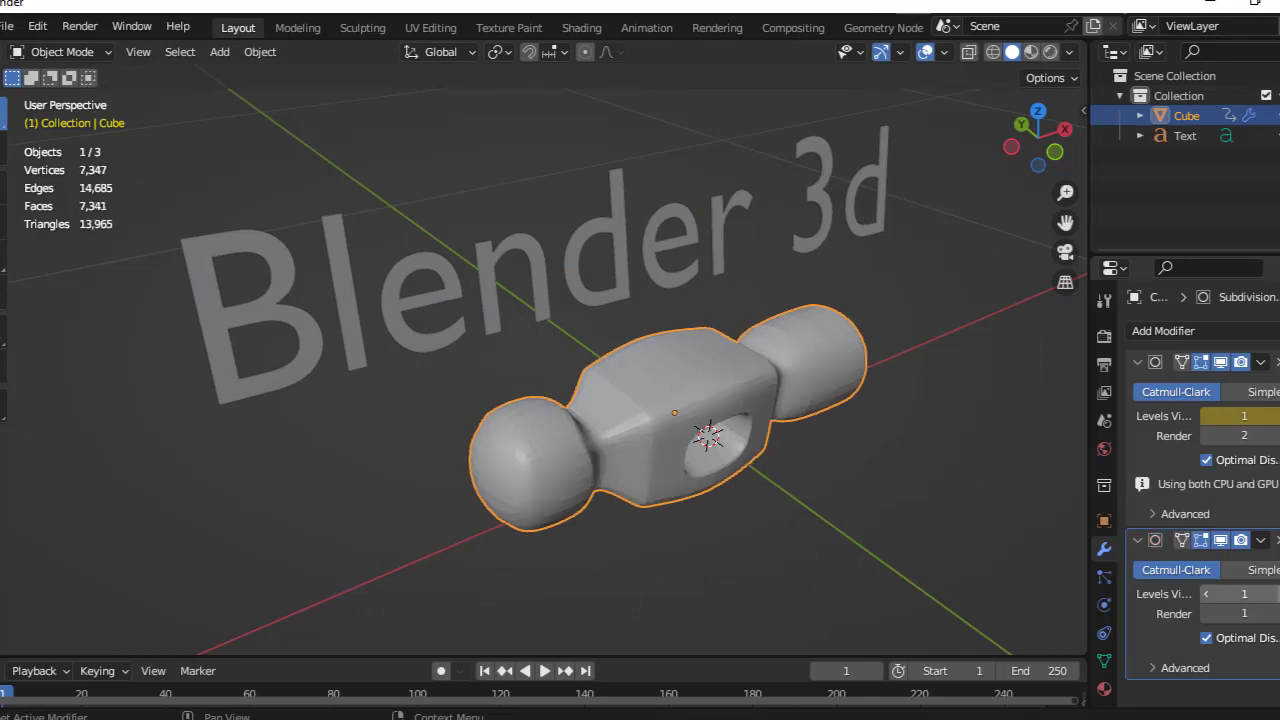
{"action": "left_click", "coordinate": [1276, 594]}
{"action": "left_click", "coordinate": [937, 520]}
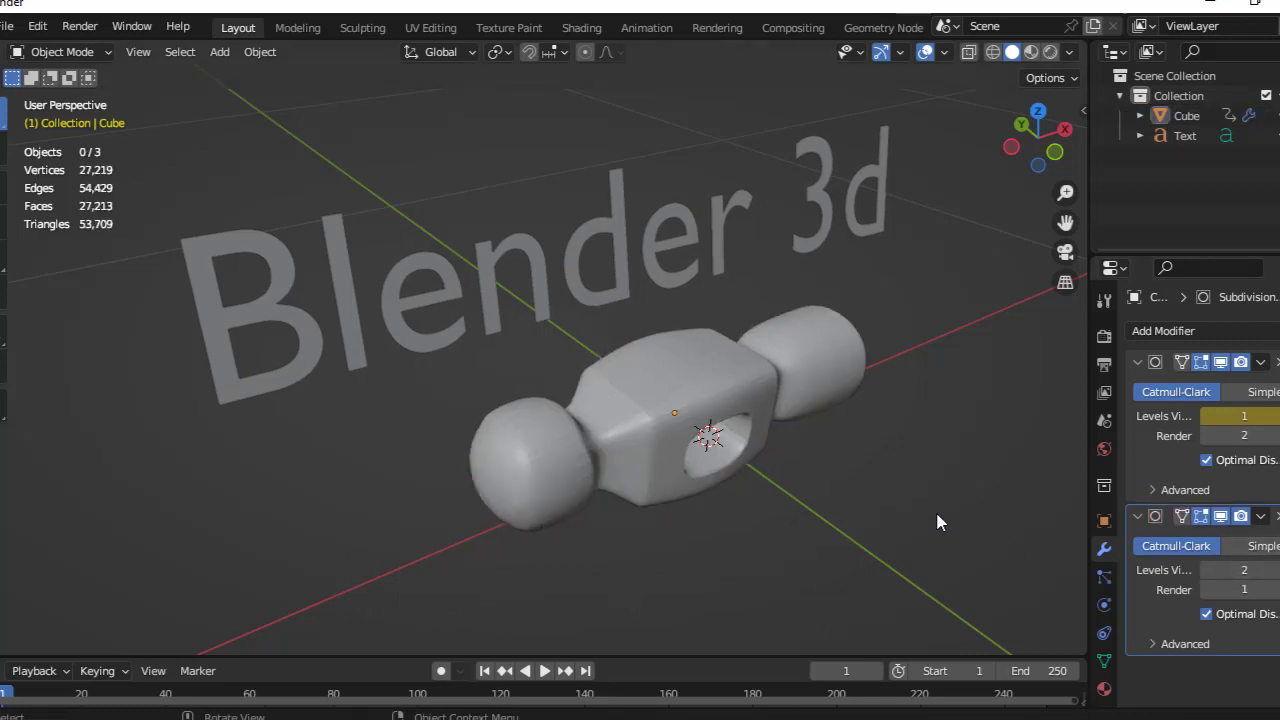
{"action": "left_click", "coordinate": [647, 443]}
{"action": "key", "text": "g"}
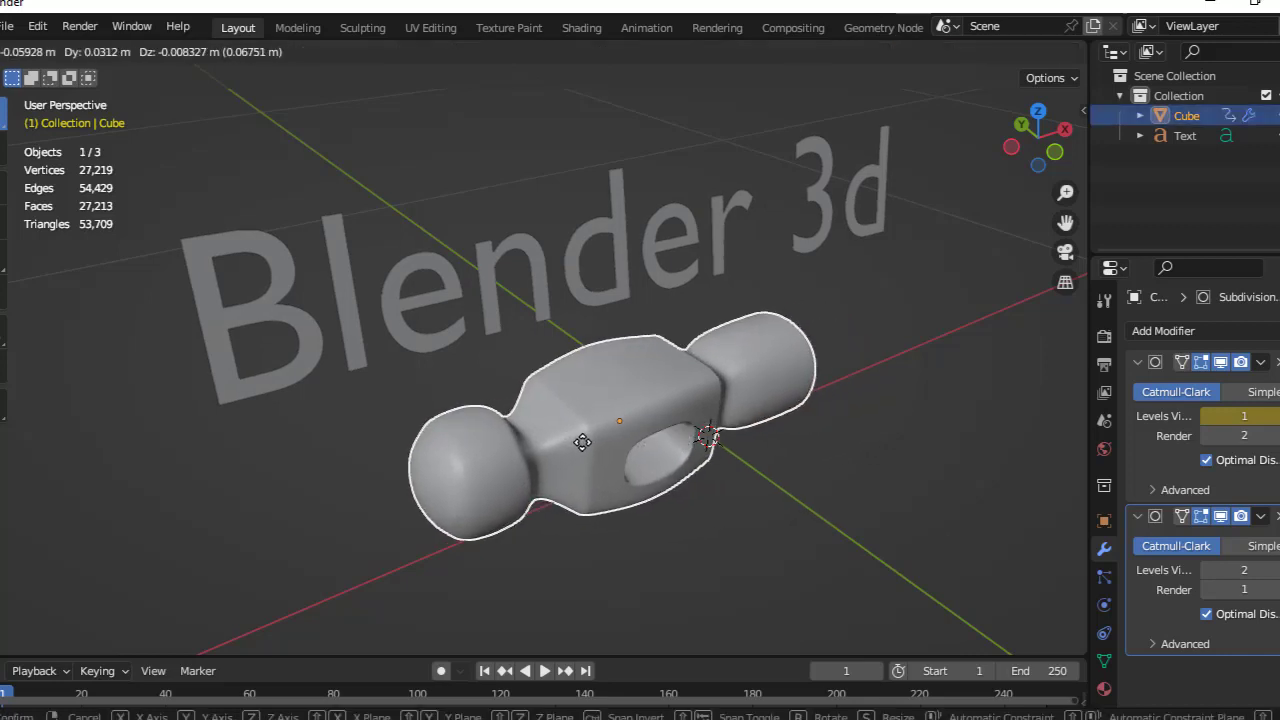